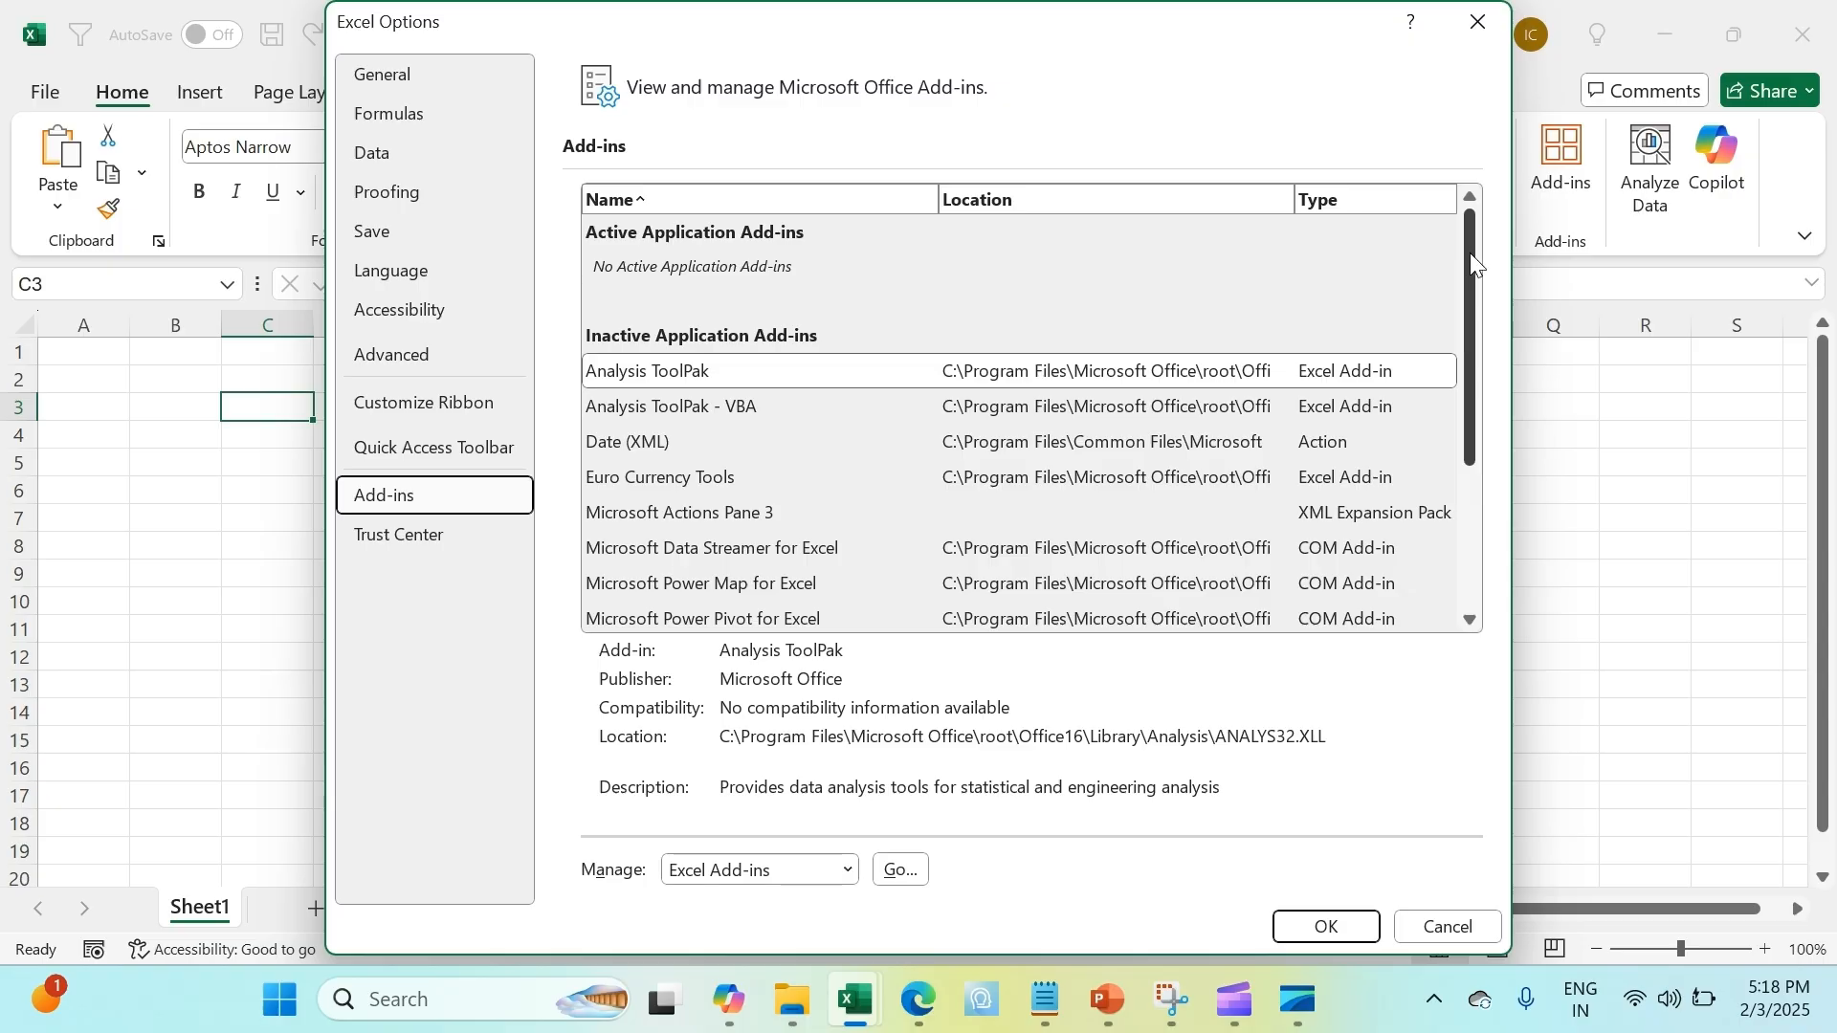
# Enable the Microsoft Power Pivot for Excel COM add-in and display the Power Pivot commands
pyautogui.moveTo(1470, 253); pyautogui.dragTo(1470, 319)
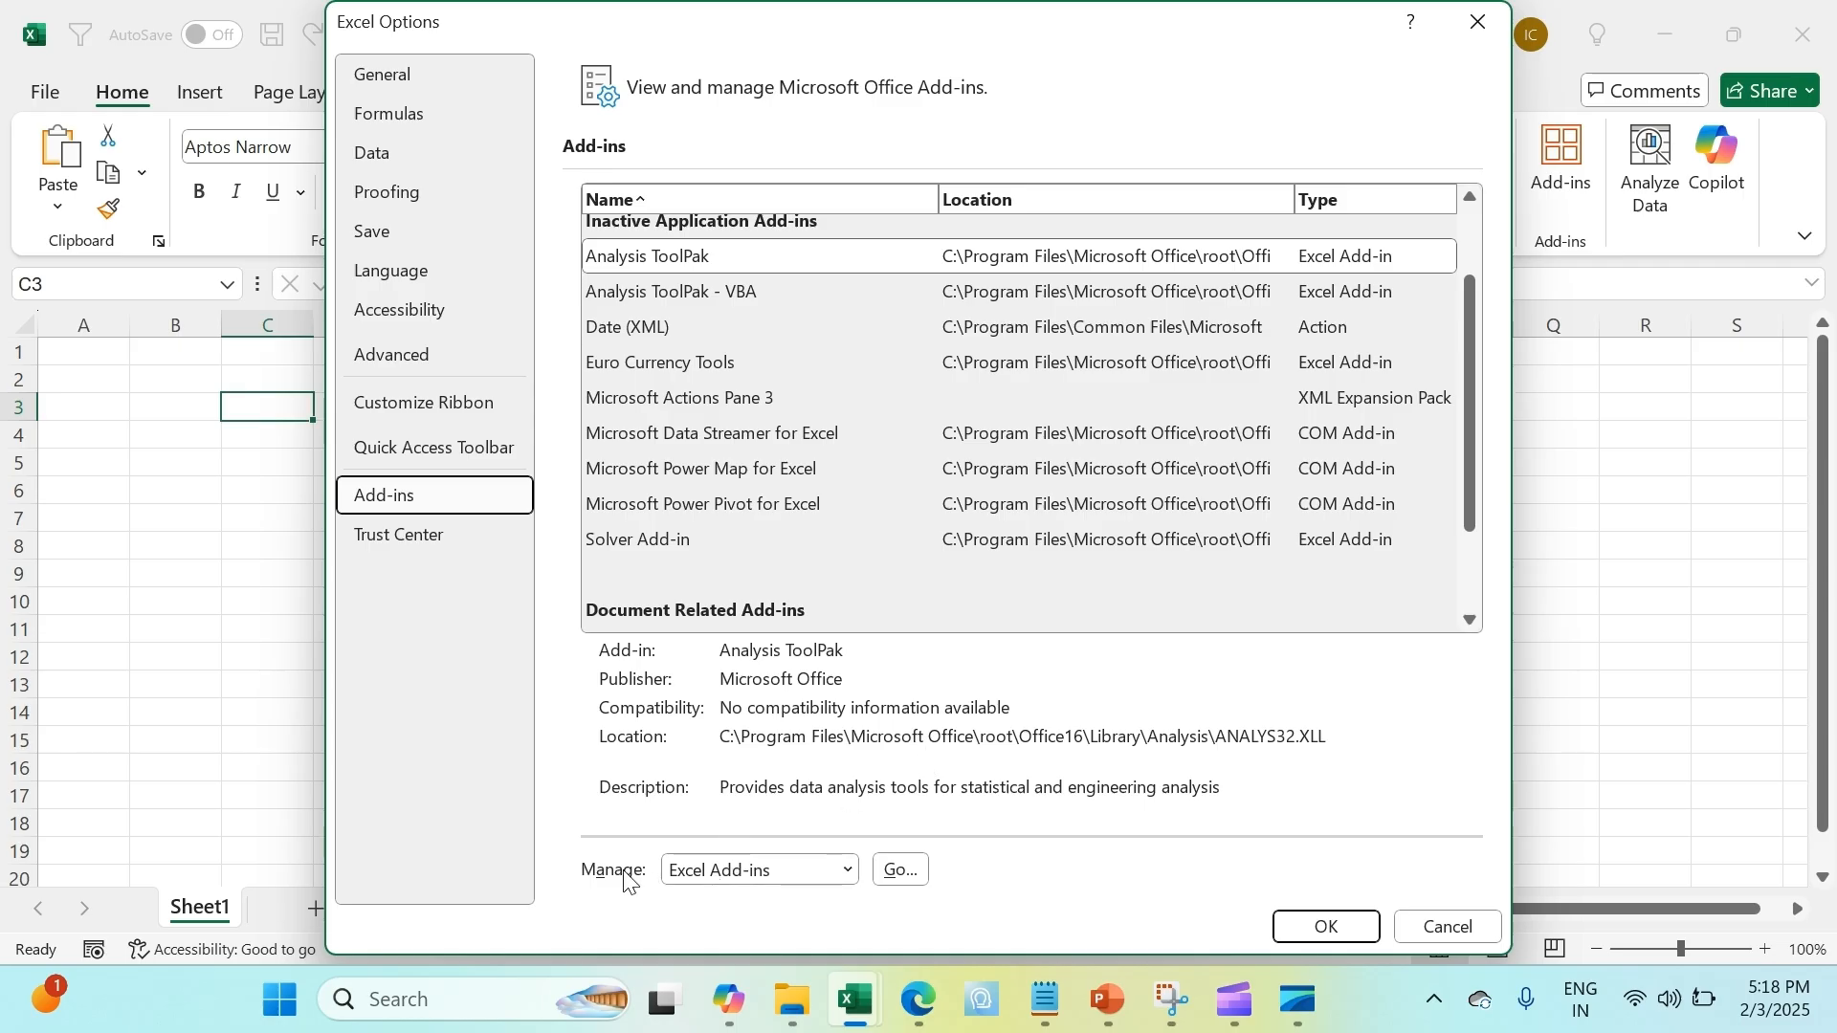
pyautogui.click(777, 872)
pyautogui.click(771, 753)
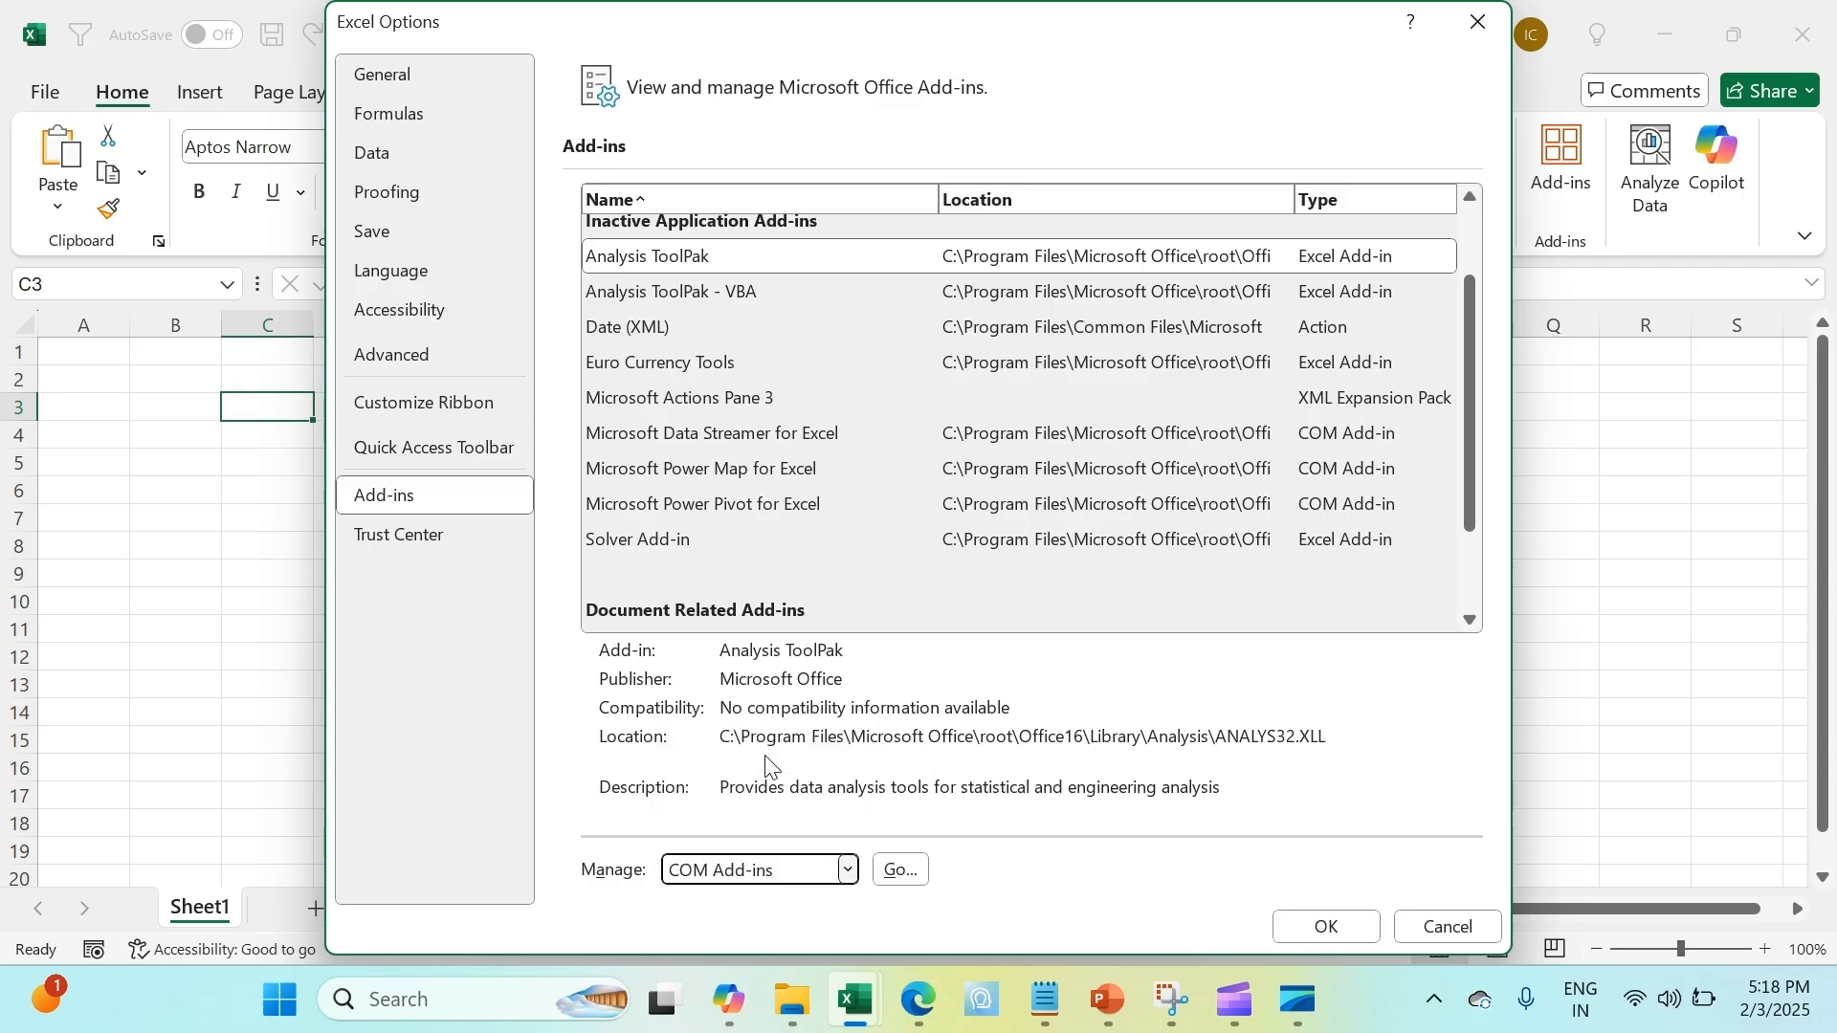
pyautogui.click(899, 870)
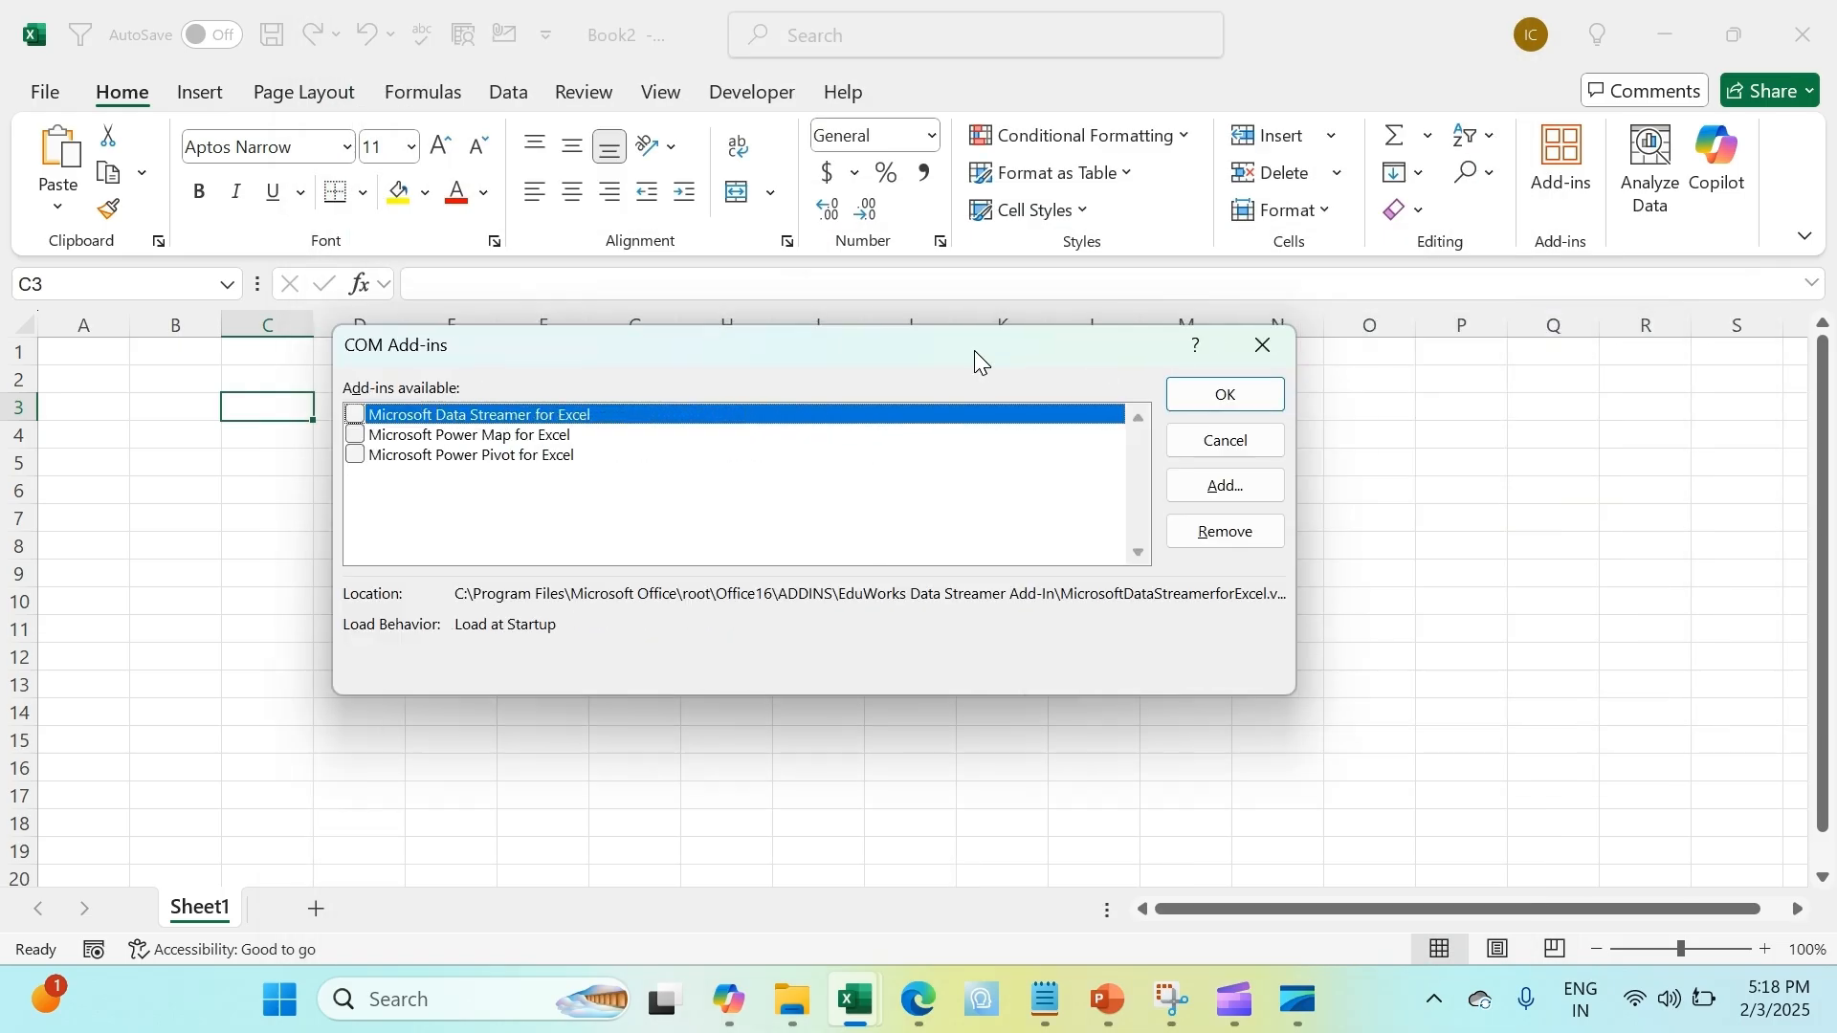
pyautogui.click(356, 456)
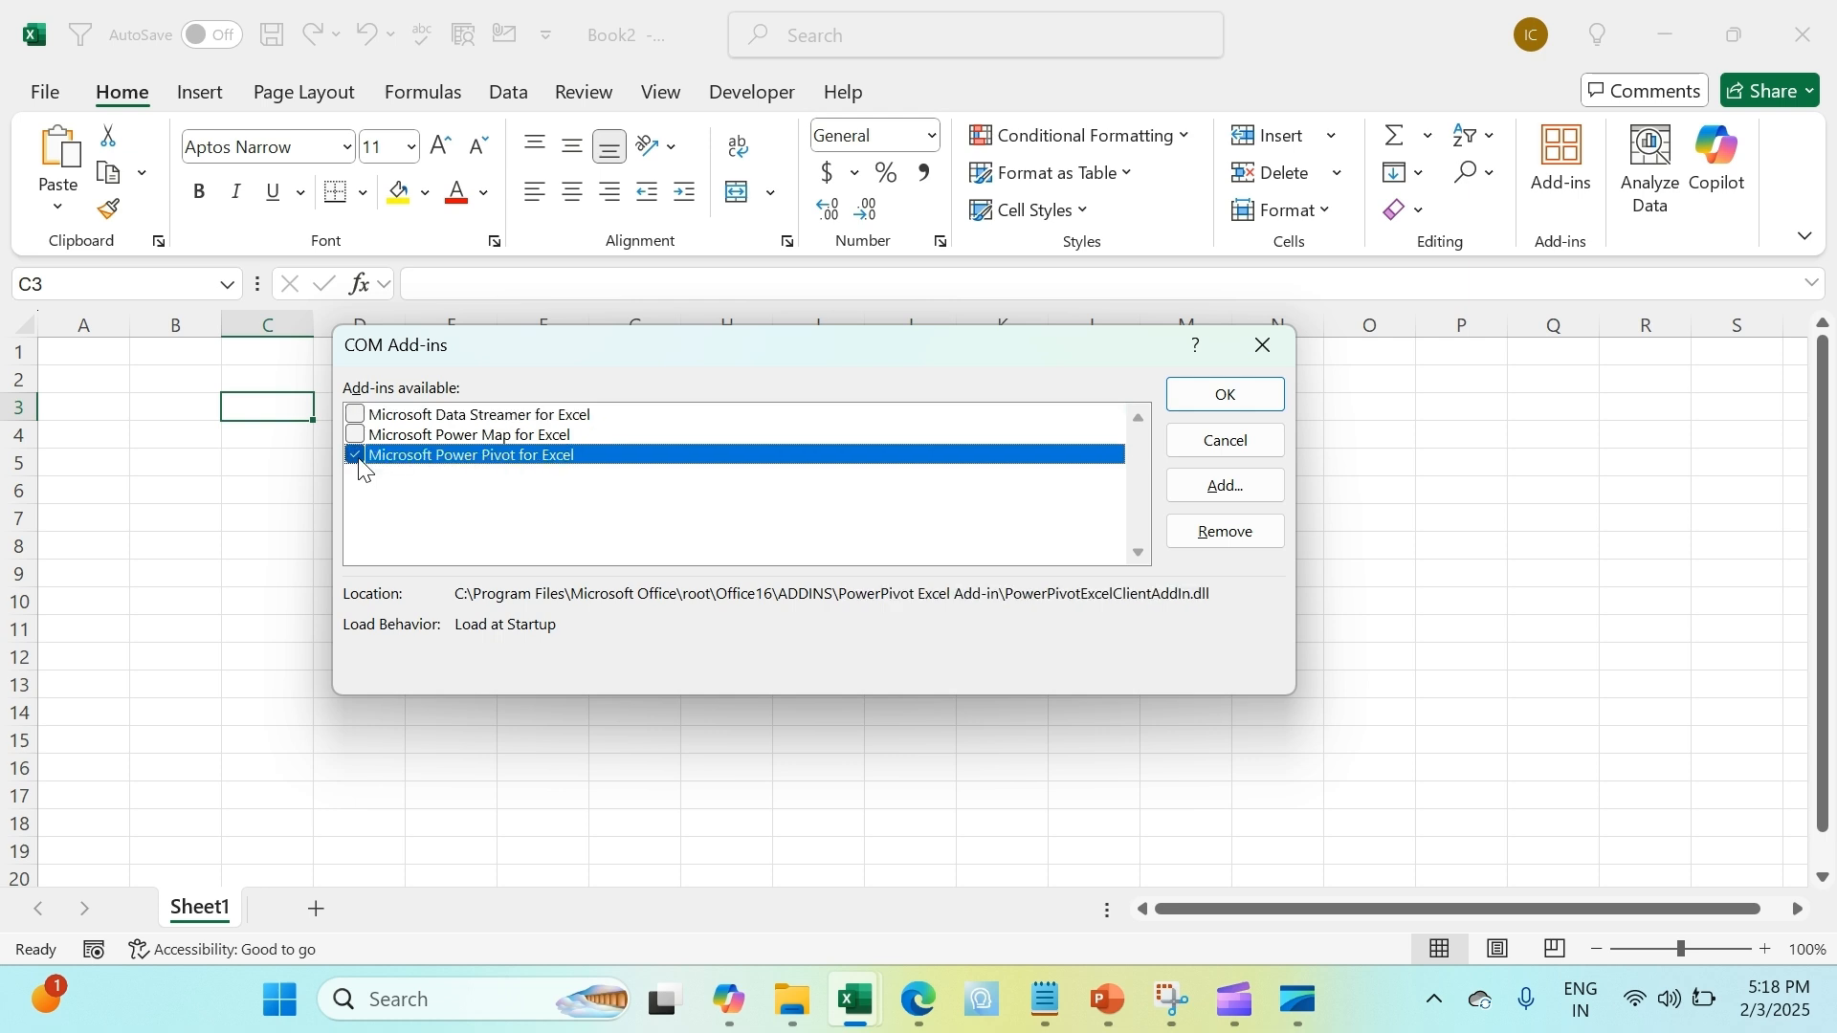
pyautogui.click(1202, 399)
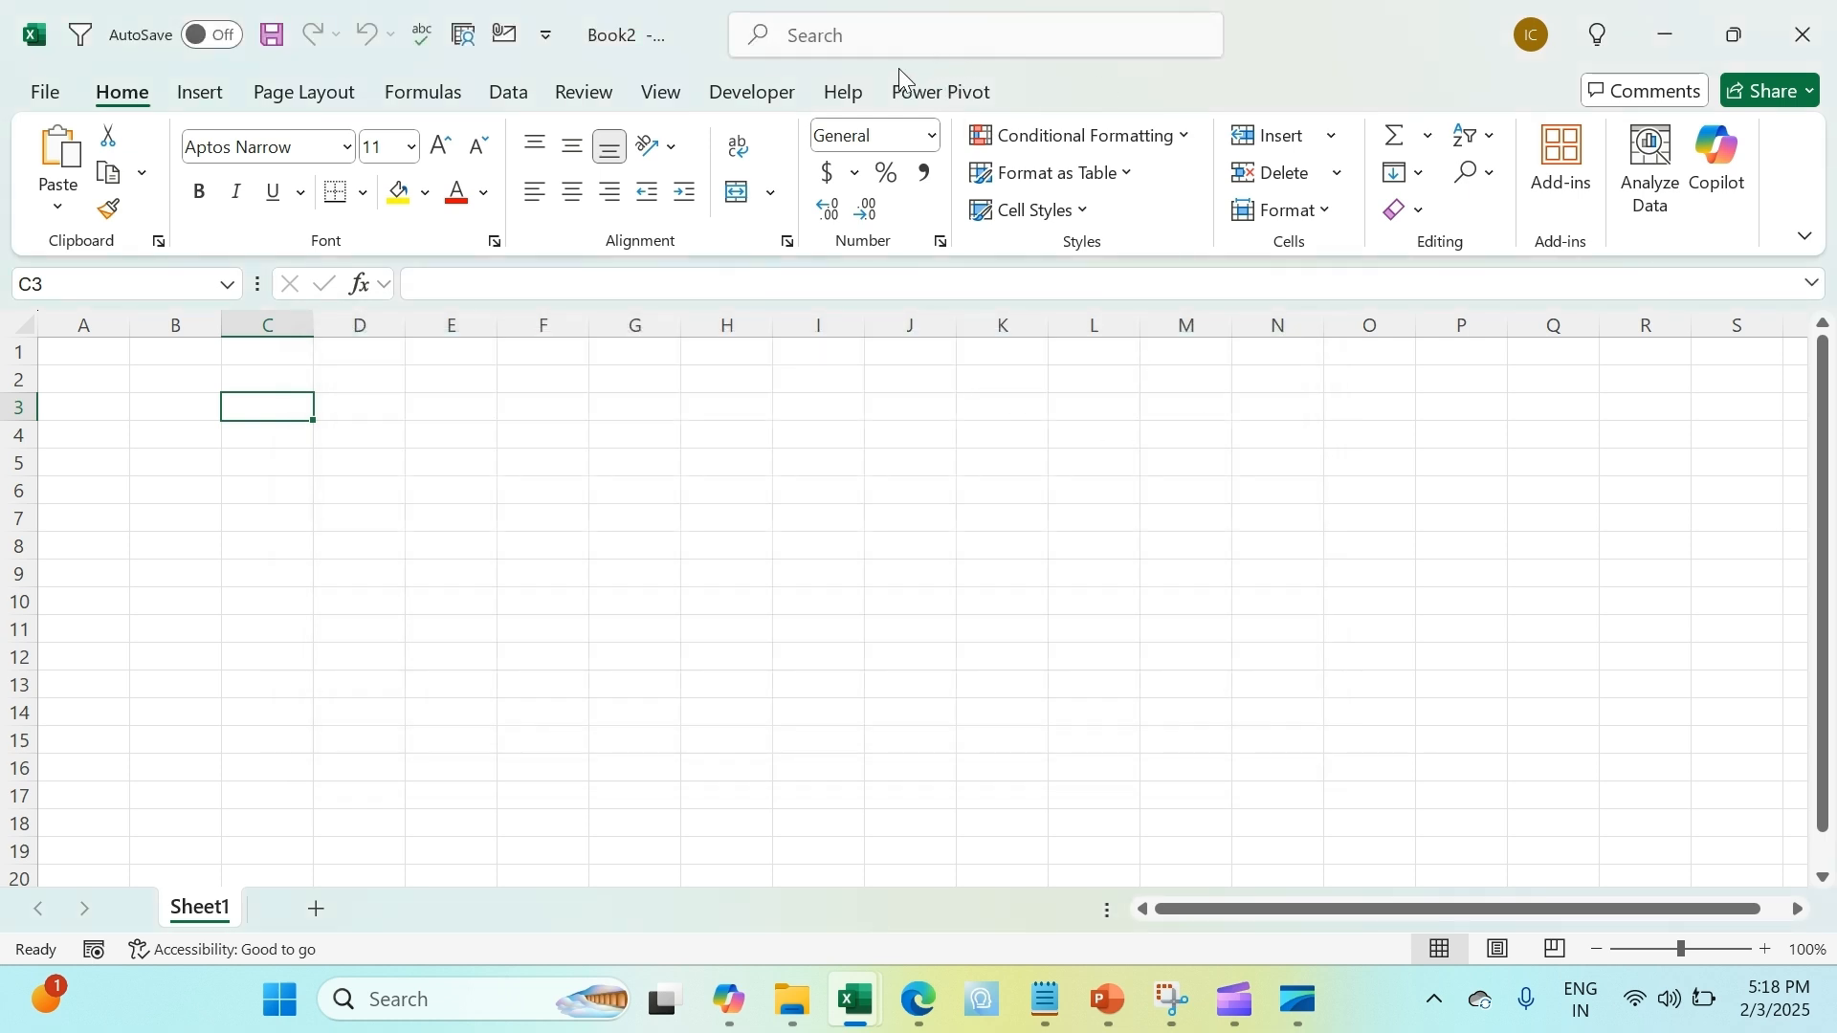
pyautogui.click(964, 103)
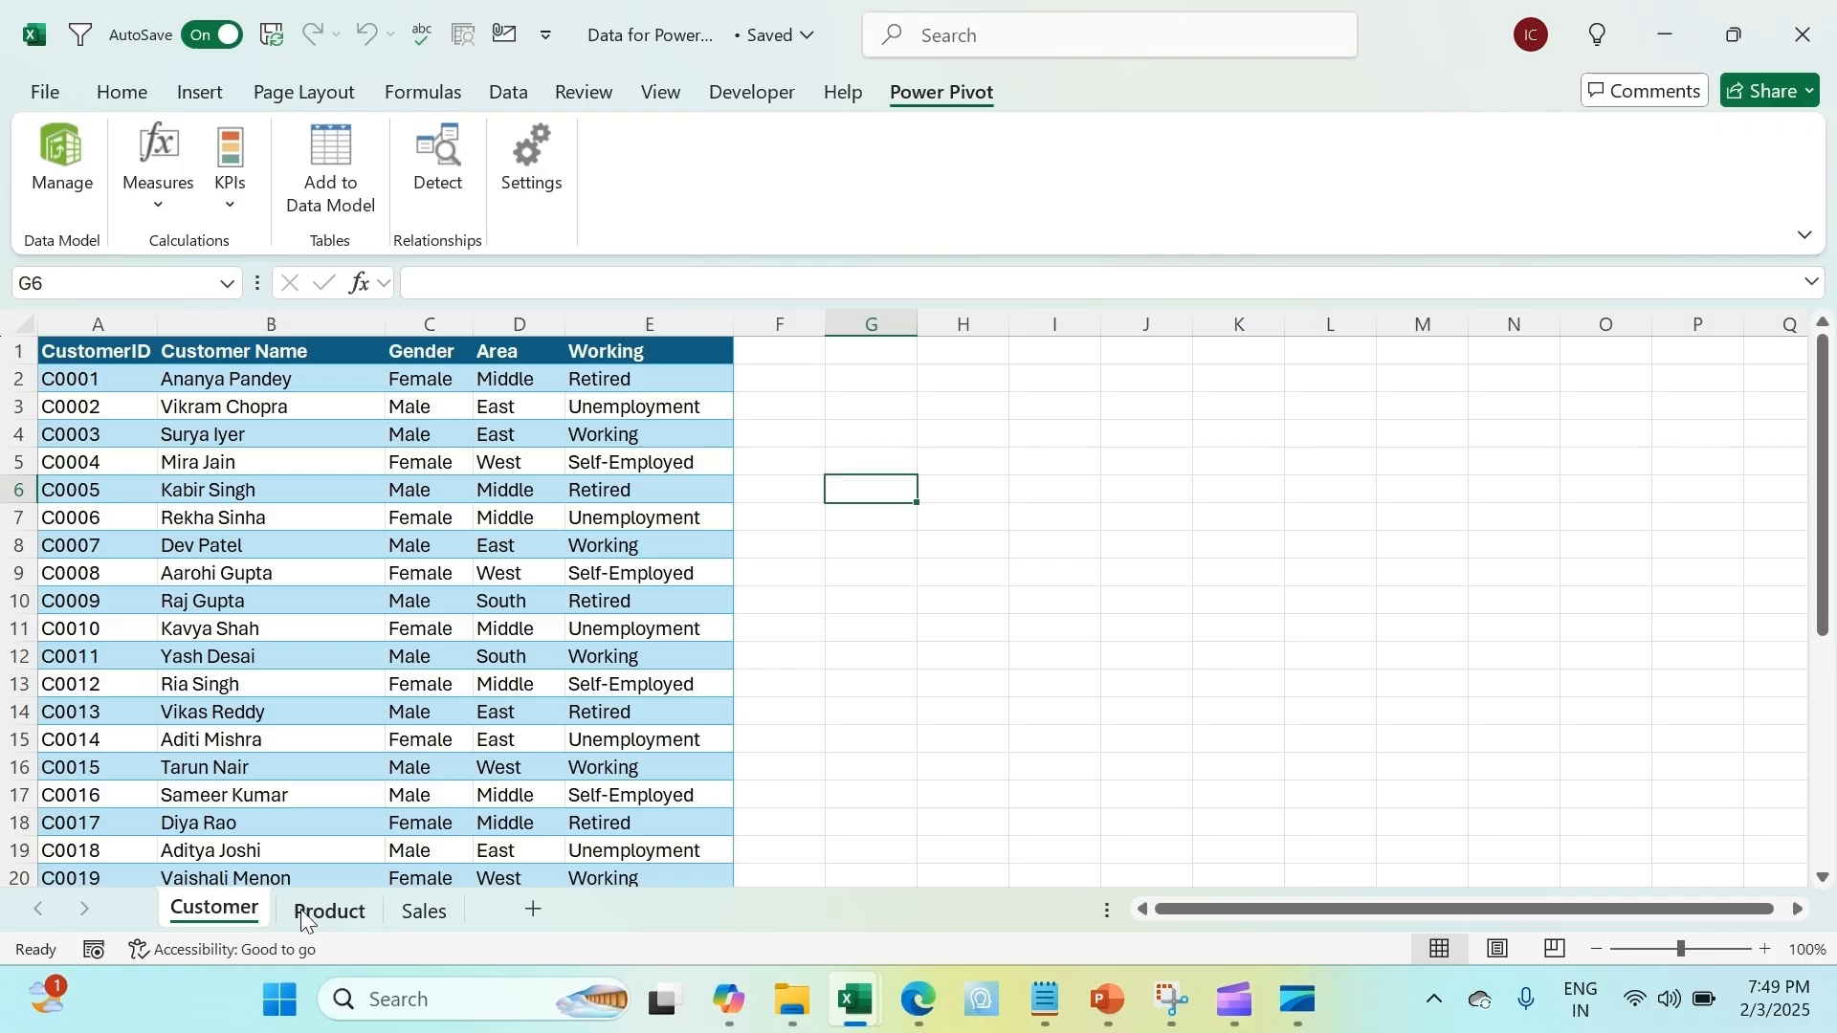
# Look through the Product and Sales sheets and convert the Sales table to a normal range
pyautogui.click(329, 910)
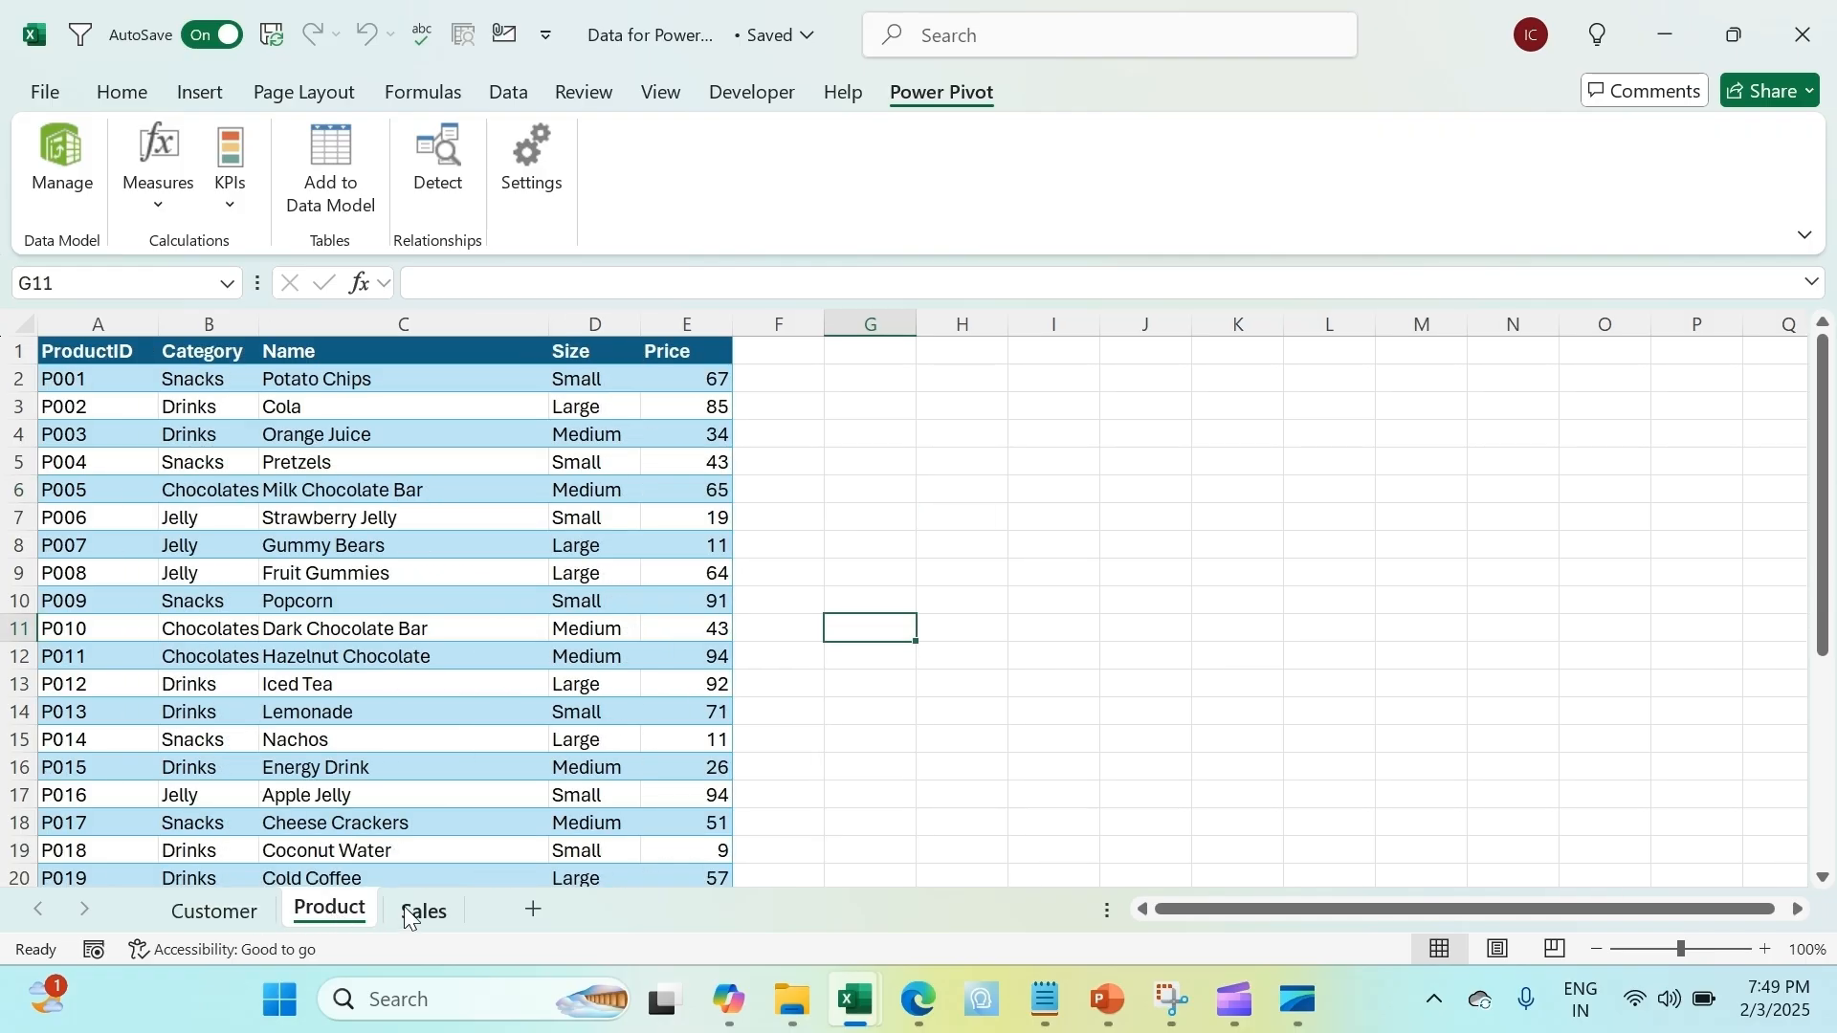
pyautogui.click(408, 917)
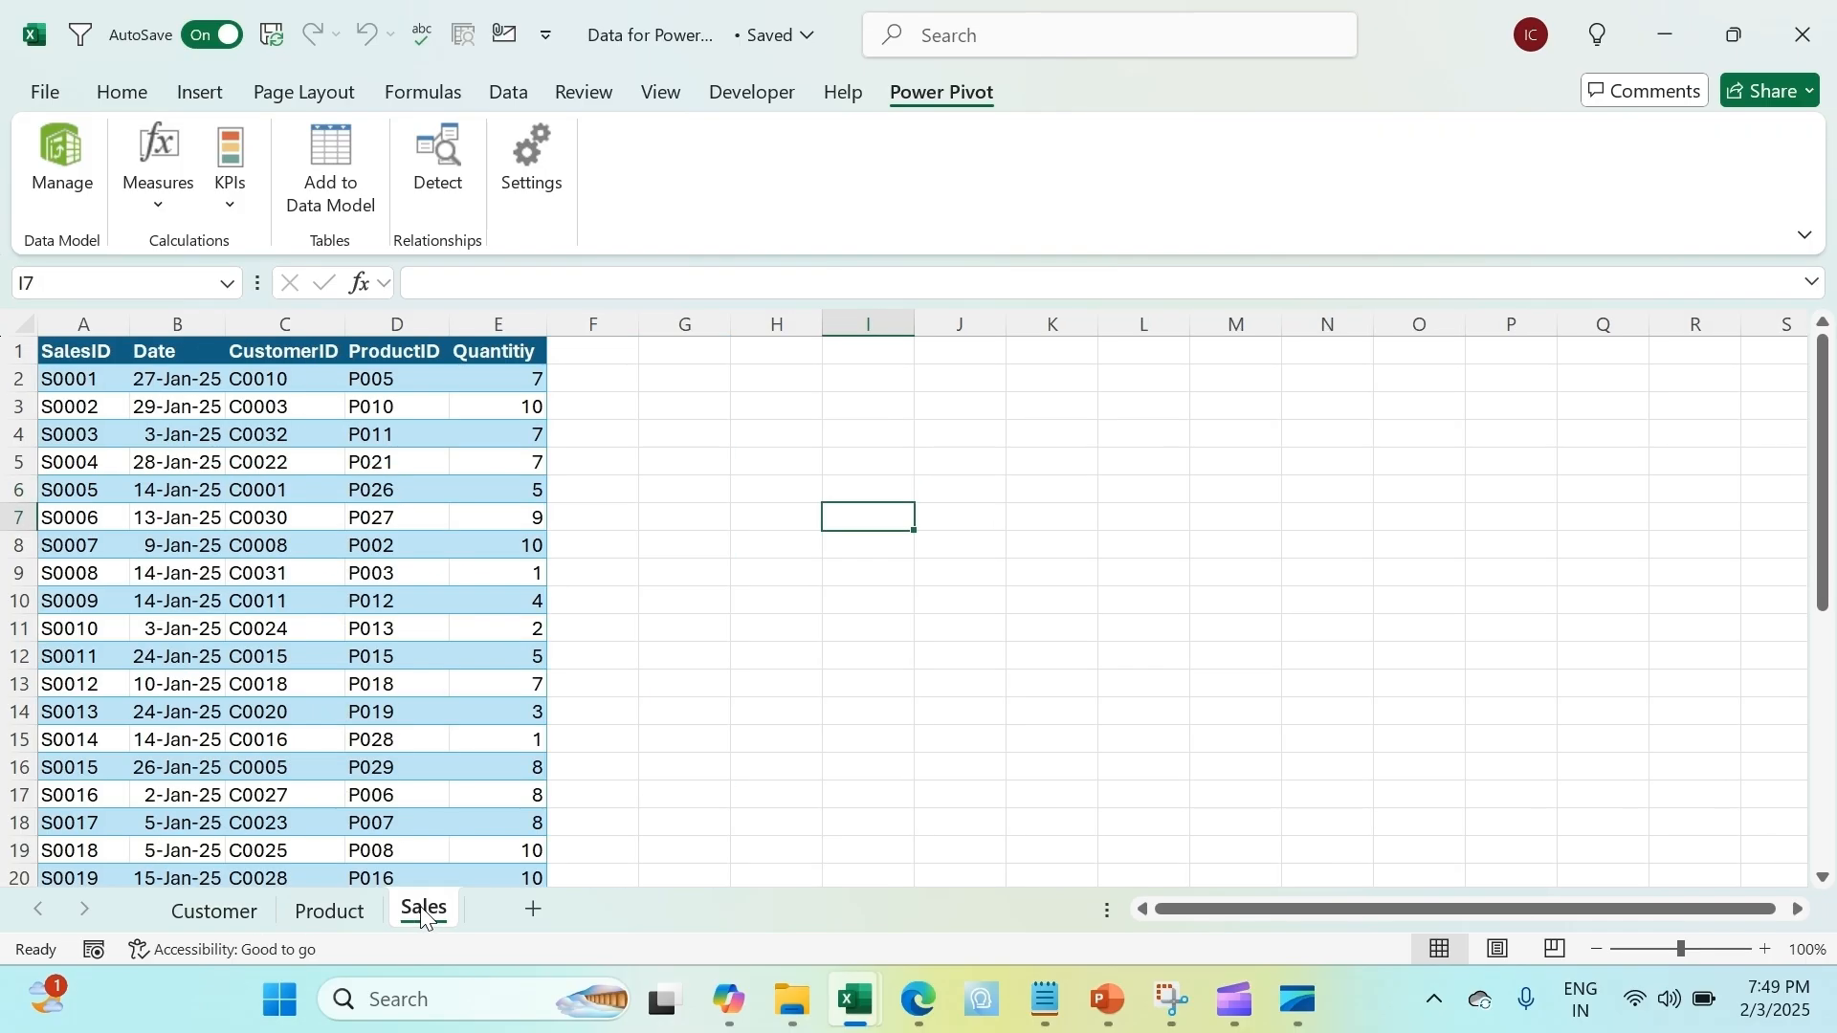
pyautogui.click(419, 489)
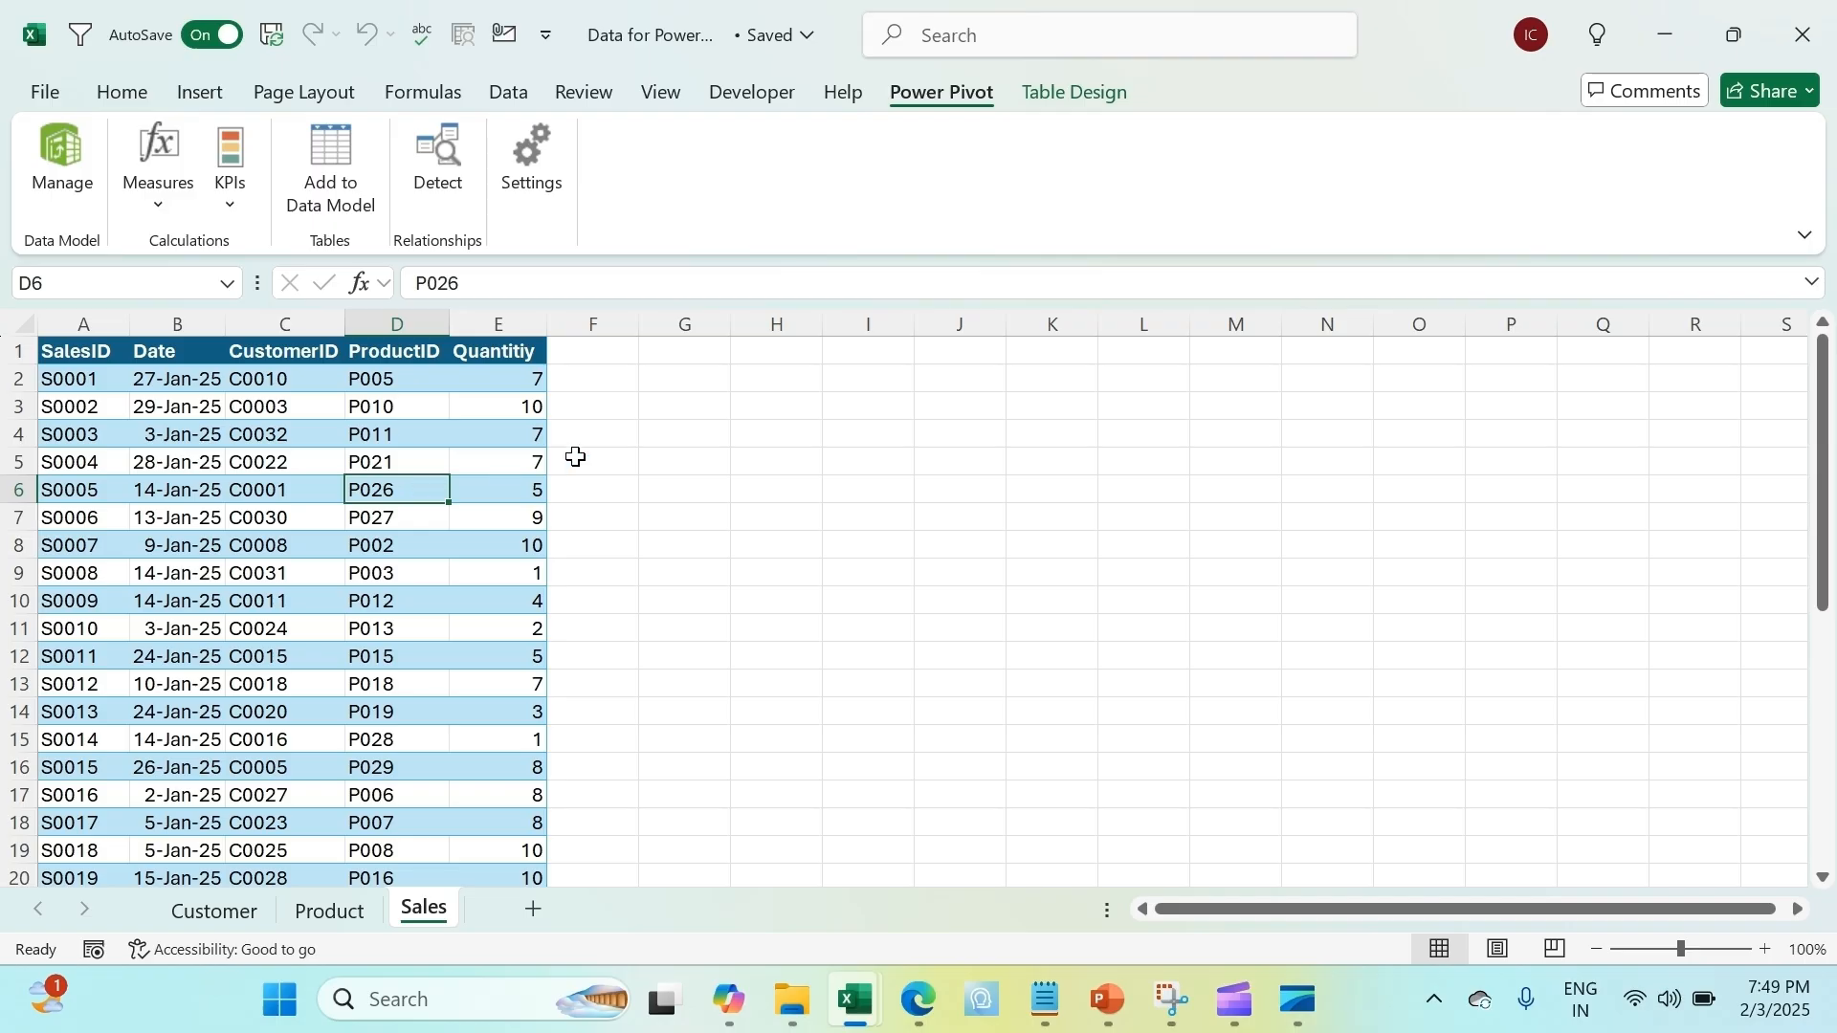
pyautogui.click(1098, 96)
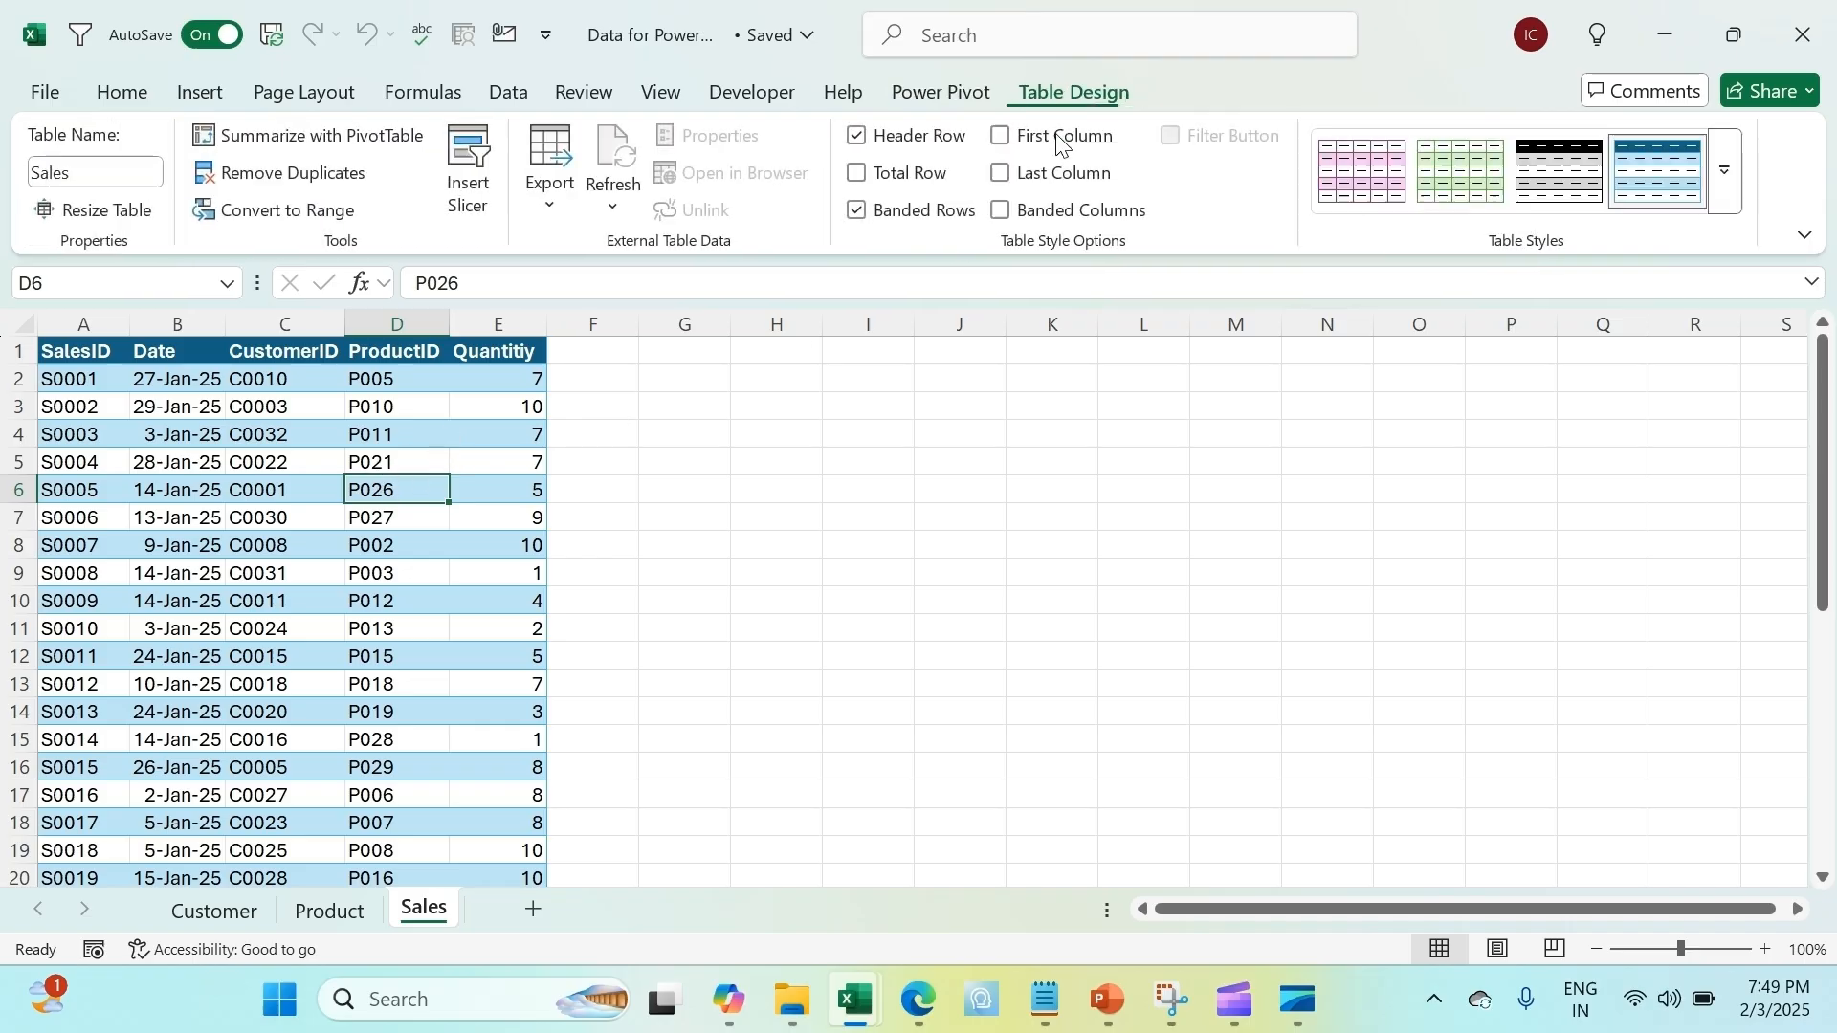
pyautogui.click(287, 210)
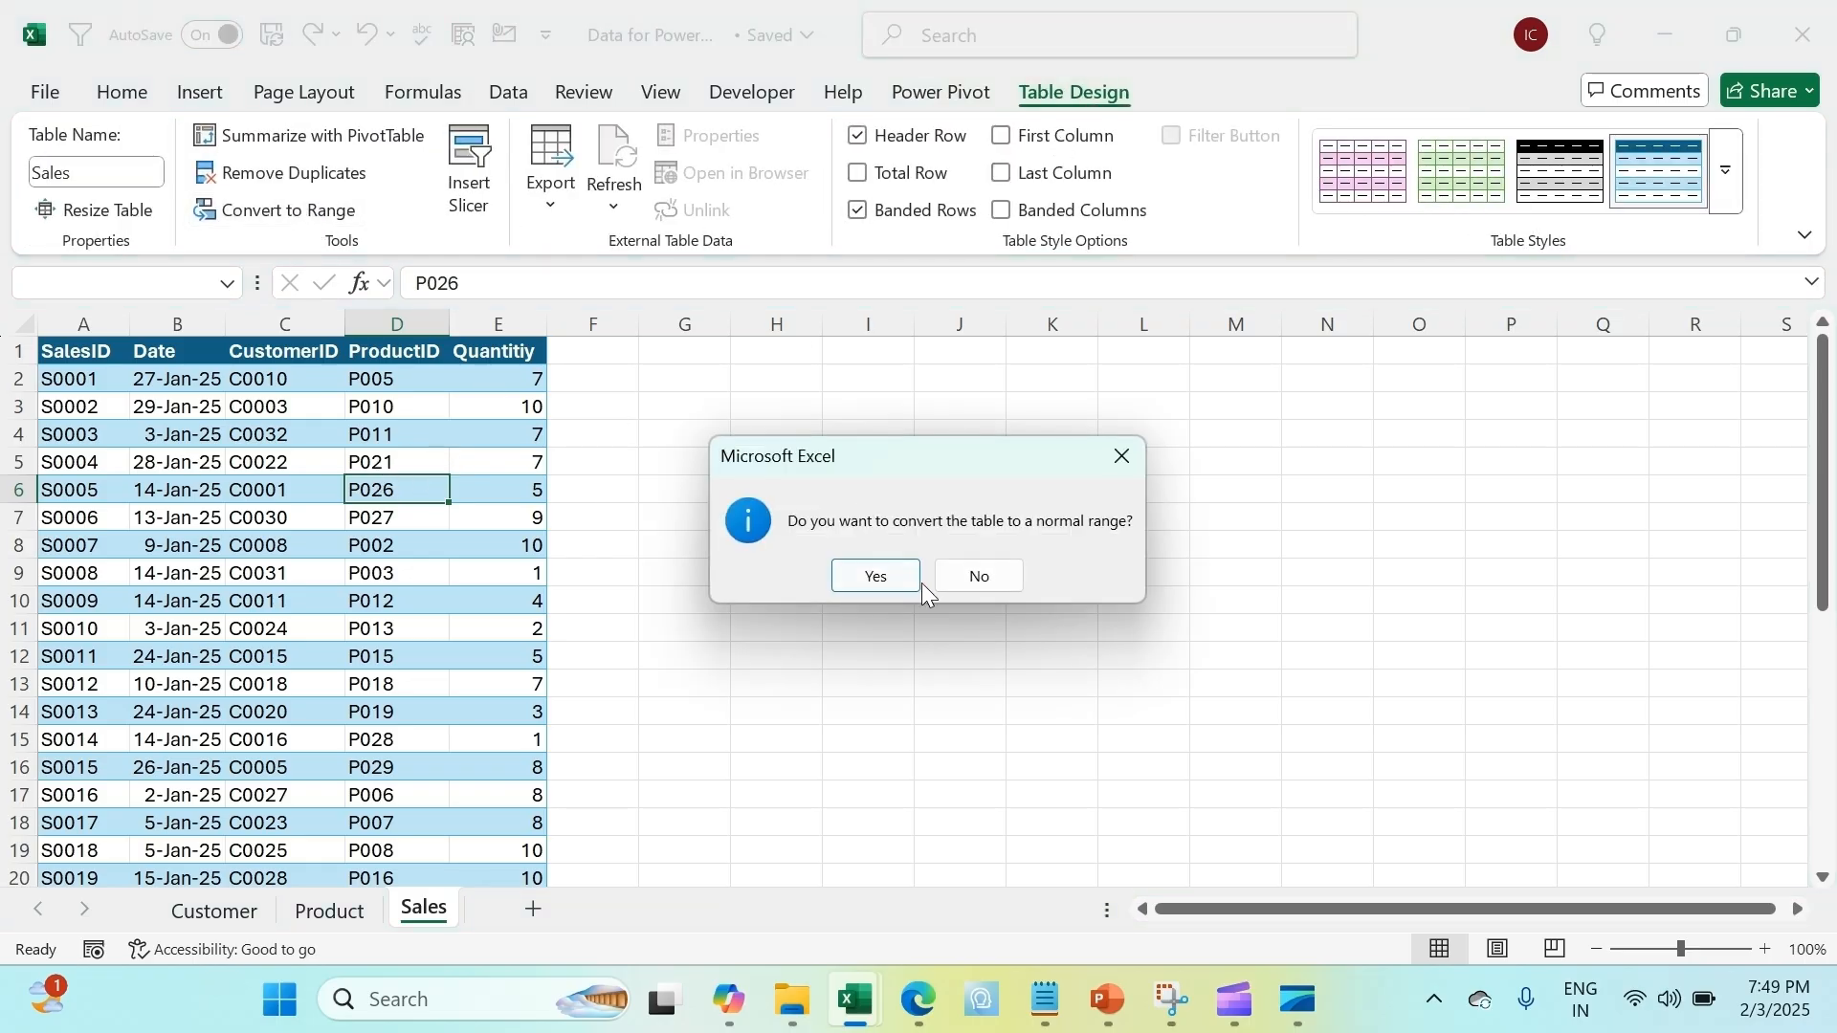
pyautogui.click(875, 575)
# Add the sales data range $A$1:$E$36 to the Power Pivot data model as a table with headers
pyautogui.click(388, 428)
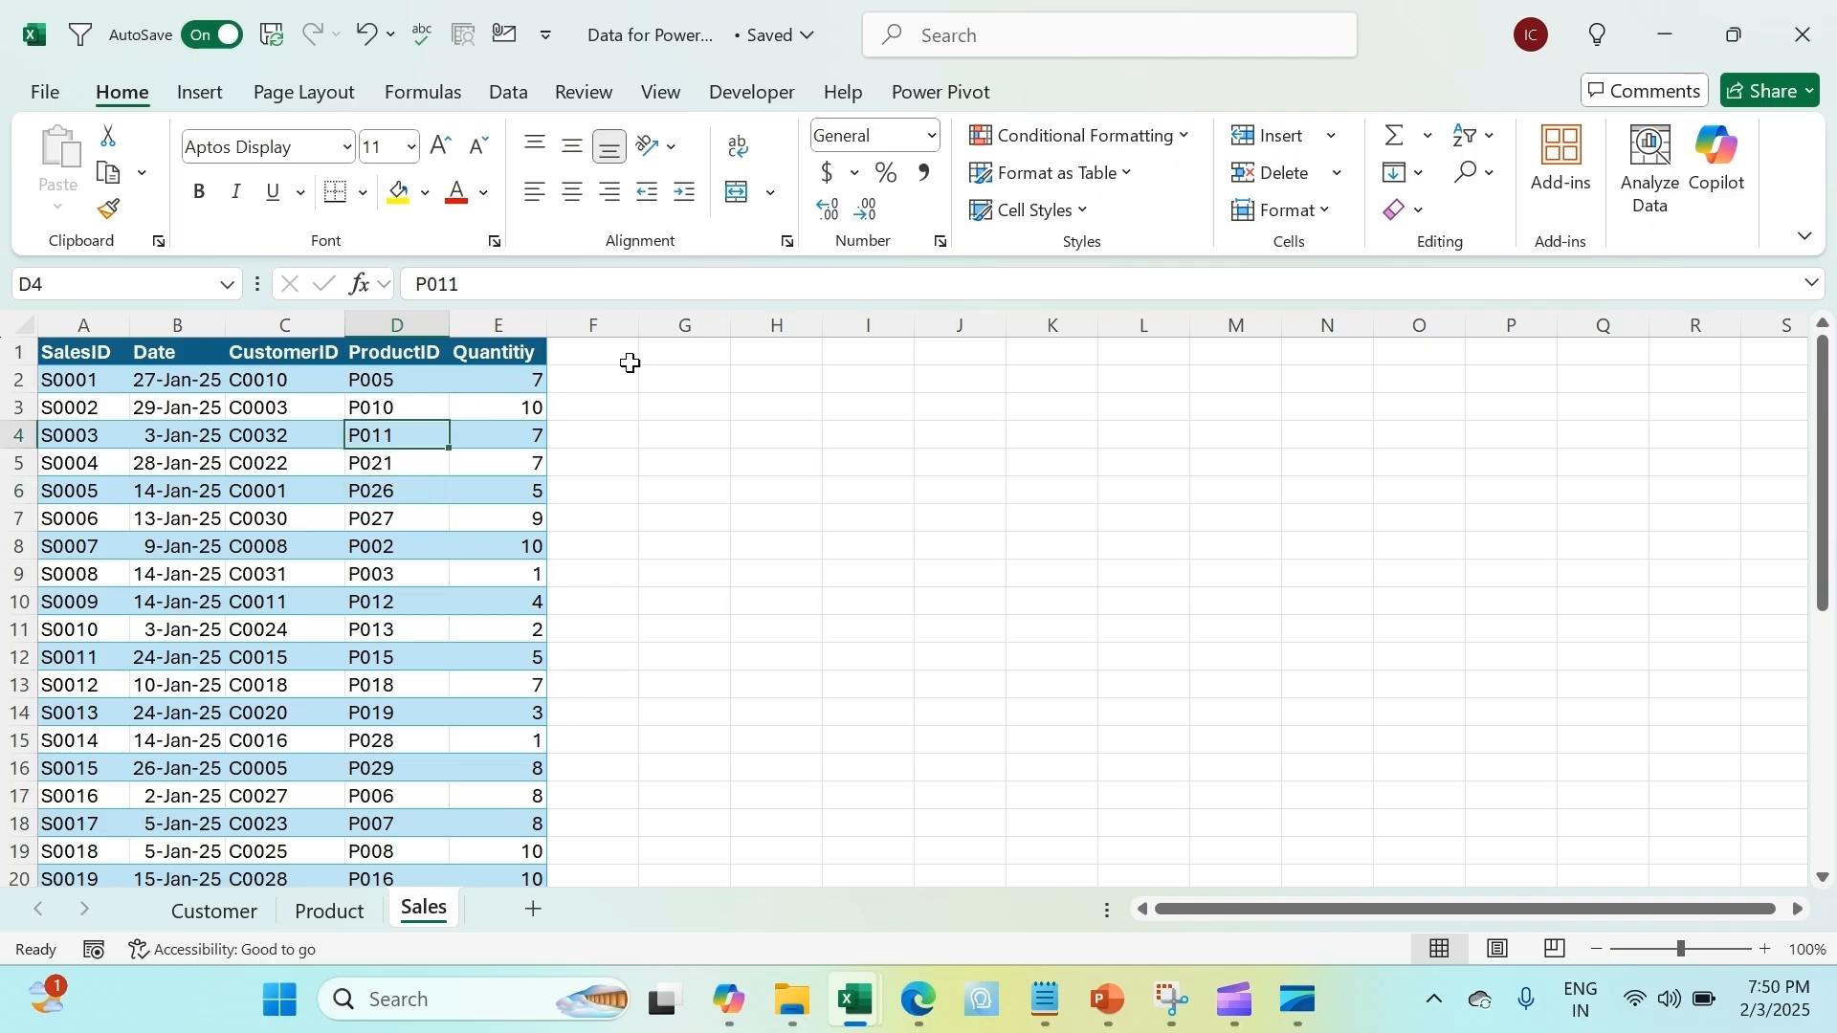
pyautogui.click(944, 94)
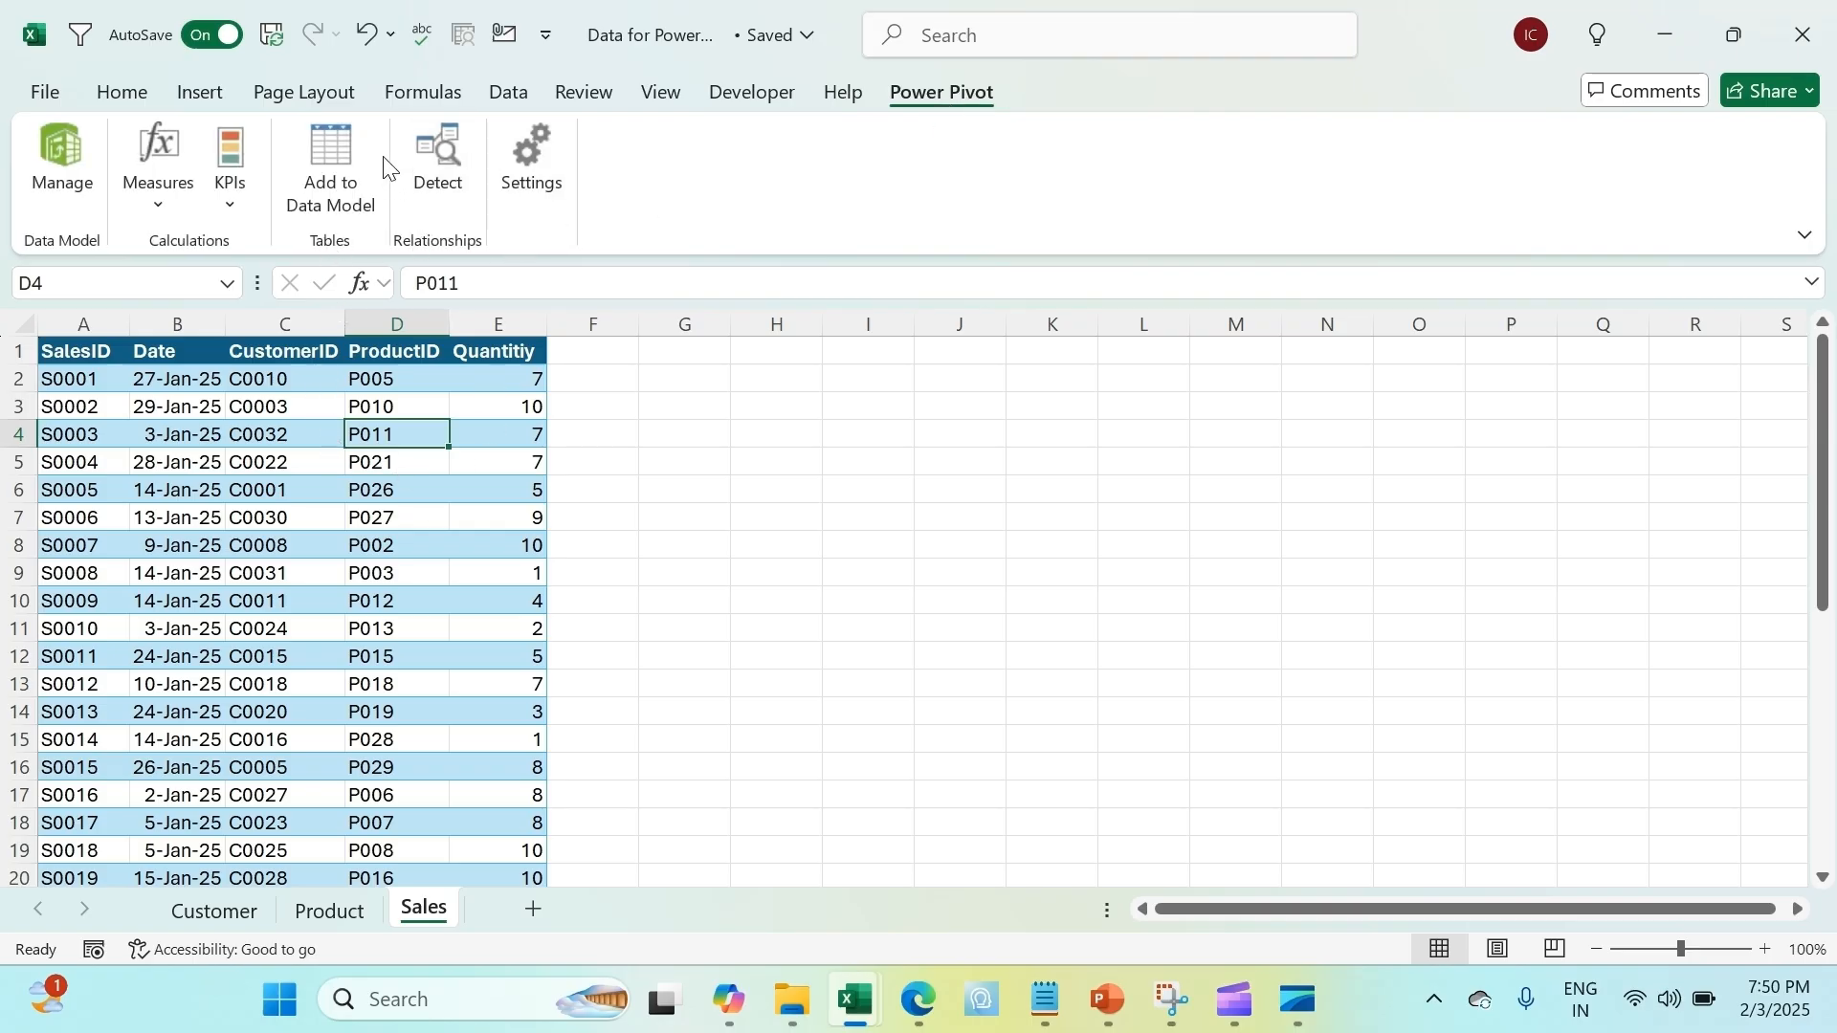
pyautogui.click(340, 203)
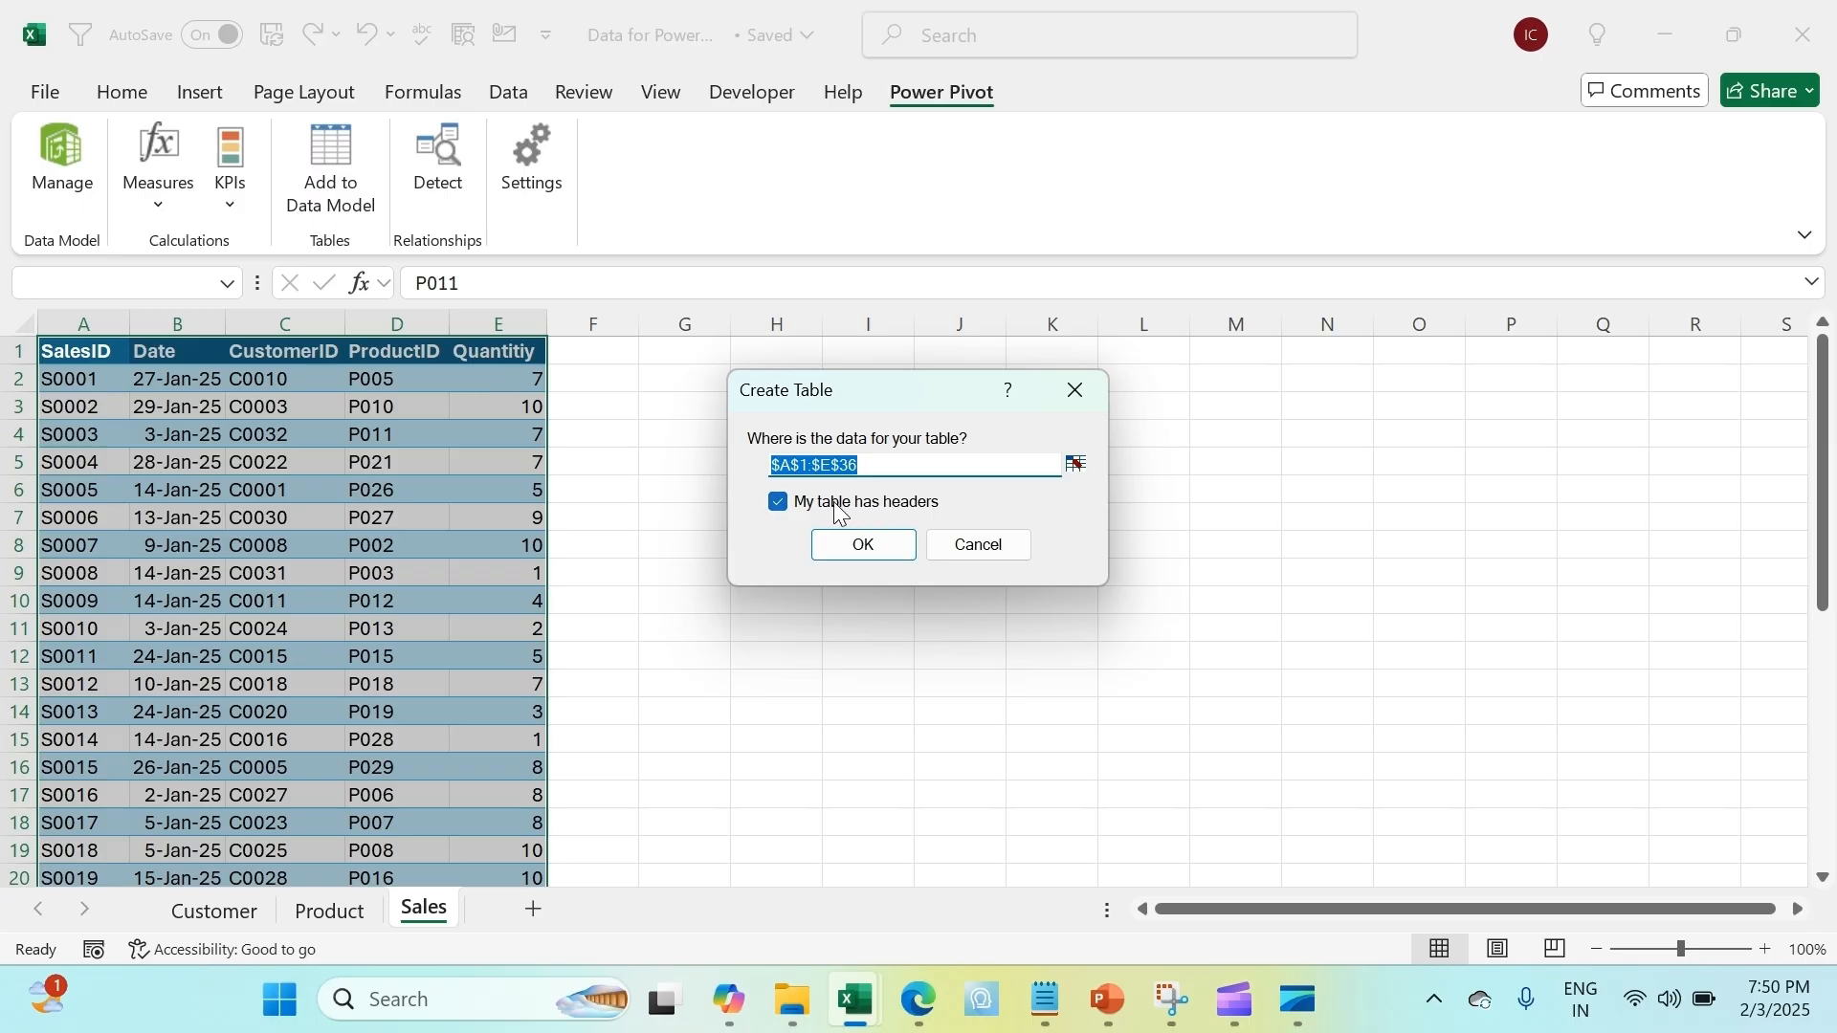
pyautogui.click(881, 547)
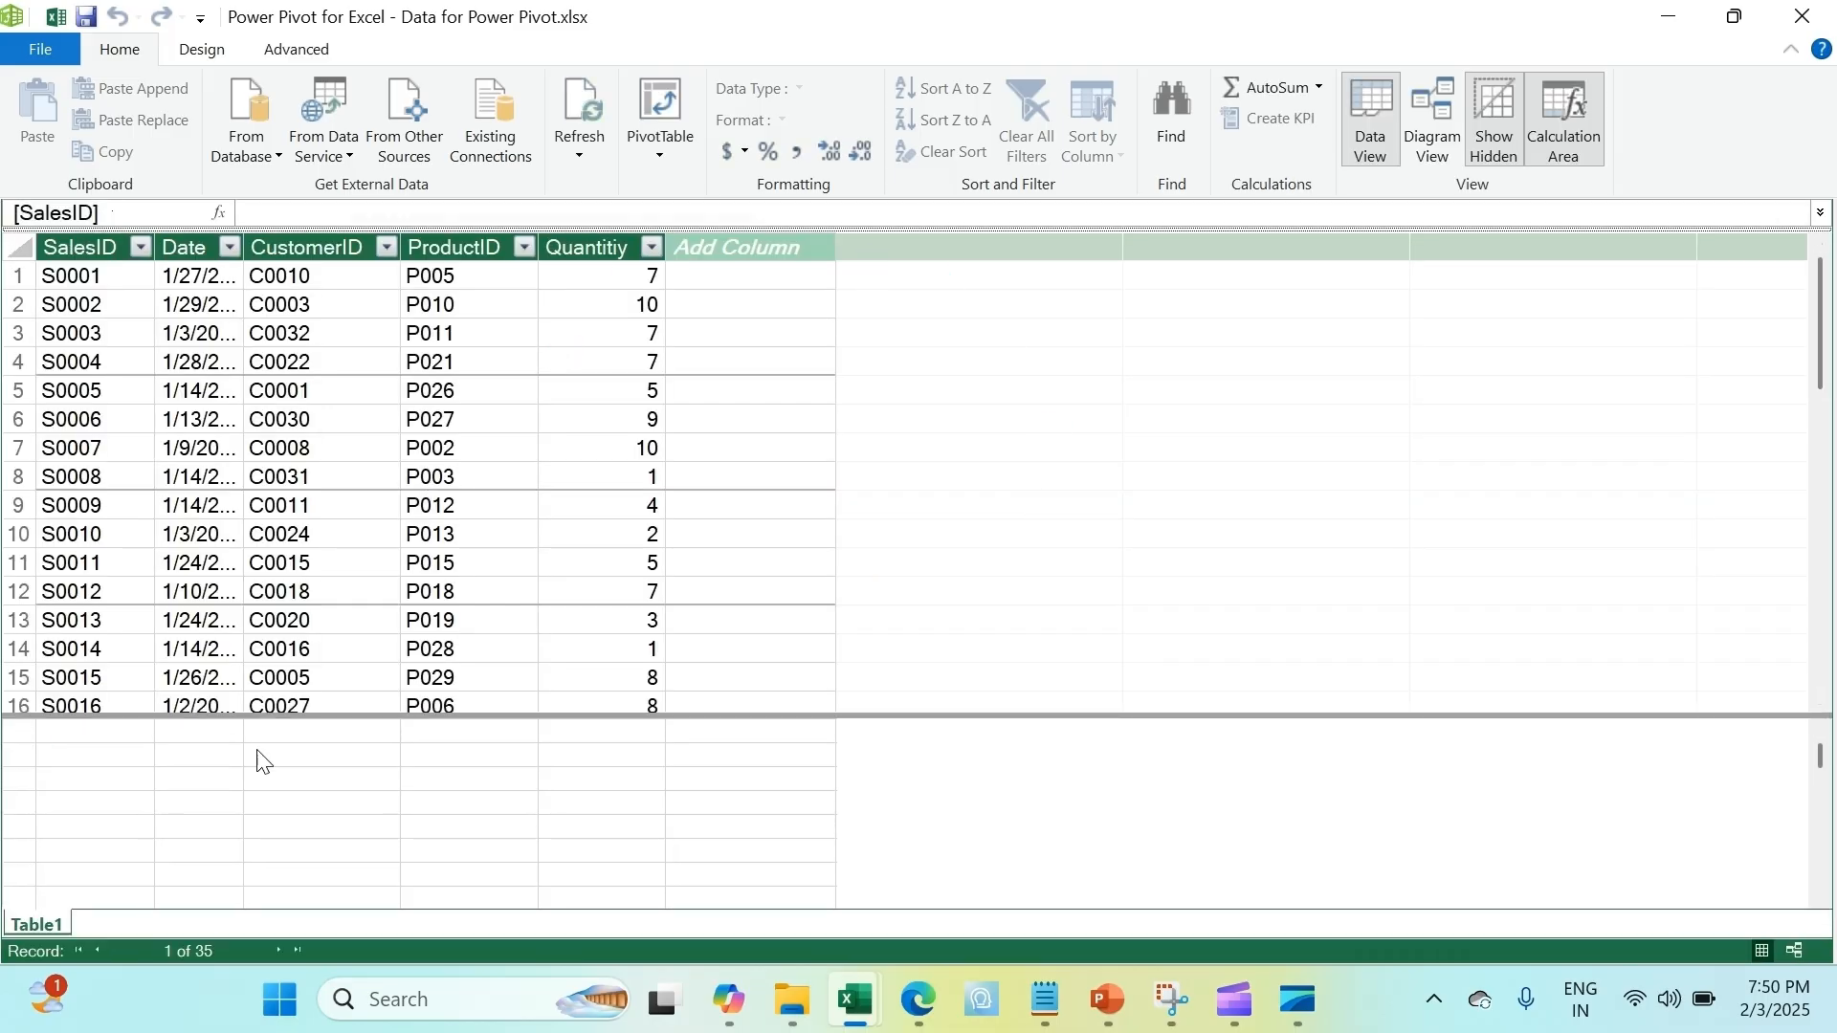
# Rename the sales data table in the data model as Customer and close the Power Pivot window
pyautogui.rightClick(38, 929)
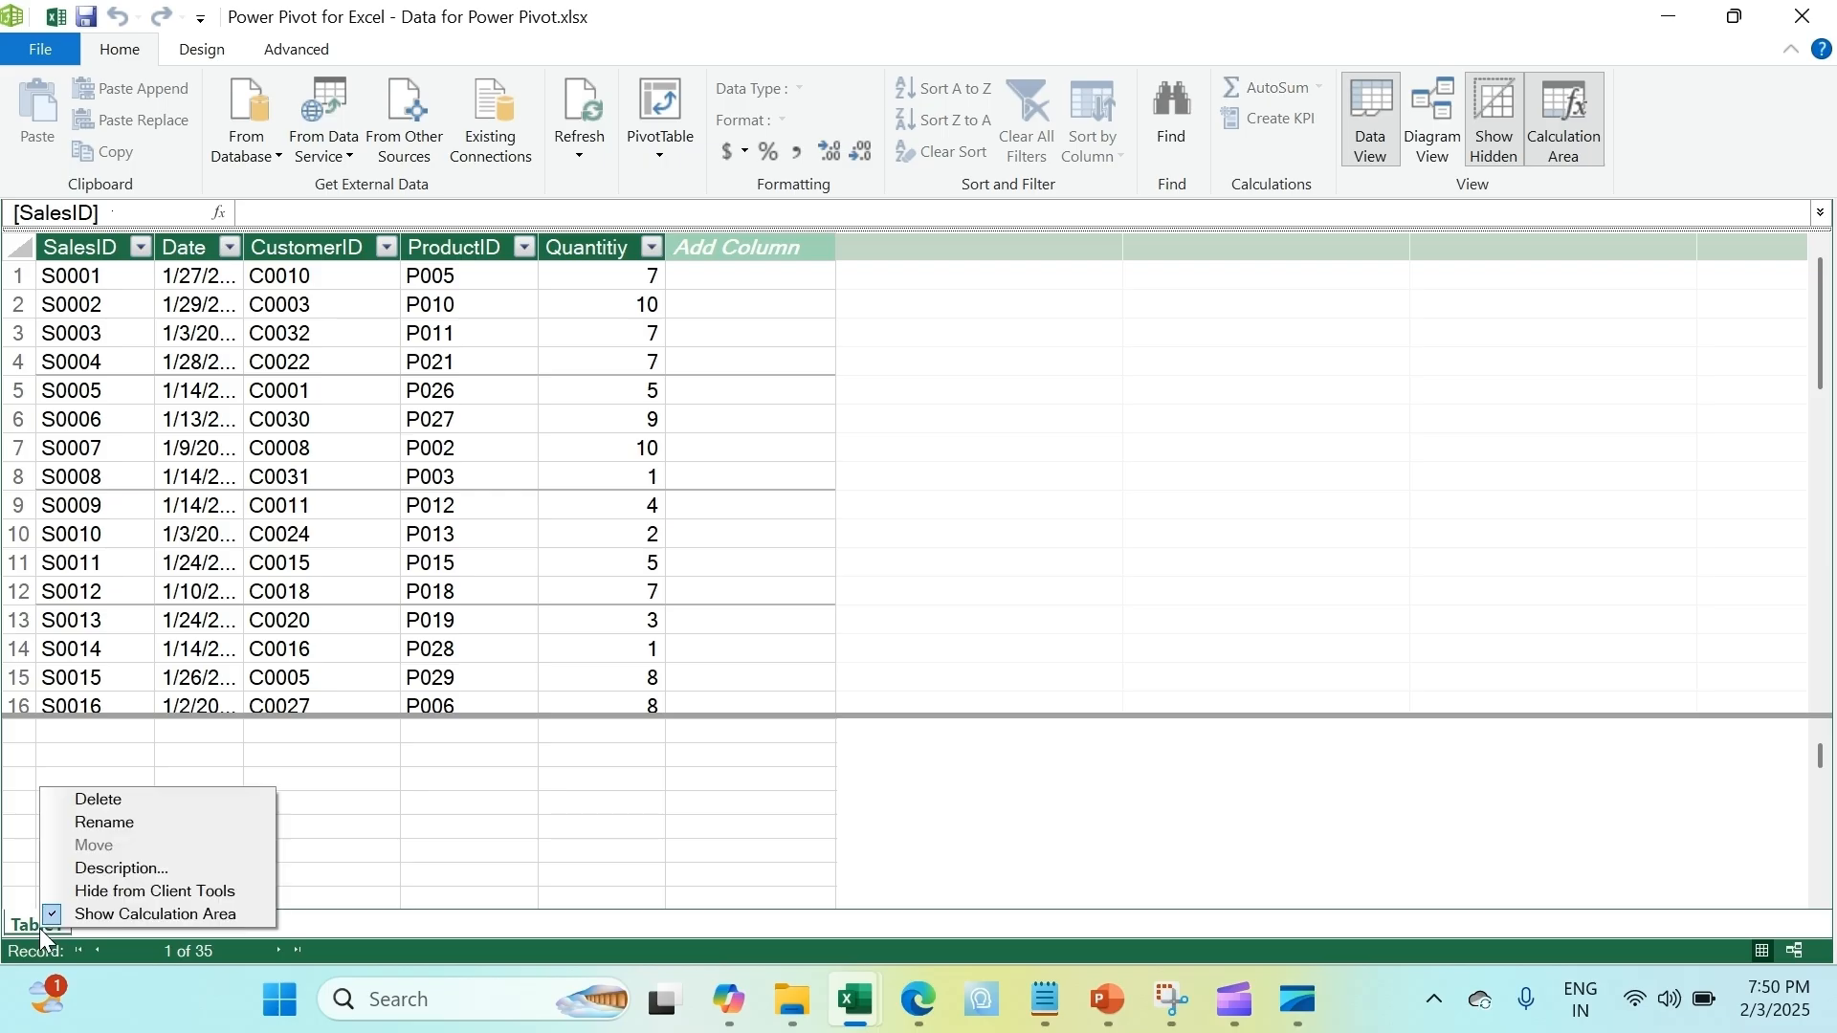
pyautogui.click(143, 824)
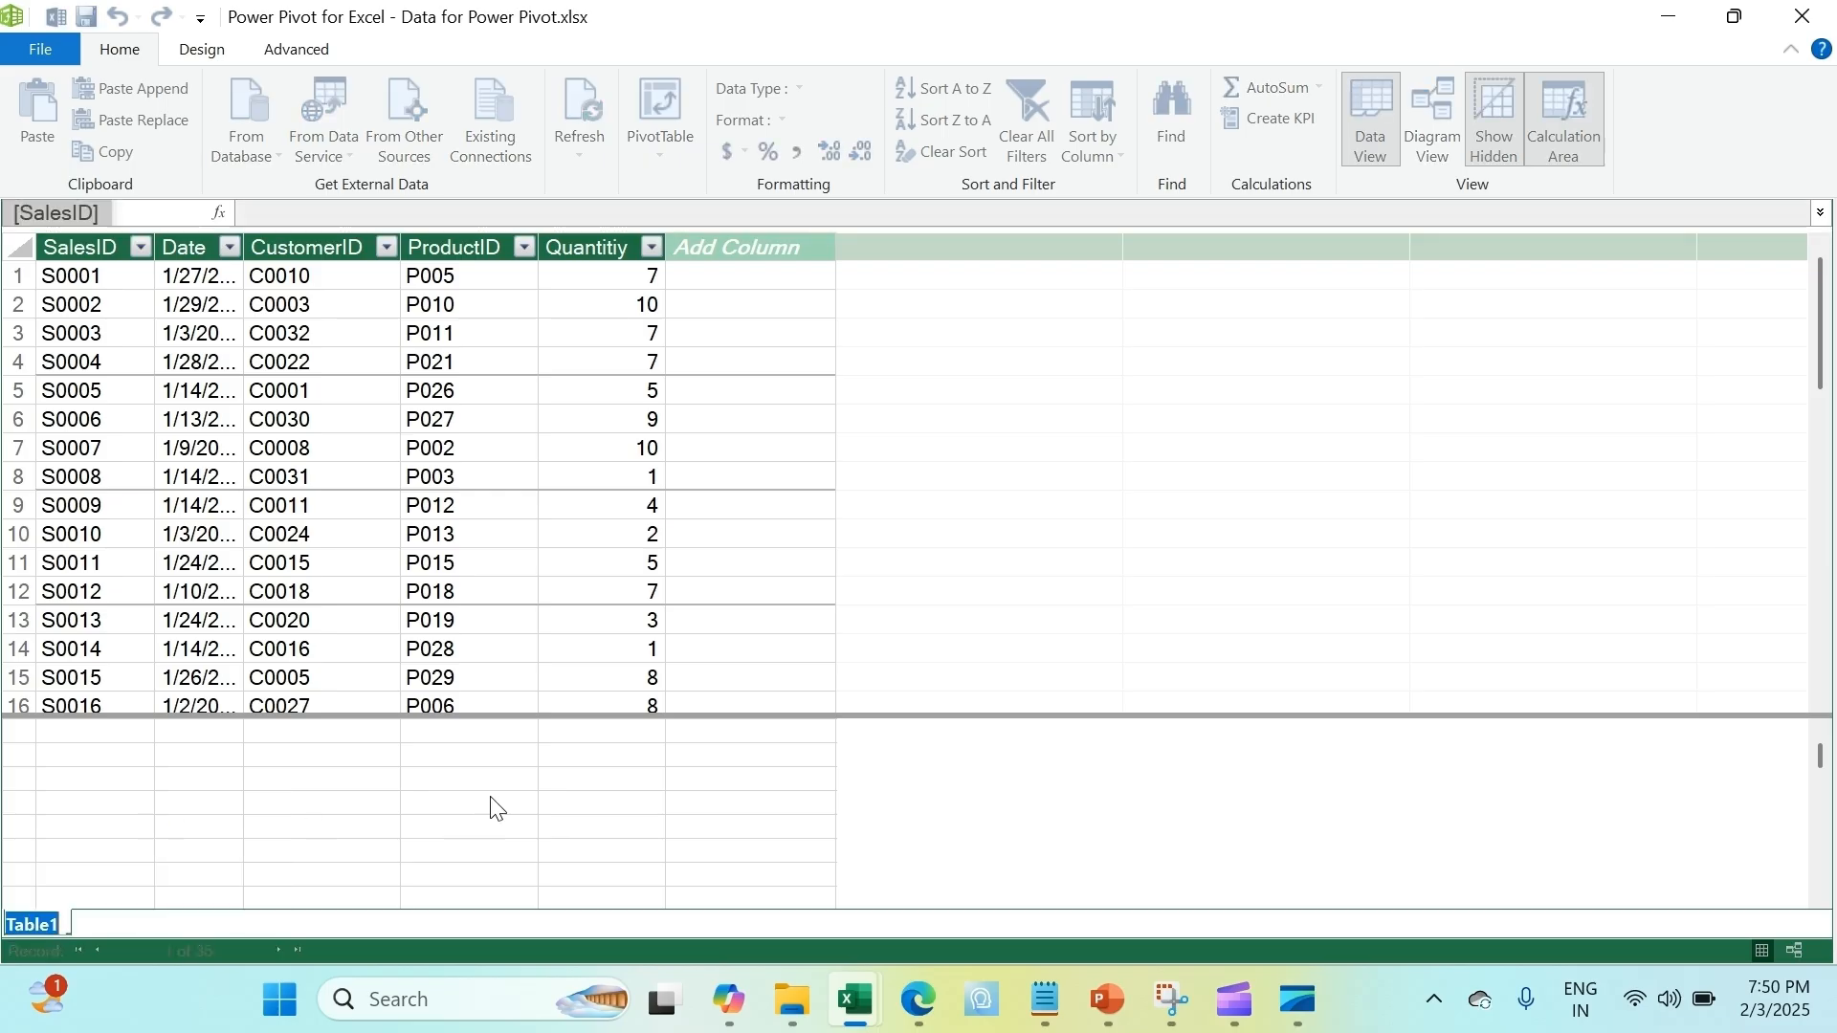
pyautogui.write('Customer')
pyautogui.press('Return')
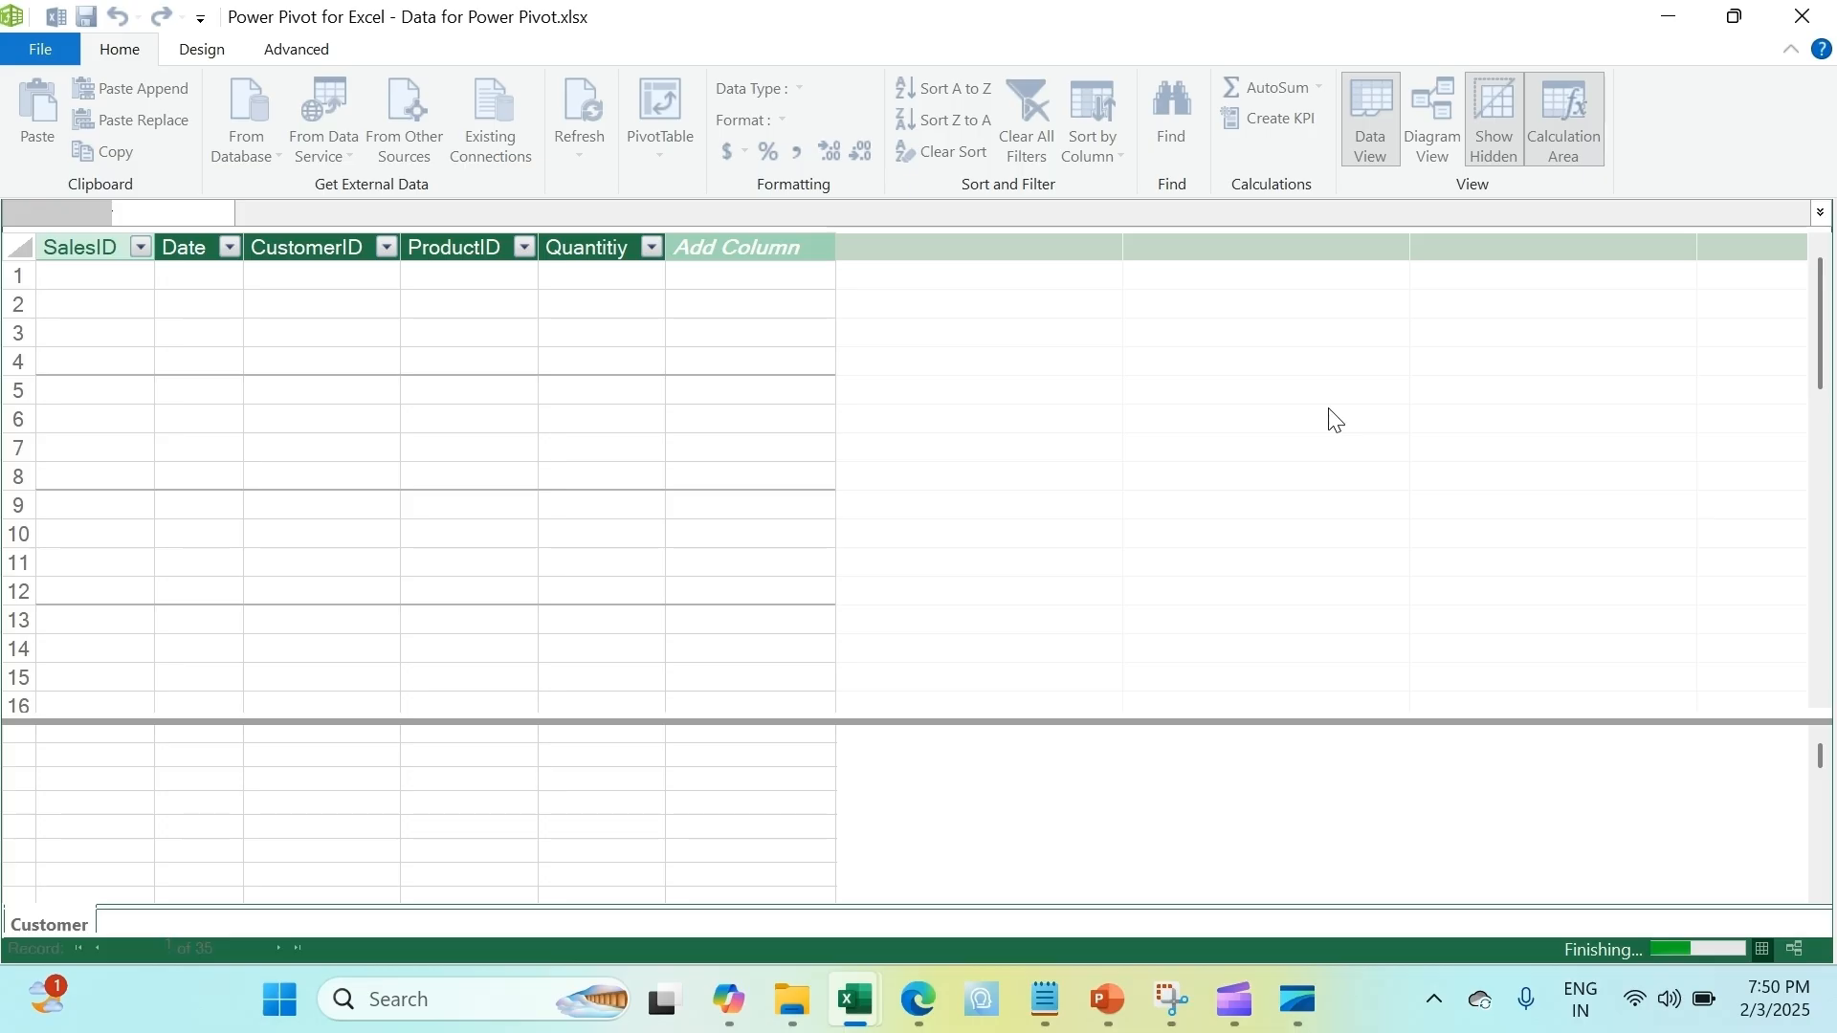
pyautogui.click(1822, 20)
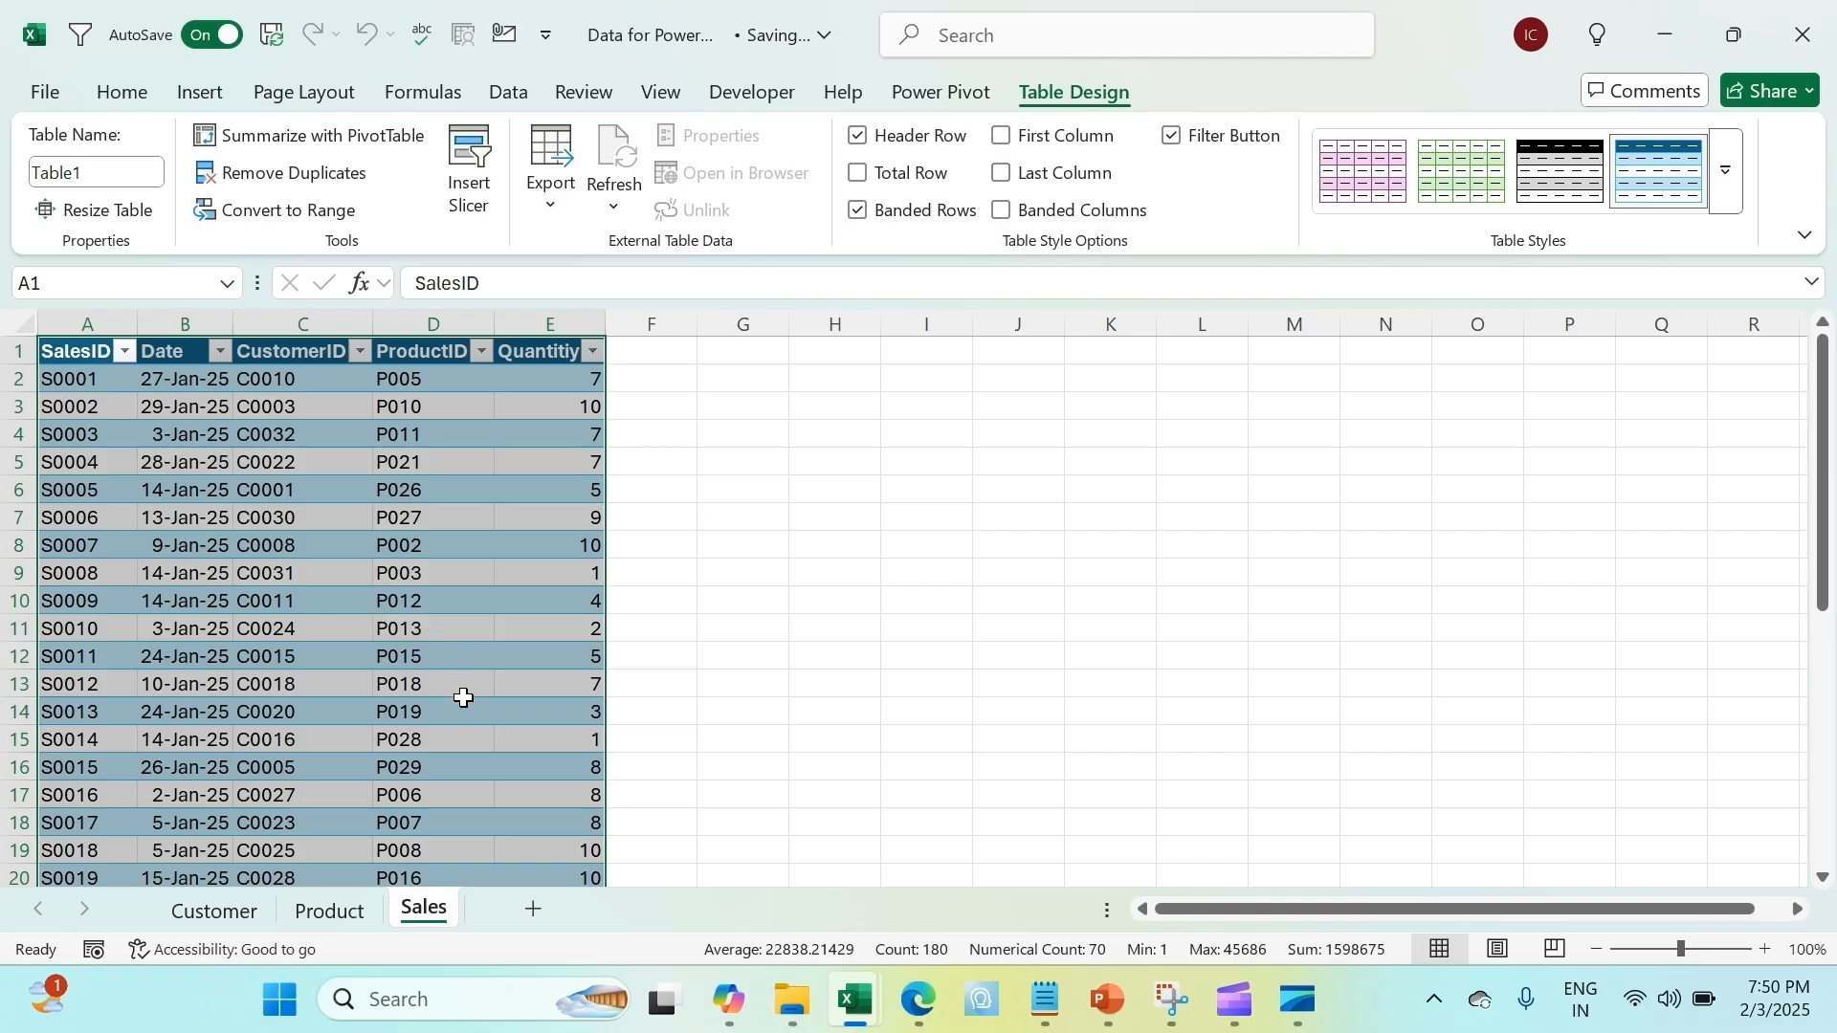
# Go to the Product sheet, dismiss the save warning and select a cell inside the product table
pyautogui.click(409, 658)
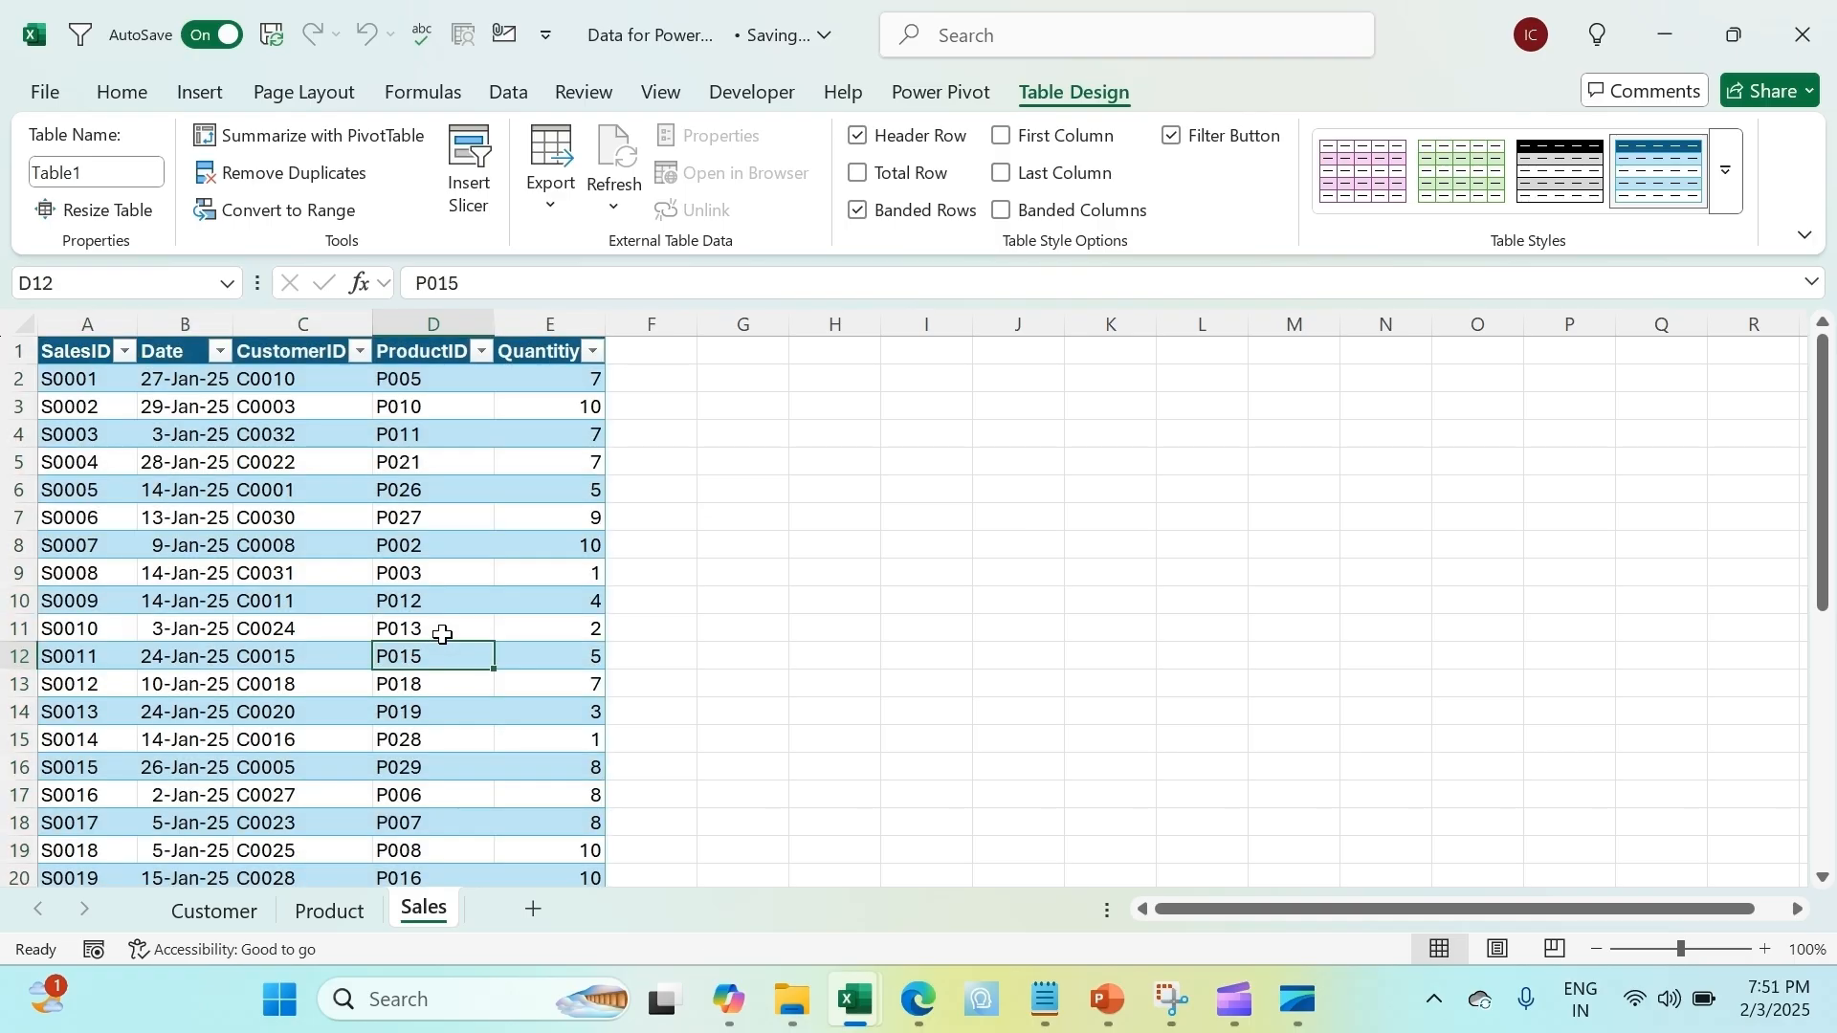
pyautogui.click(356, 912)
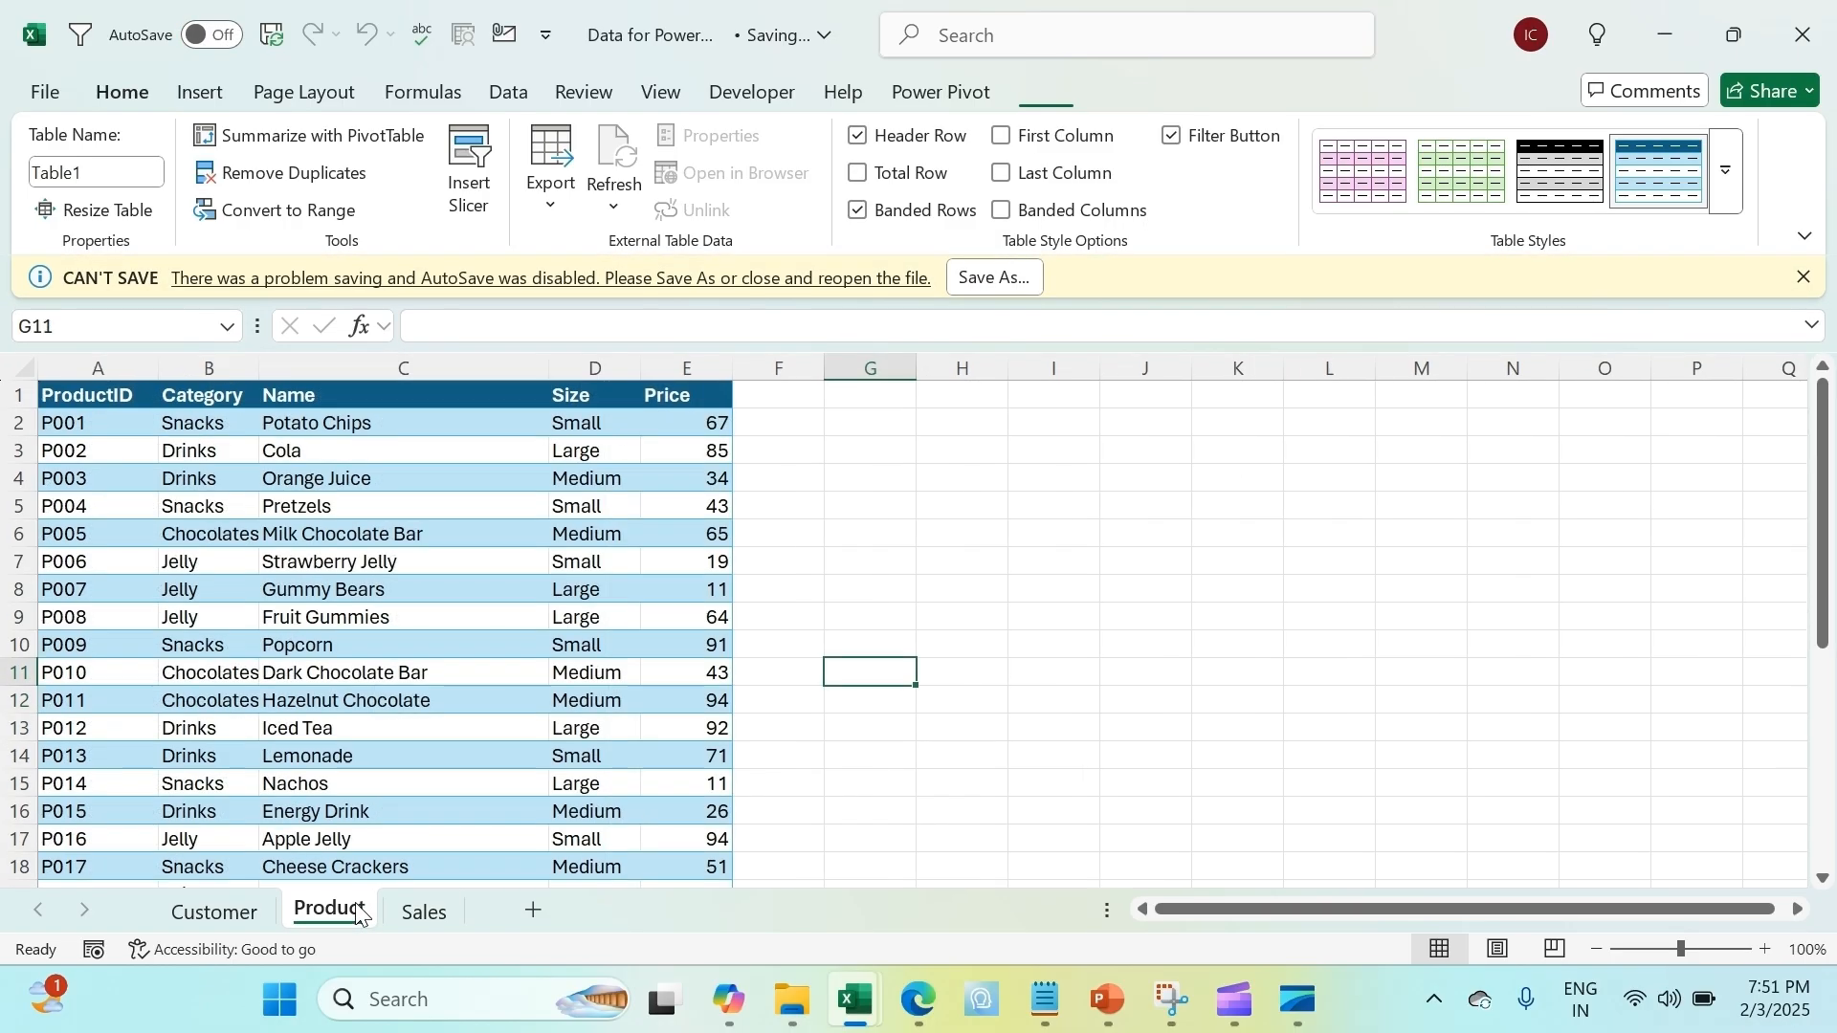
pyautogui.click(325, 643)
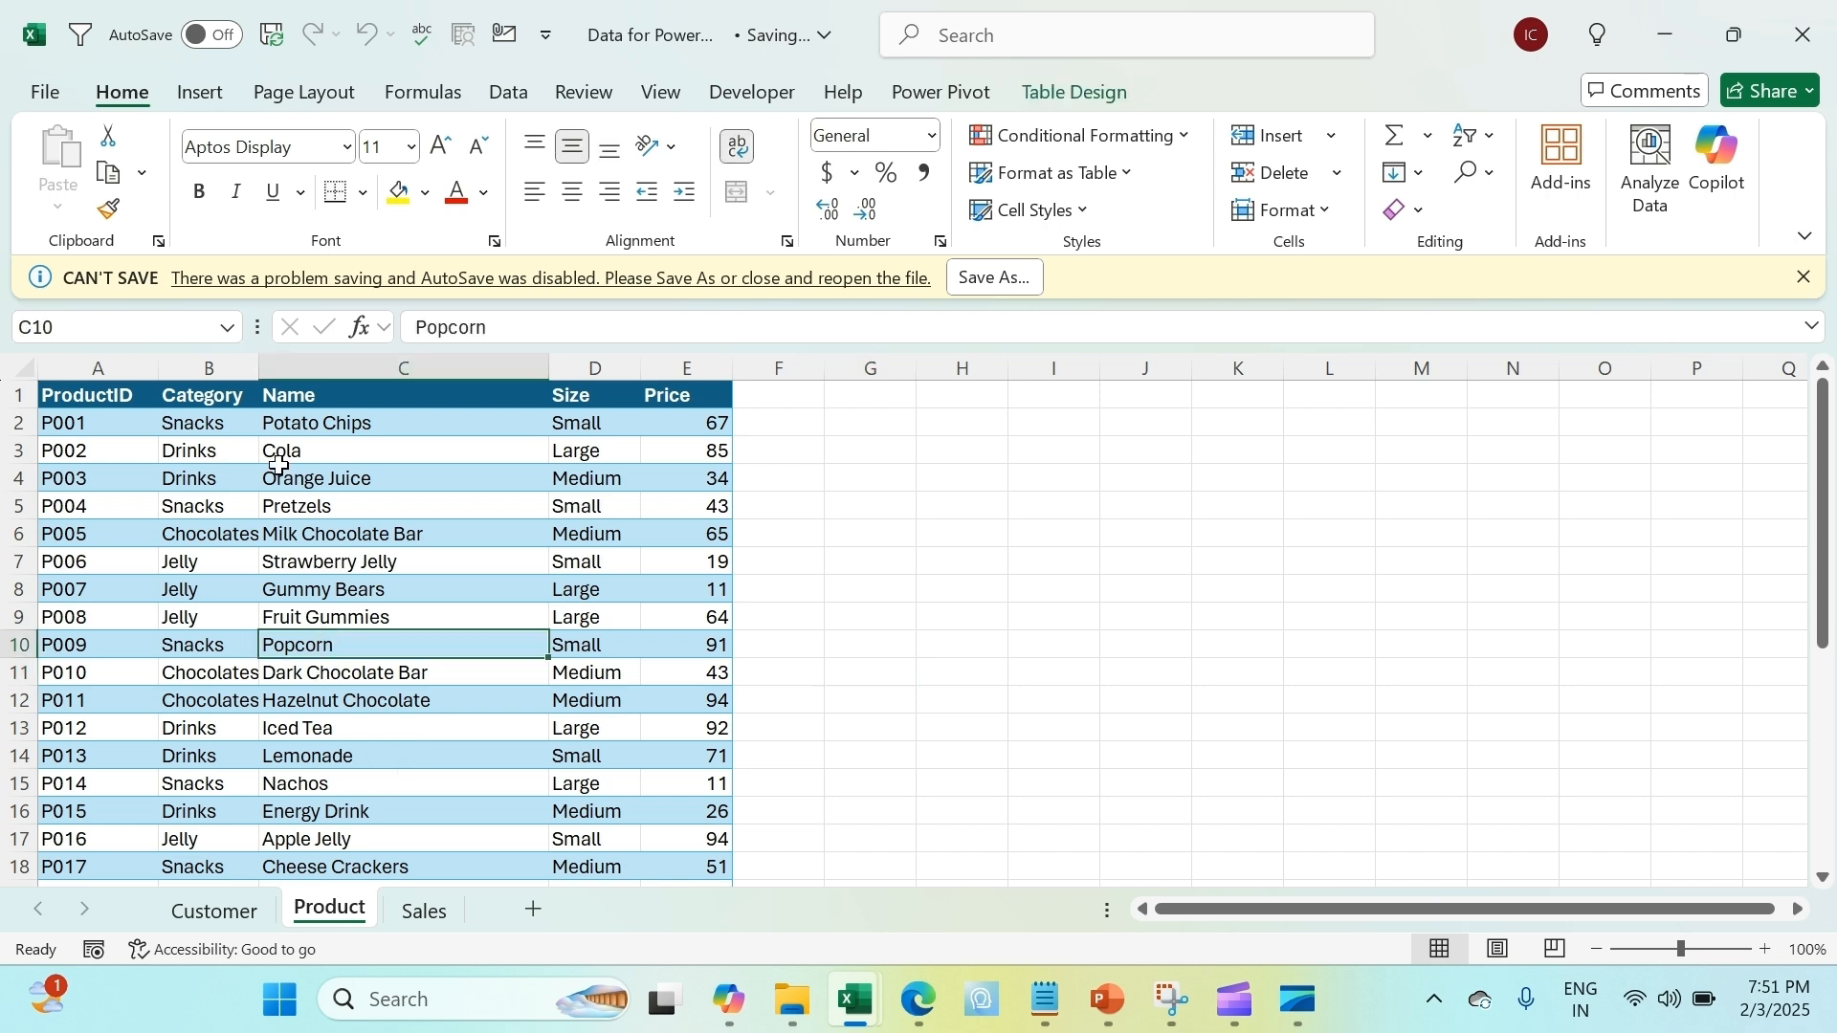
pyautogui.click(1803, 277)
pyautogui.click(413, 517)
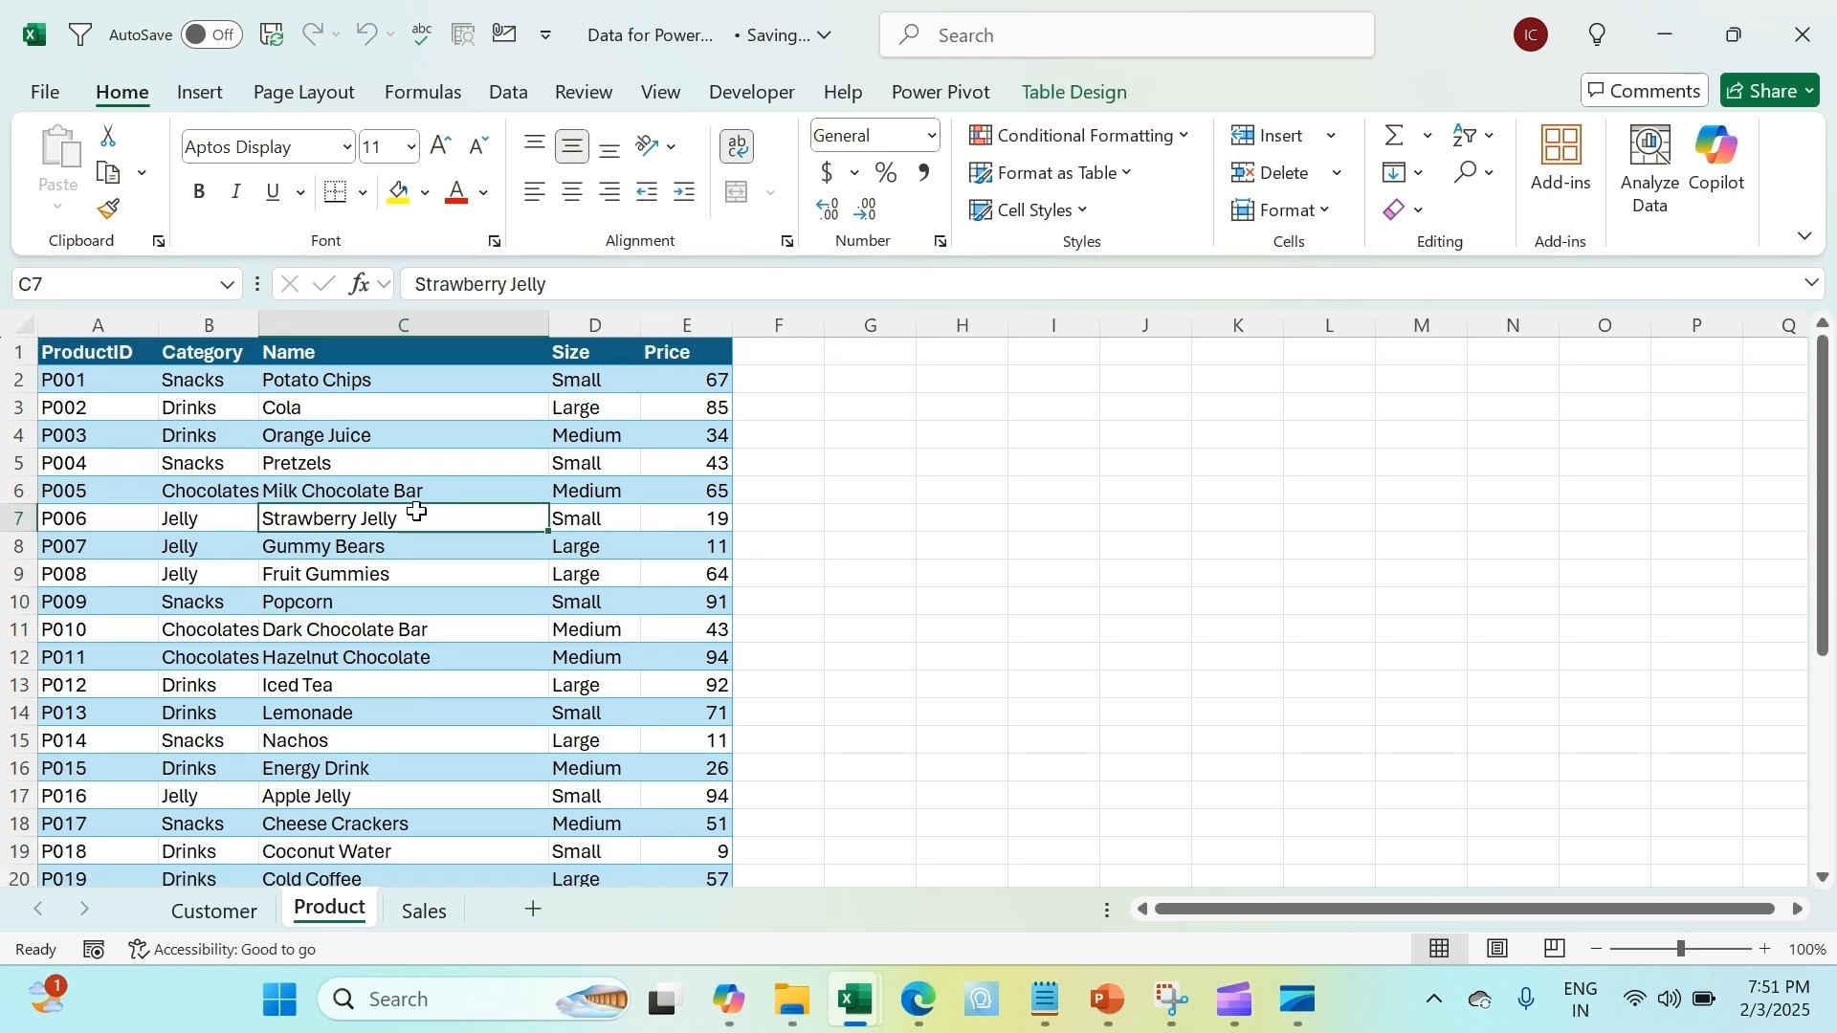
# Check the name of the table on the Product sheet and add that table to the data model
pyautogui.click(947, 93)
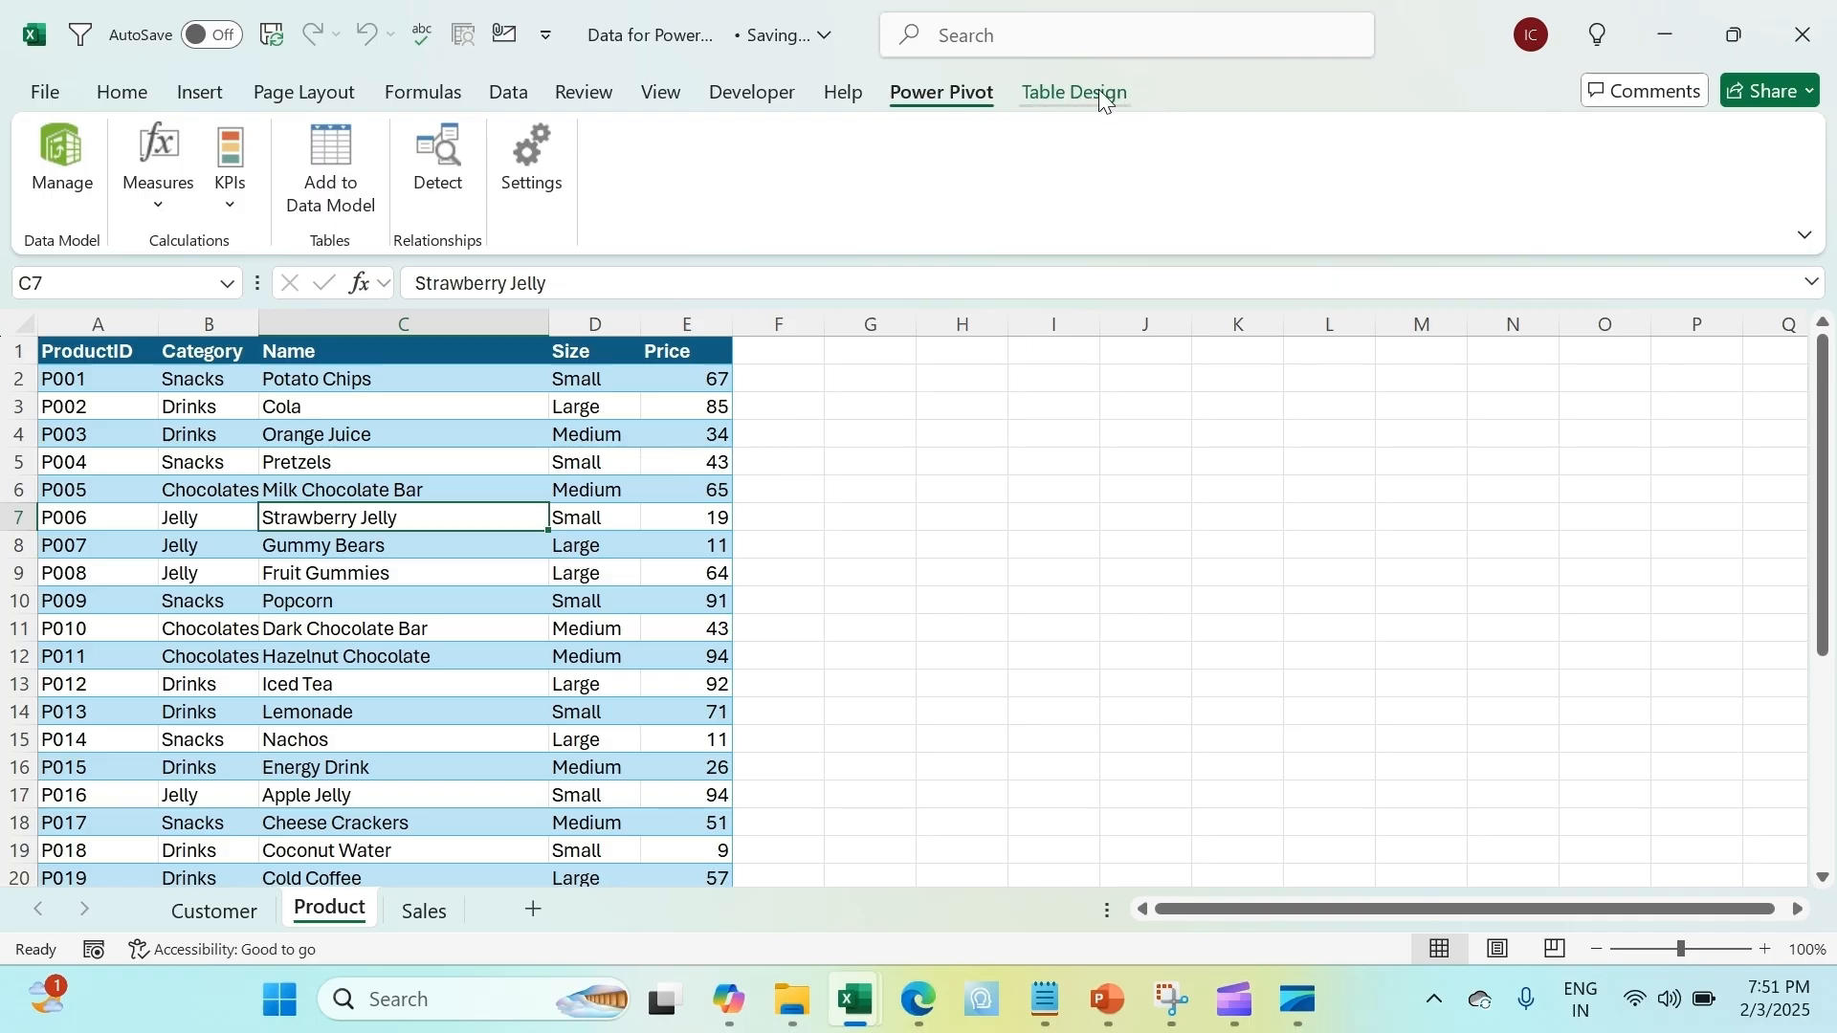
pyautogui.click(863, 484)
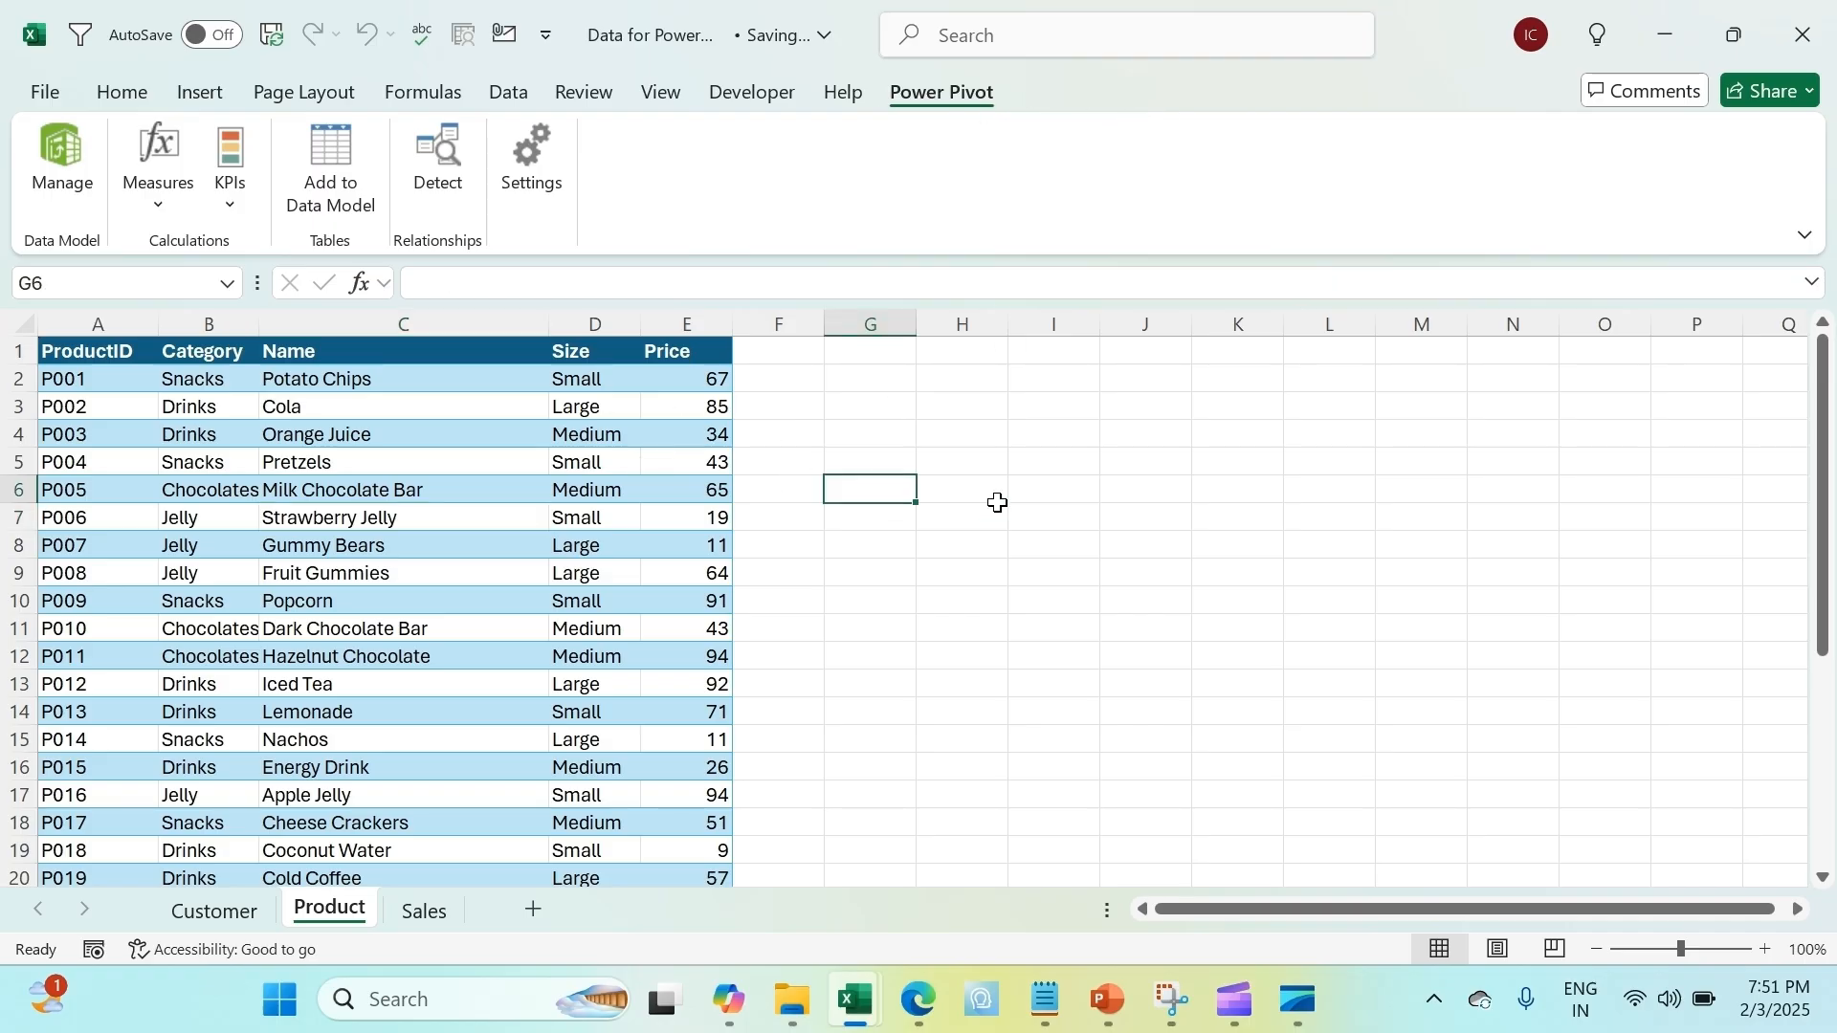
pyautogui.click(539, 517)
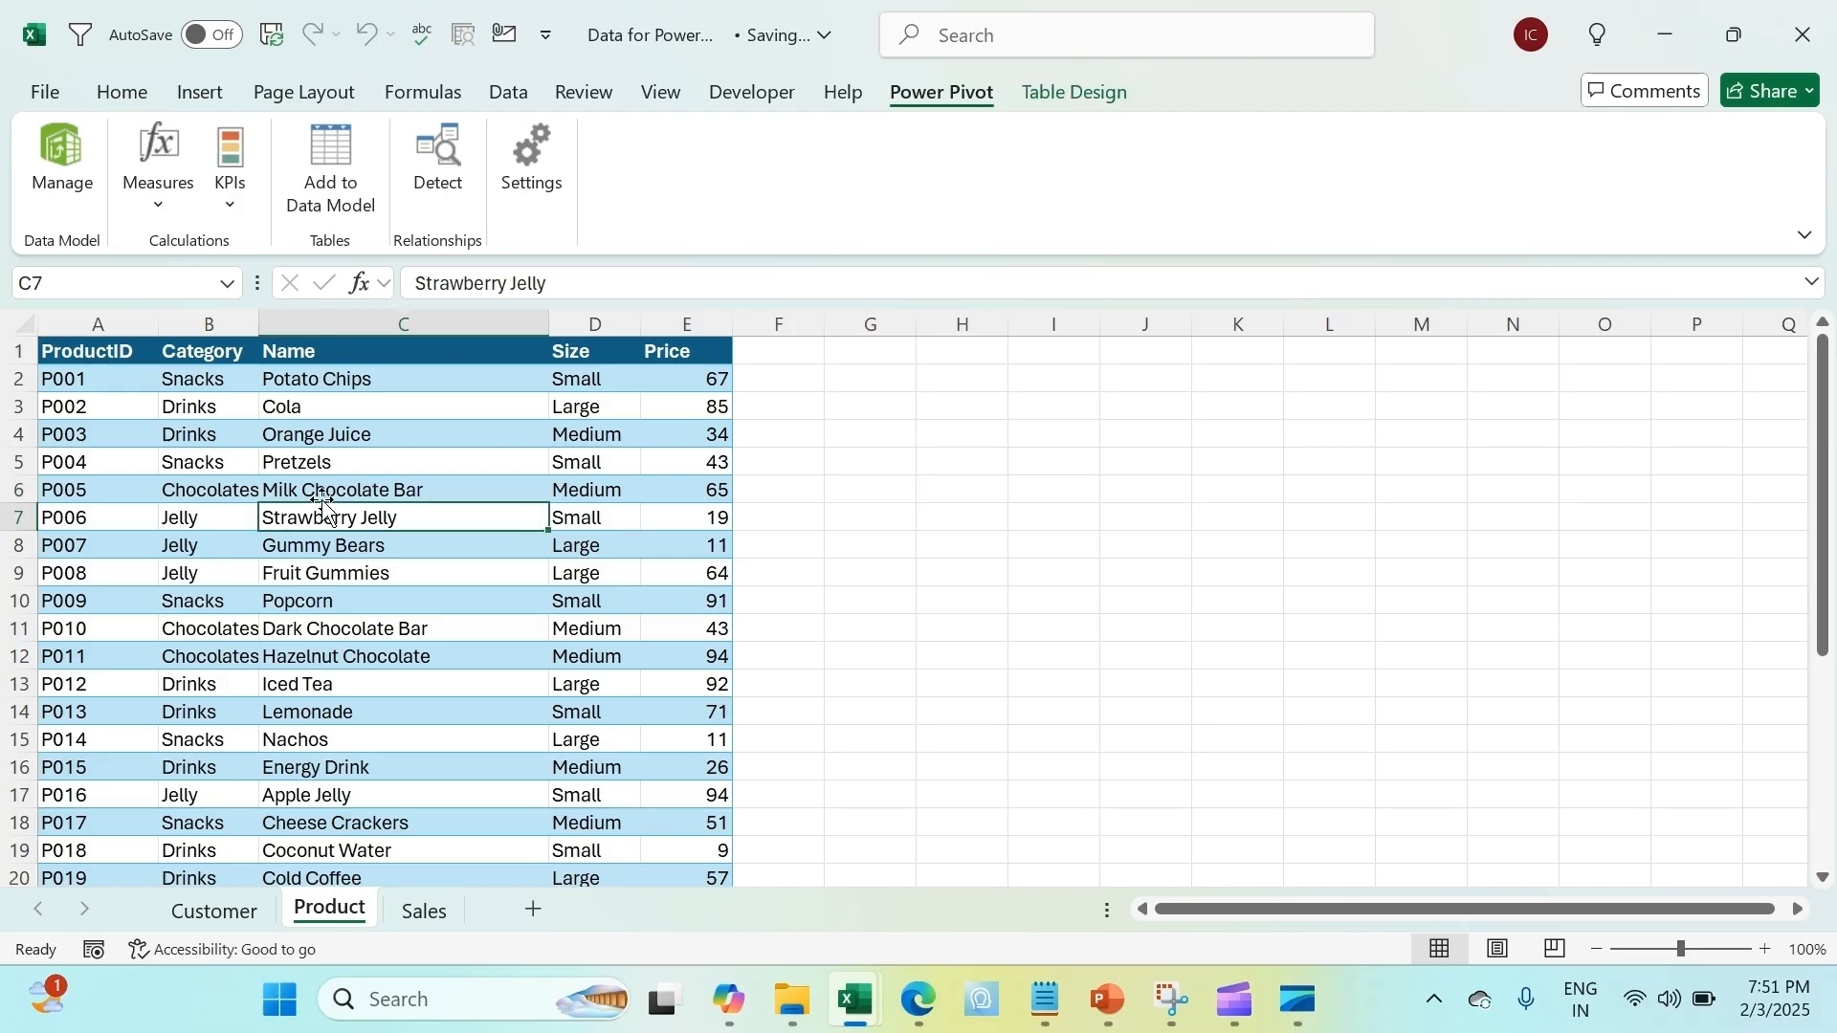
pyautogui.click(1121, 109)
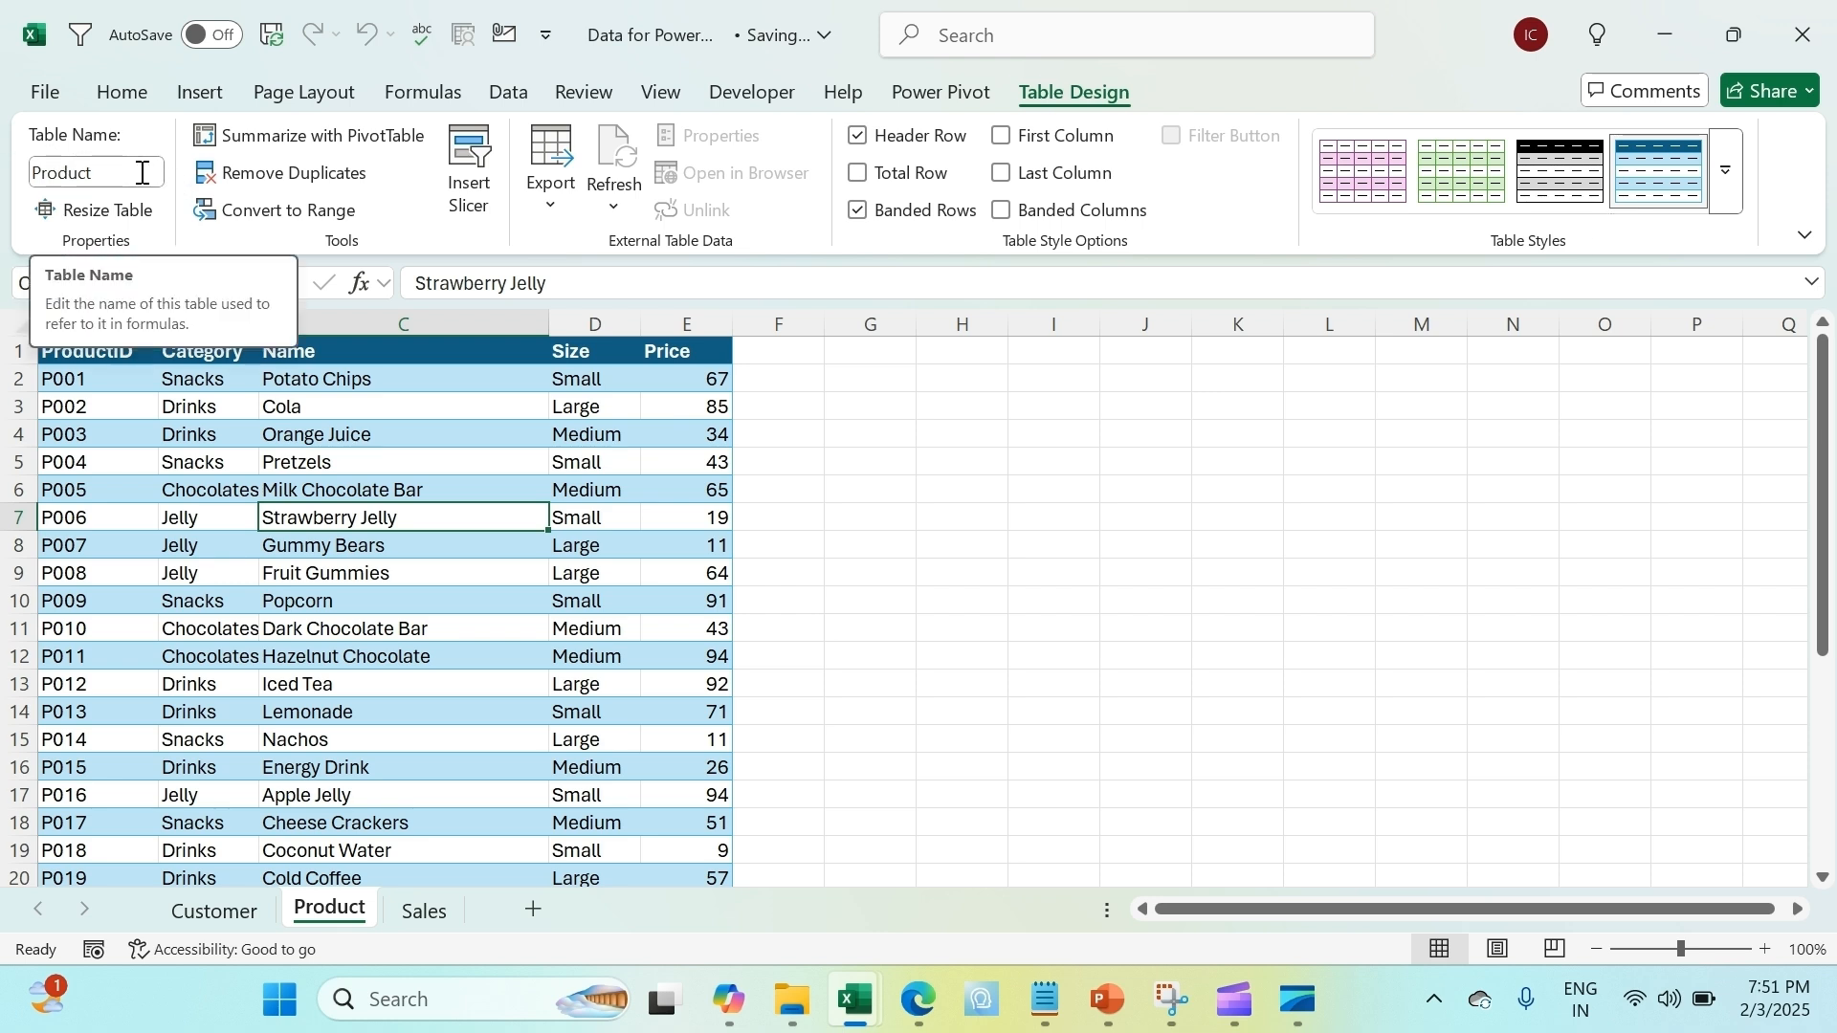
pyautogui.click(356, 655)
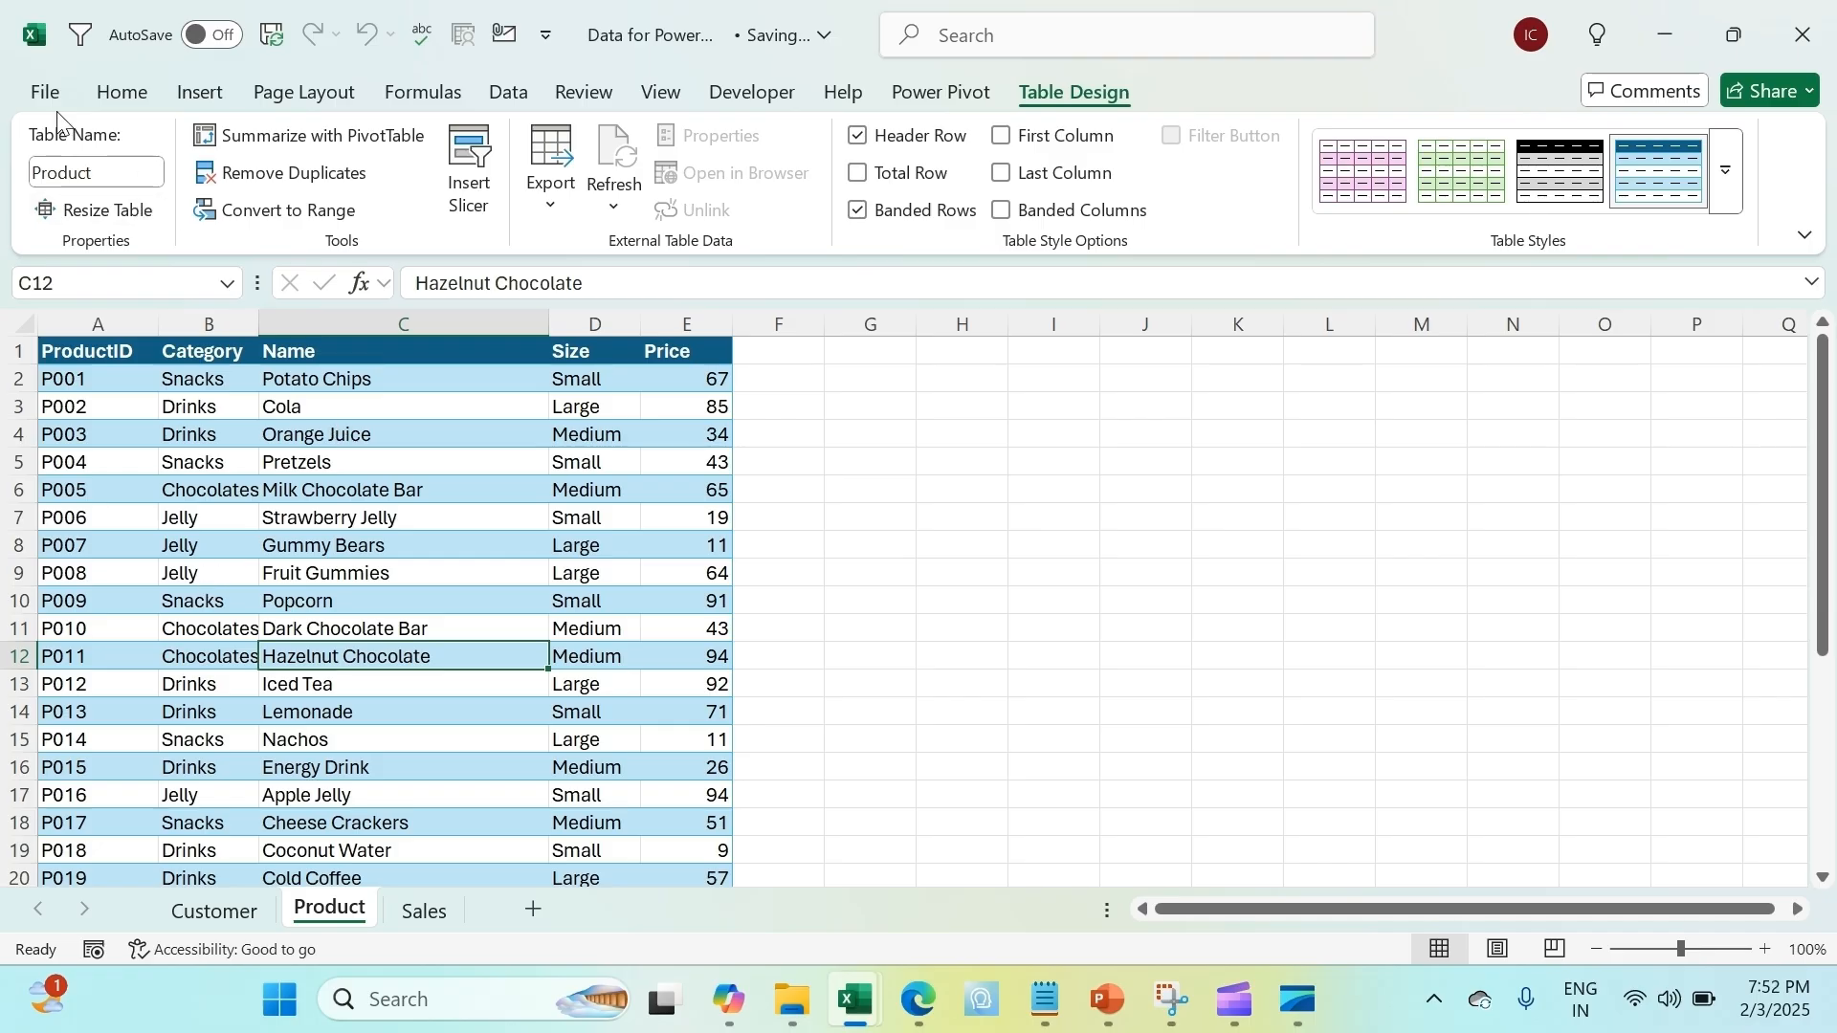
pyautogui.click(957, 92)
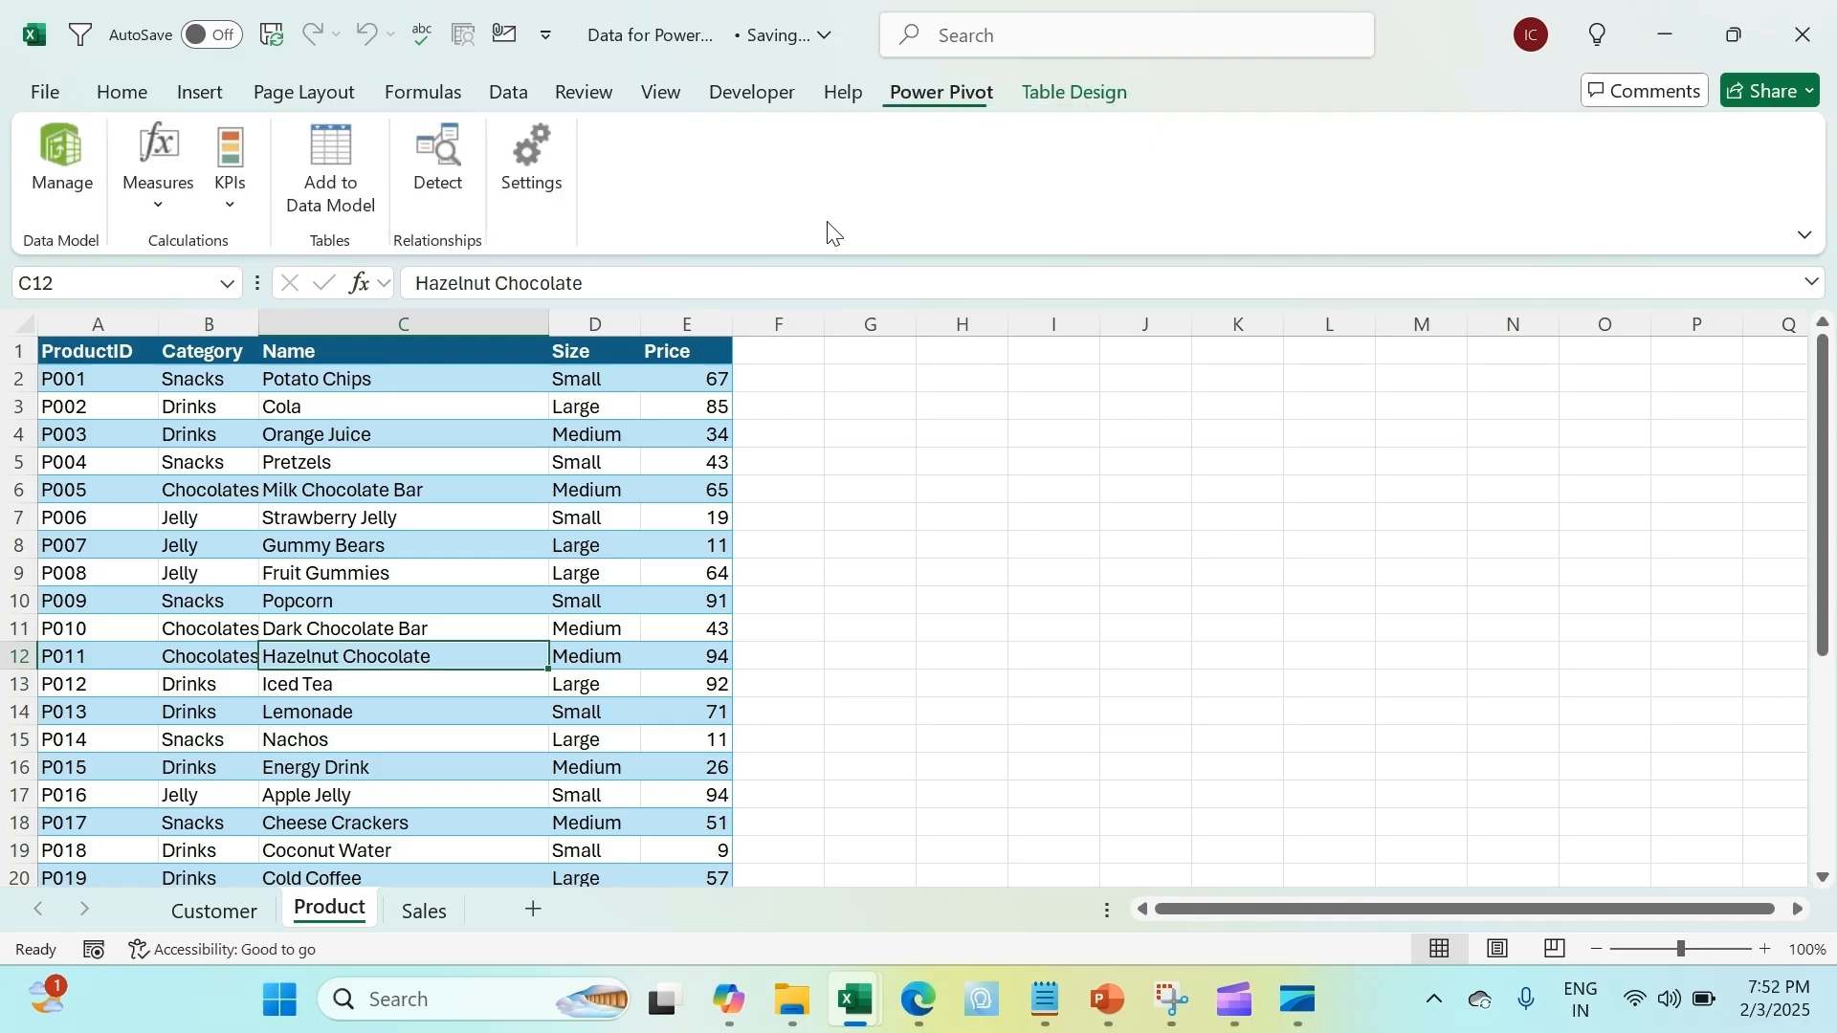
pyautogui.click(327, 190)
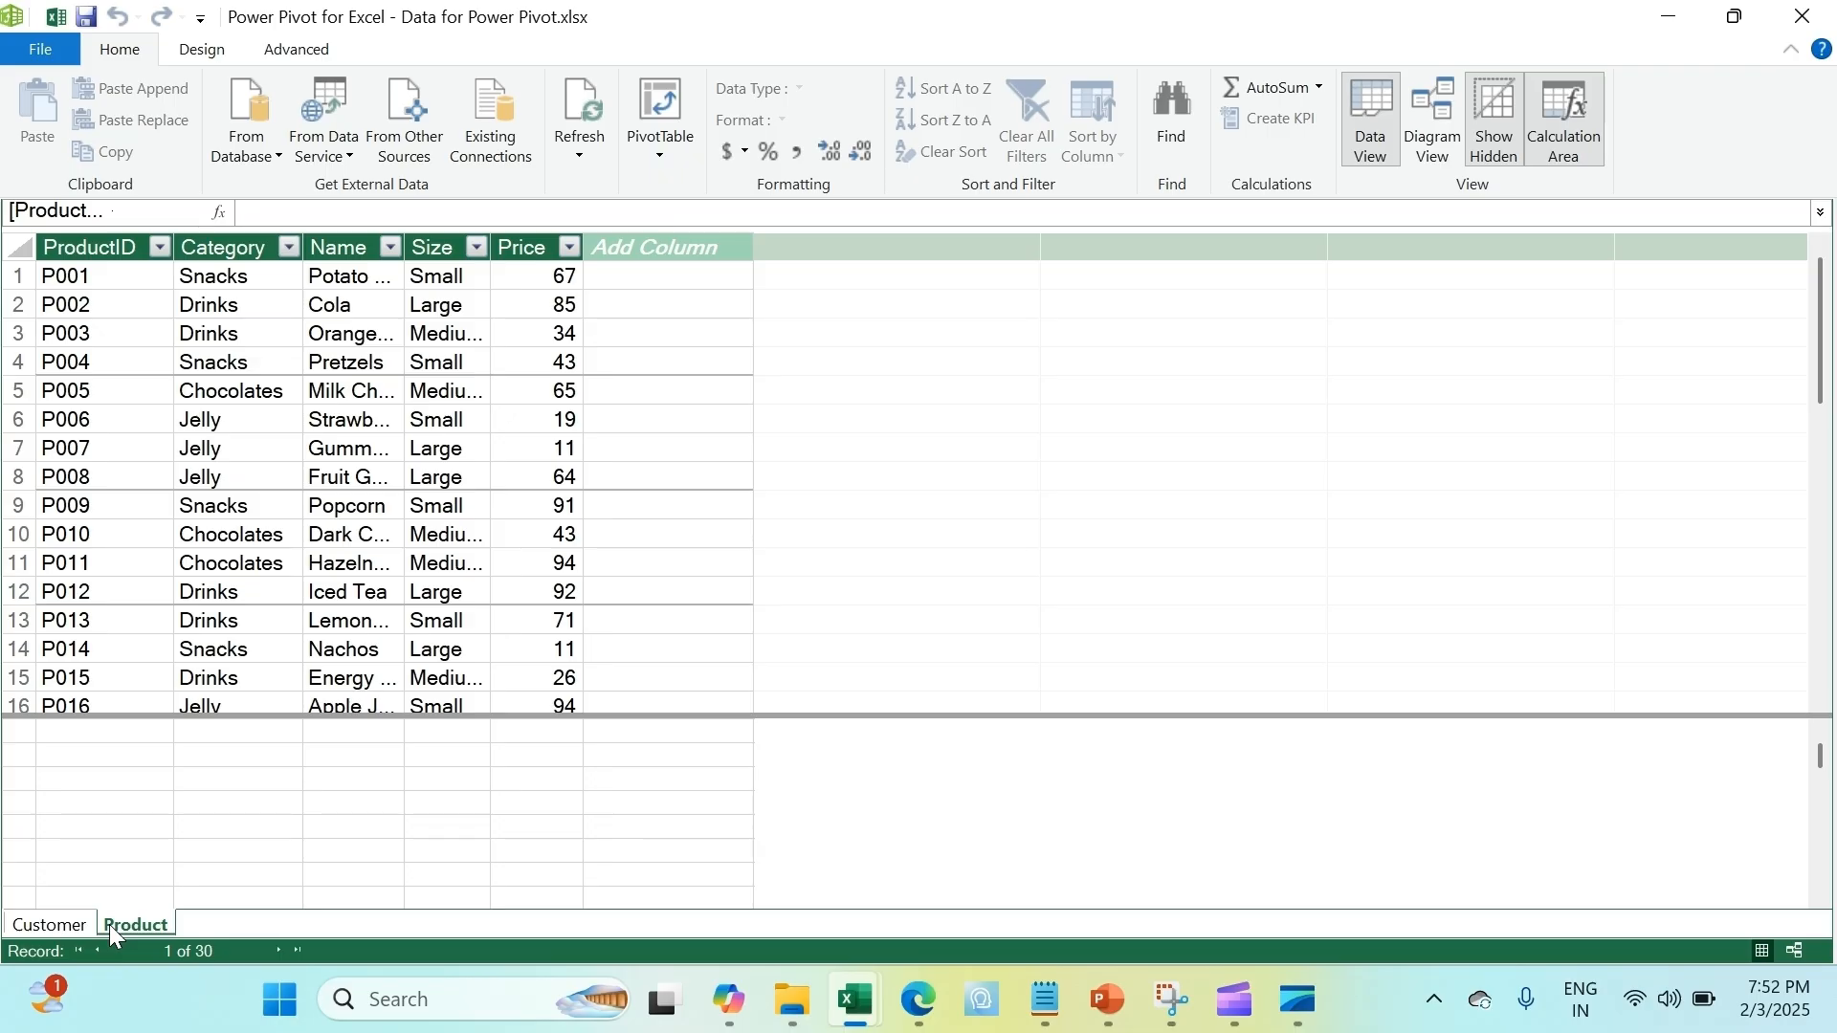
# Delete the Customer table, which holds the sales records, from the Power Pivot data model
pyautogui.click(59, 923)
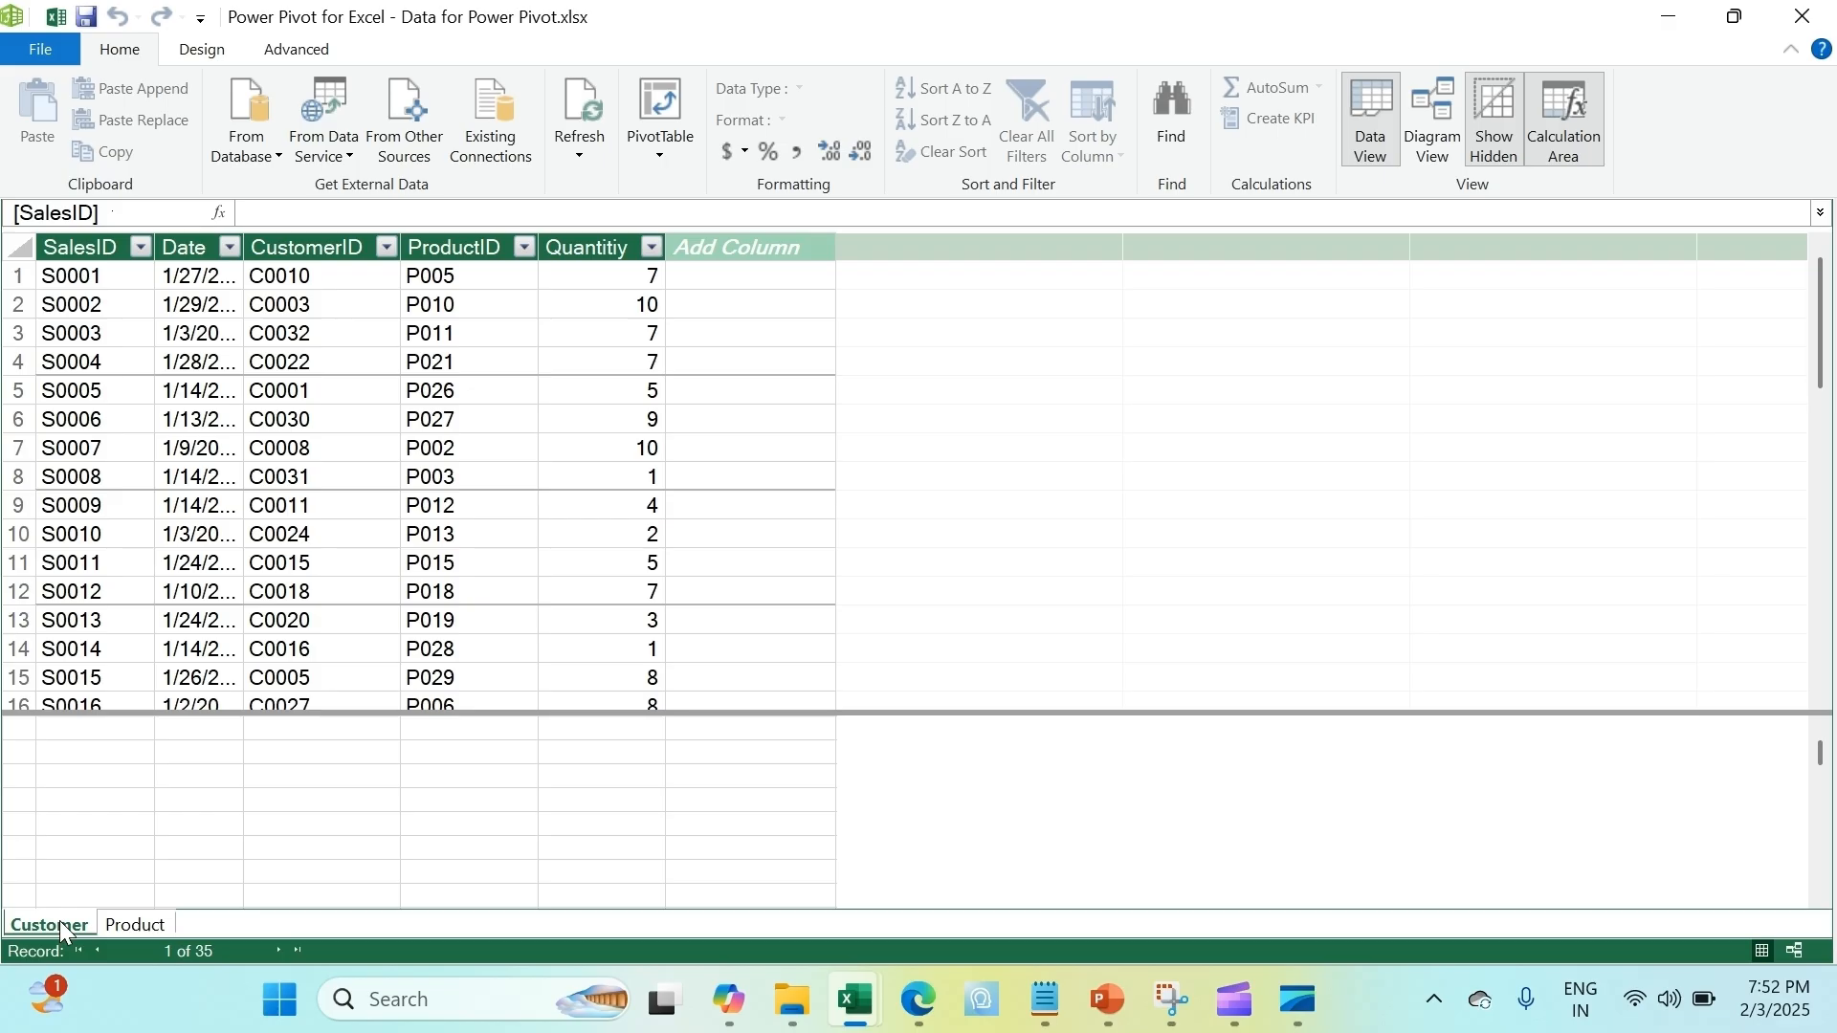
pyautogui.rightClick(59, 923)
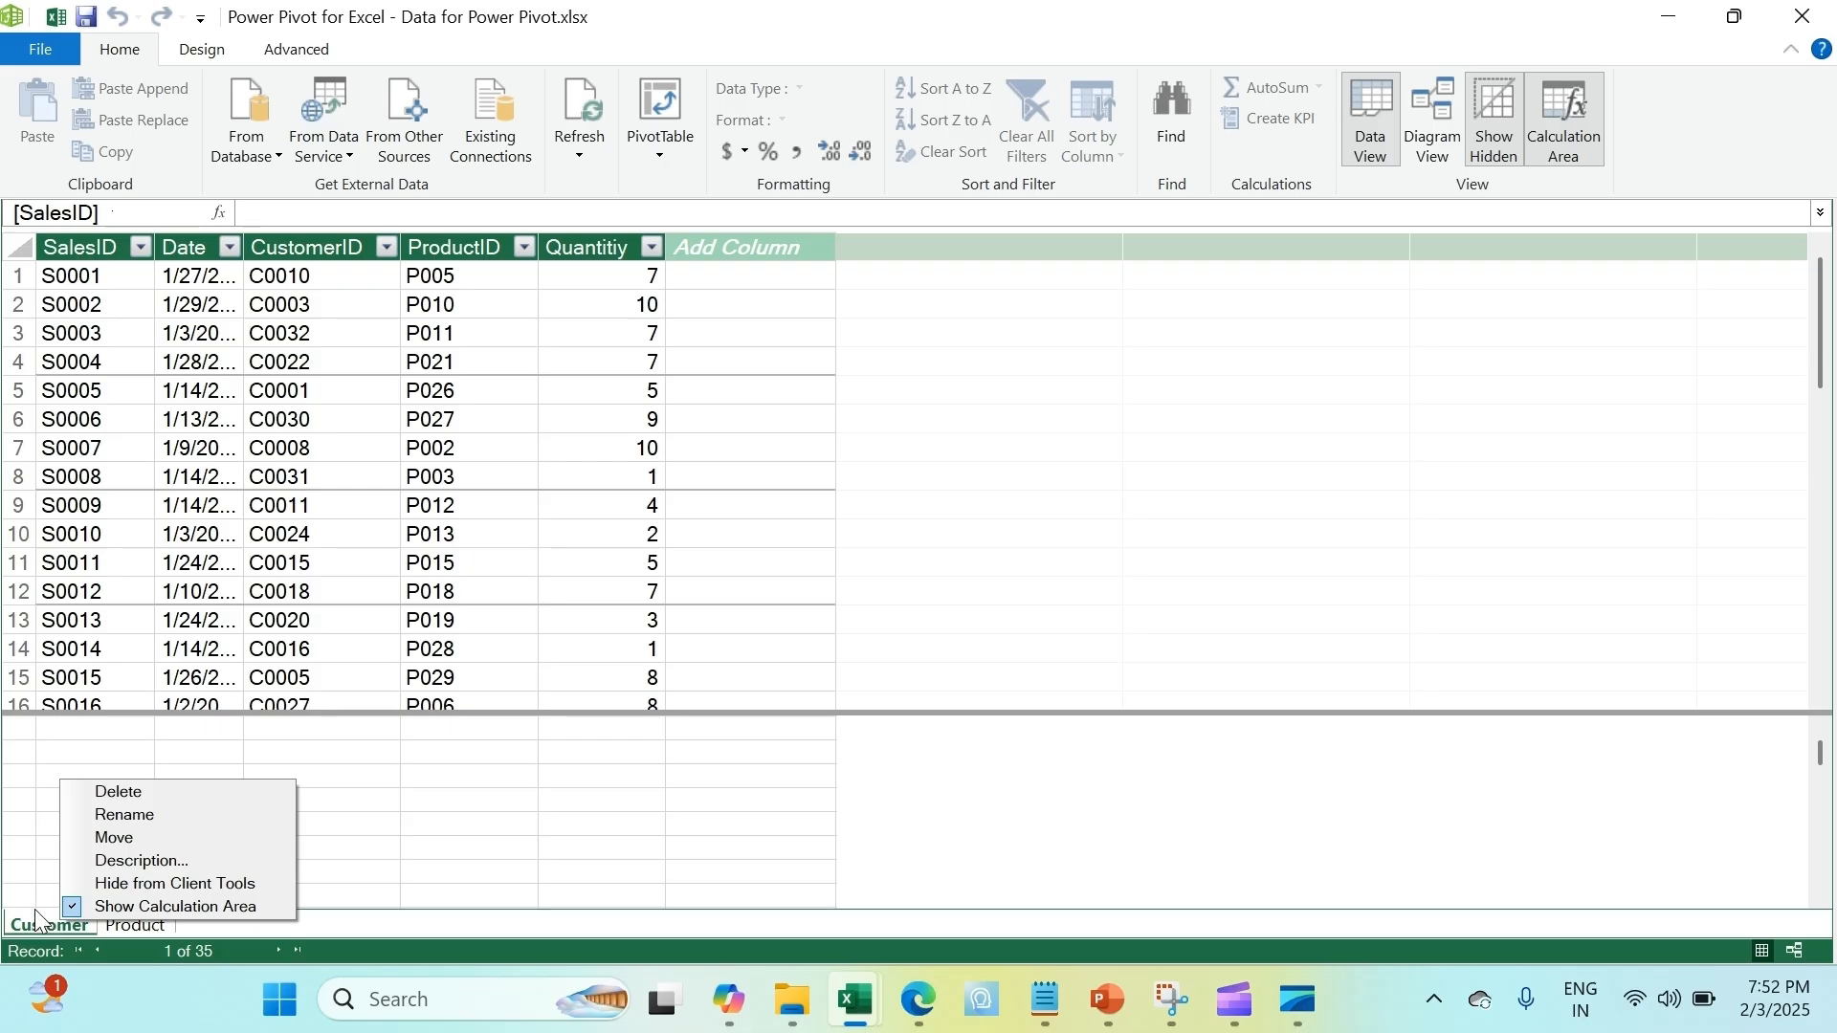
pyautogui.click(158, 792)
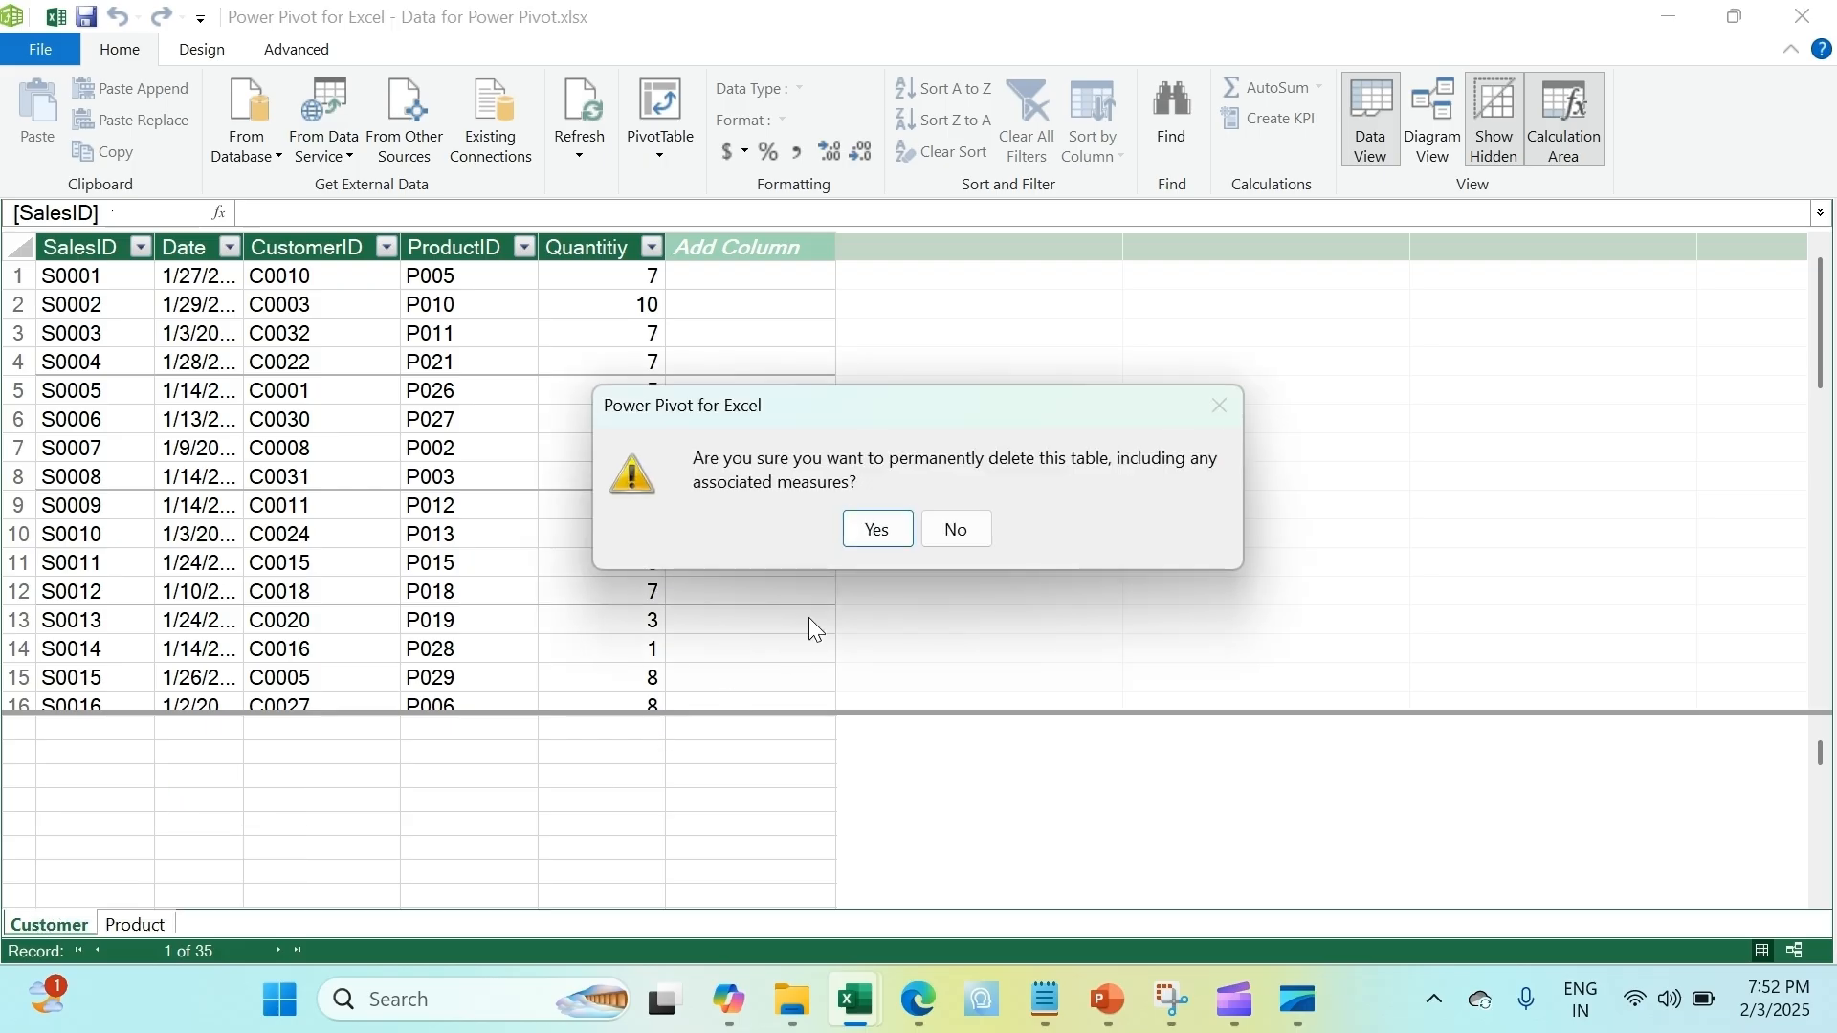
pyautogui.click(881, 528)
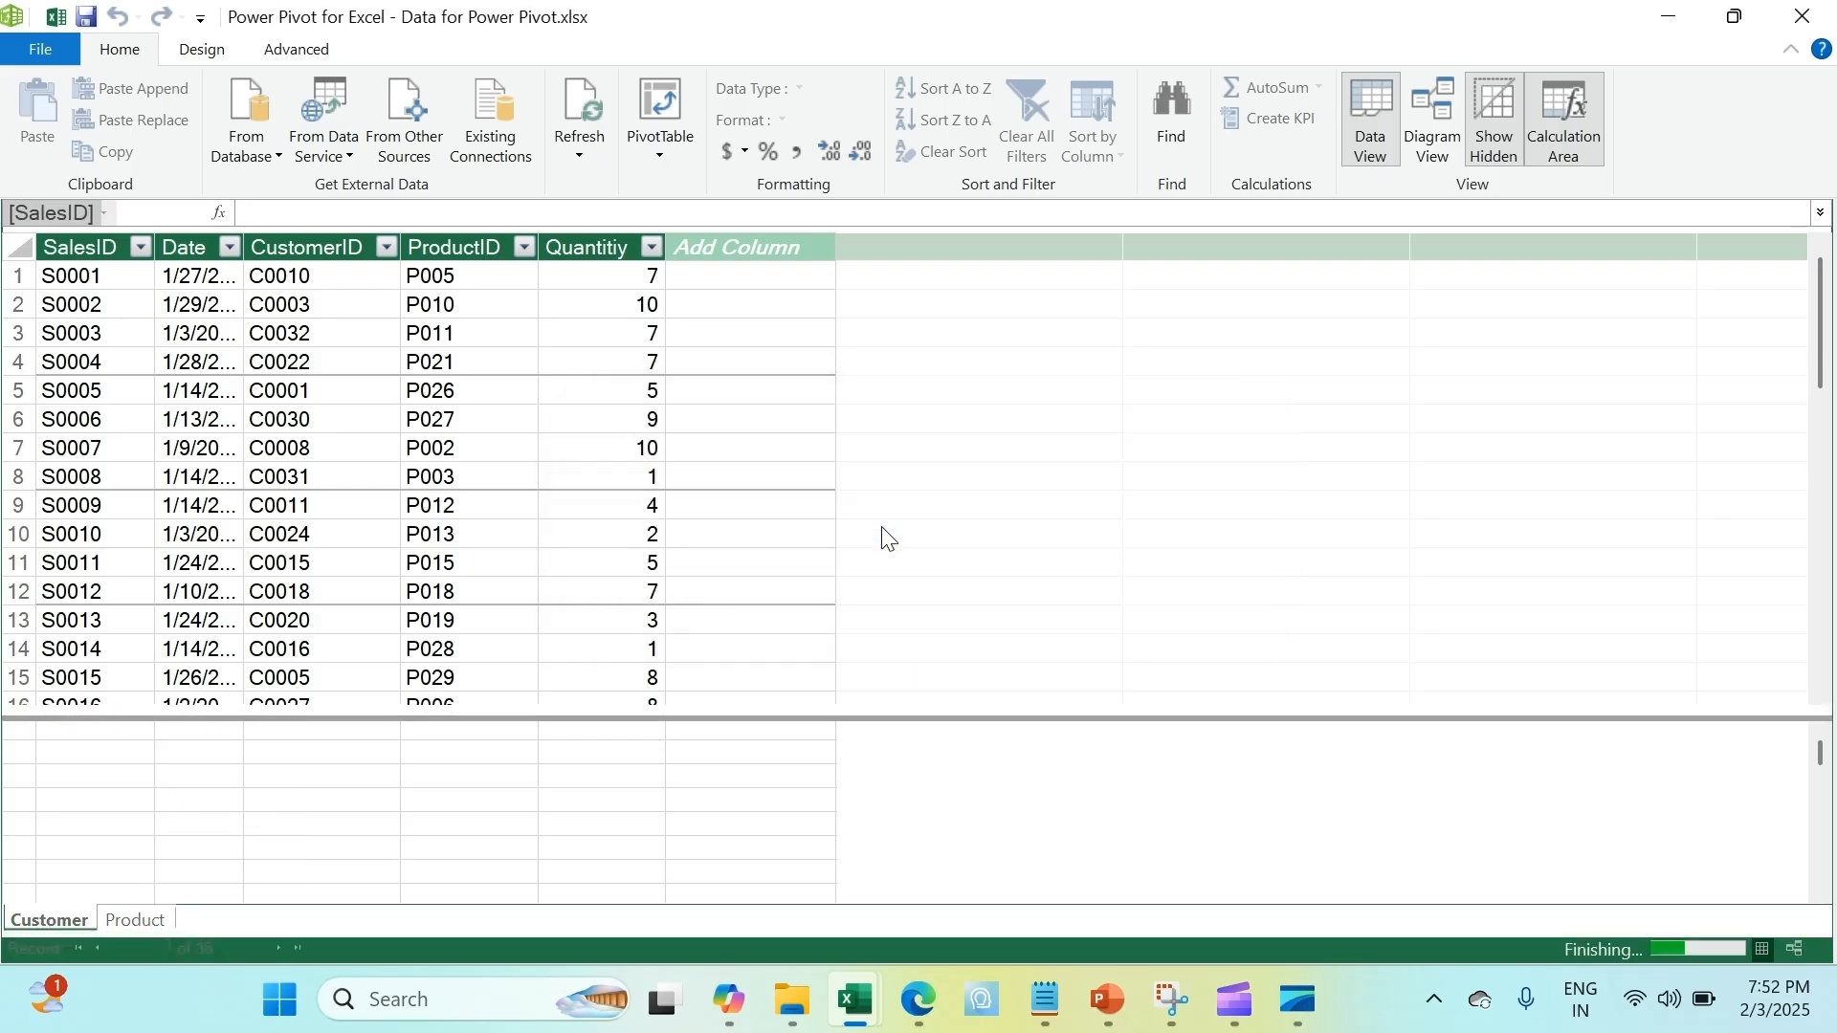
# Switch back to the Data for Power Pivot workbook, go to the Sales sheet and select a cell inside its table
pyautogui.moveTo(927, 972)
pyautogui.moveTo(869, 995)
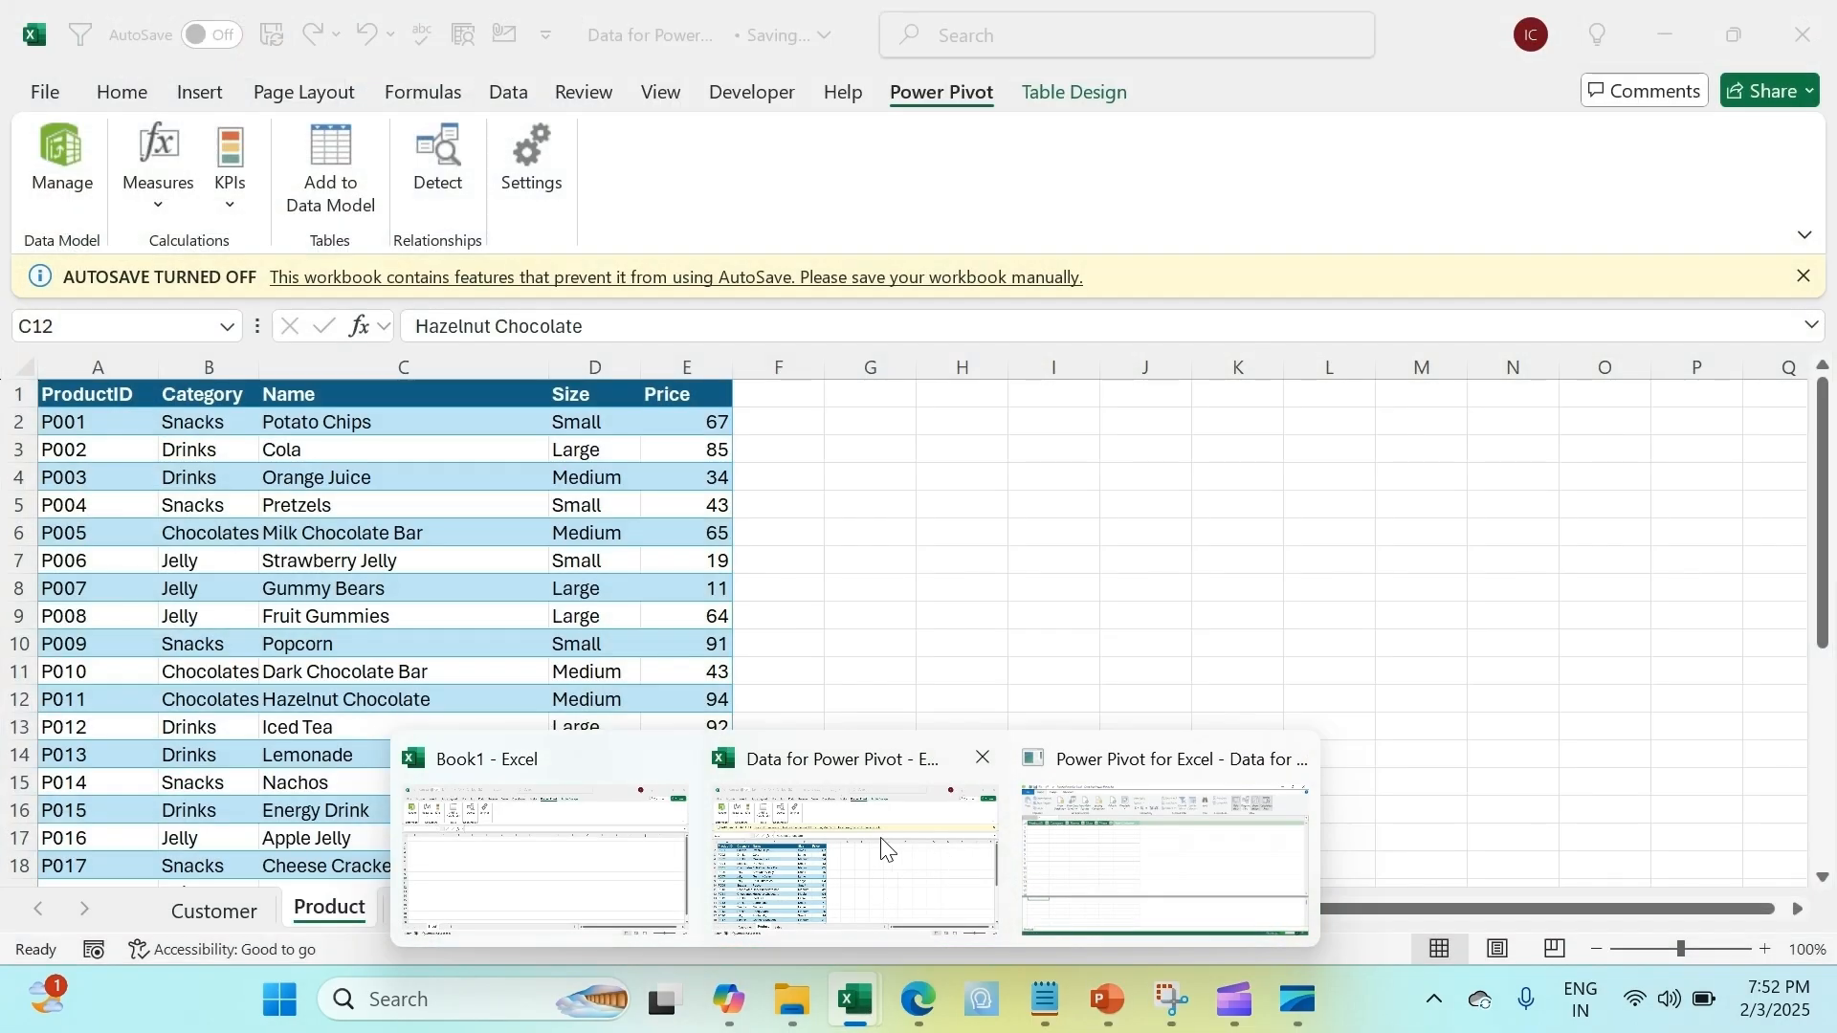
pyautogui.click(881, 848)
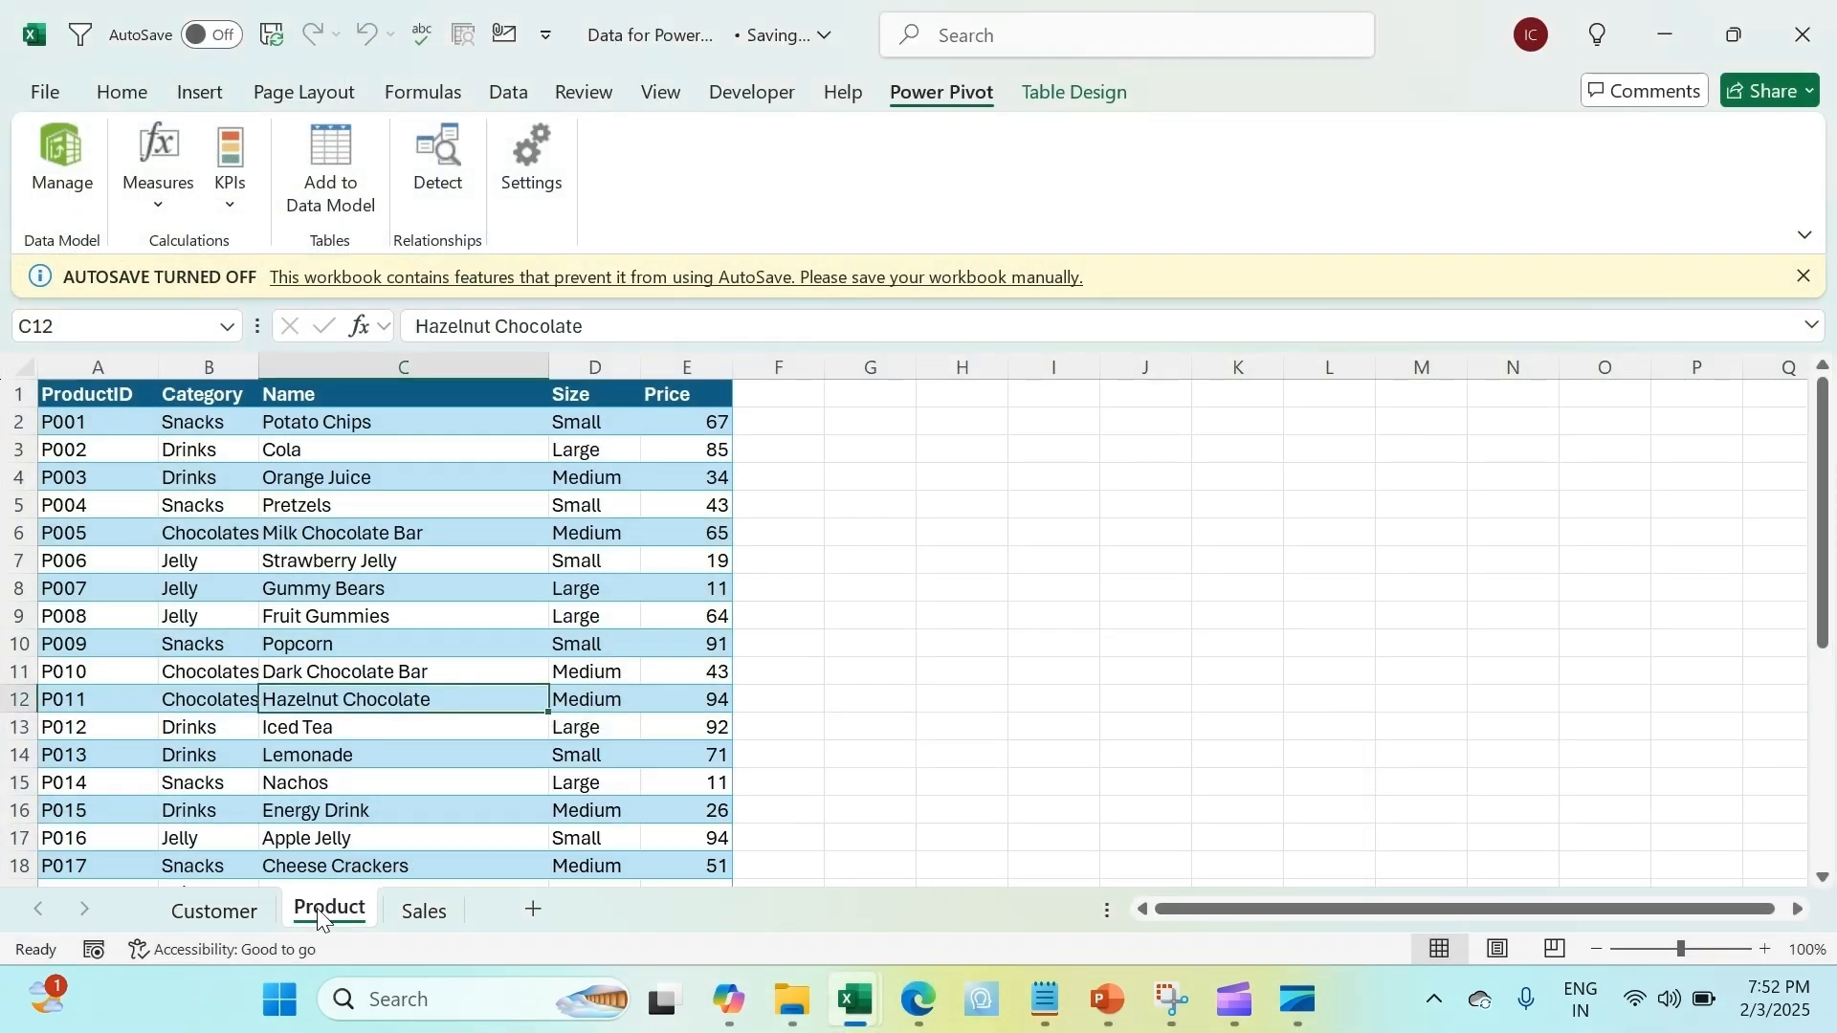
pyautogui.click(422, 909)
pyautogui.click(330, 476)
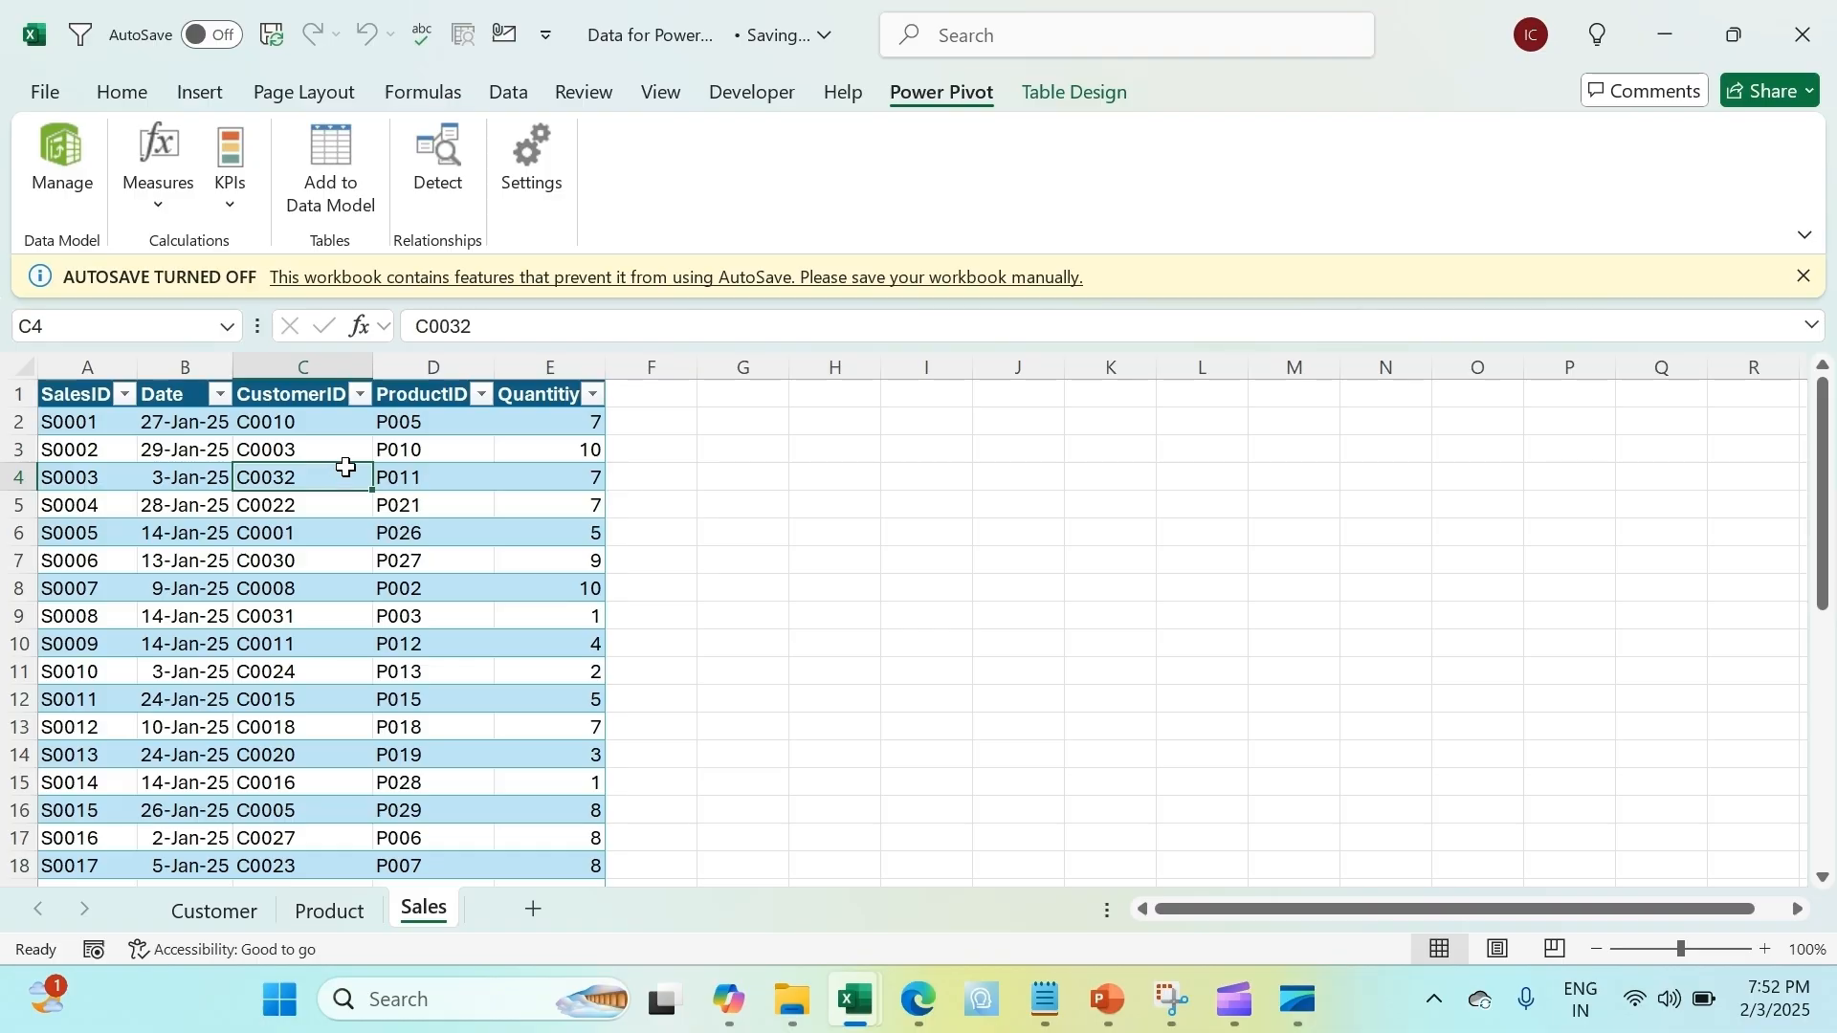
# Add the Sales sheet's table to the data model and delete the resulting Table1 from the model
pyautogui.click(342, 203)
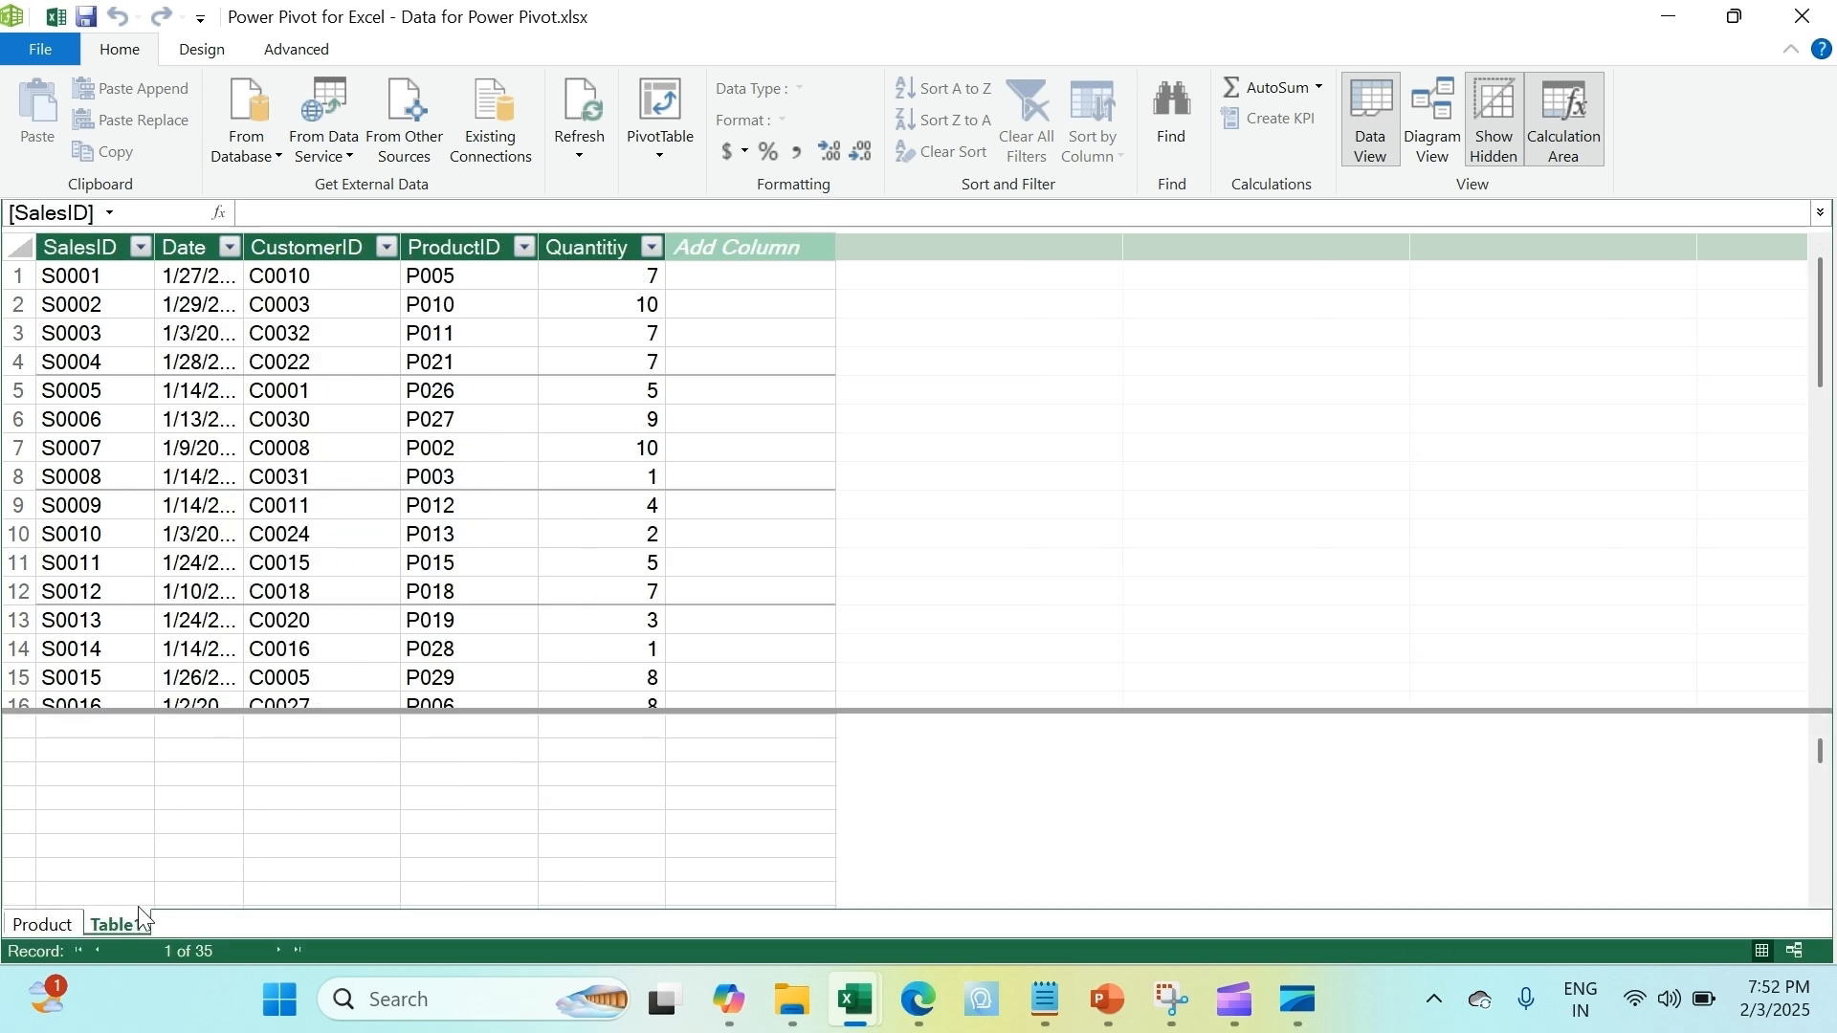
pyautogui.rightClick(110, 921)
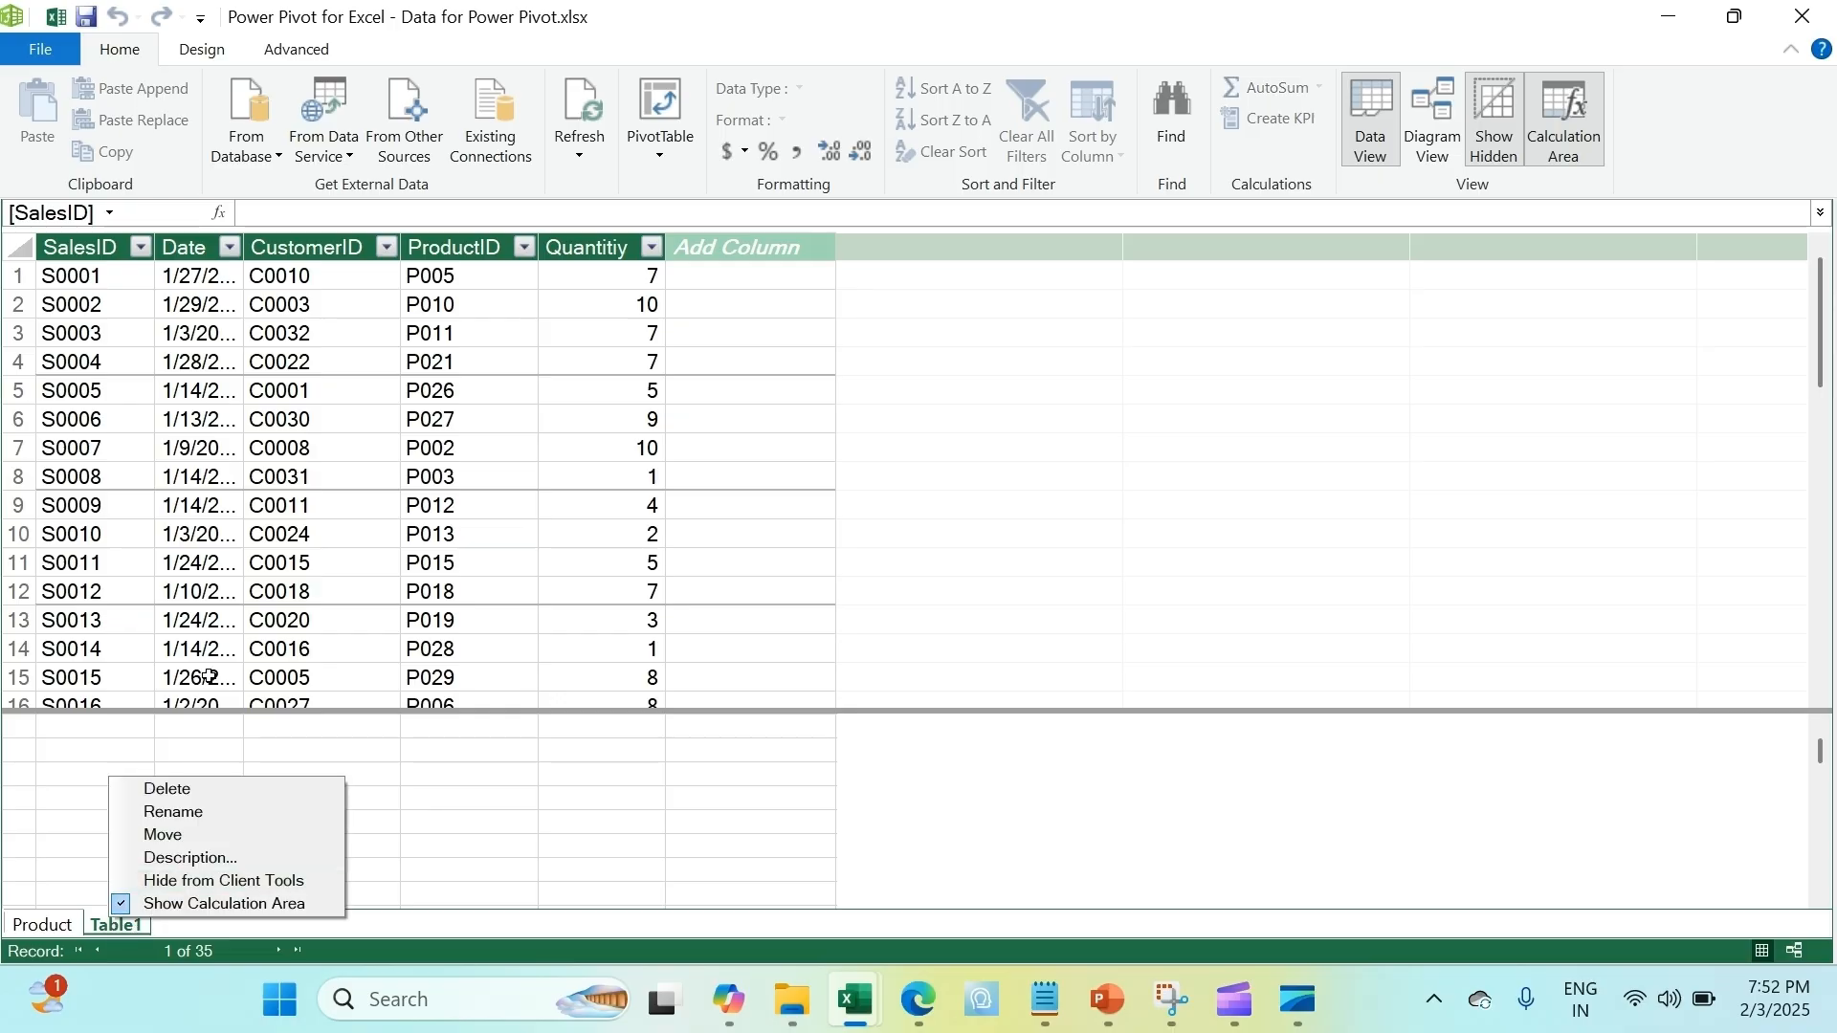
pyautogui.click(204, 789)
pyautogui.click(866, 525)
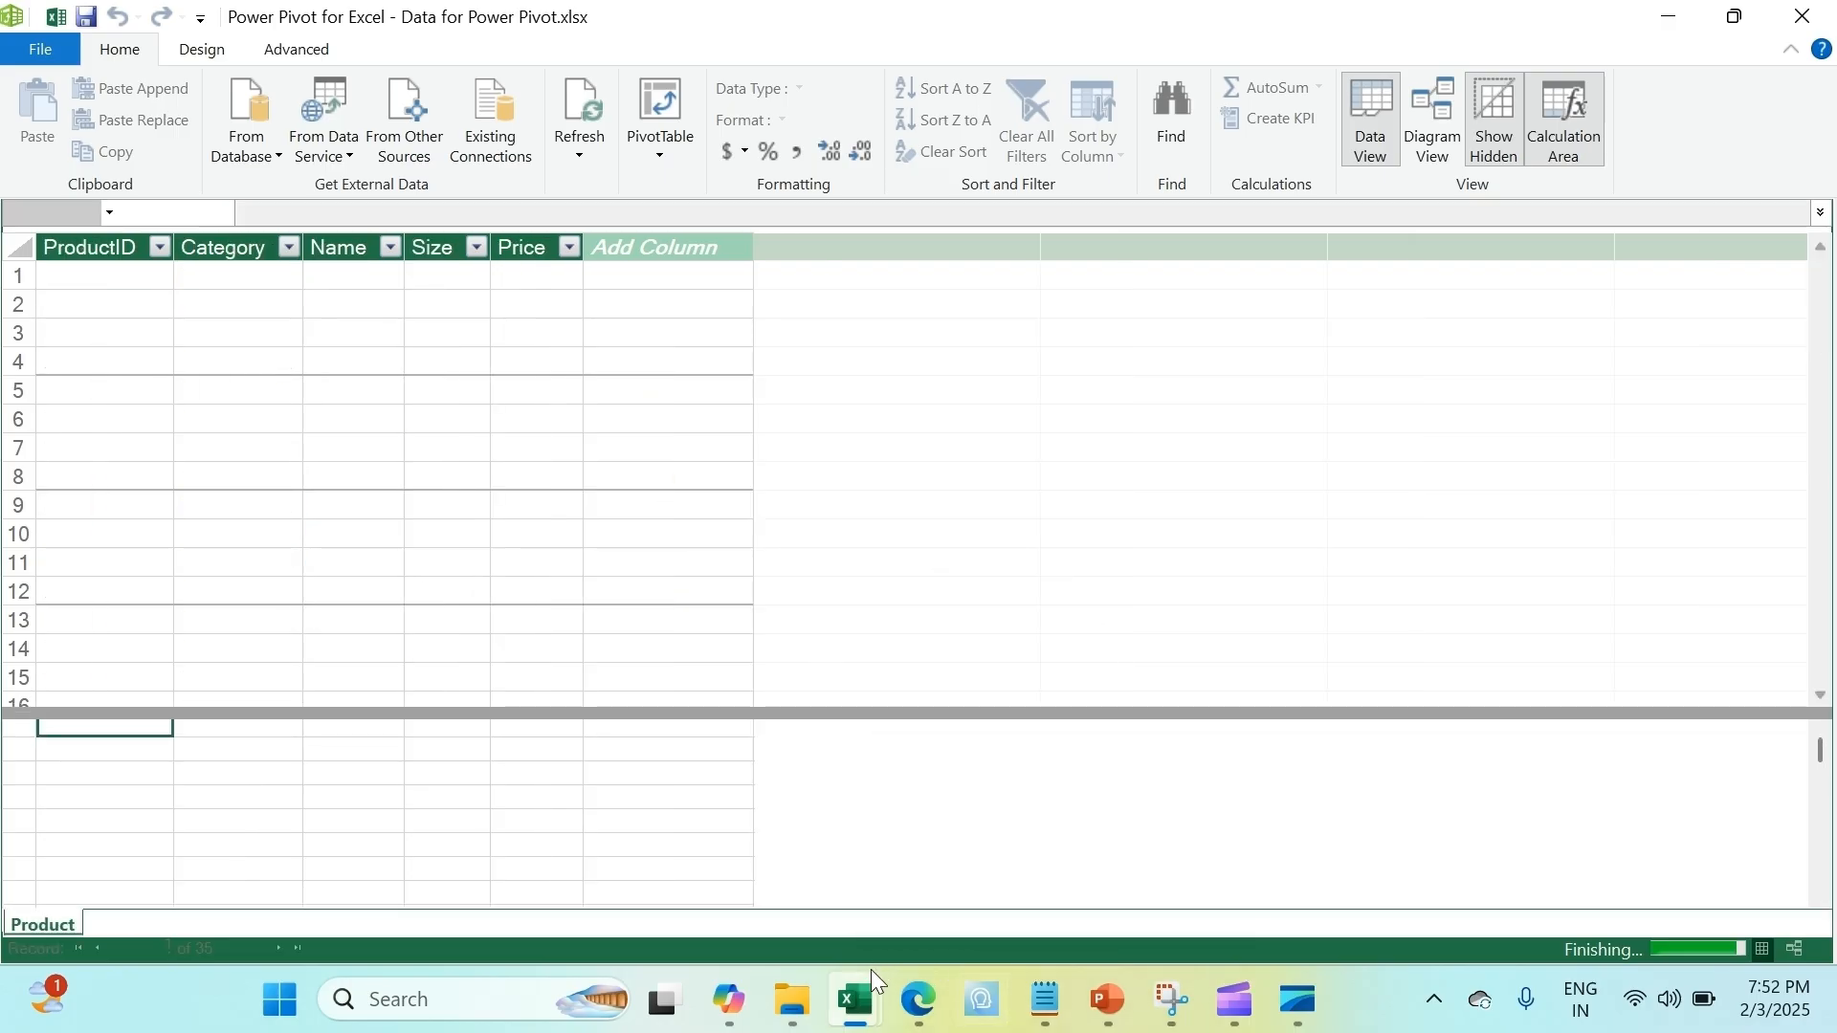
# Return to the Data for Power Pivot workbook and rename the table on the Sales sheet as Sales
pyautogui.moveTo(855, 1000)
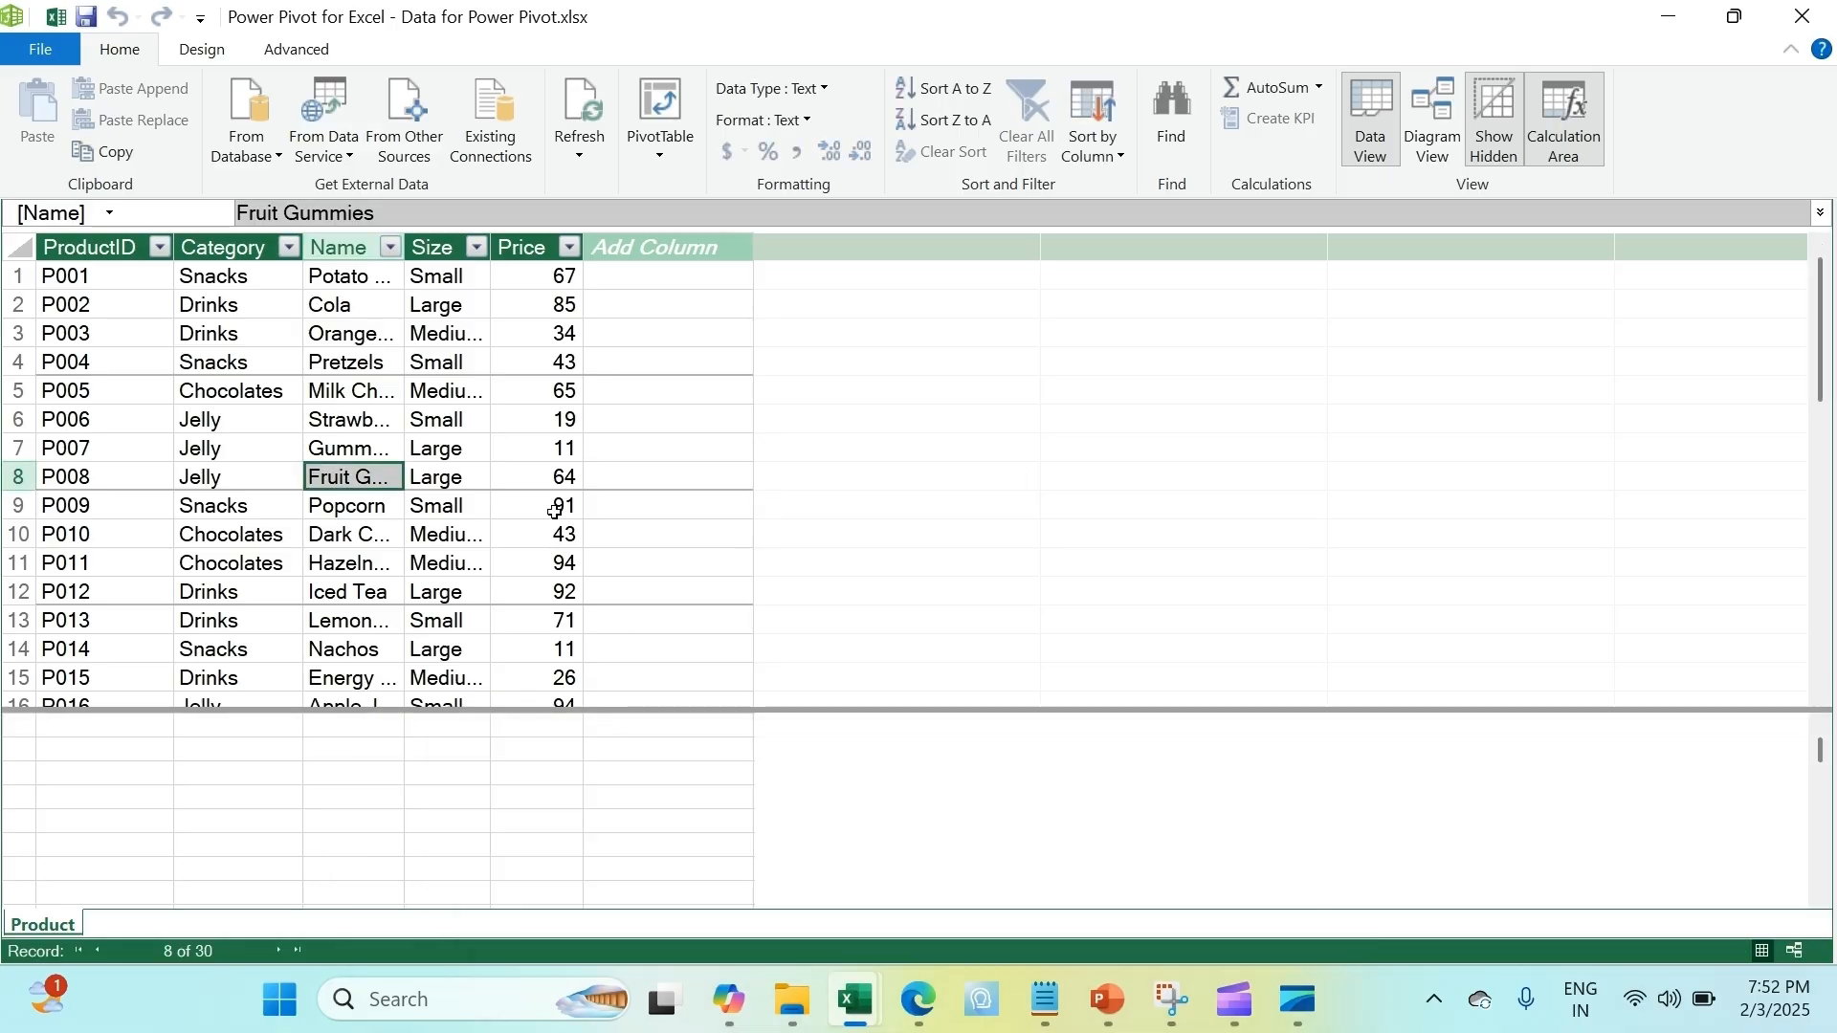
pyautogui.click(564, 421)
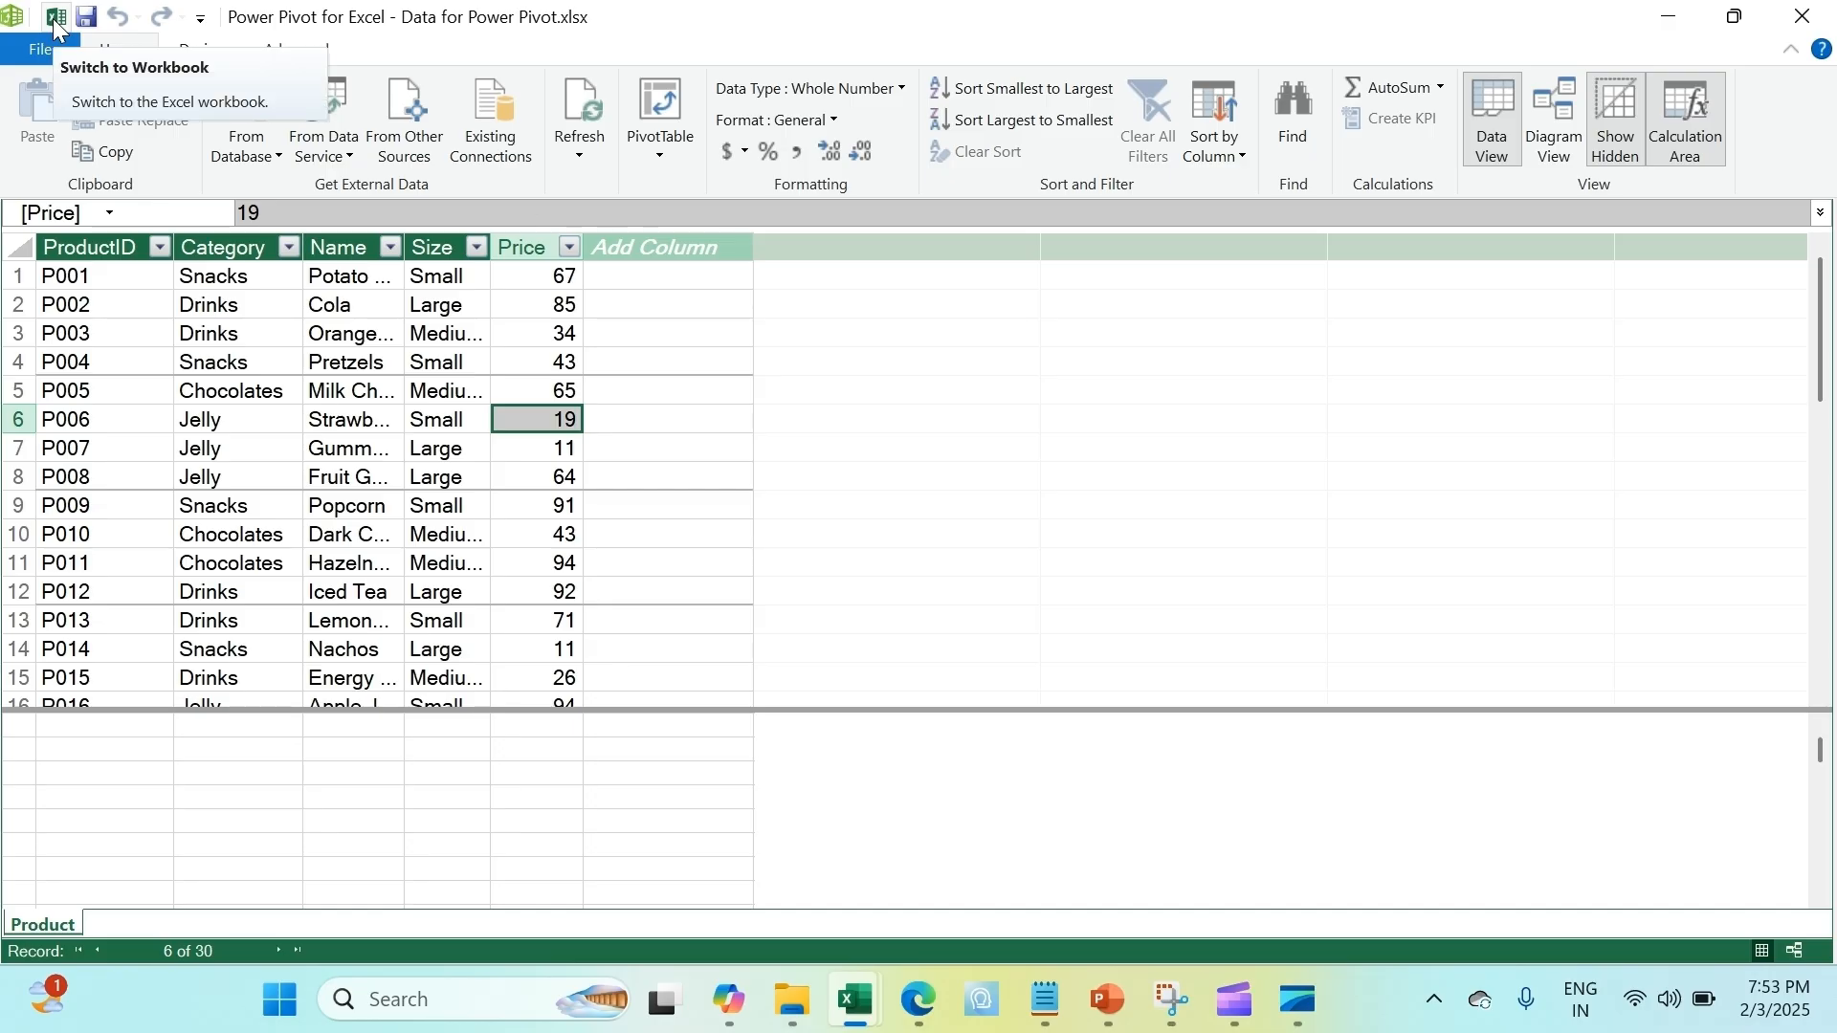
pyautogui.moveTo(866, 997)
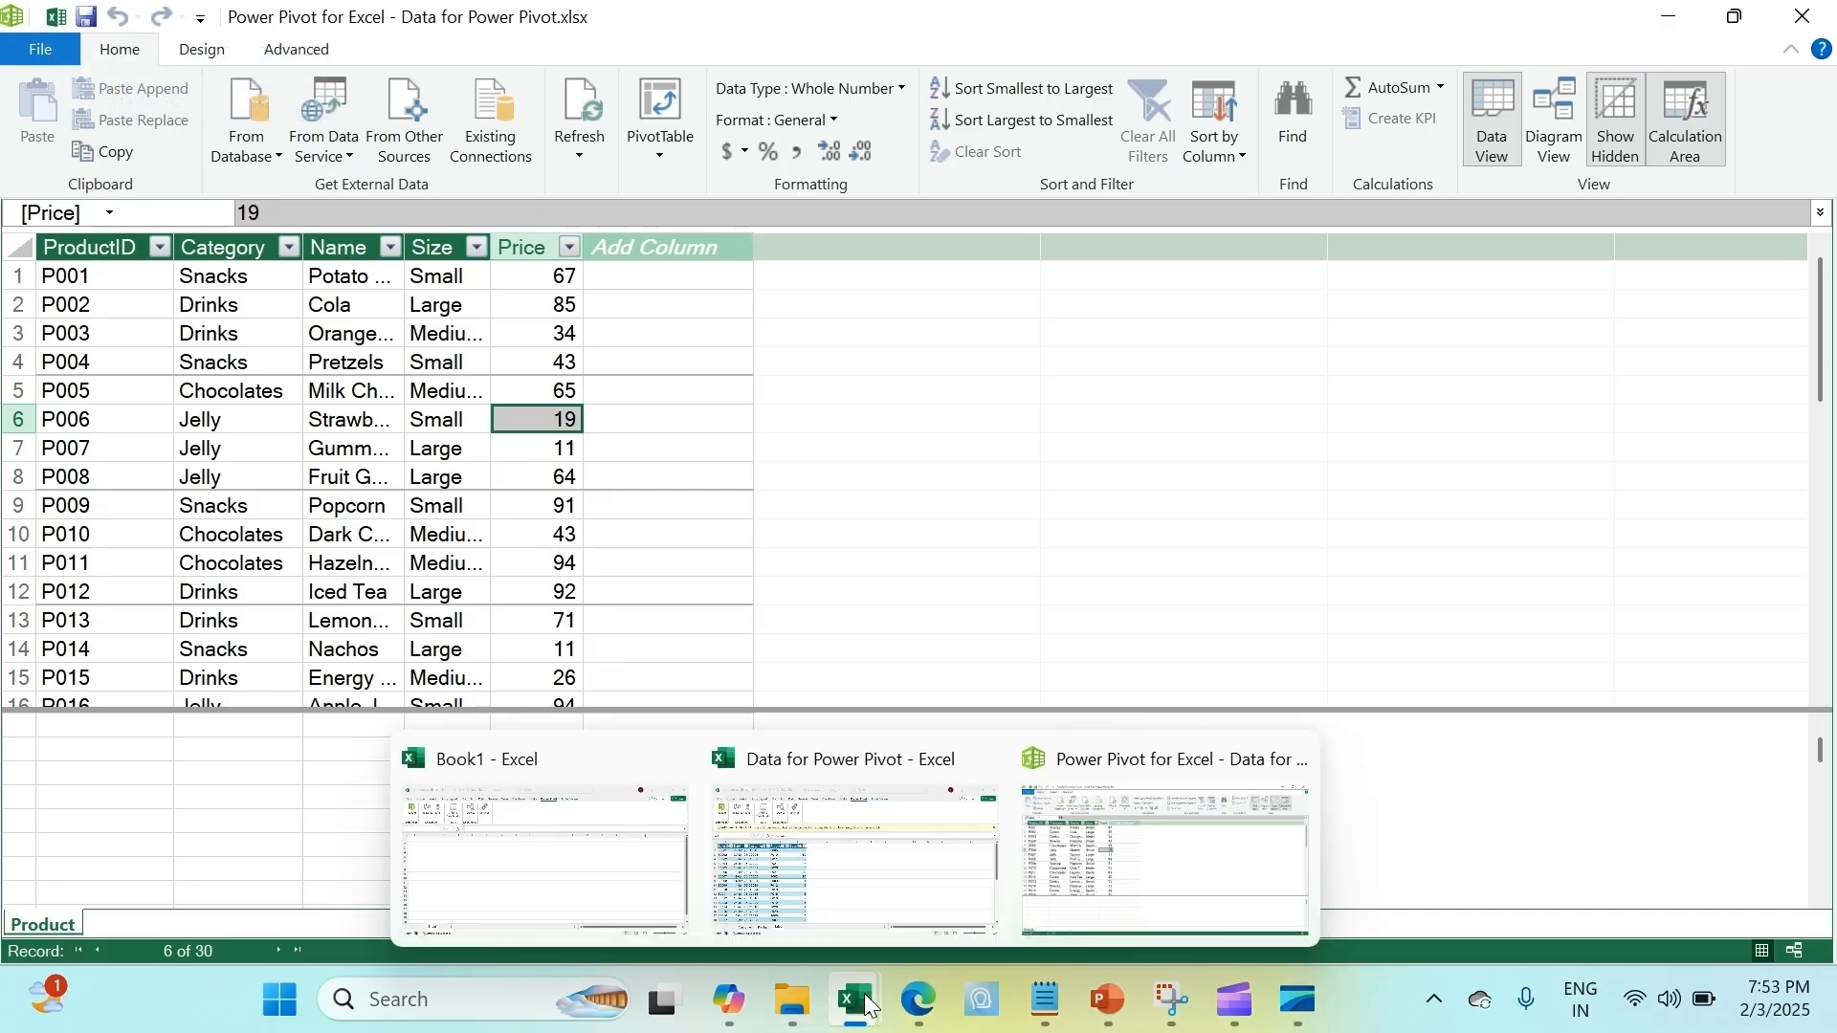
pyautogui.click(854, 885)
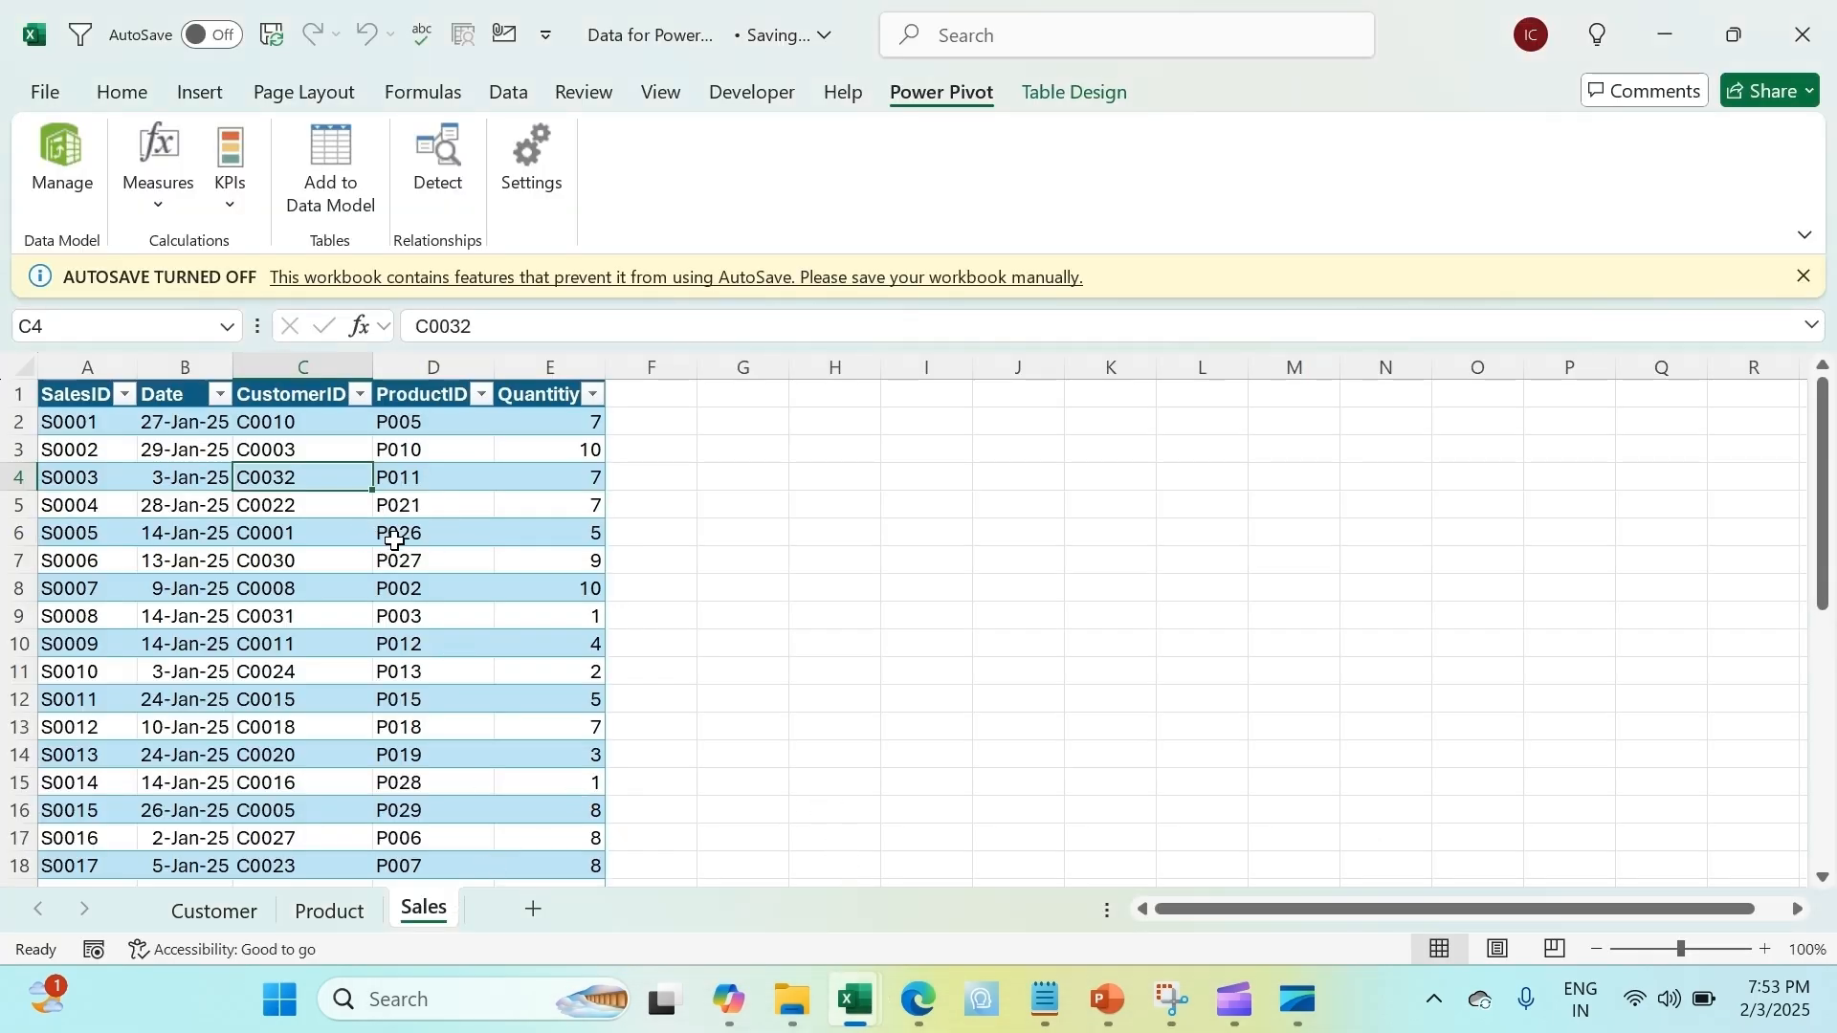
pyautogui.click(1102, 94)
pyautogui.click(101, 174)
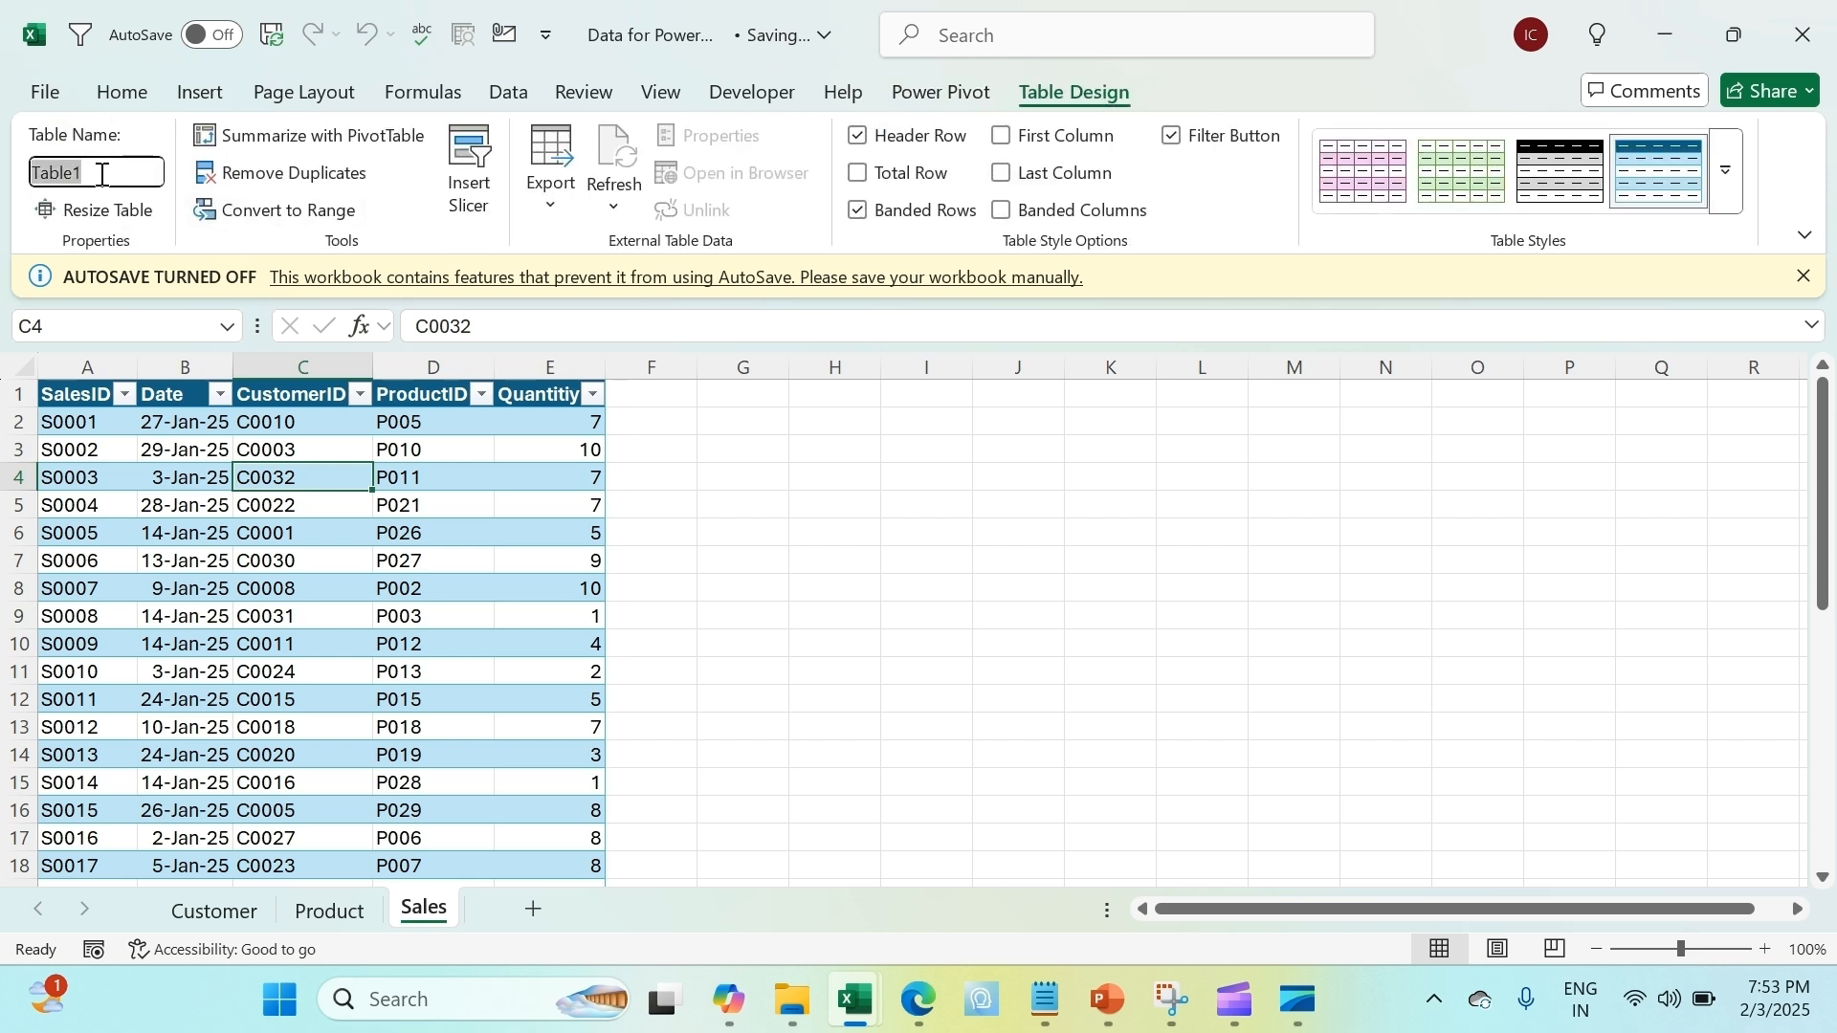
pyautogui.write('Sales')
pyautogui.press('Return')
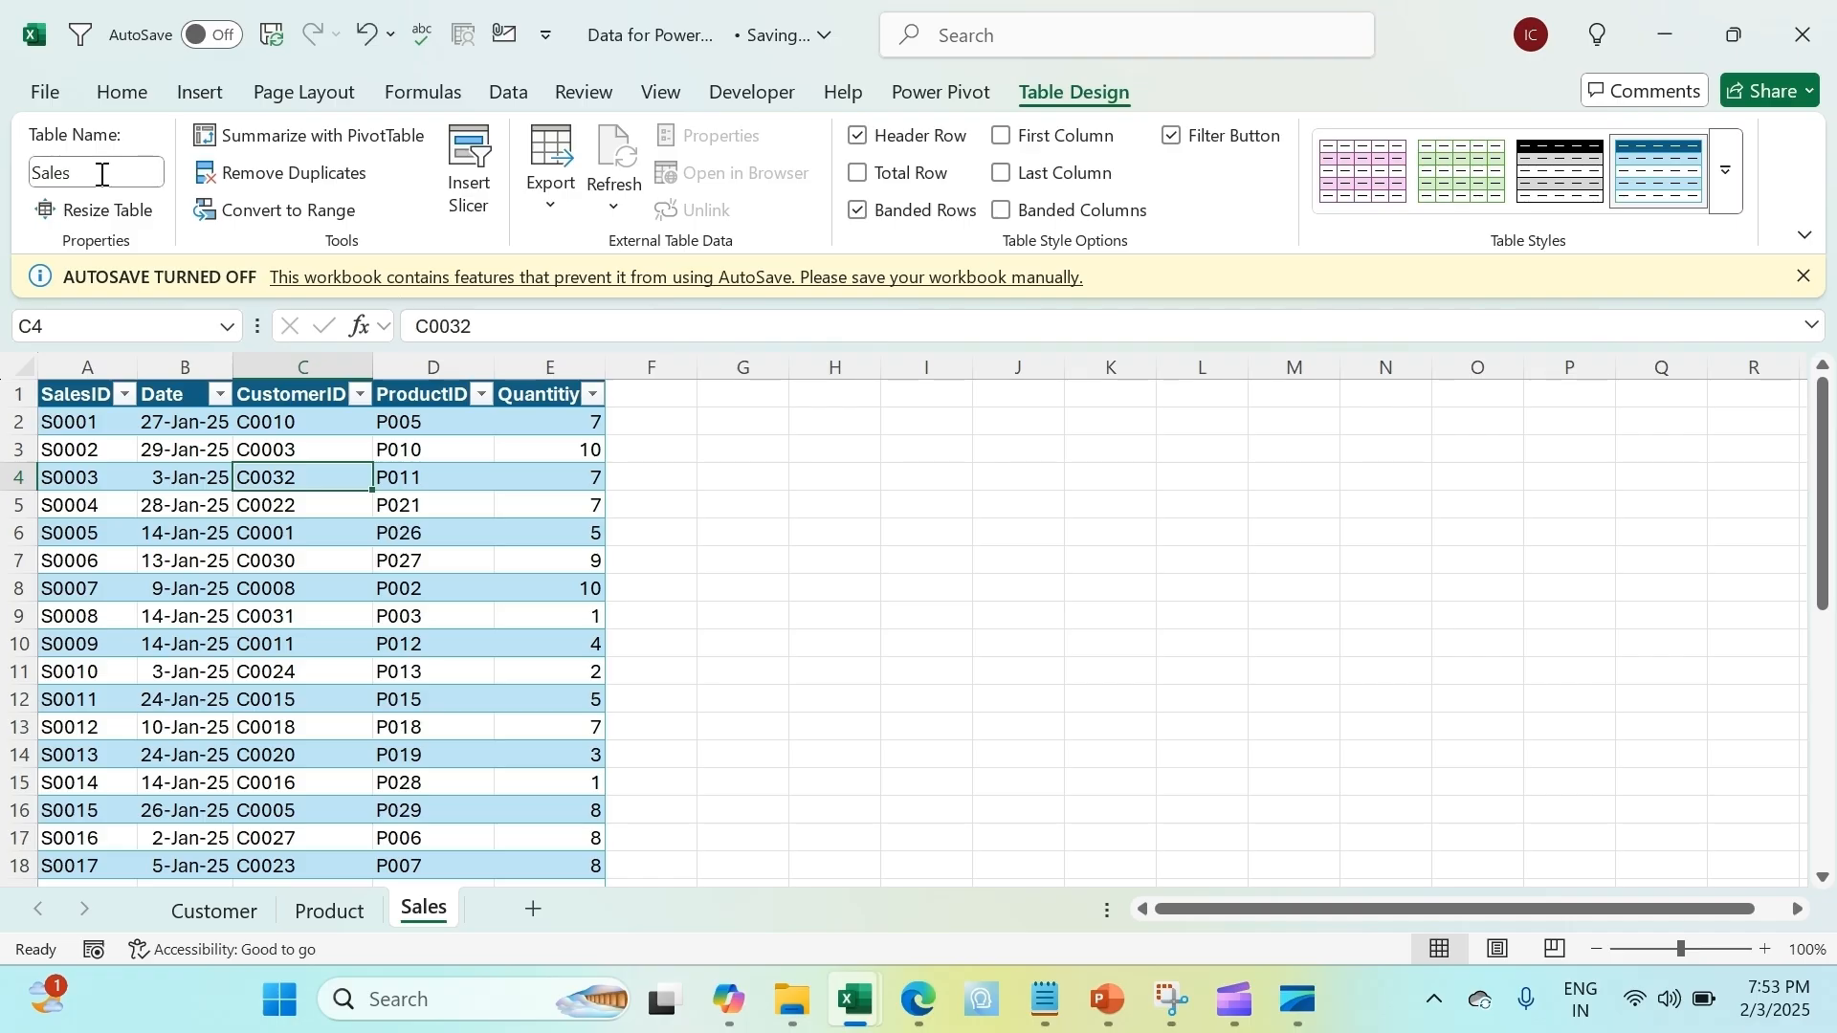
# Add the Sales table to the data model and check the Product and Sales tables in Power Pivot
pyautogui.click(350, 561)
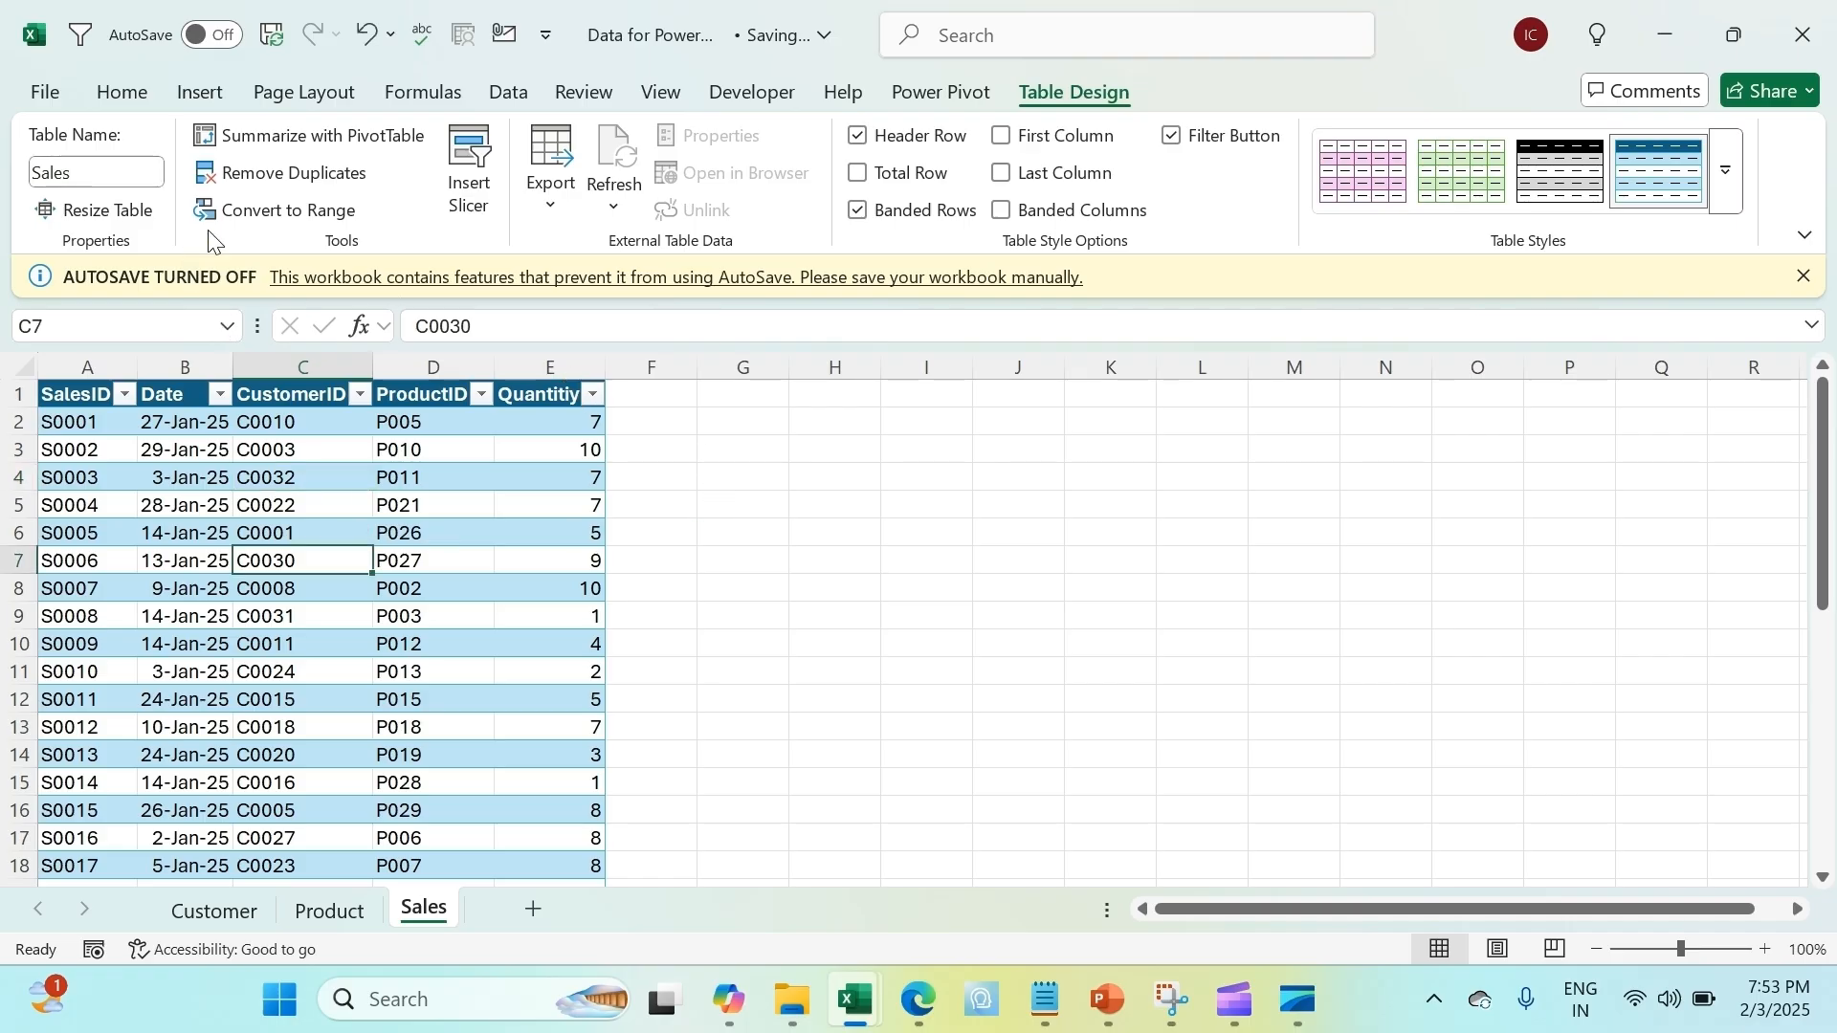
pyautogui.click(942, 92)
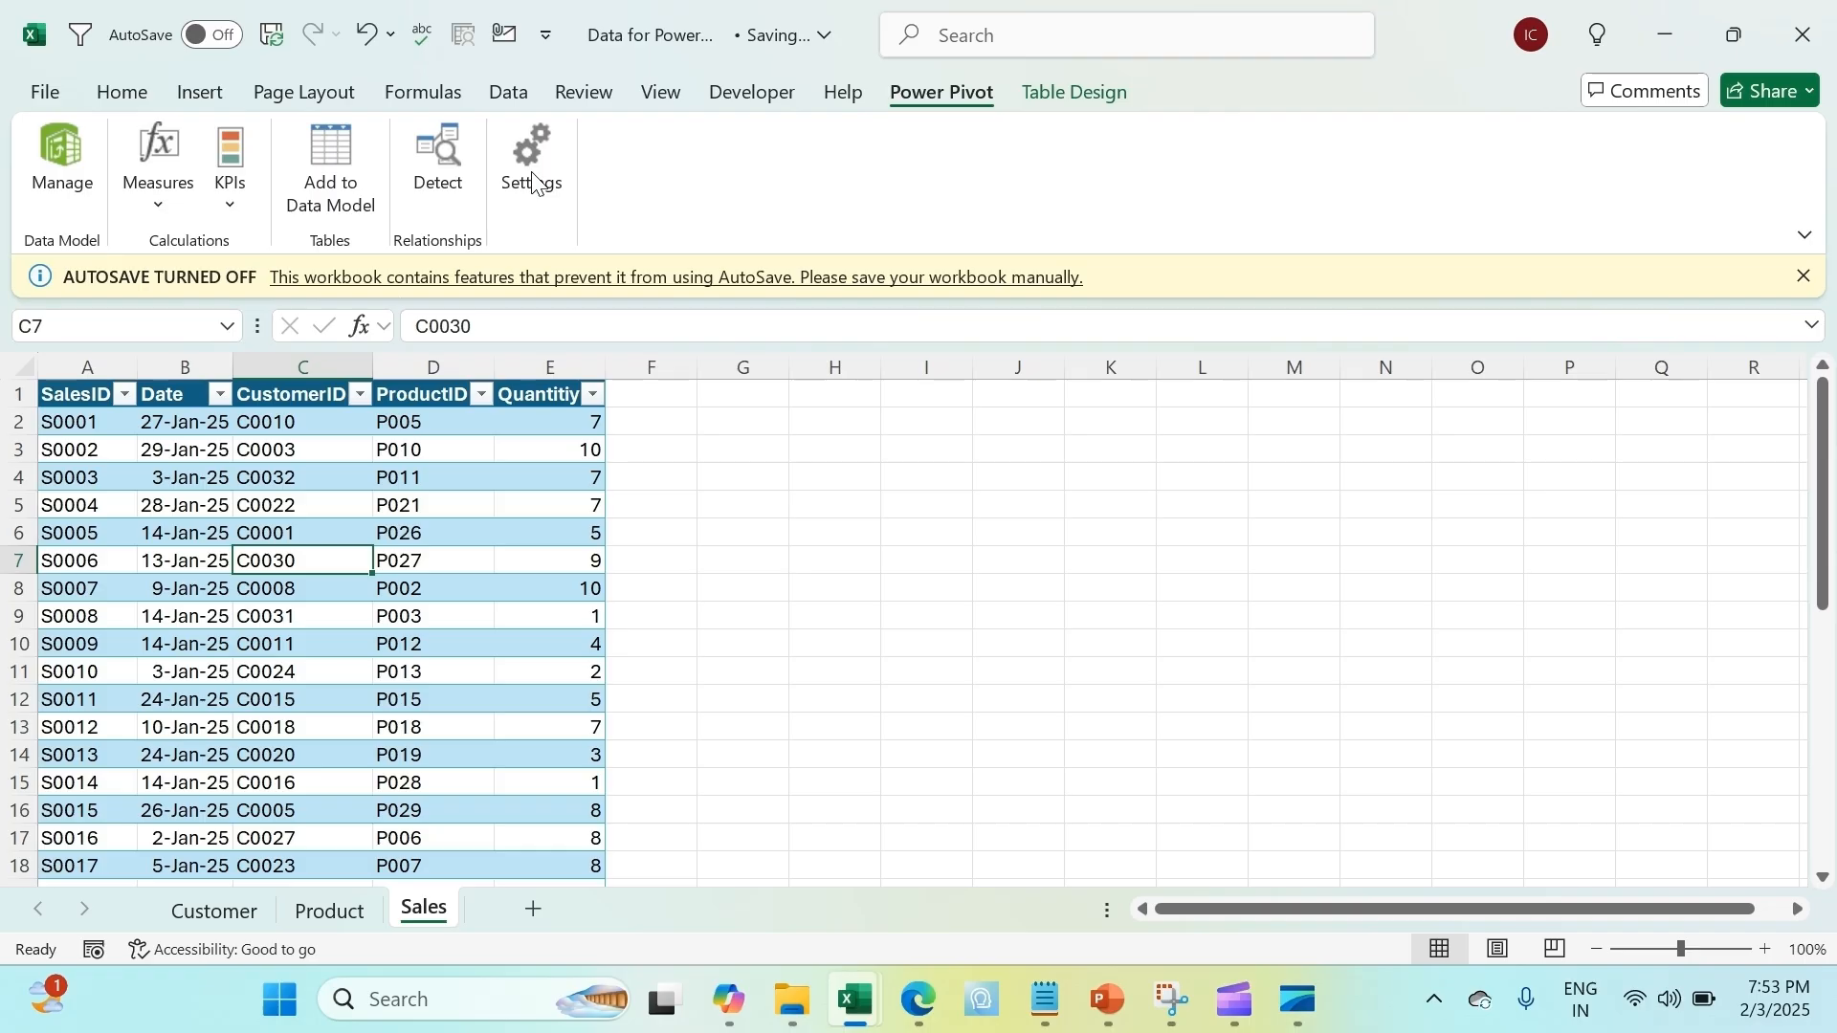
pyautogui.click(330, 167)
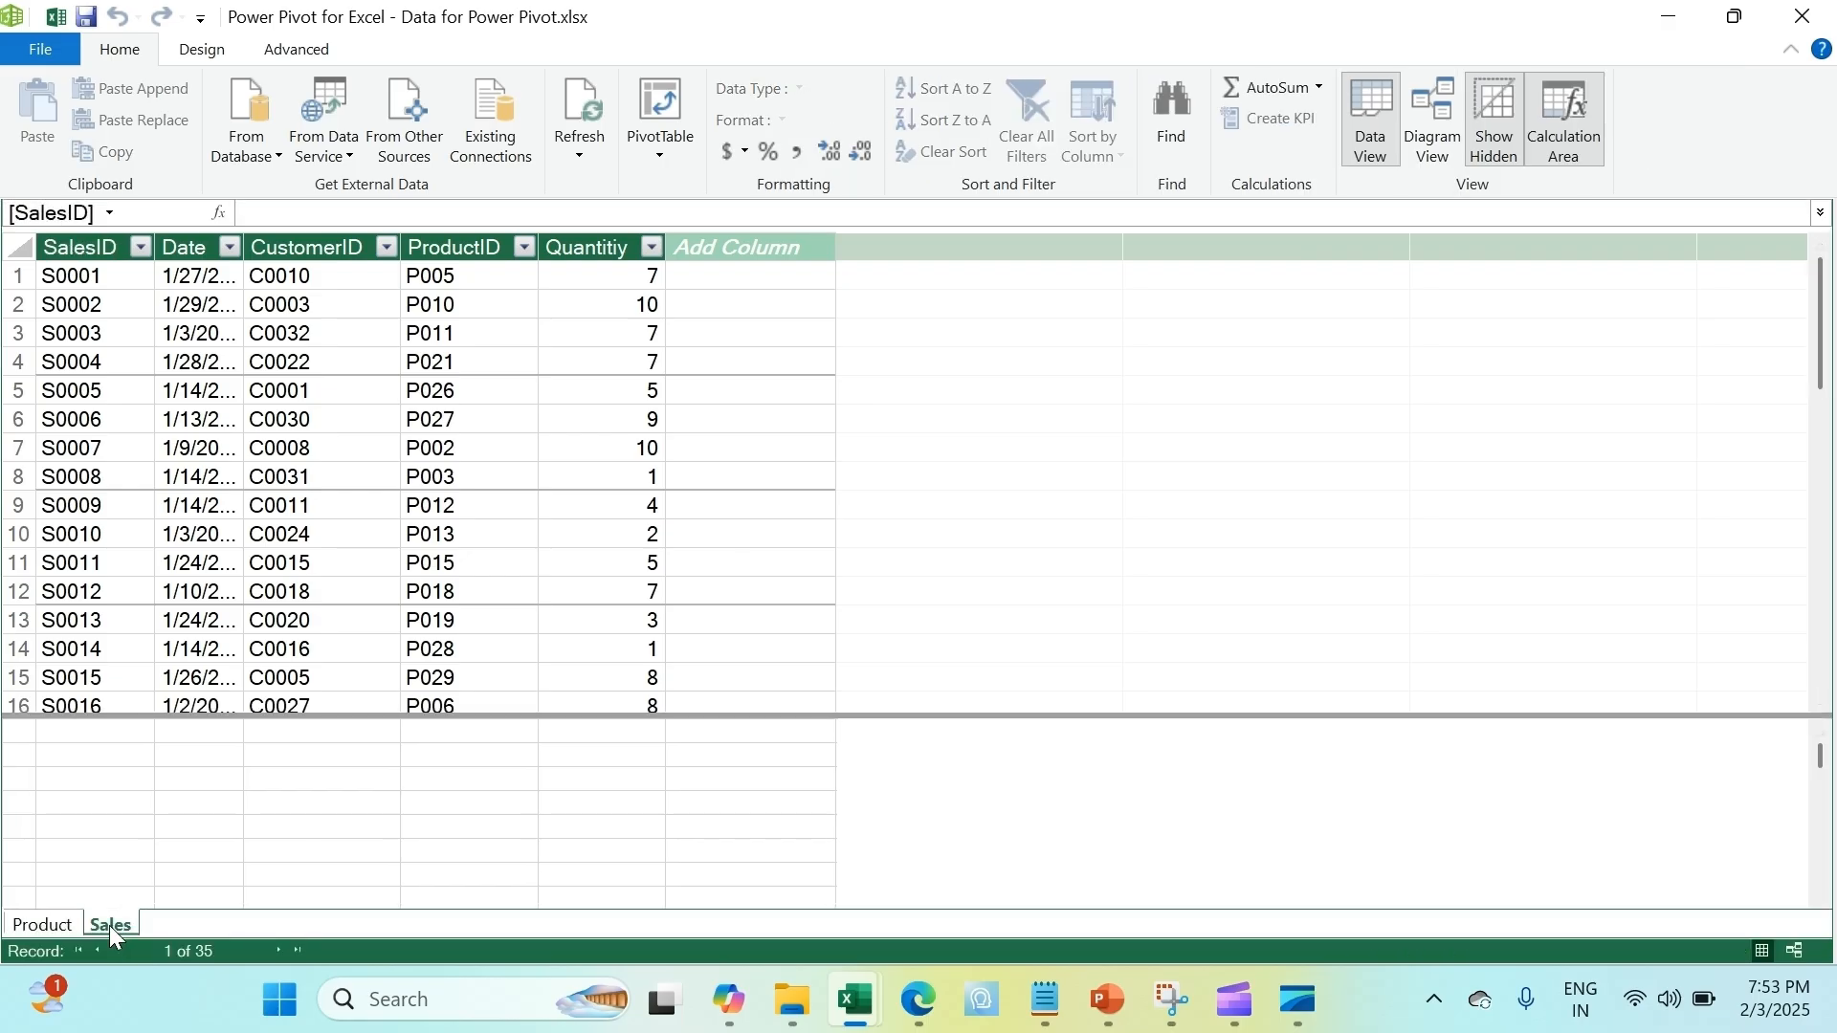
pyautogui.click(56, 926)
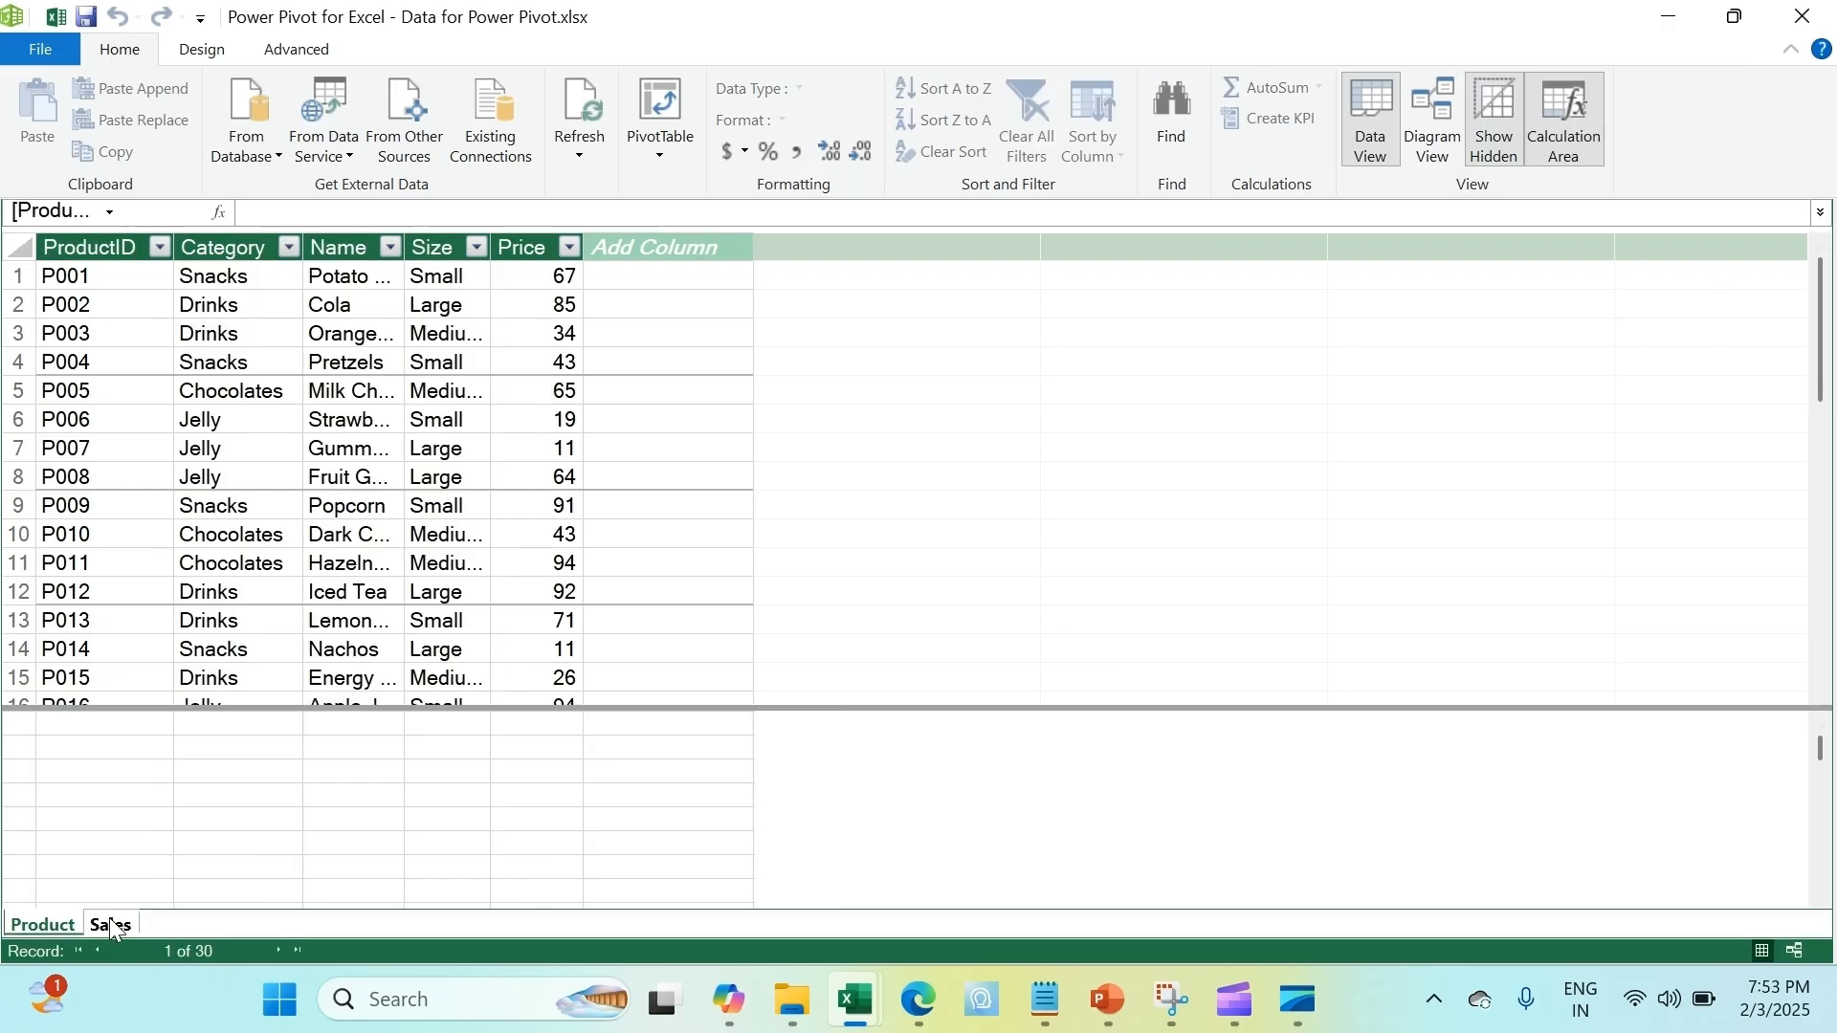
pyautogui.click(109, 921)
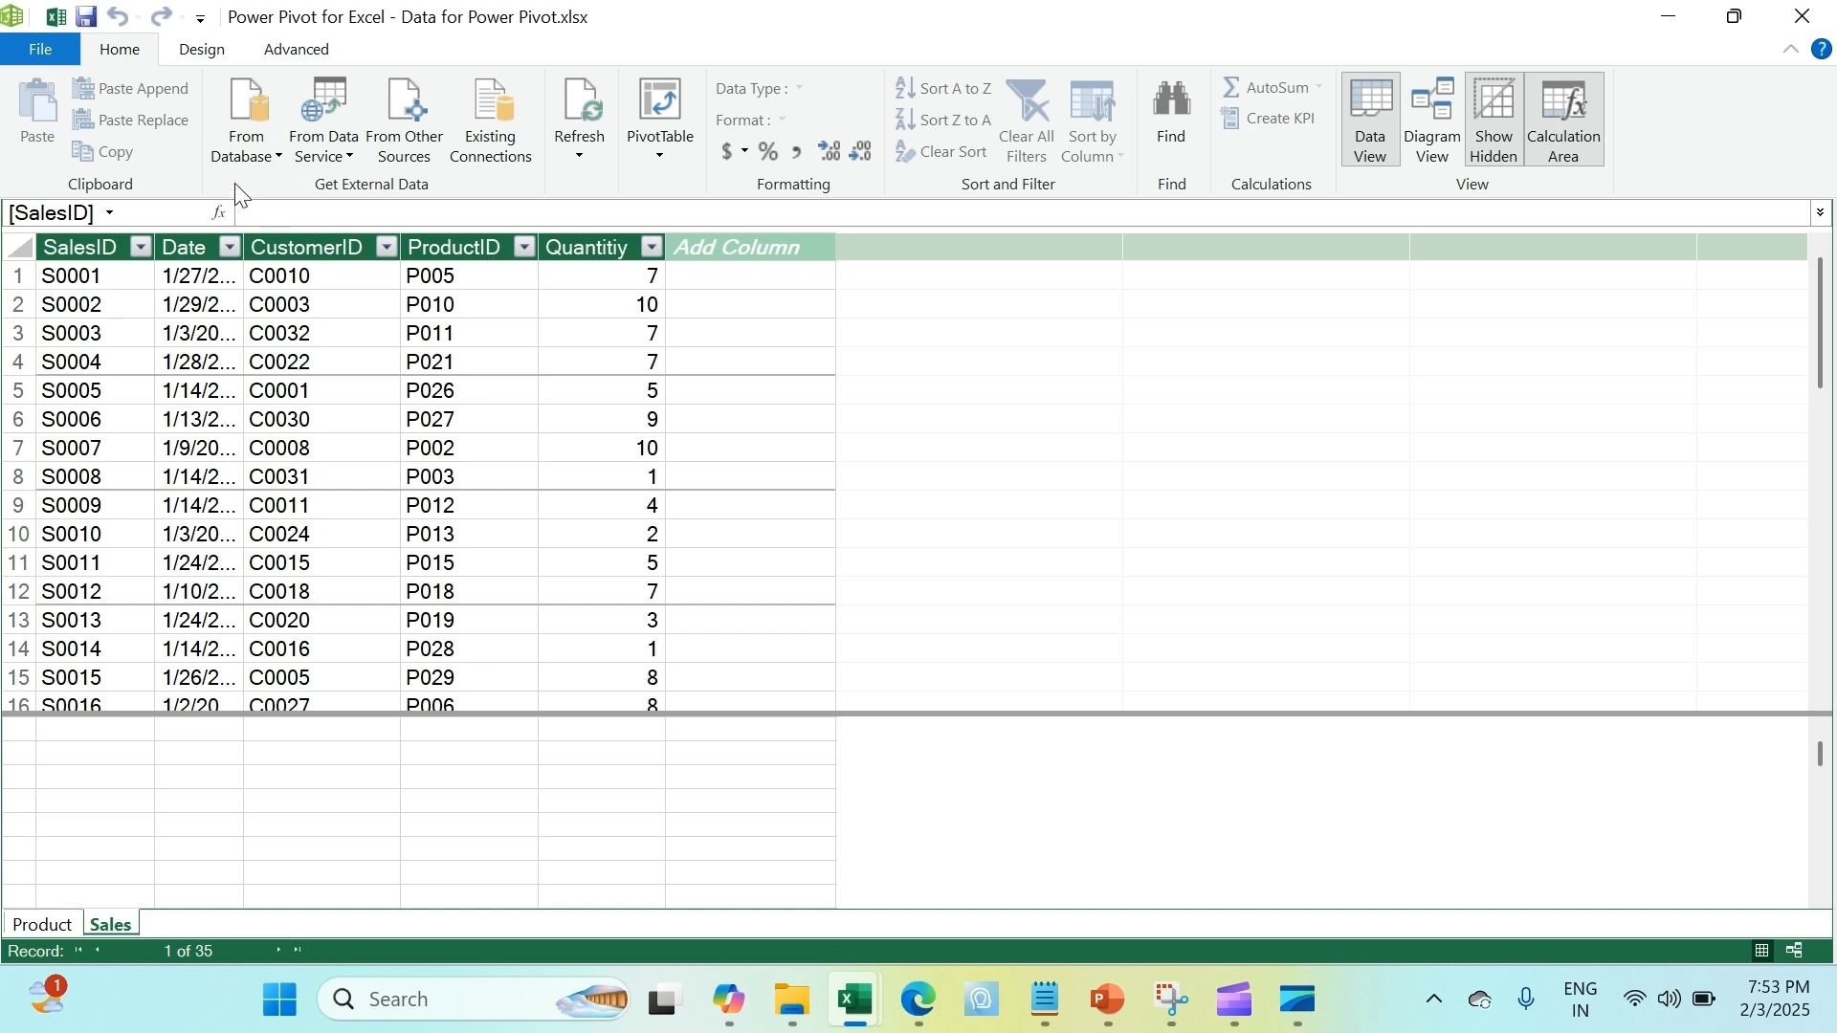
# Look through the database, data service and other source options for importing external data into Power Pivot
pyautogui.click(278, 160)
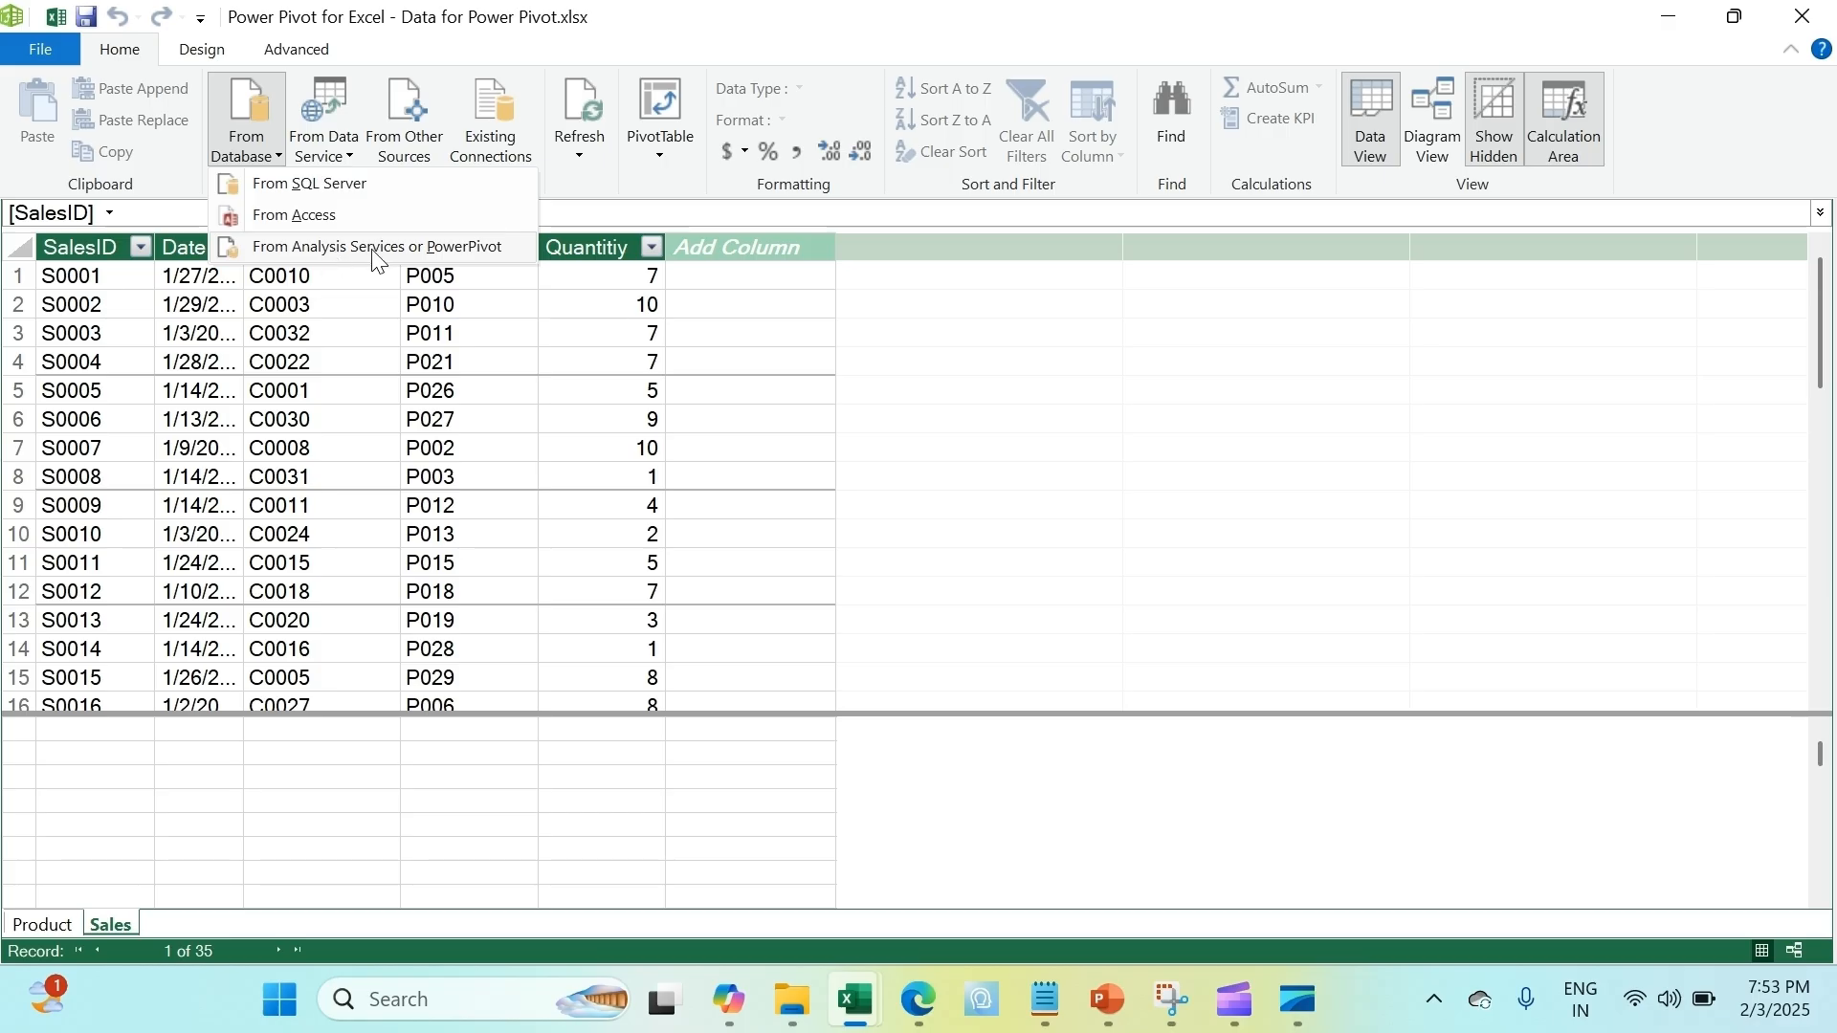
pyautogui.click(319, 156)
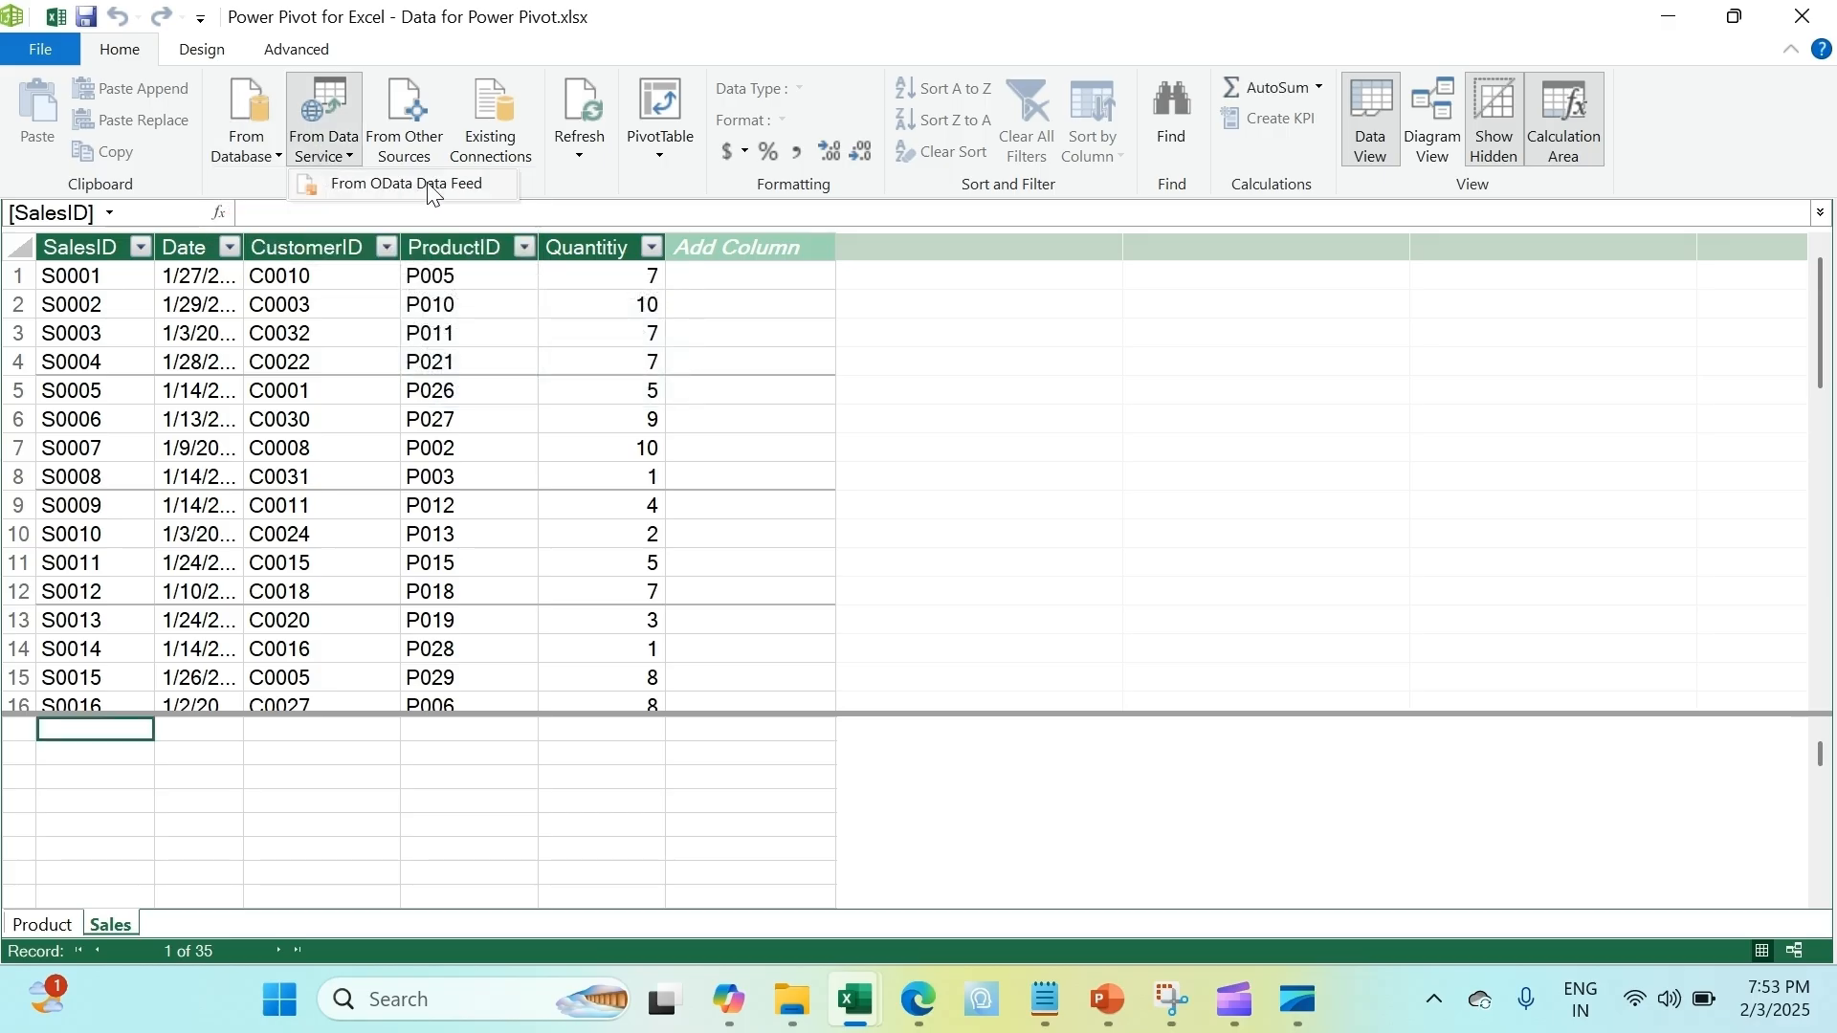
pyautogui.click(409, 145)
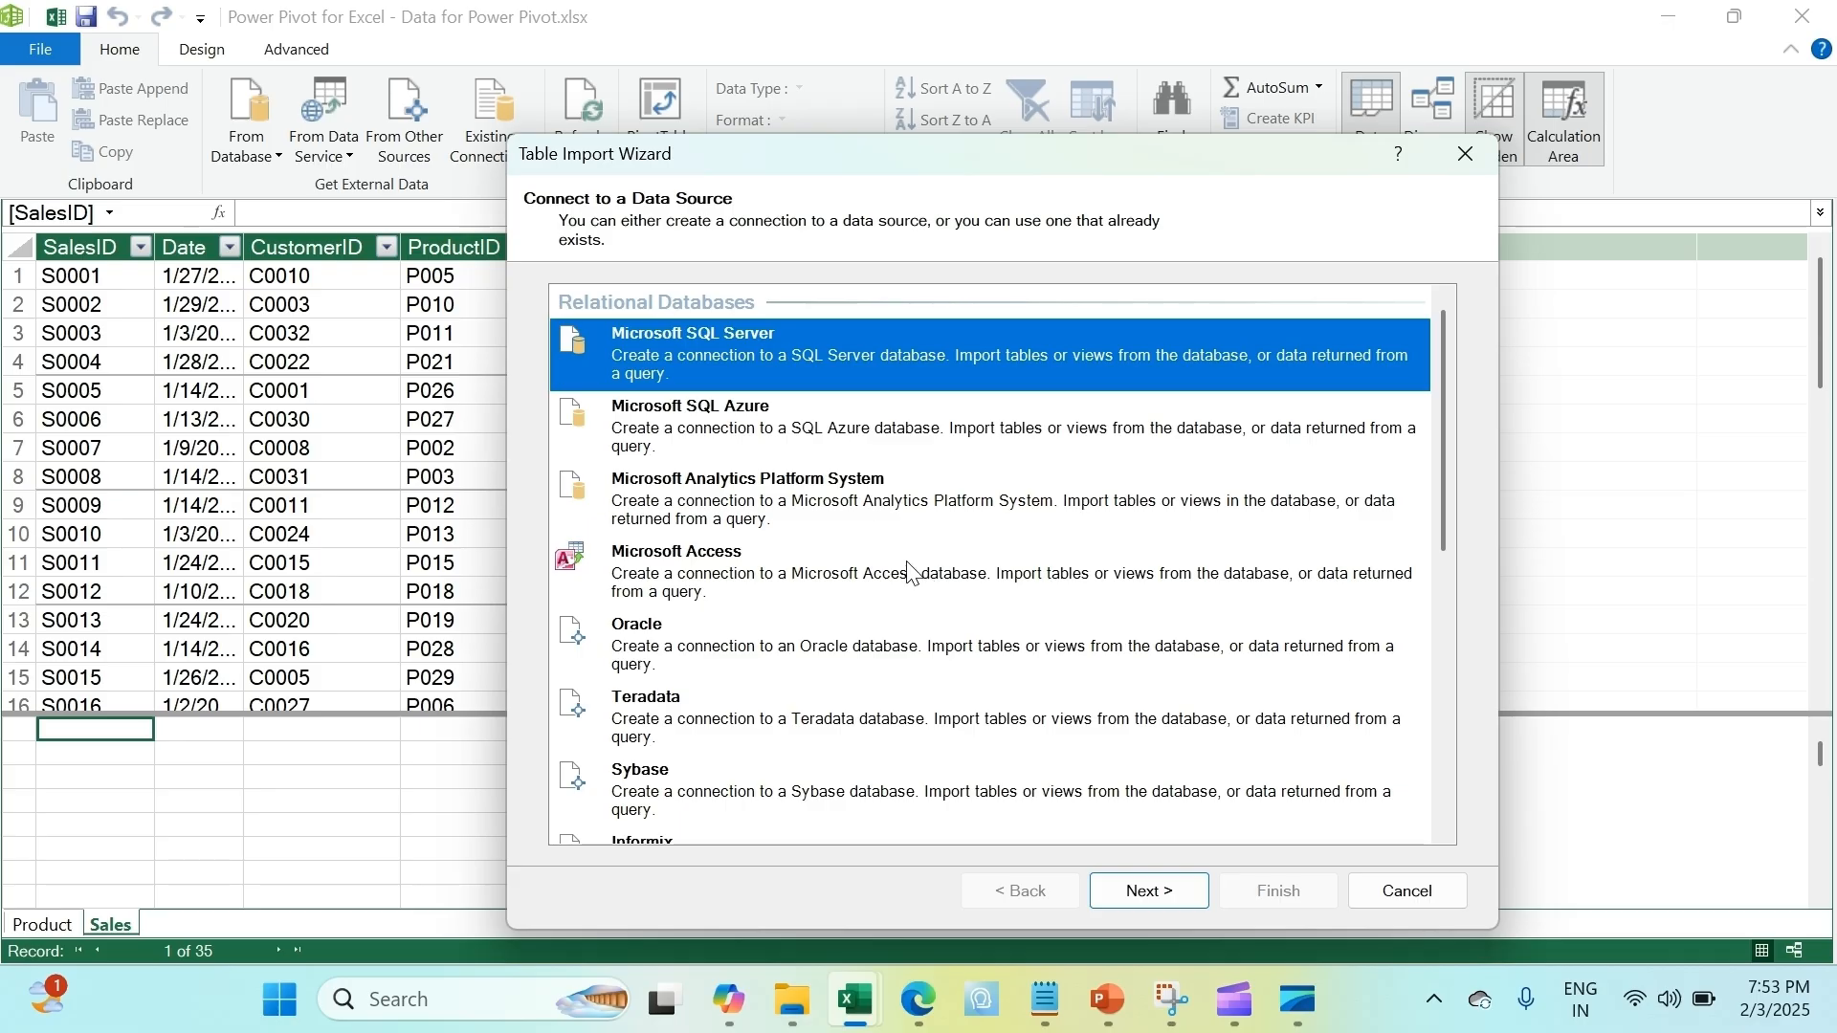
pyautogui.scroll(-3, 881, 634)
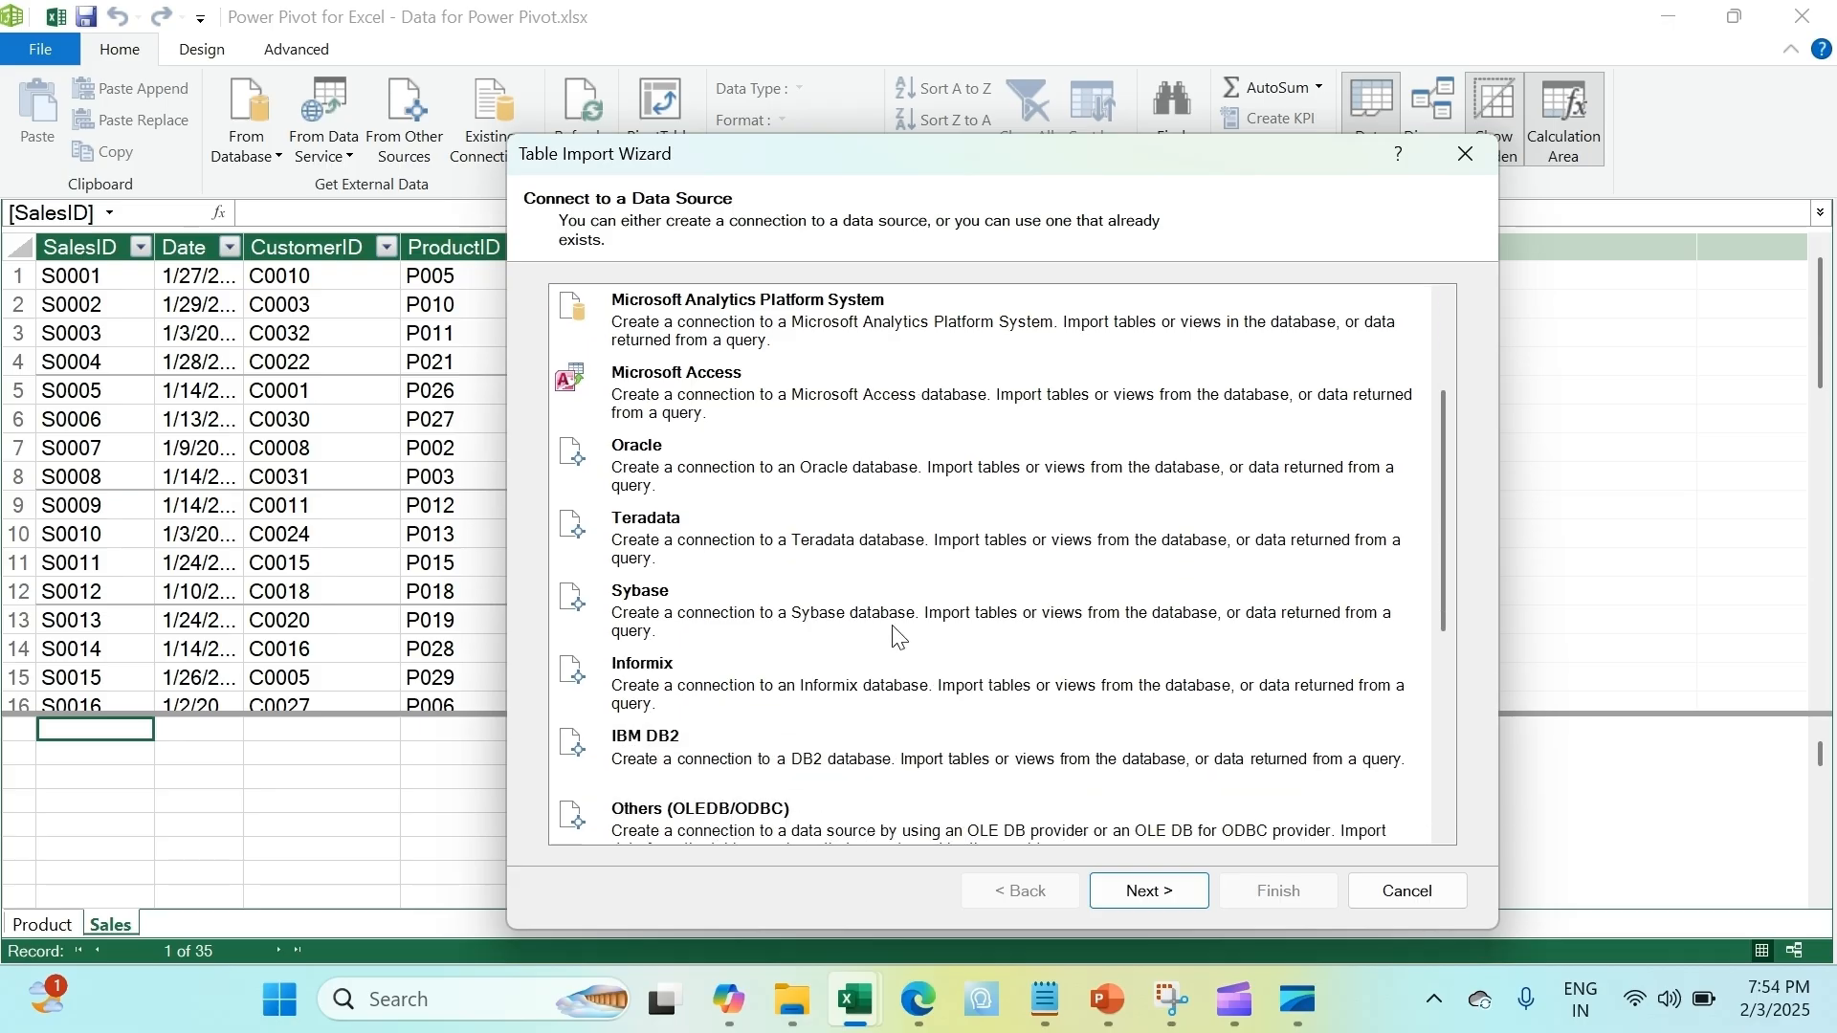
pyautogui.scroll(-3, 898, 634)
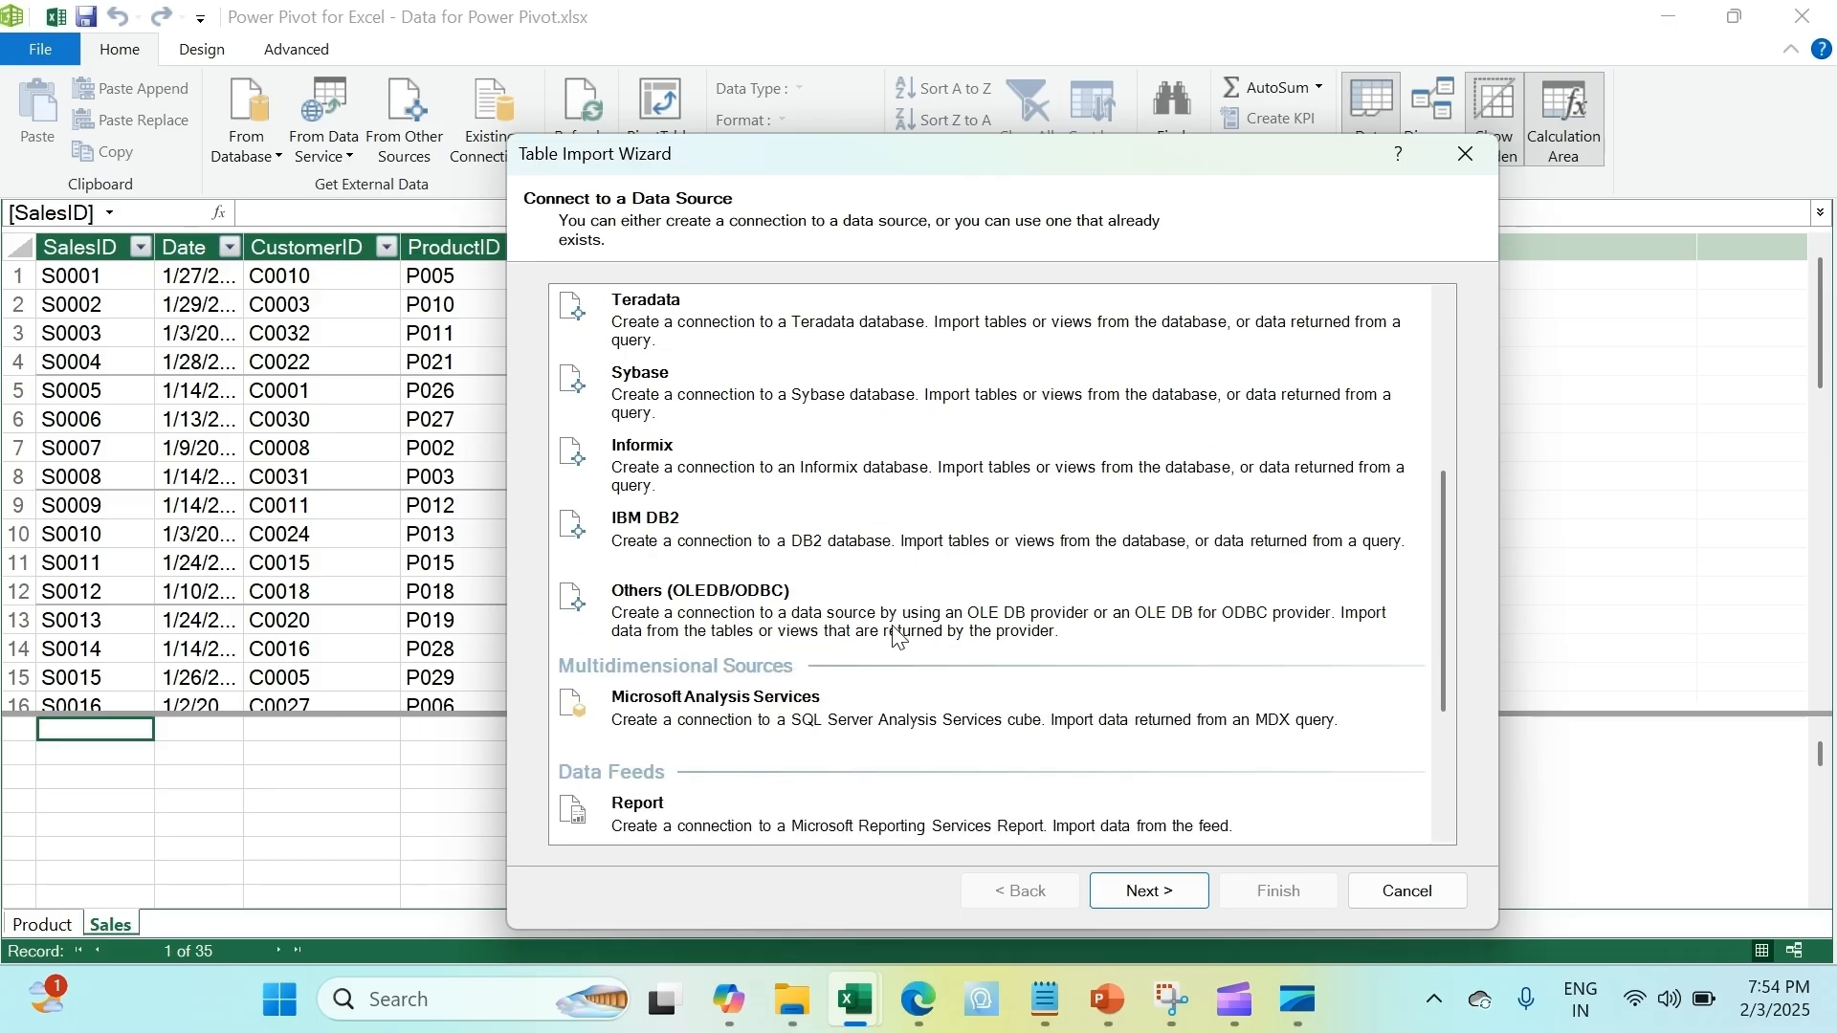
pyautogui.scroll(-4, 898, 635)
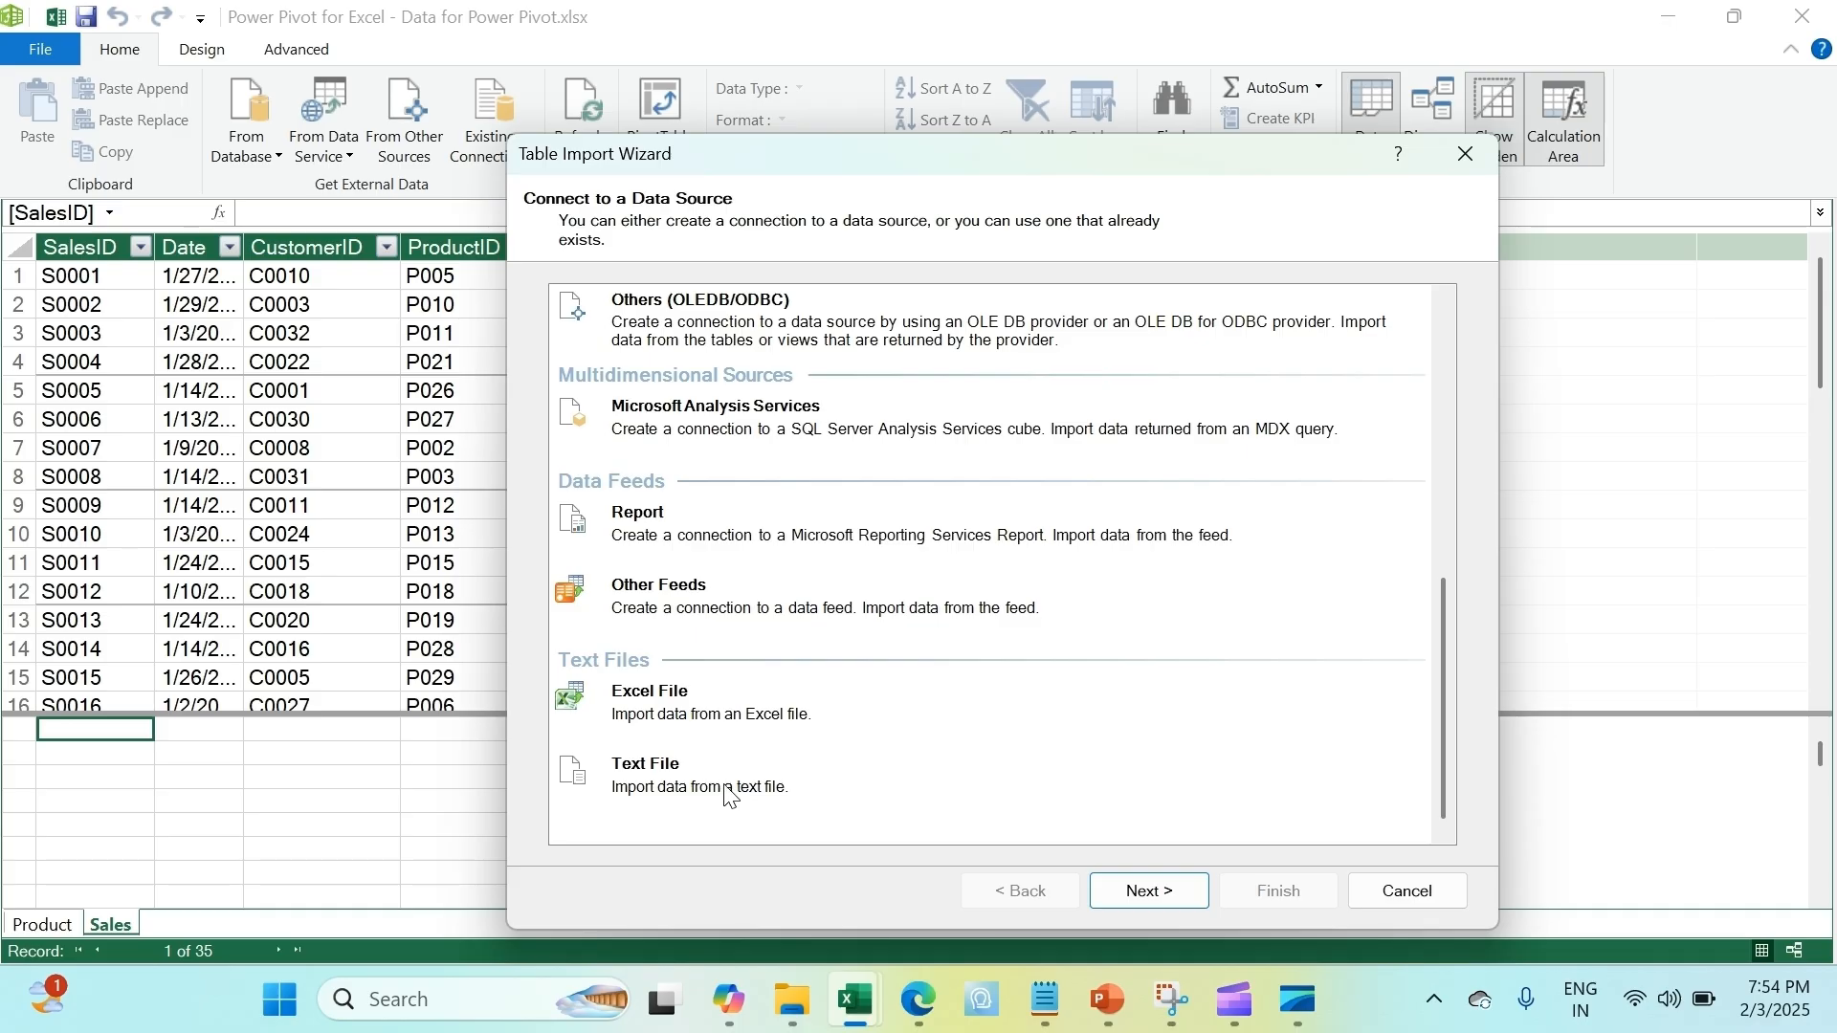
# Choose Excel File as the import source and try to open the Data for Power Pivot workbook as its file
pyautogui.click(747, 730)
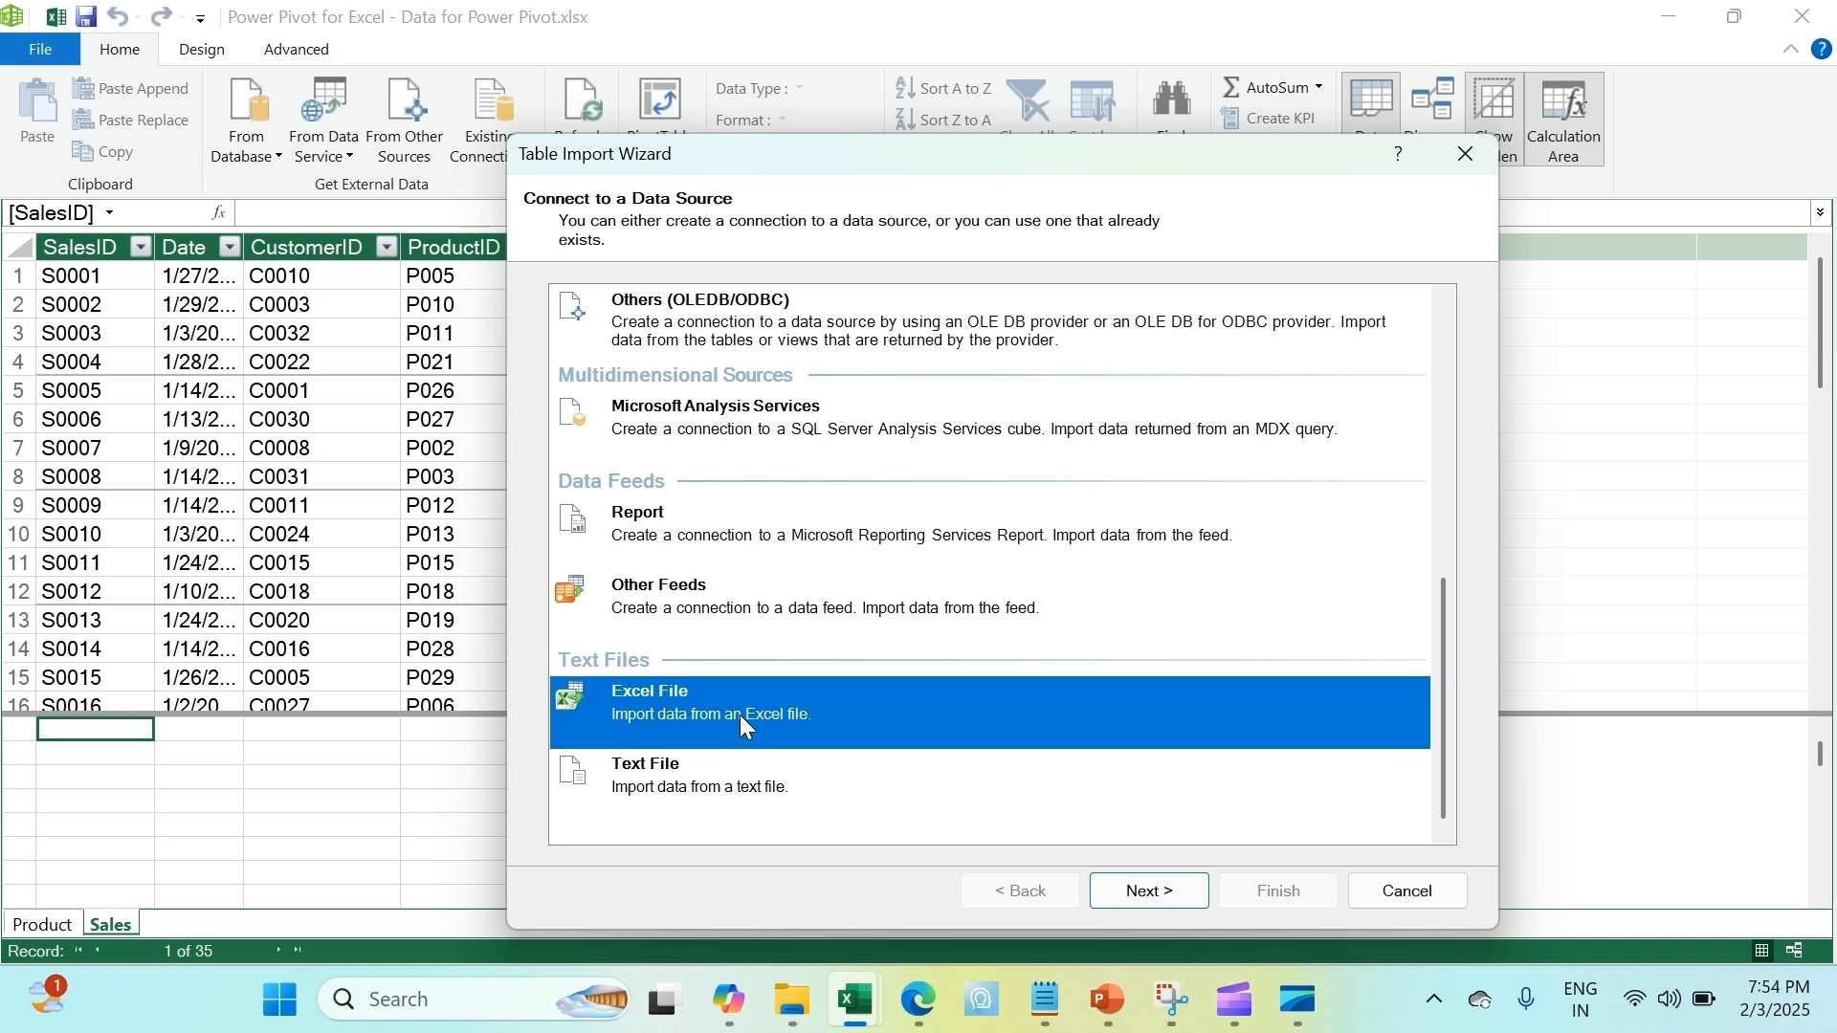
pyautogui.click(1147, 894)
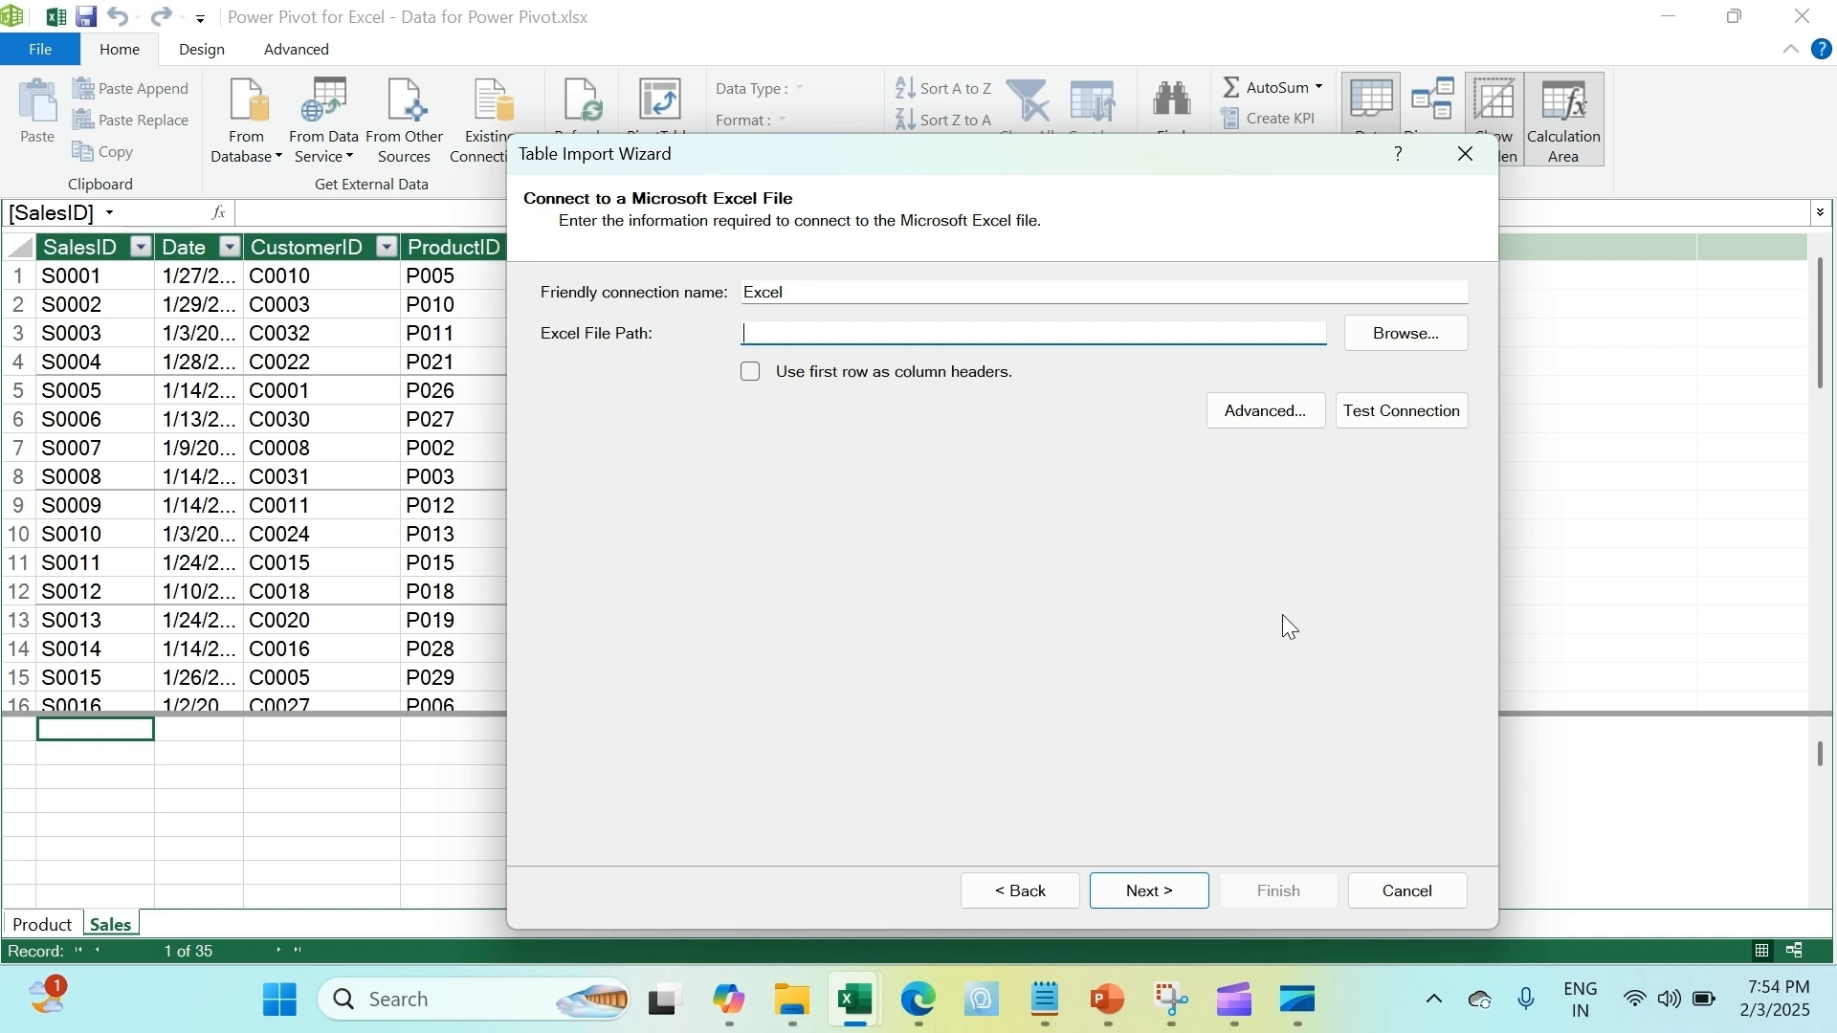
pyautogui.click(1430, 346)
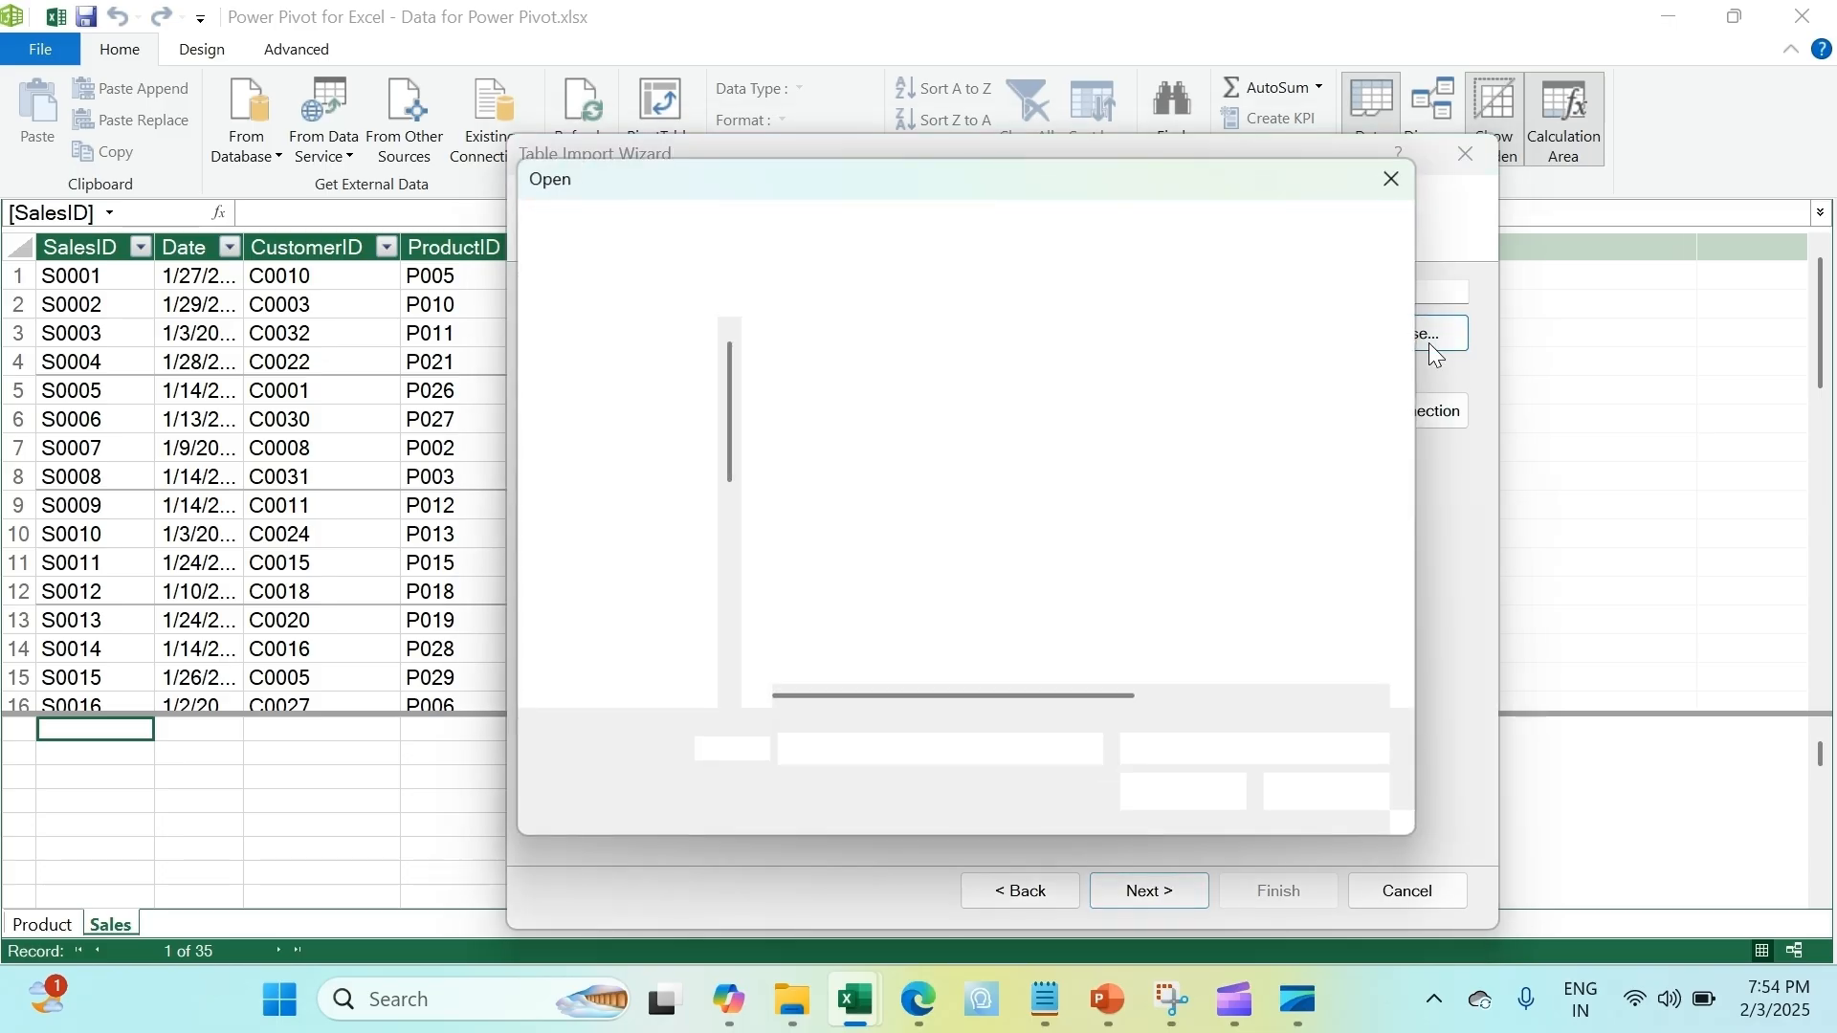
pyautogui.click(854, 440)
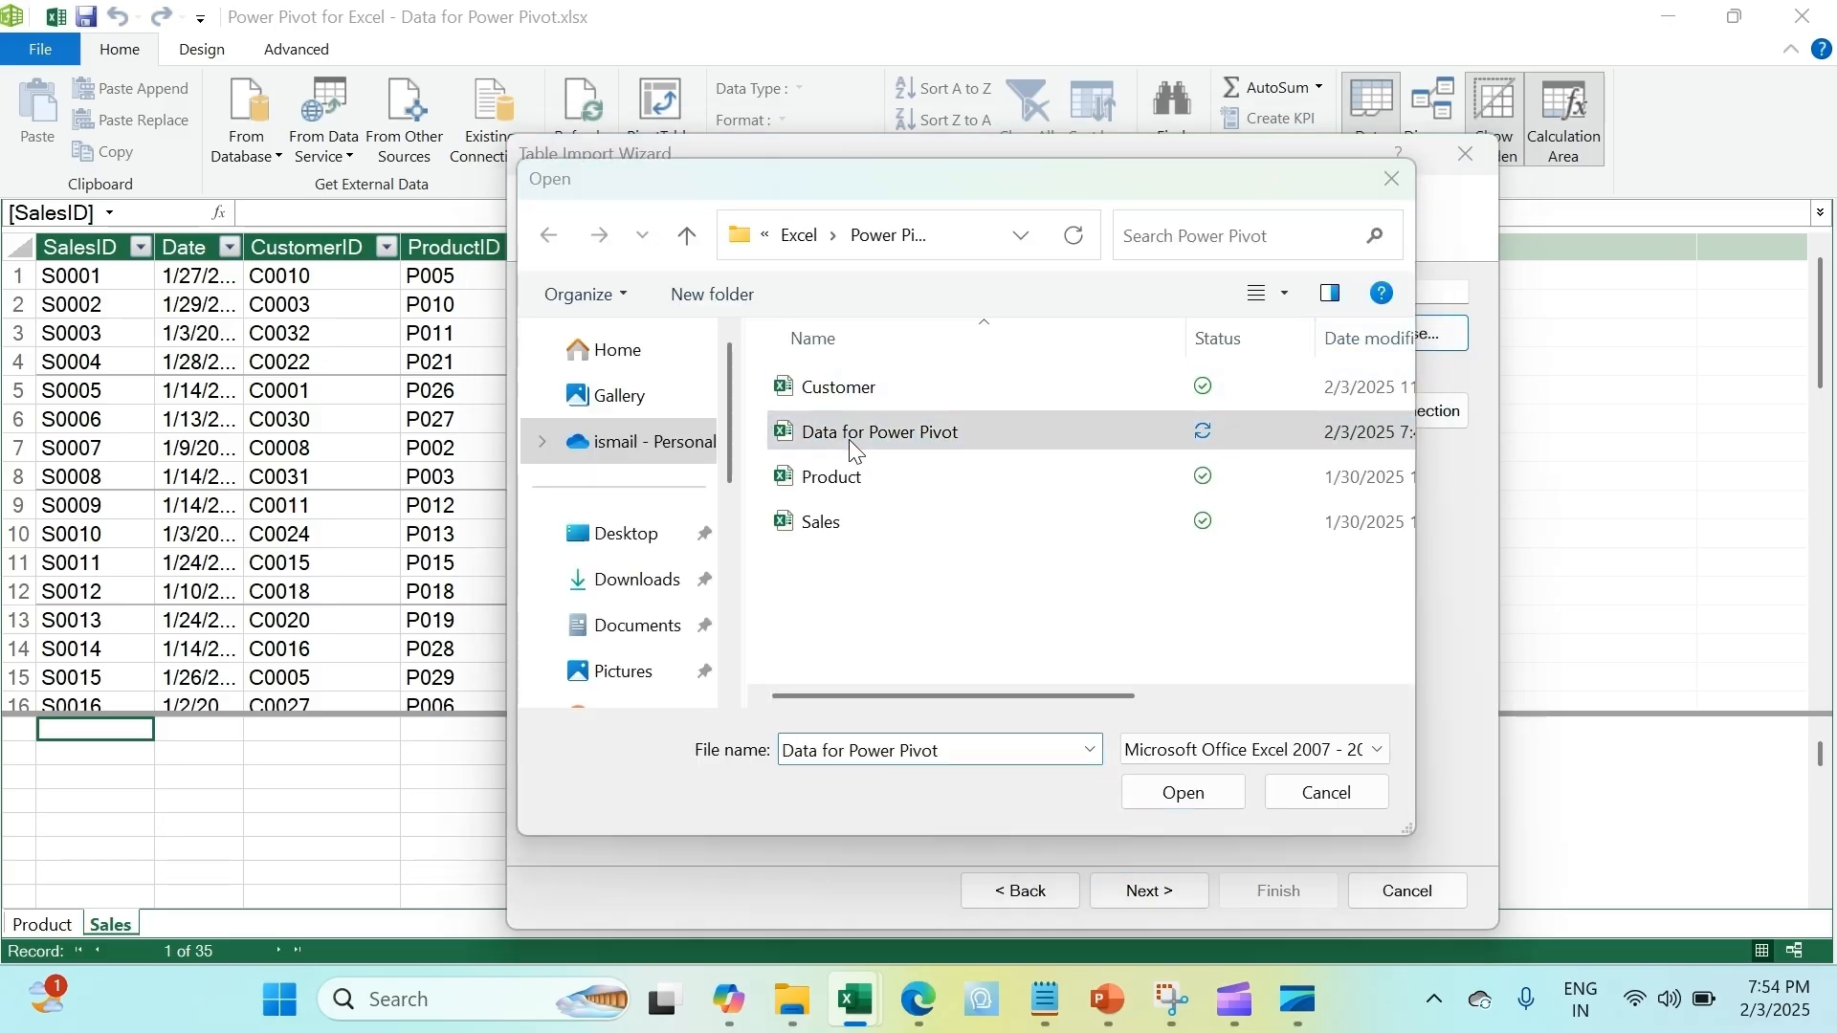
pyautogui.doubleClick(854, 446)
pyautogui.click(1148, 512)
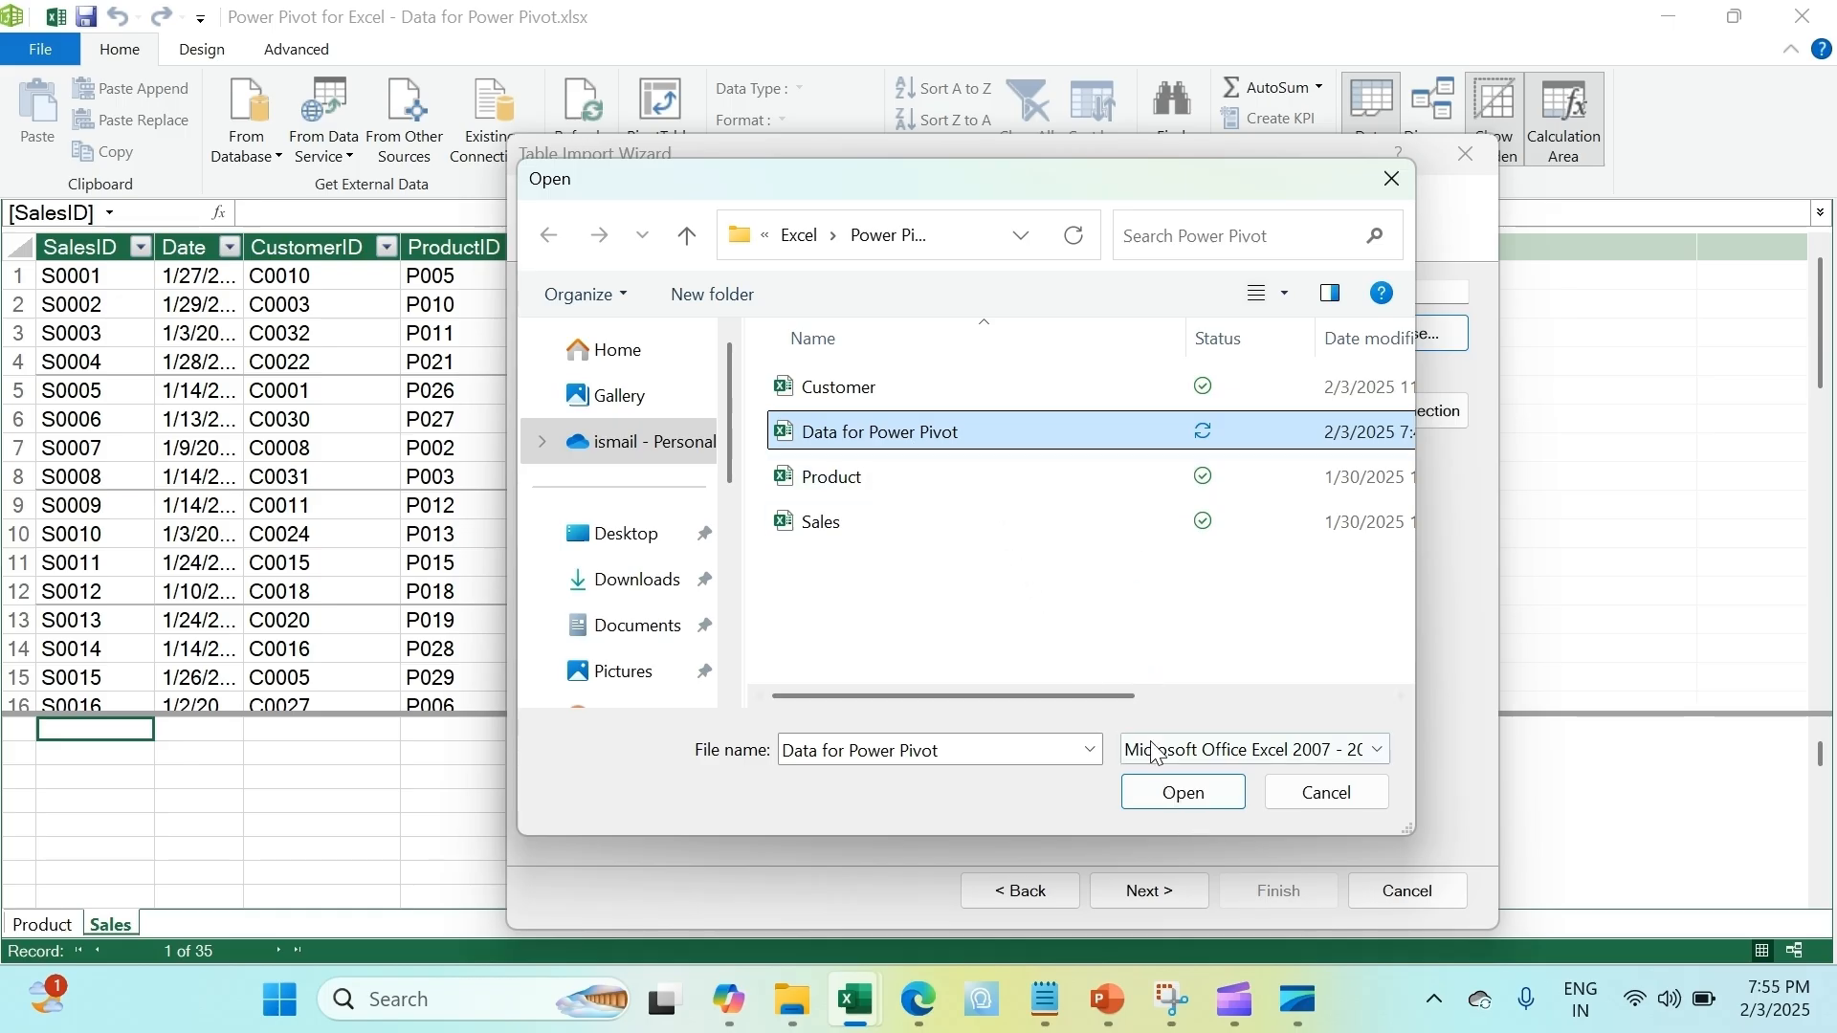
# Try to close the Data for Power Pivot workbook and return to the Power Pivot file selection
pyautogui.moveTo(857, 1000)
pyautogui.click(869, 933)
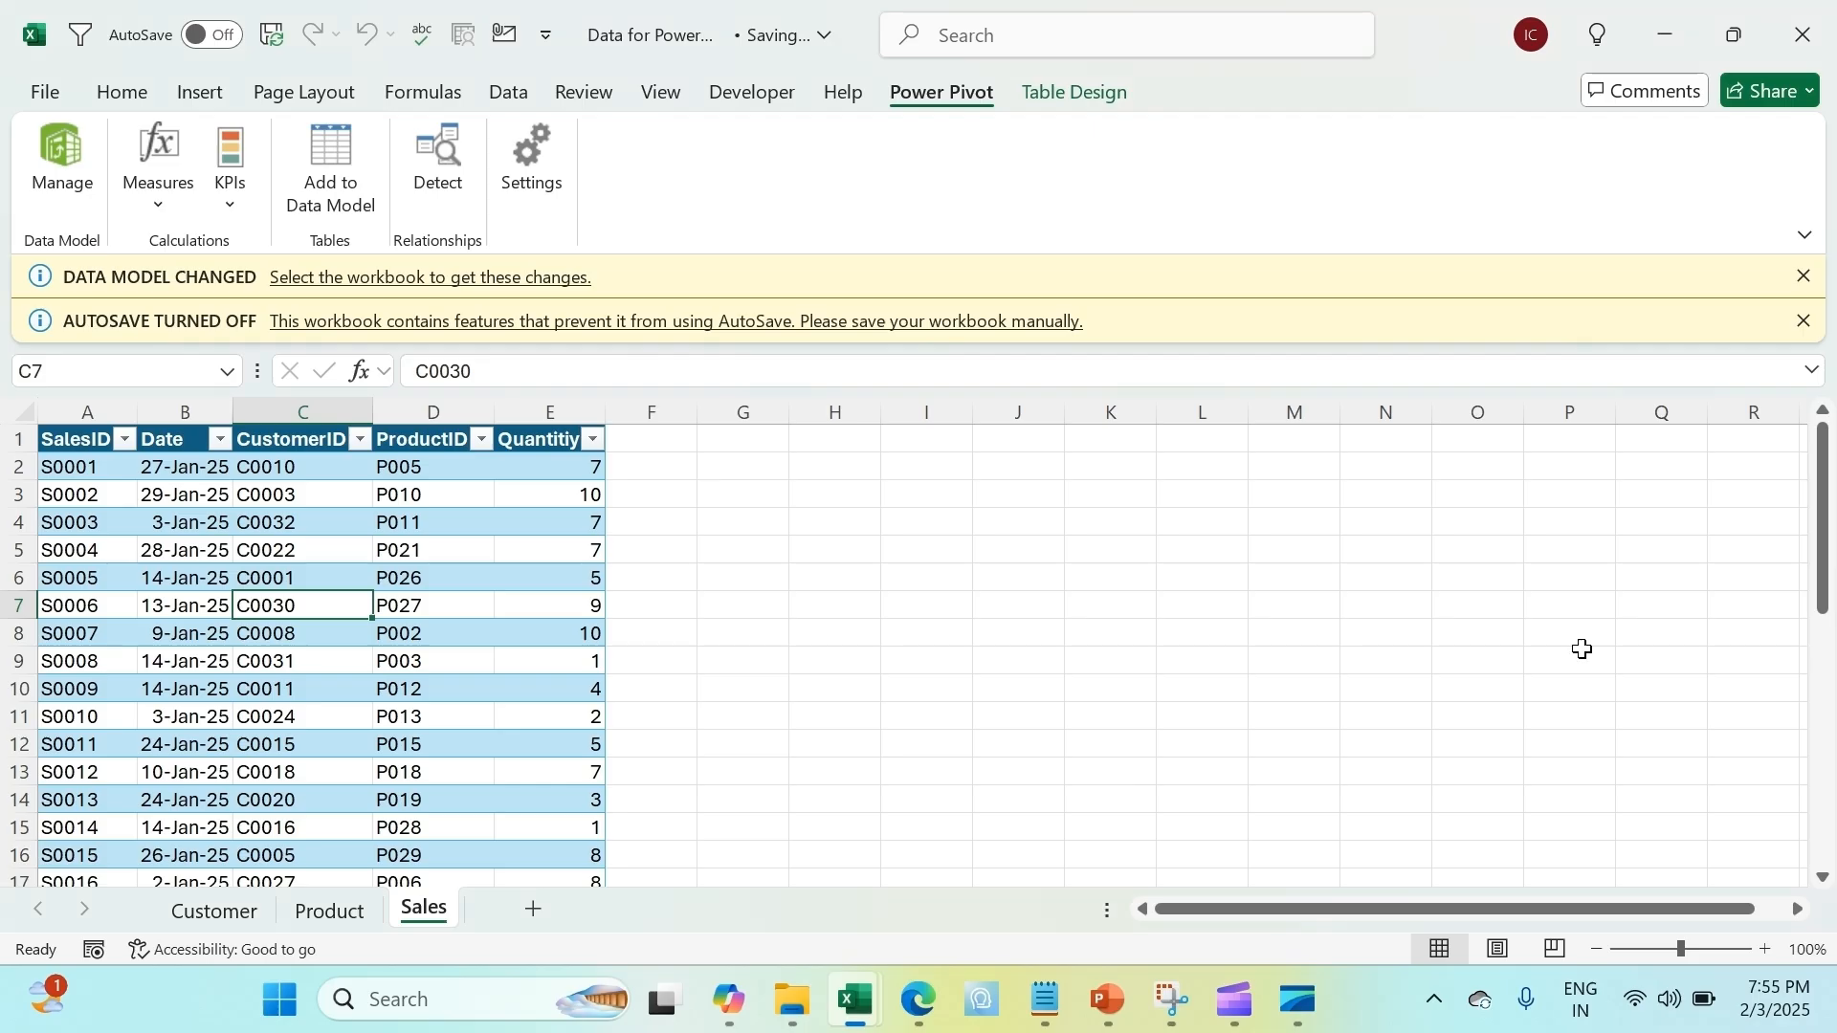
pyautogui.click(1804, 35)
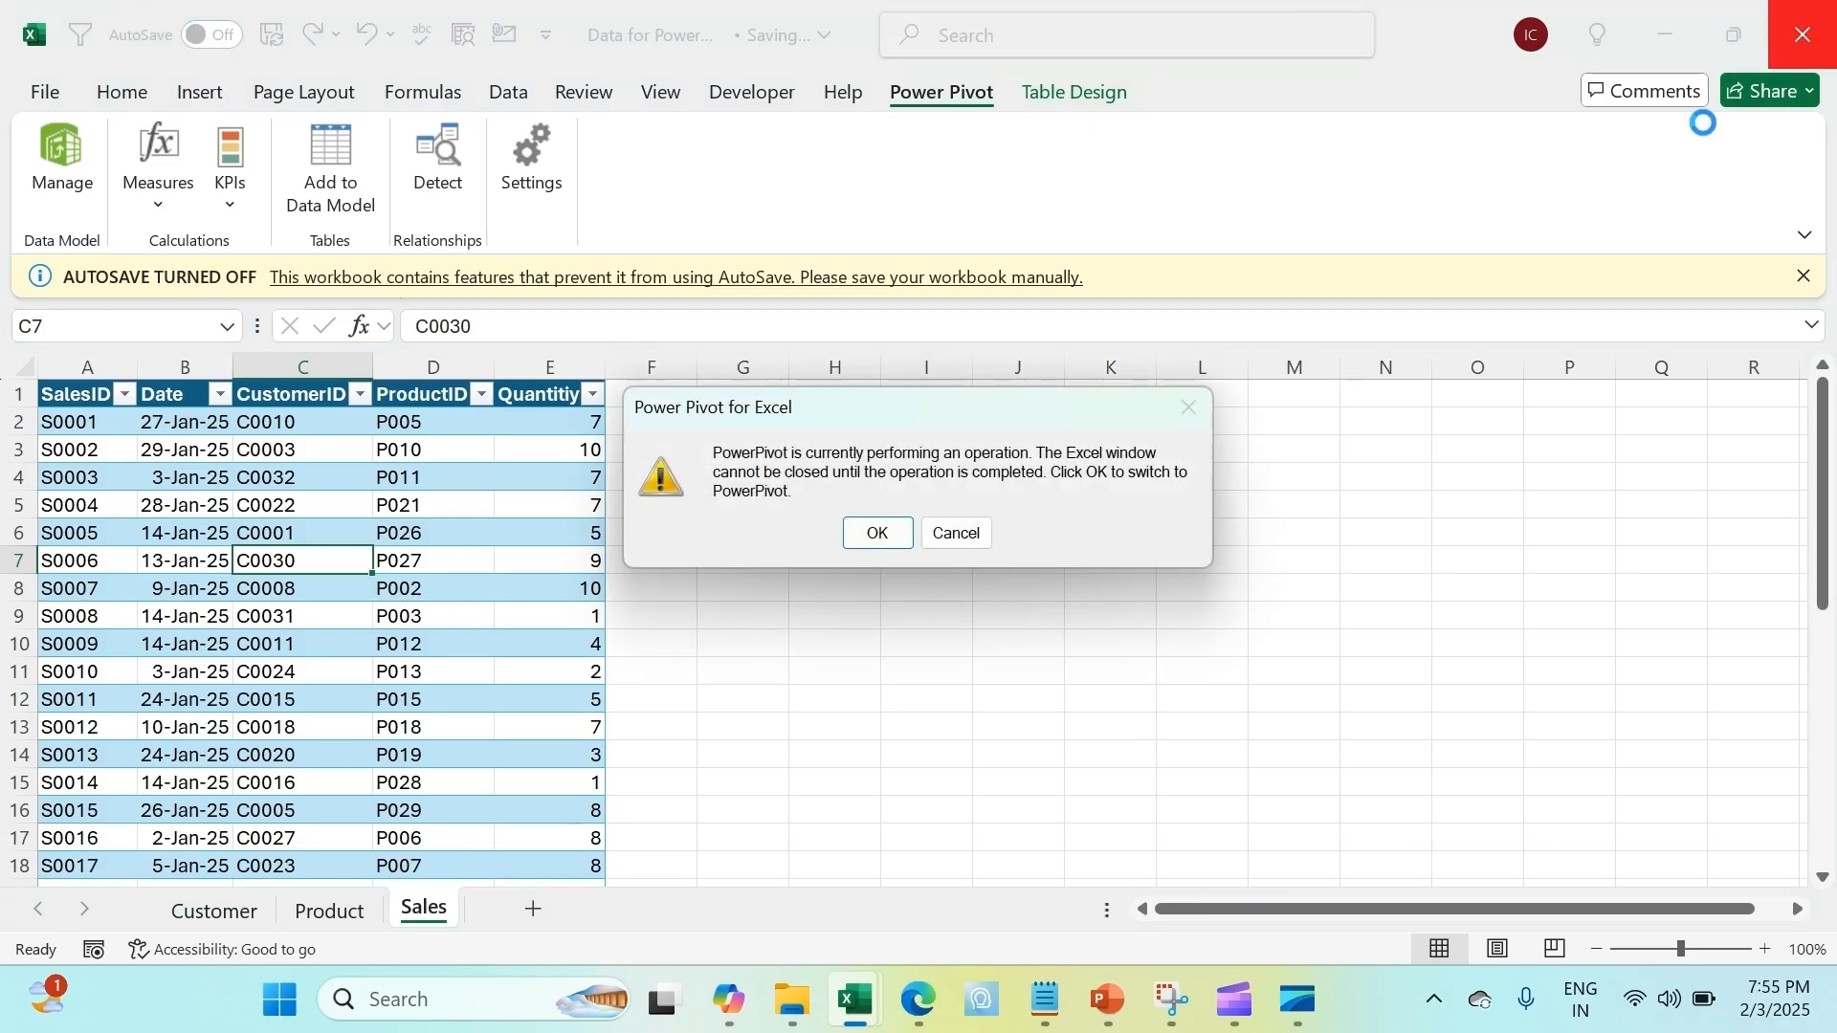
pyautogui.click(876, 541)
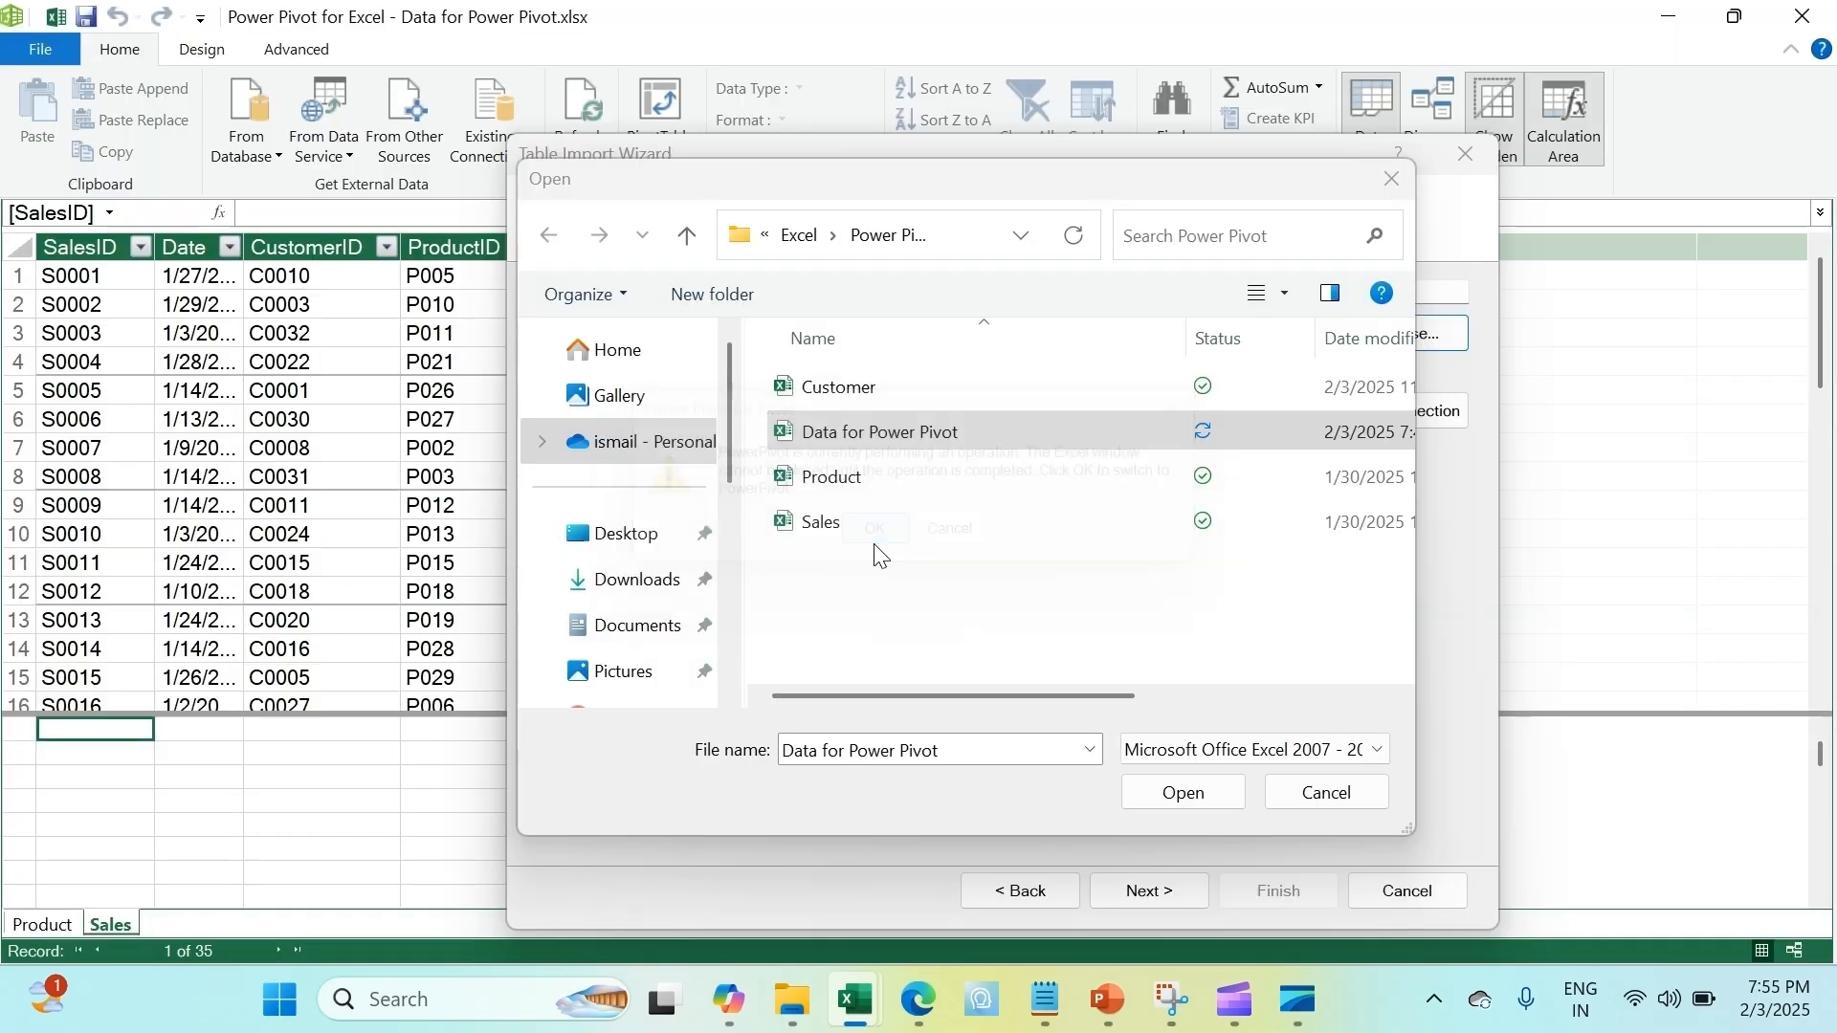
# Try again to open Data for Power Pivot as the source file and cancel the table import
pyautogui.doubleClick(864, 435)
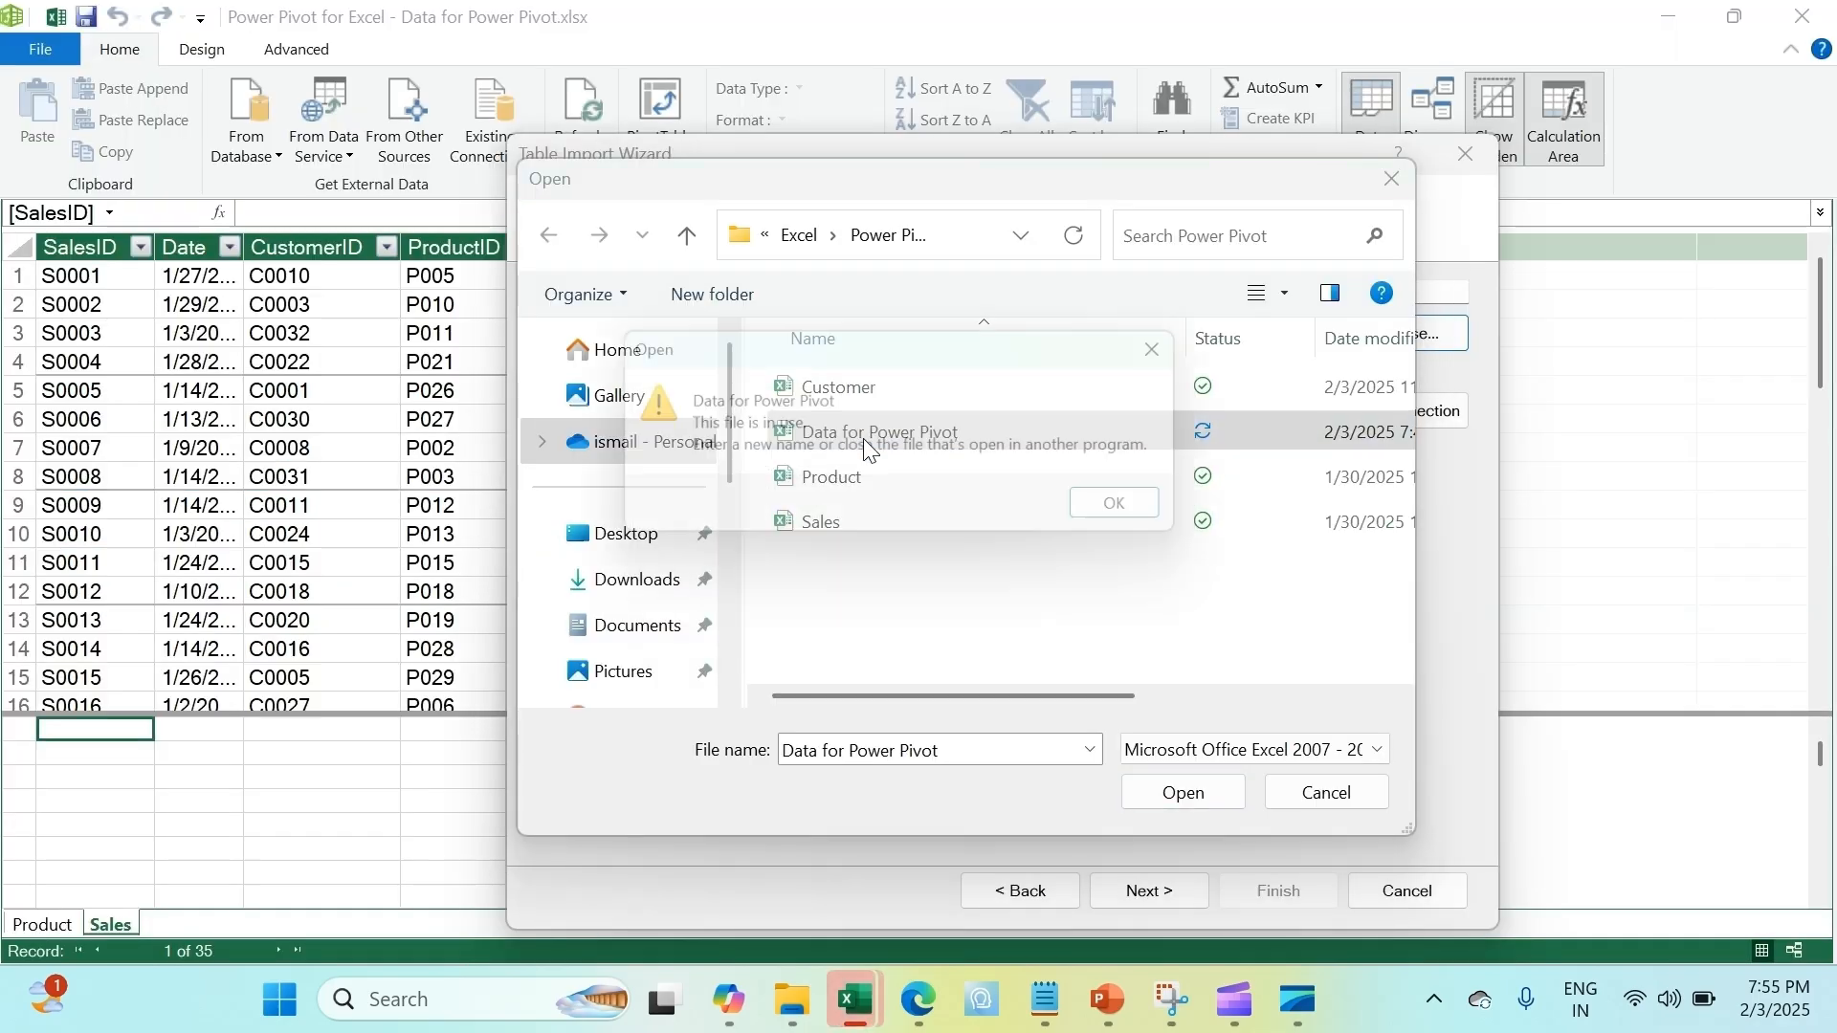
pyautogui.click(1146, 515)
pyautogui.moveTo(882, 985)
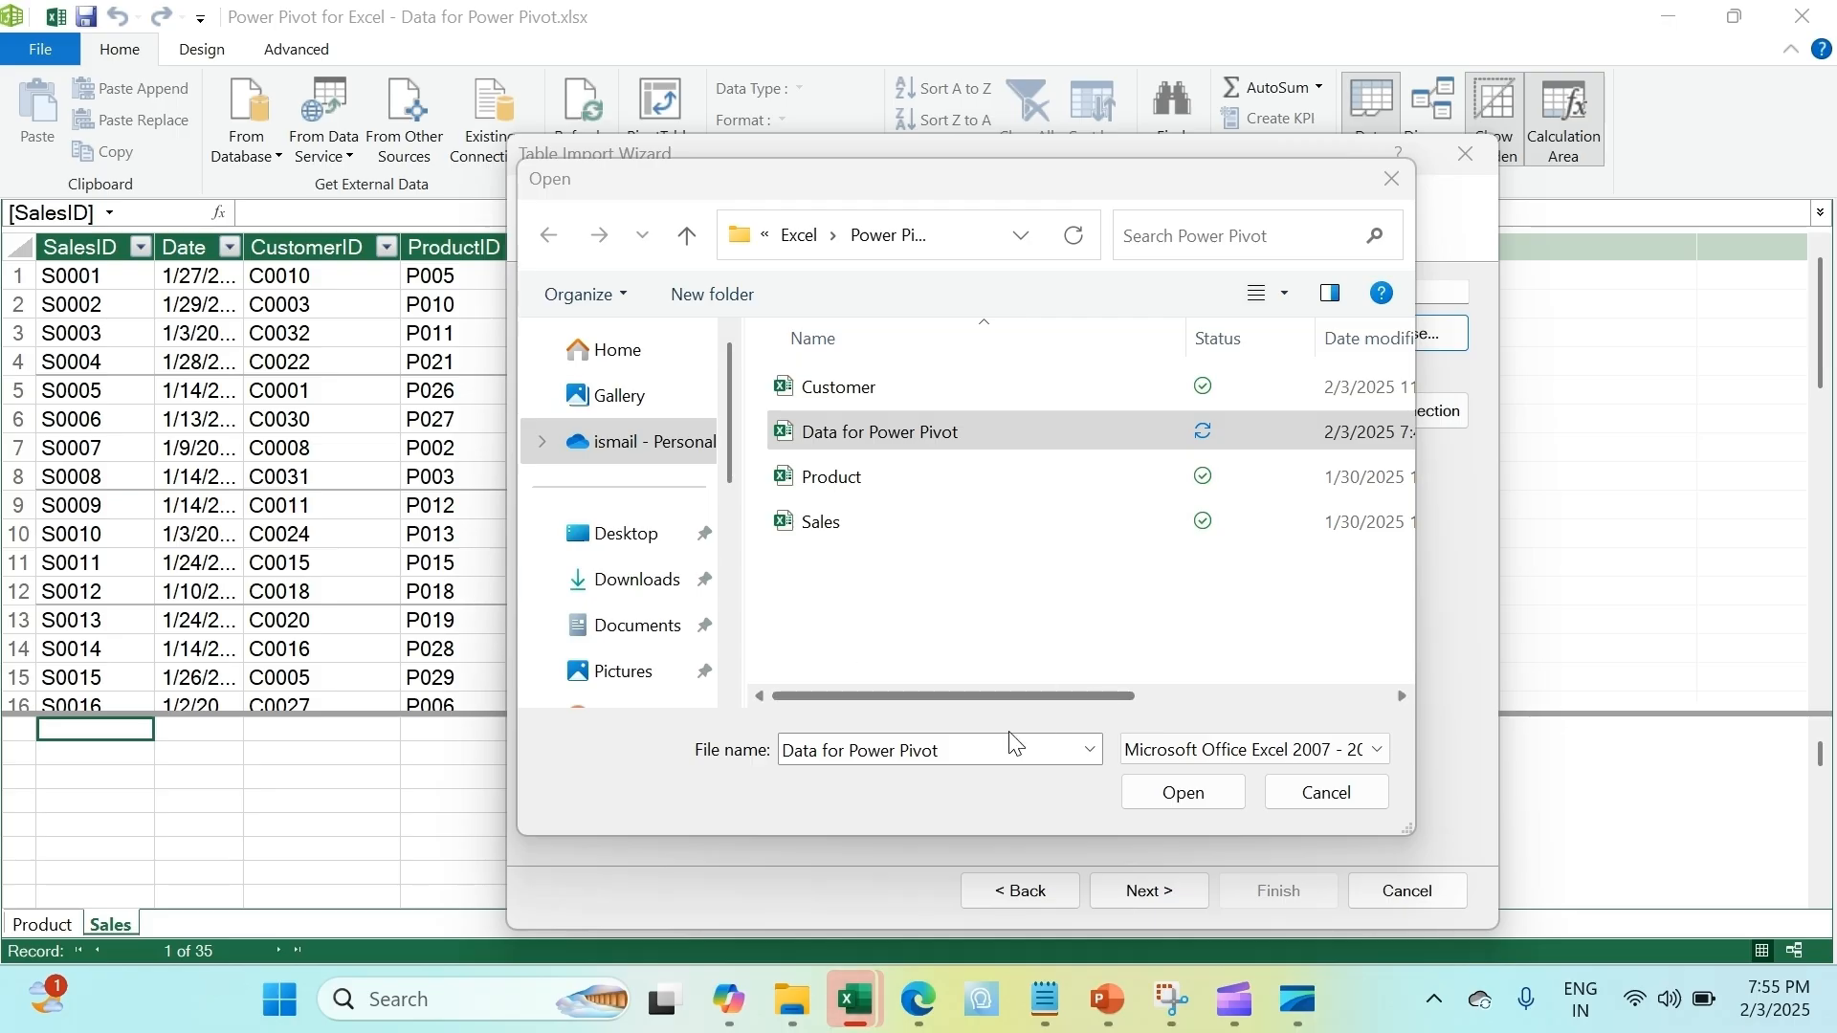
pyautogui.click(1350, 801)
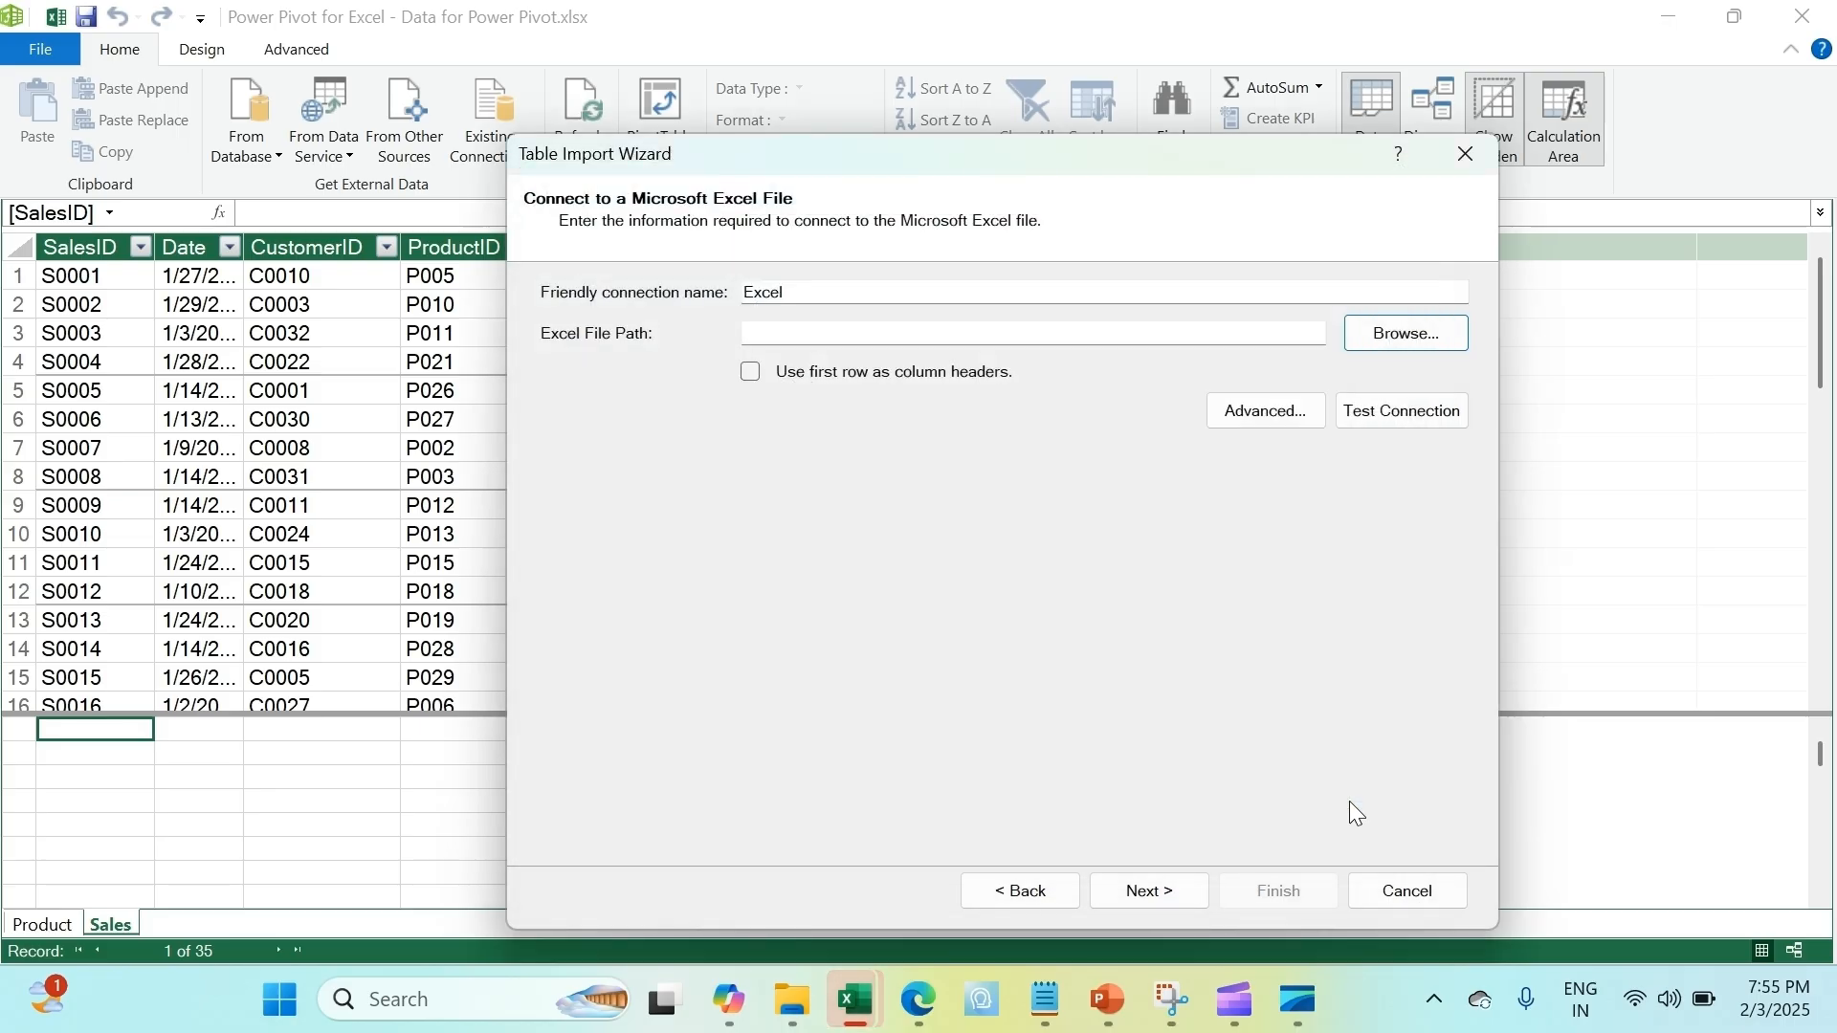
pyautogui.click(1388, 893)
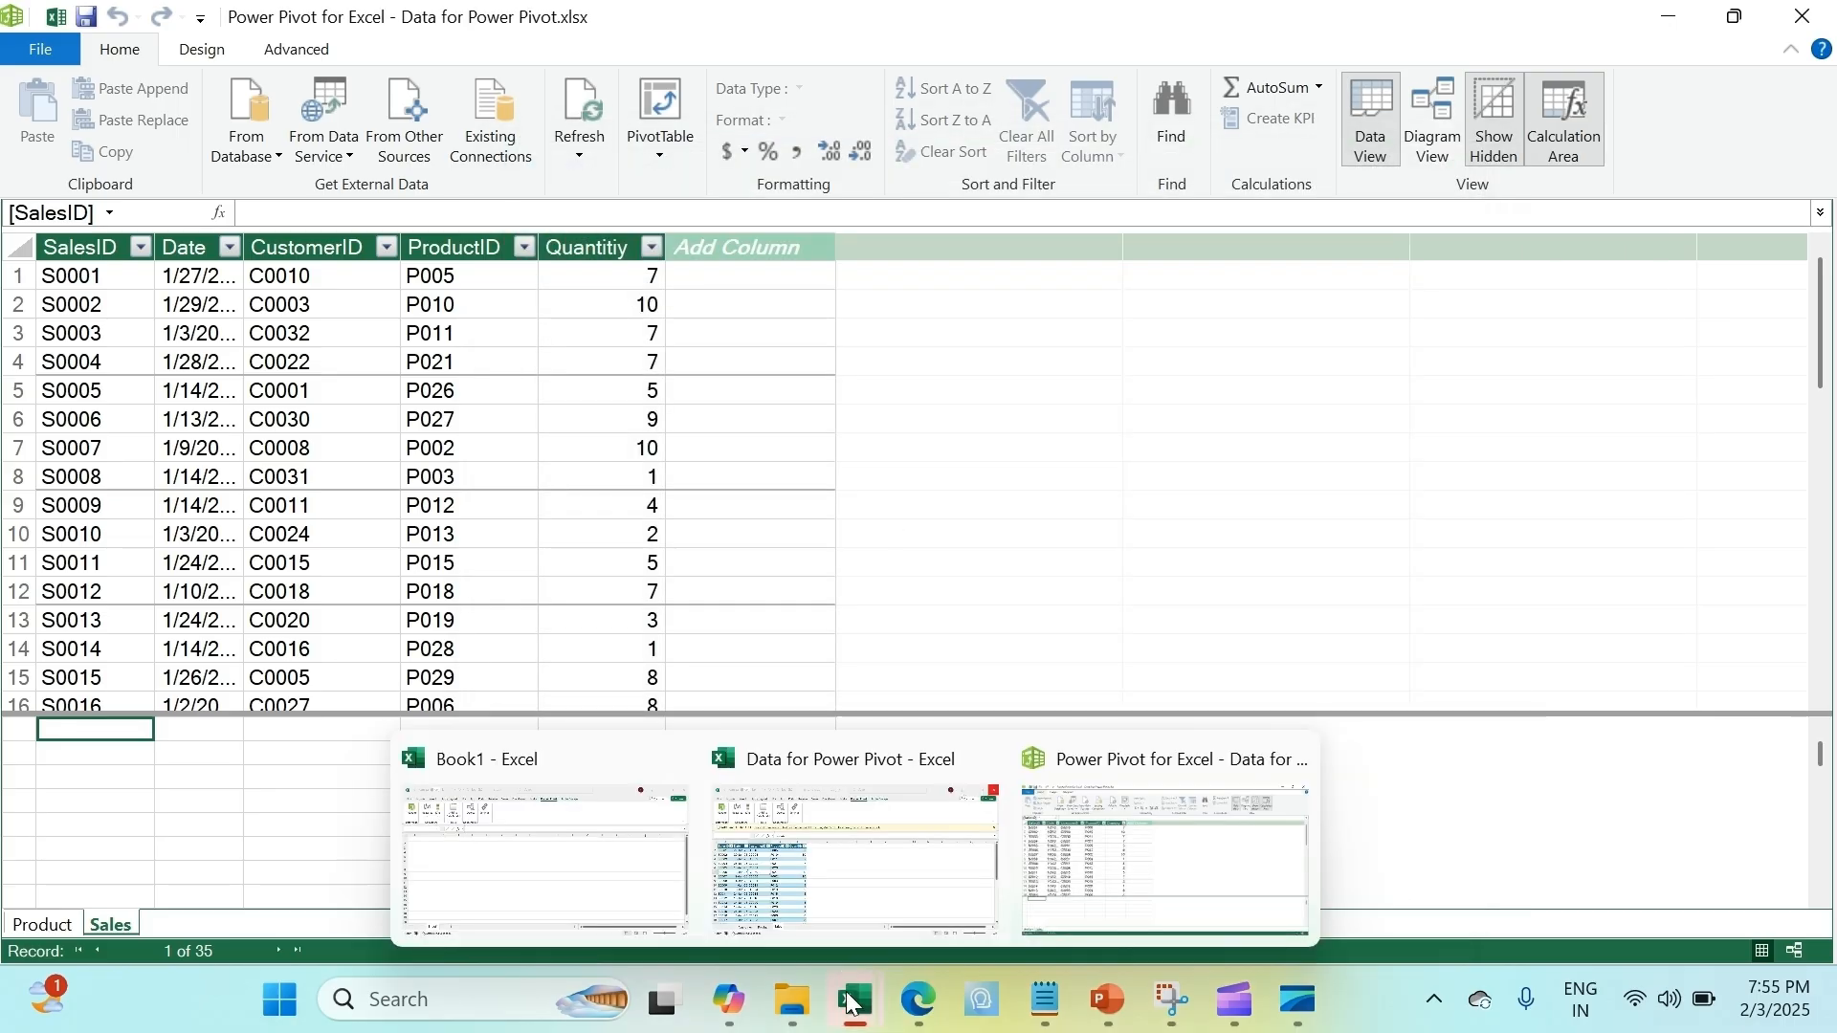
# Compare the sheets of the Data for Power Pivot workbook with the tables already loaded in its Power Pivot data model
pyautogui.click(890, 897)
pyautogui.click(928, 571)
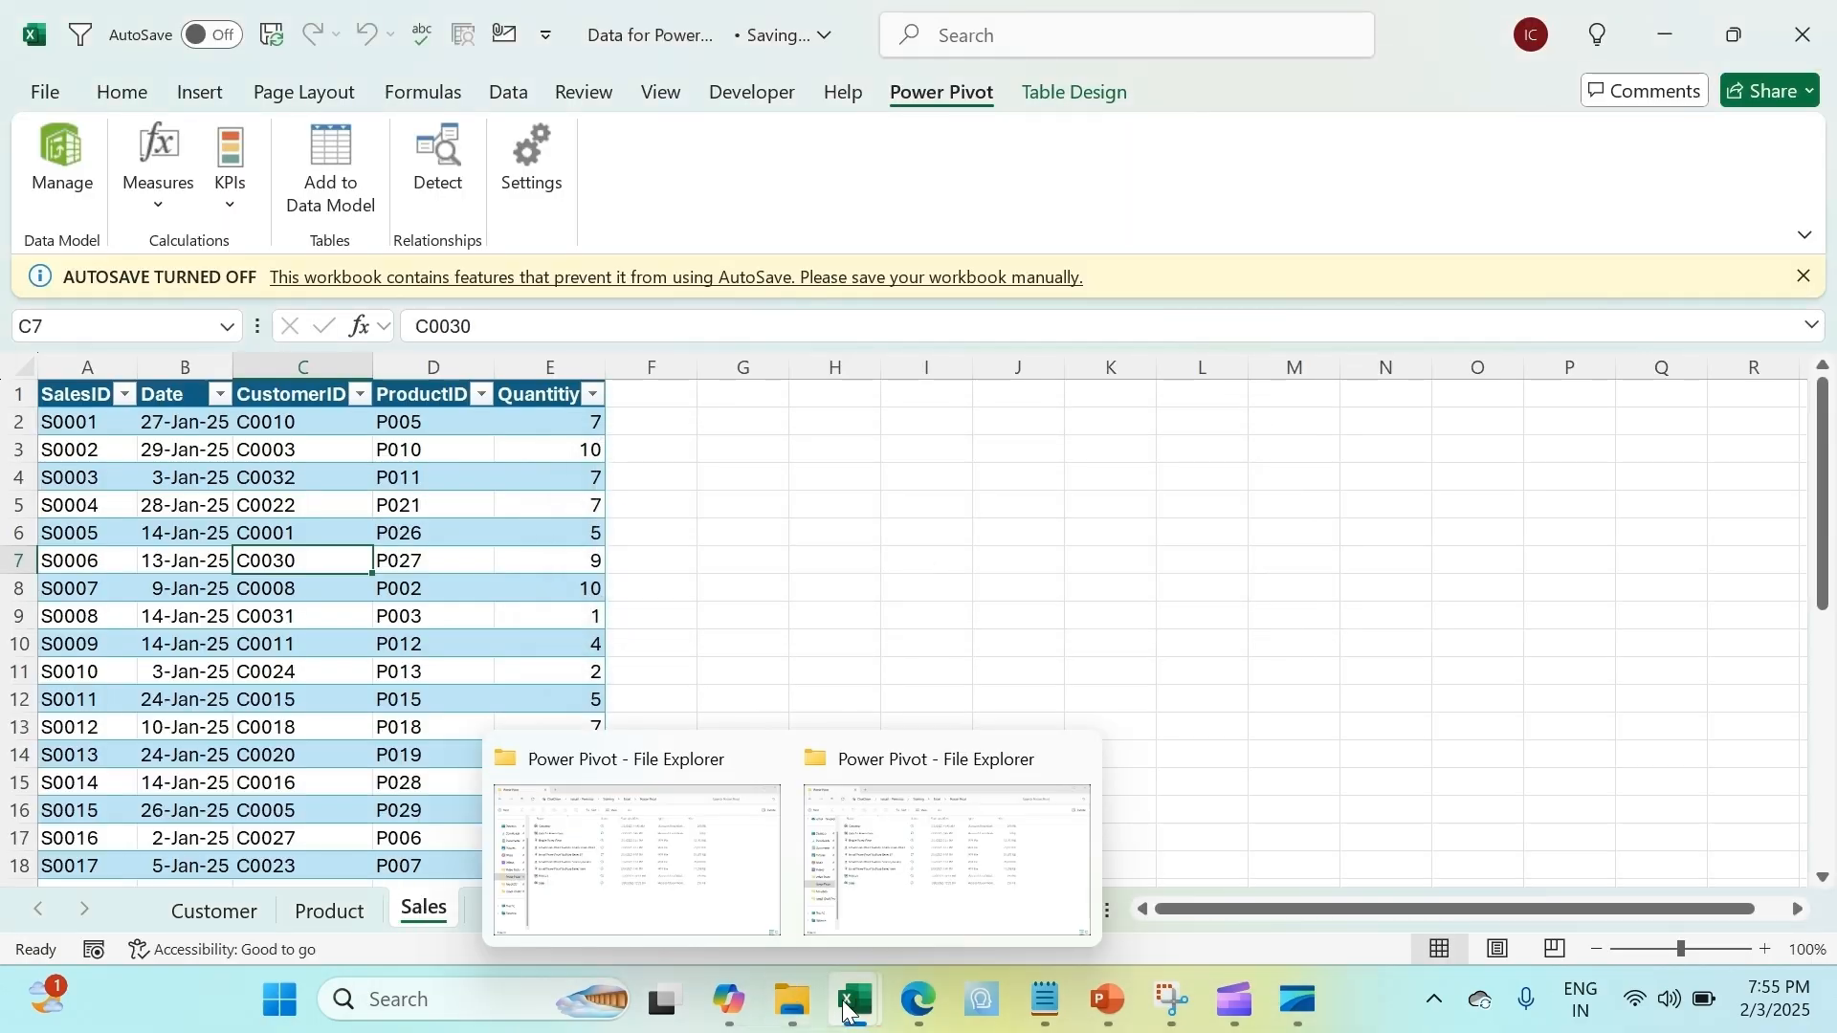
pyautogui.moveTo(844, 1003)
pyautogui.click(926, 892)
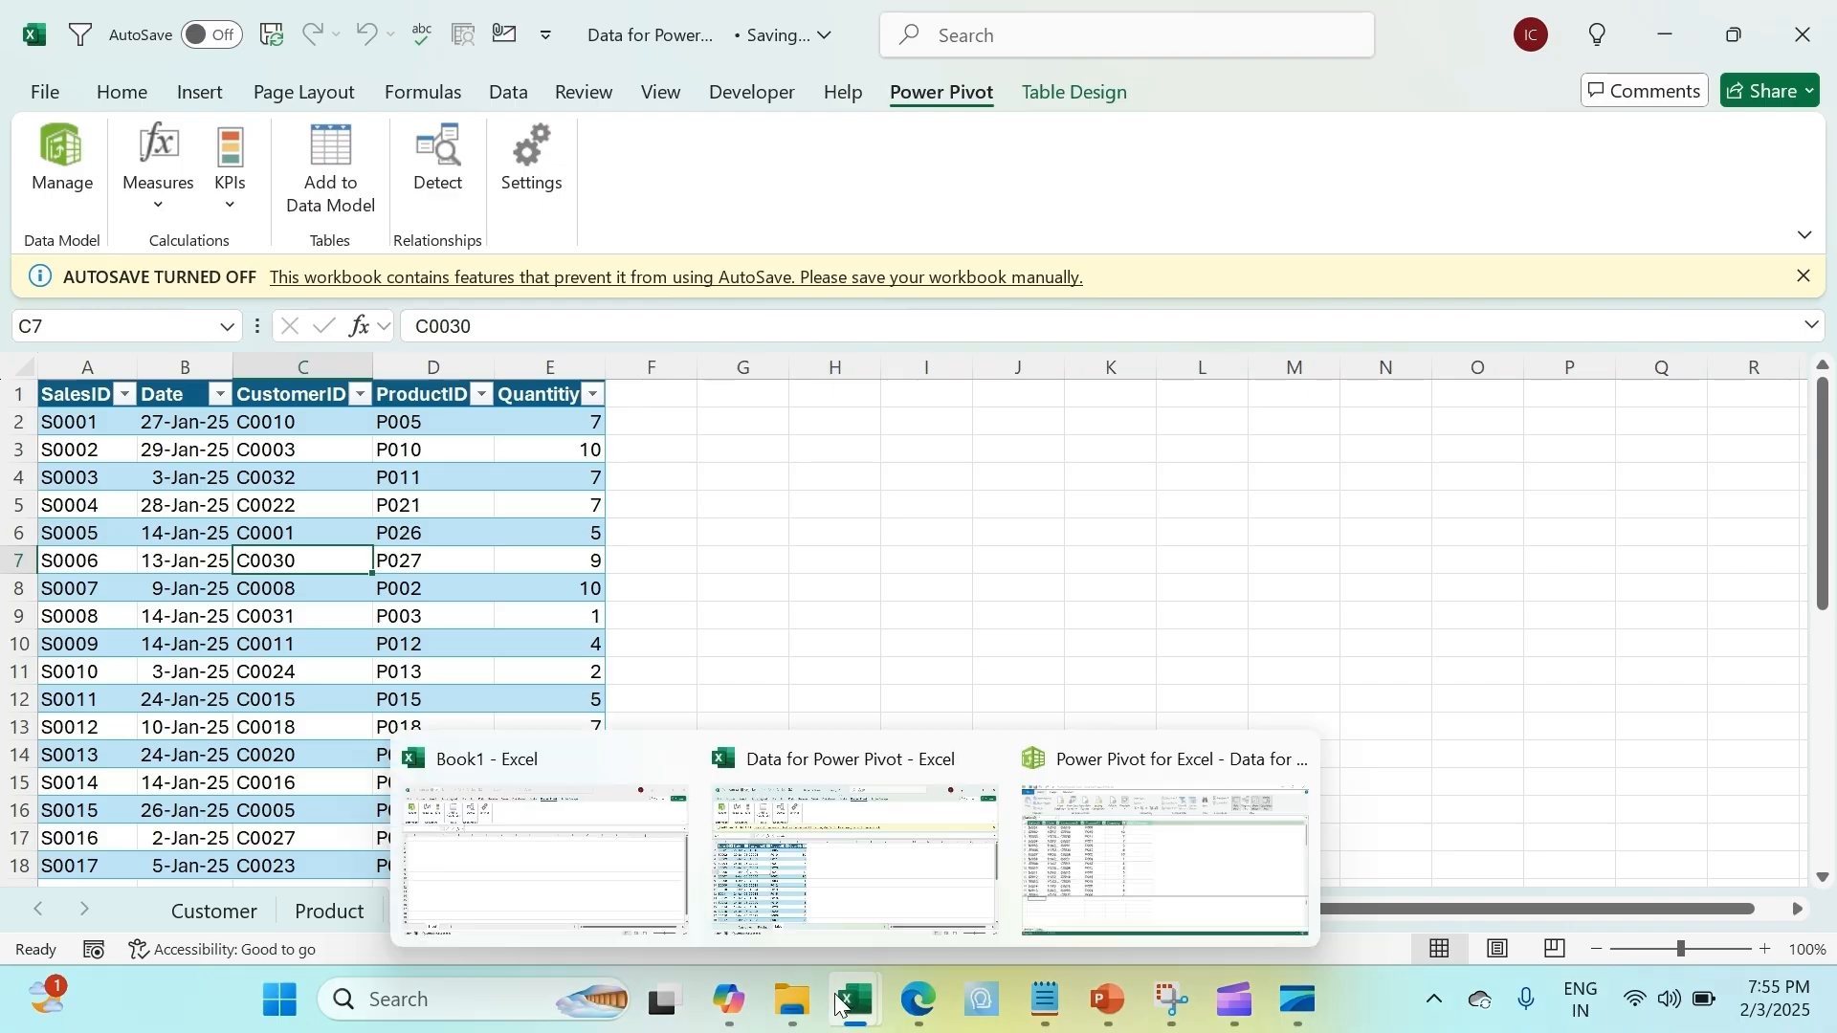
pyautogui.click(1129, 855)
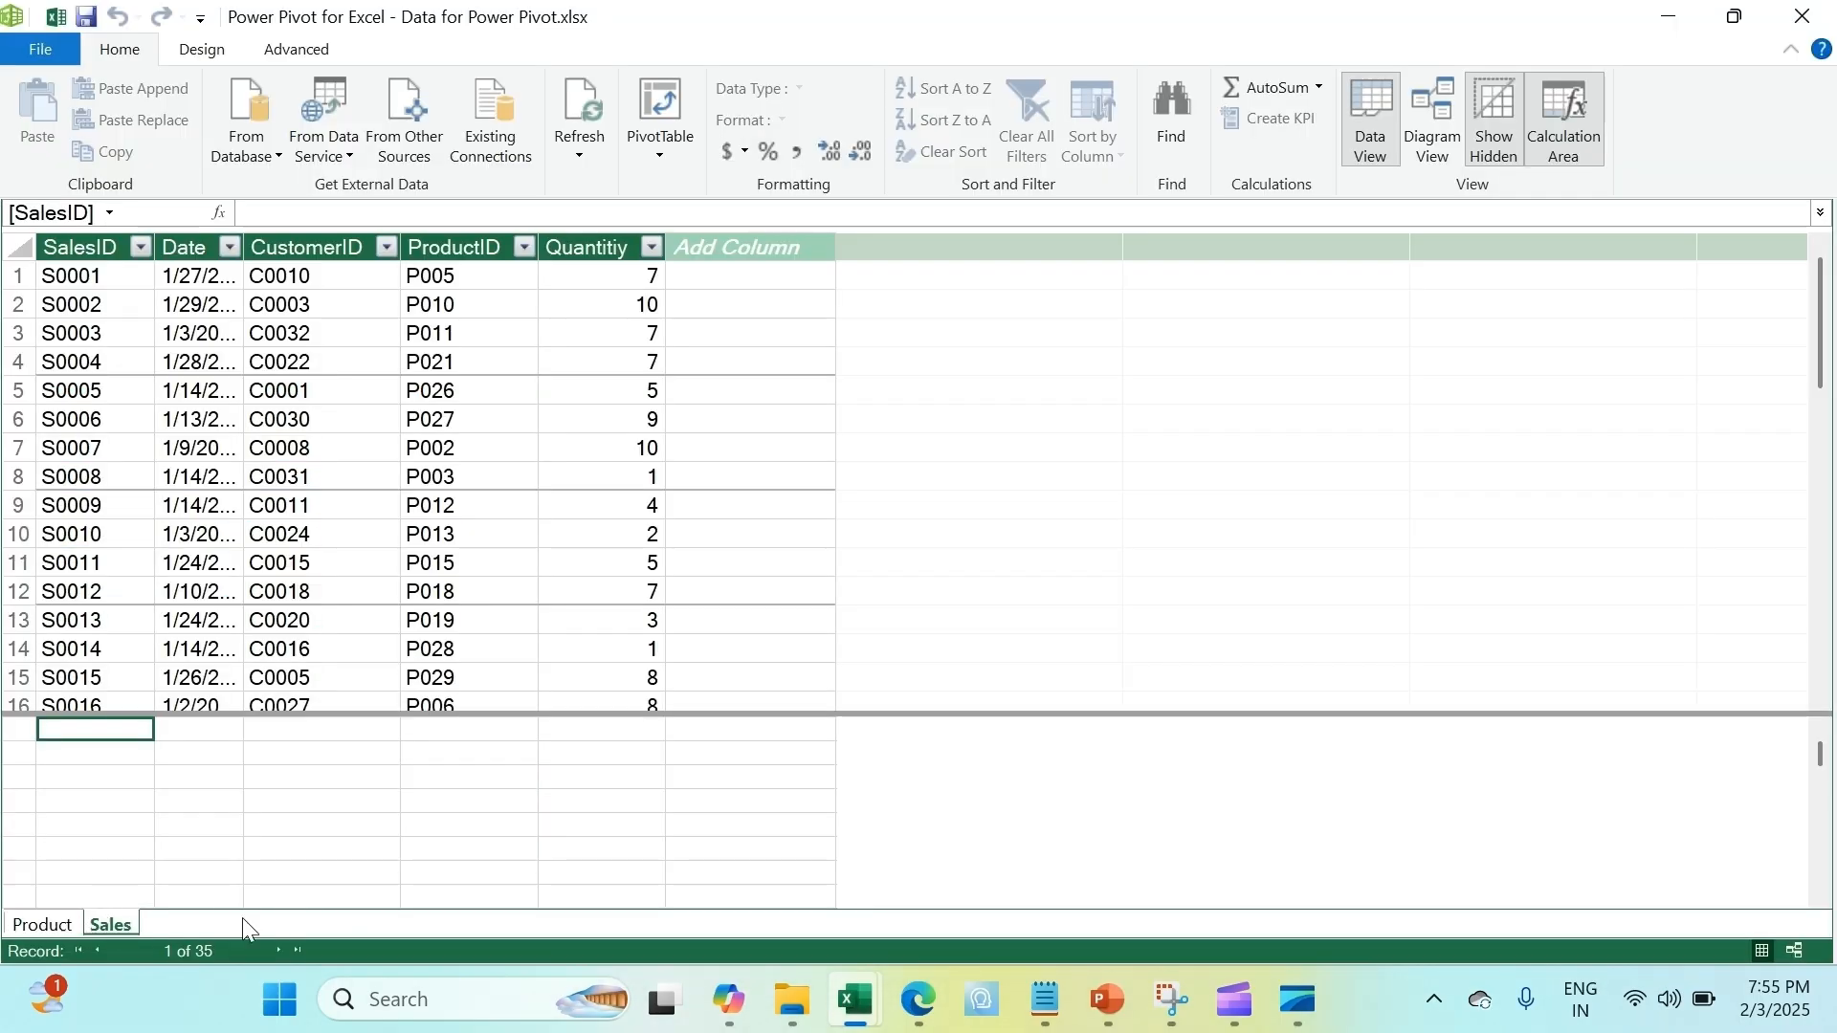
pyautogui.moveTo(854, 1000)
pyautogui.click(812, 904)
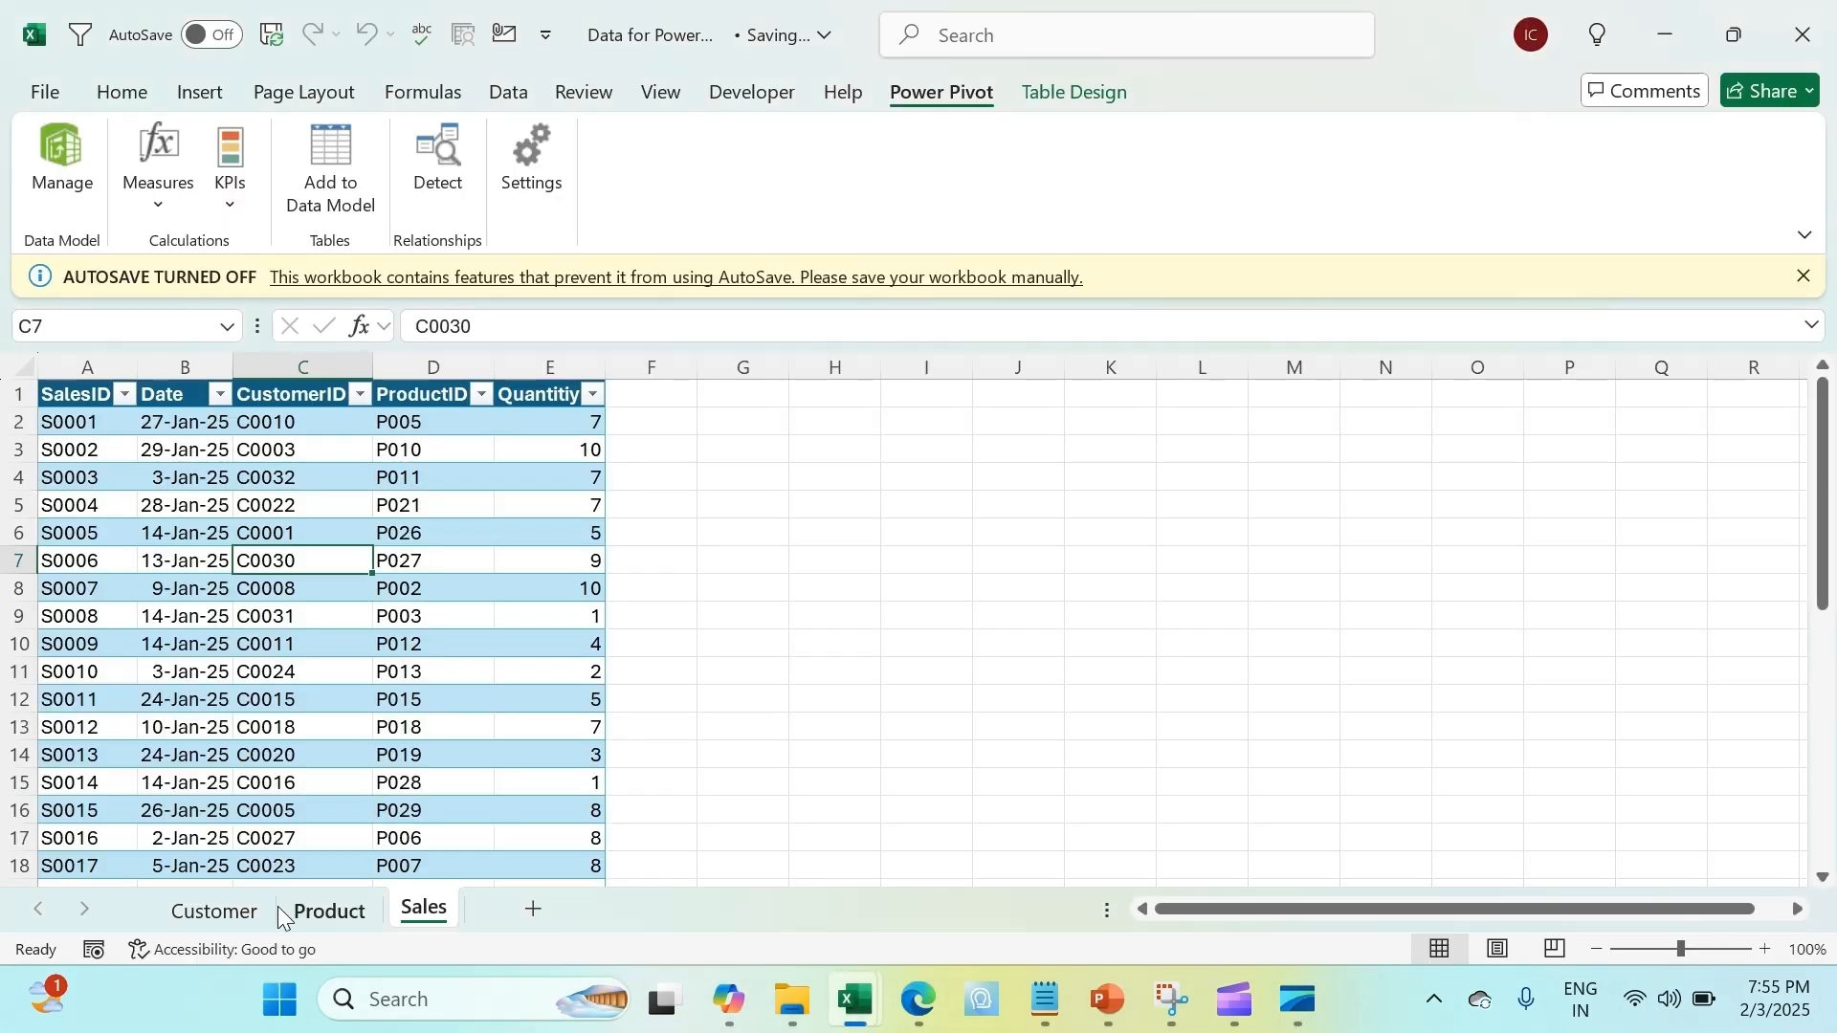
pyautogui.click(245, 911)
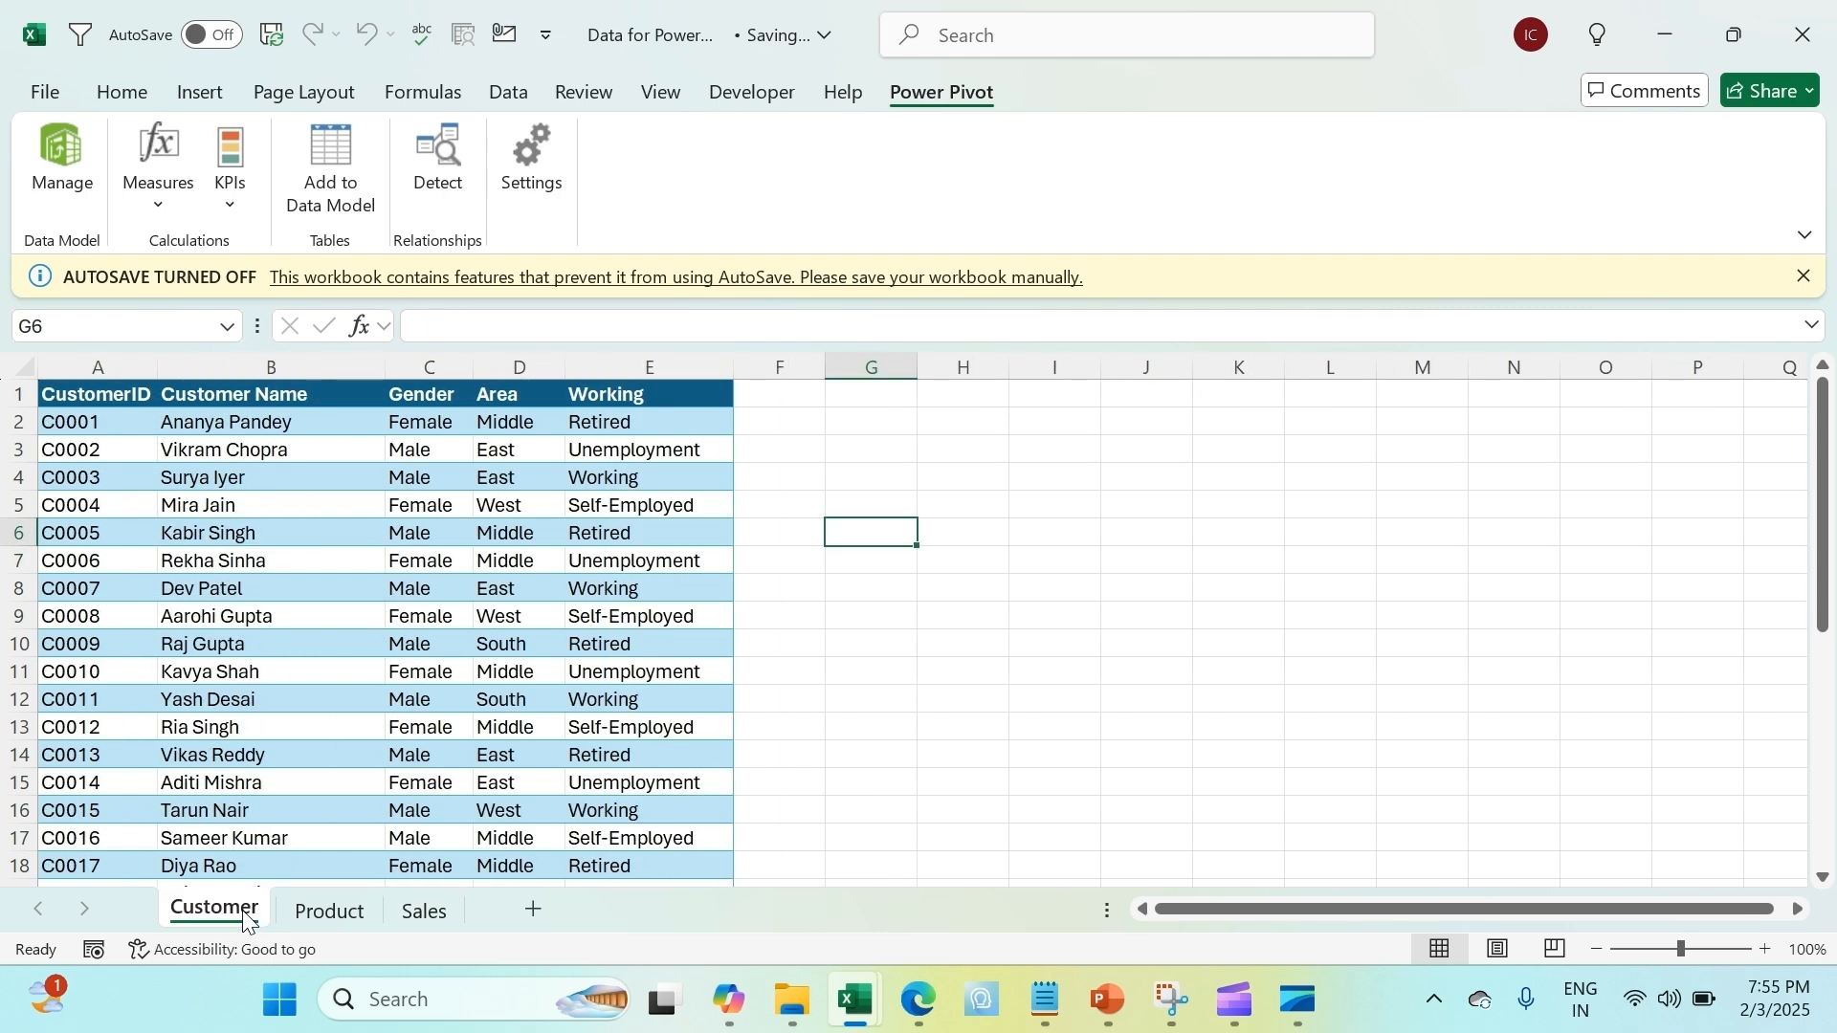
pyautogui.moveTo(855, 999)
pyautogui.click(1091, 857)
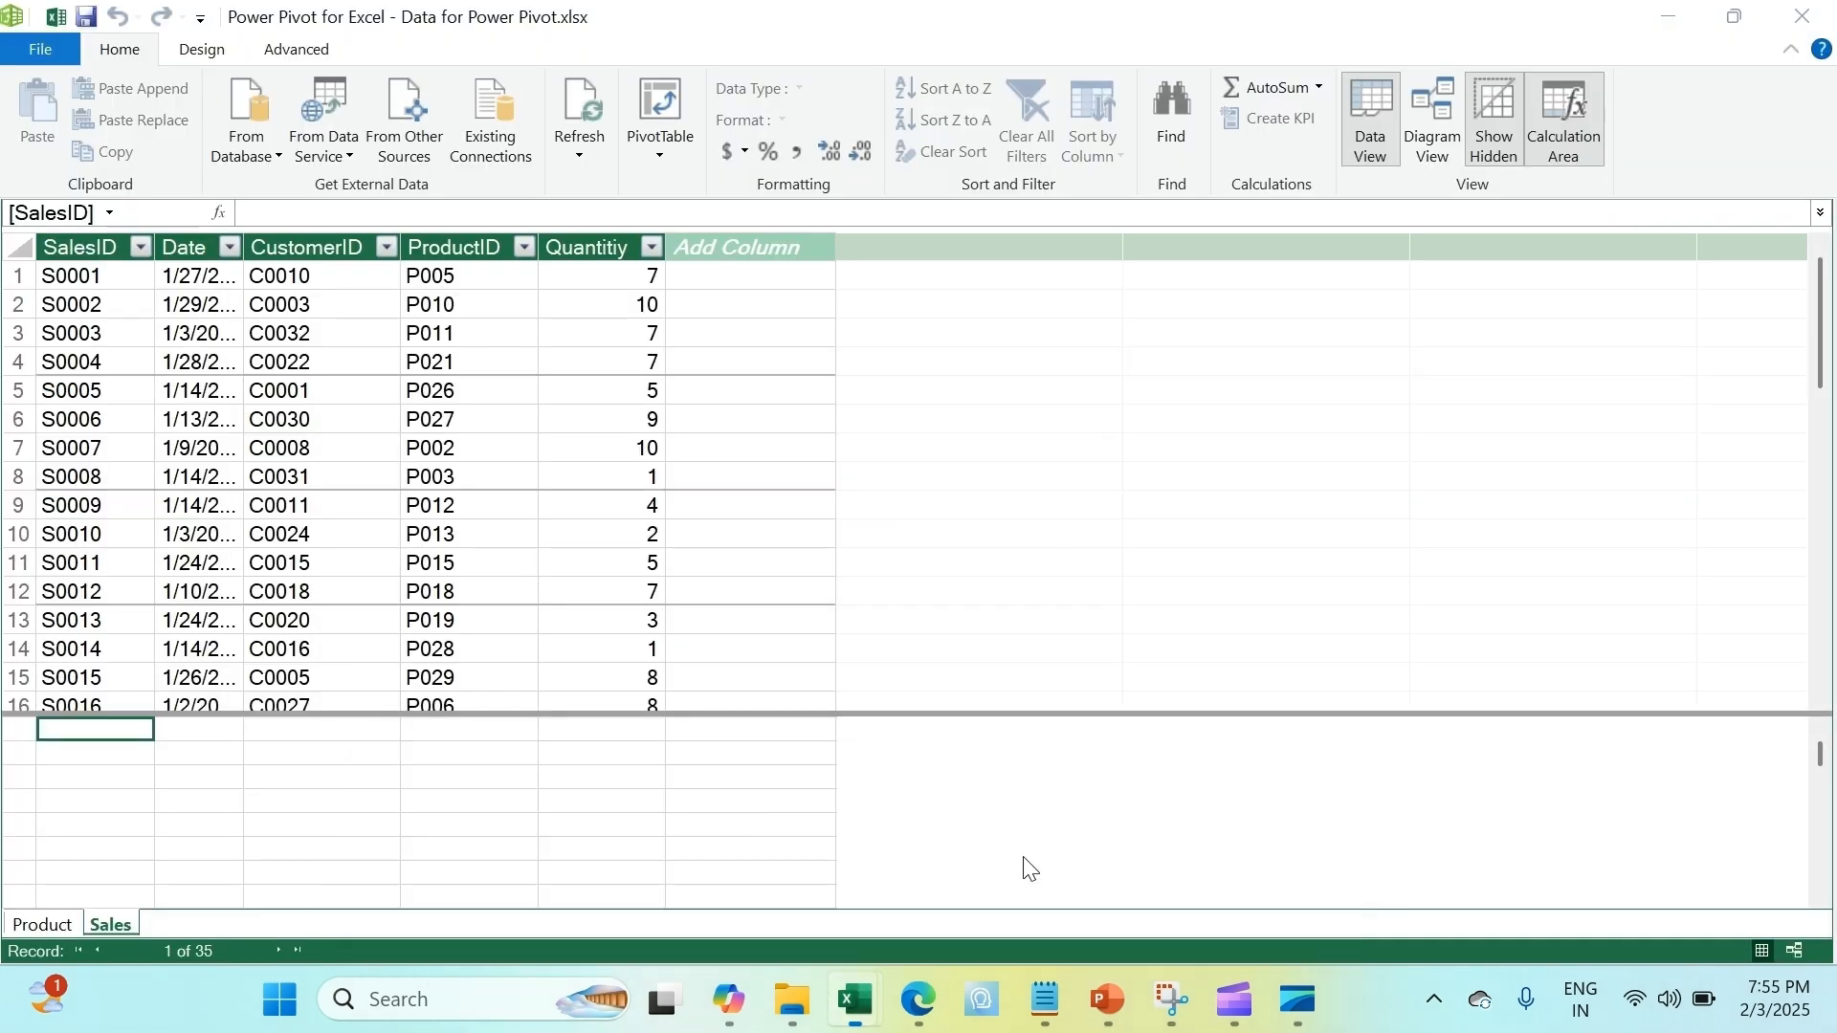
pyautogui.click(60, 924)
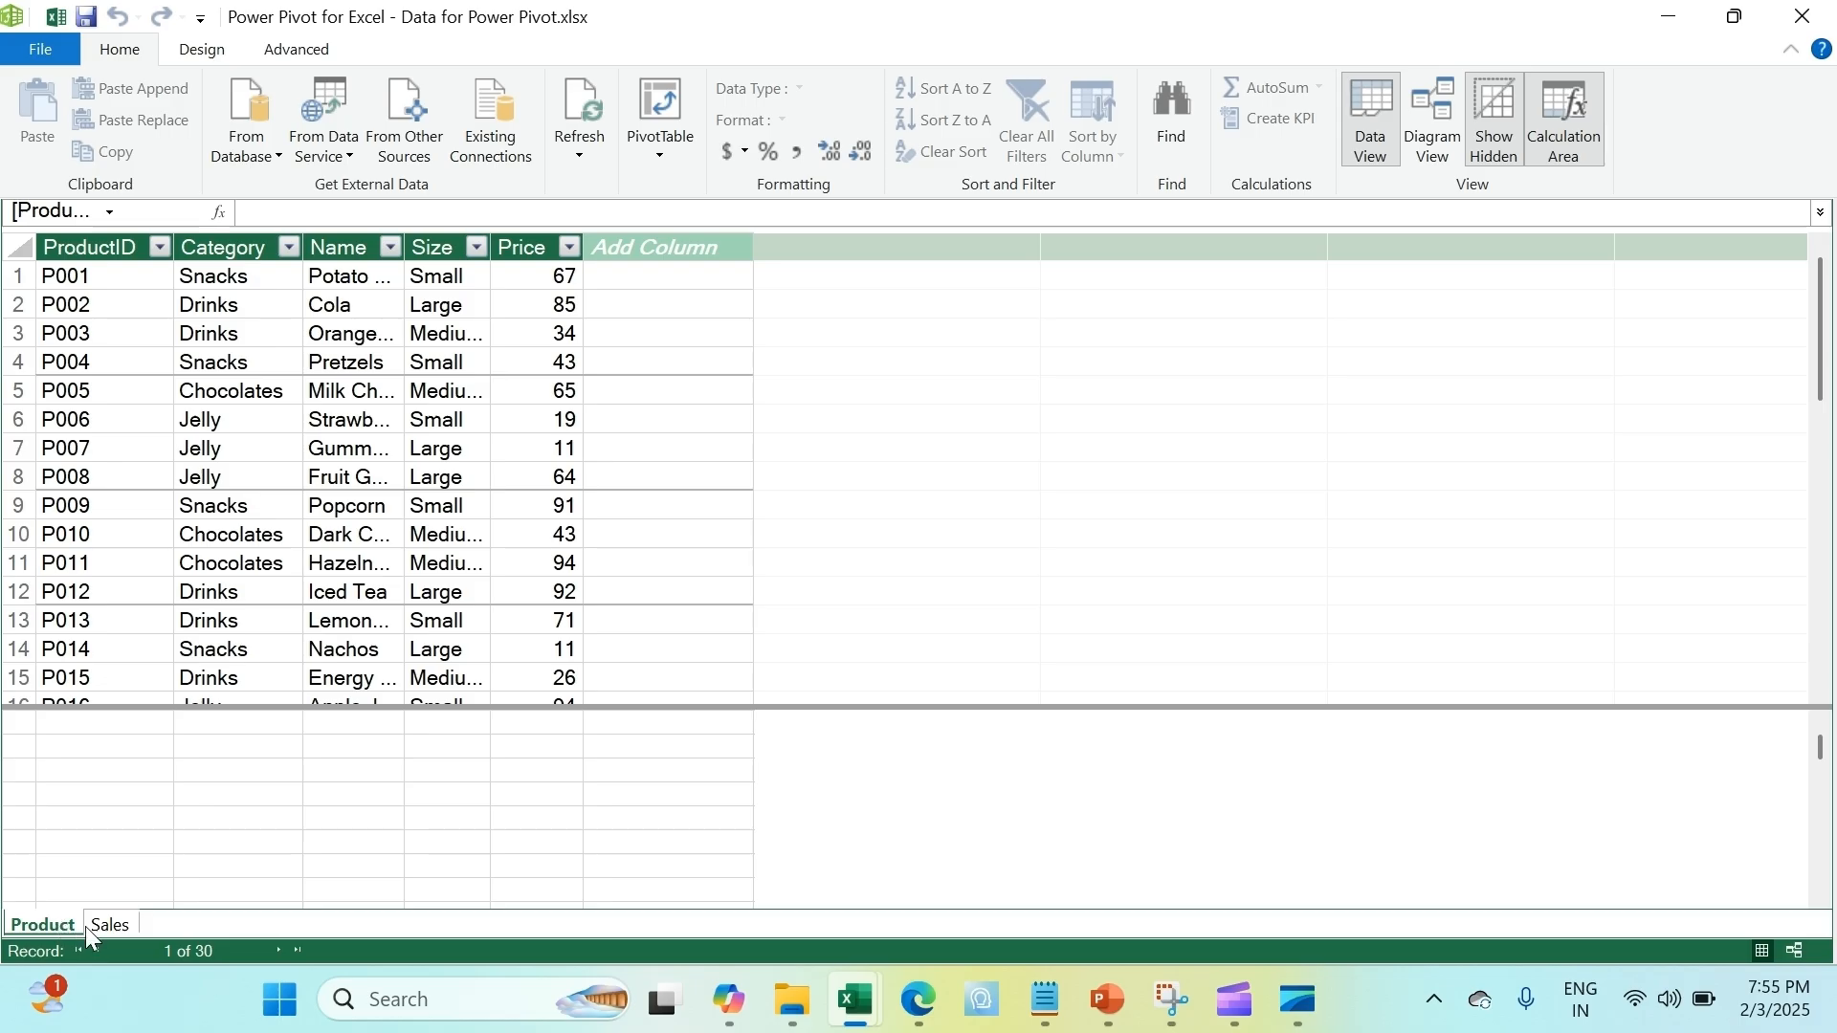
pyautogui.click(112, 926)
# Add the workbook's Customer table to the data model and look through the Product, Sales and Customer tables there
pyautogui.moveTo(855, 1000)
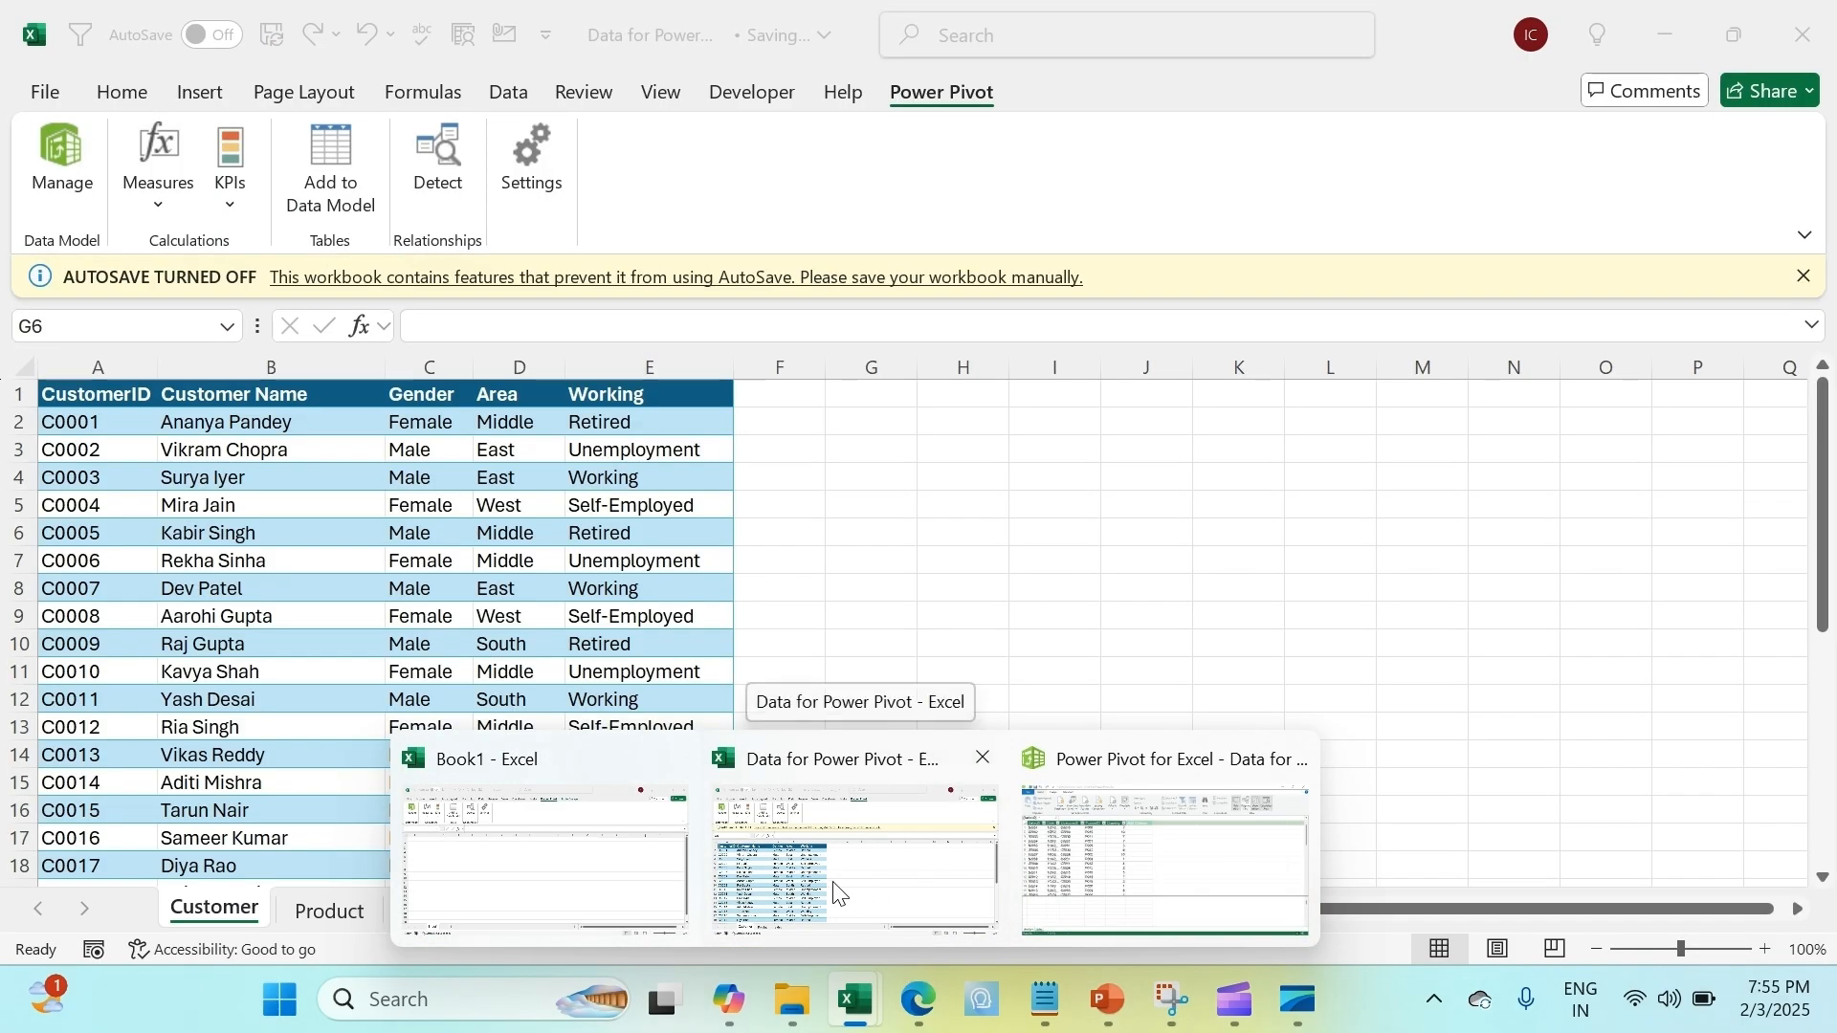
pyautogui.click(839, 892)
pyautogui.click(377, 588)
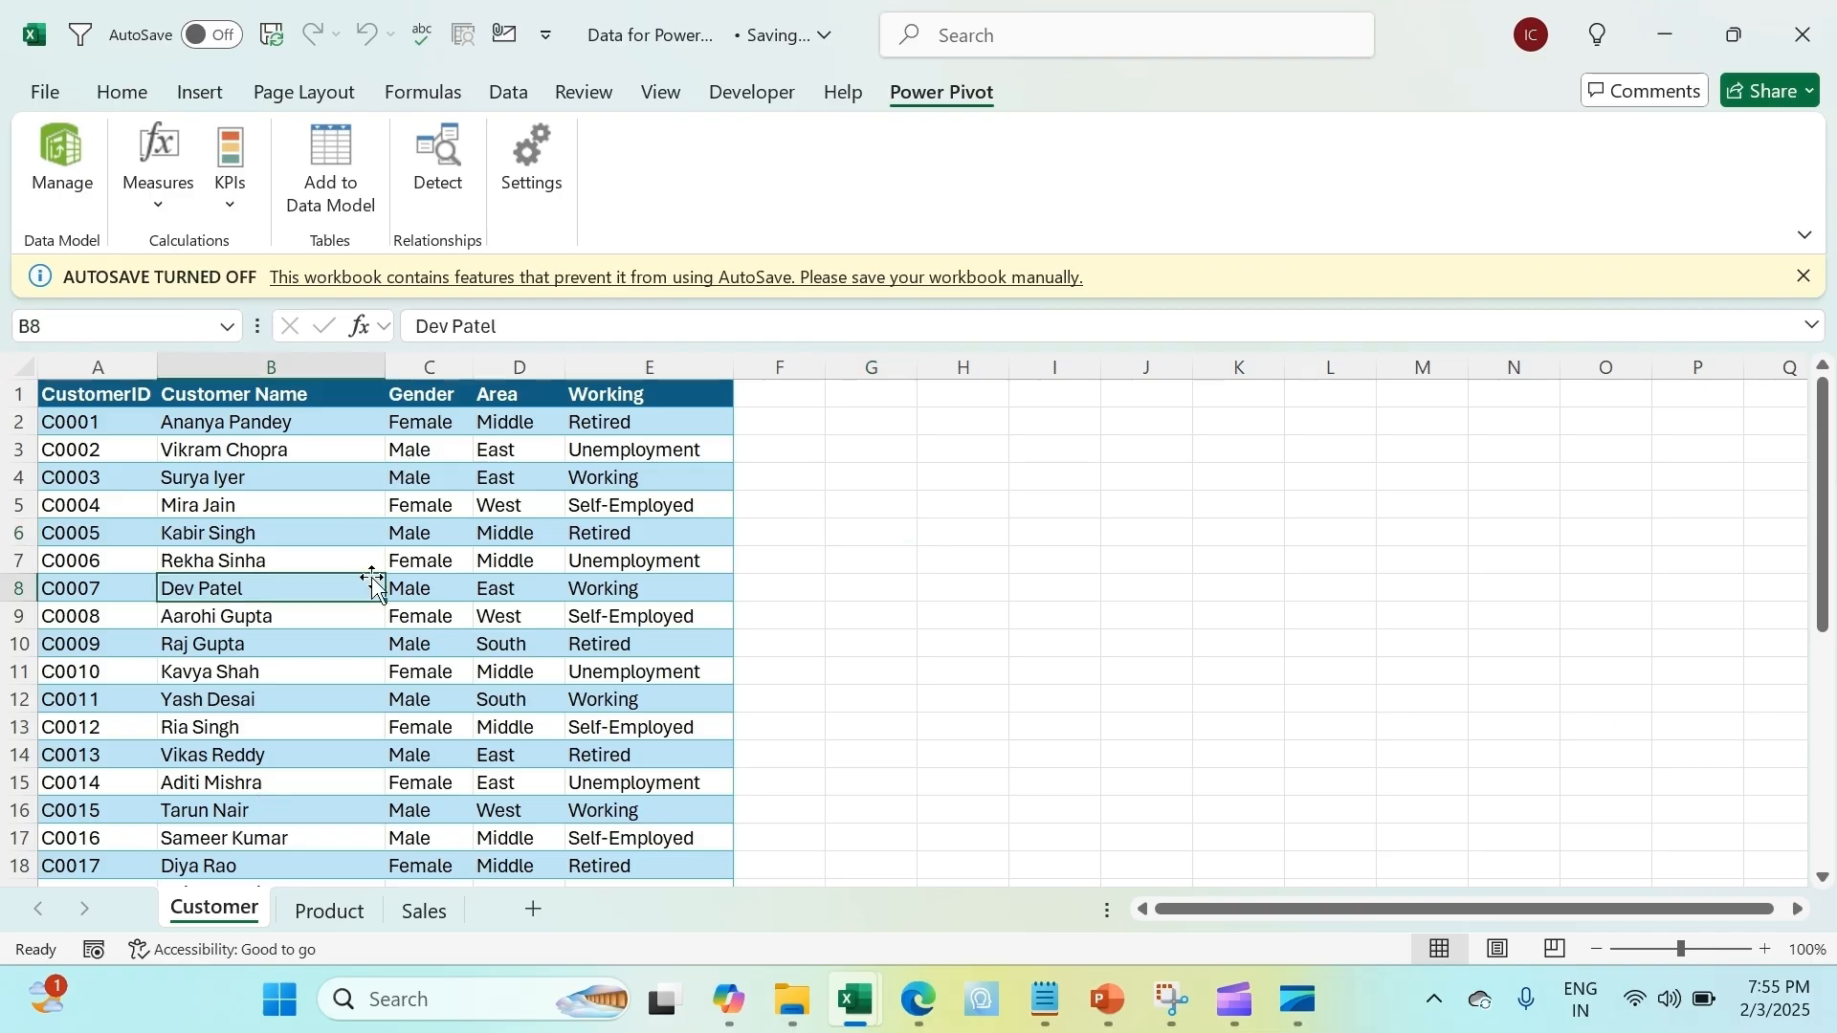
pyautogui.click(330, 164)
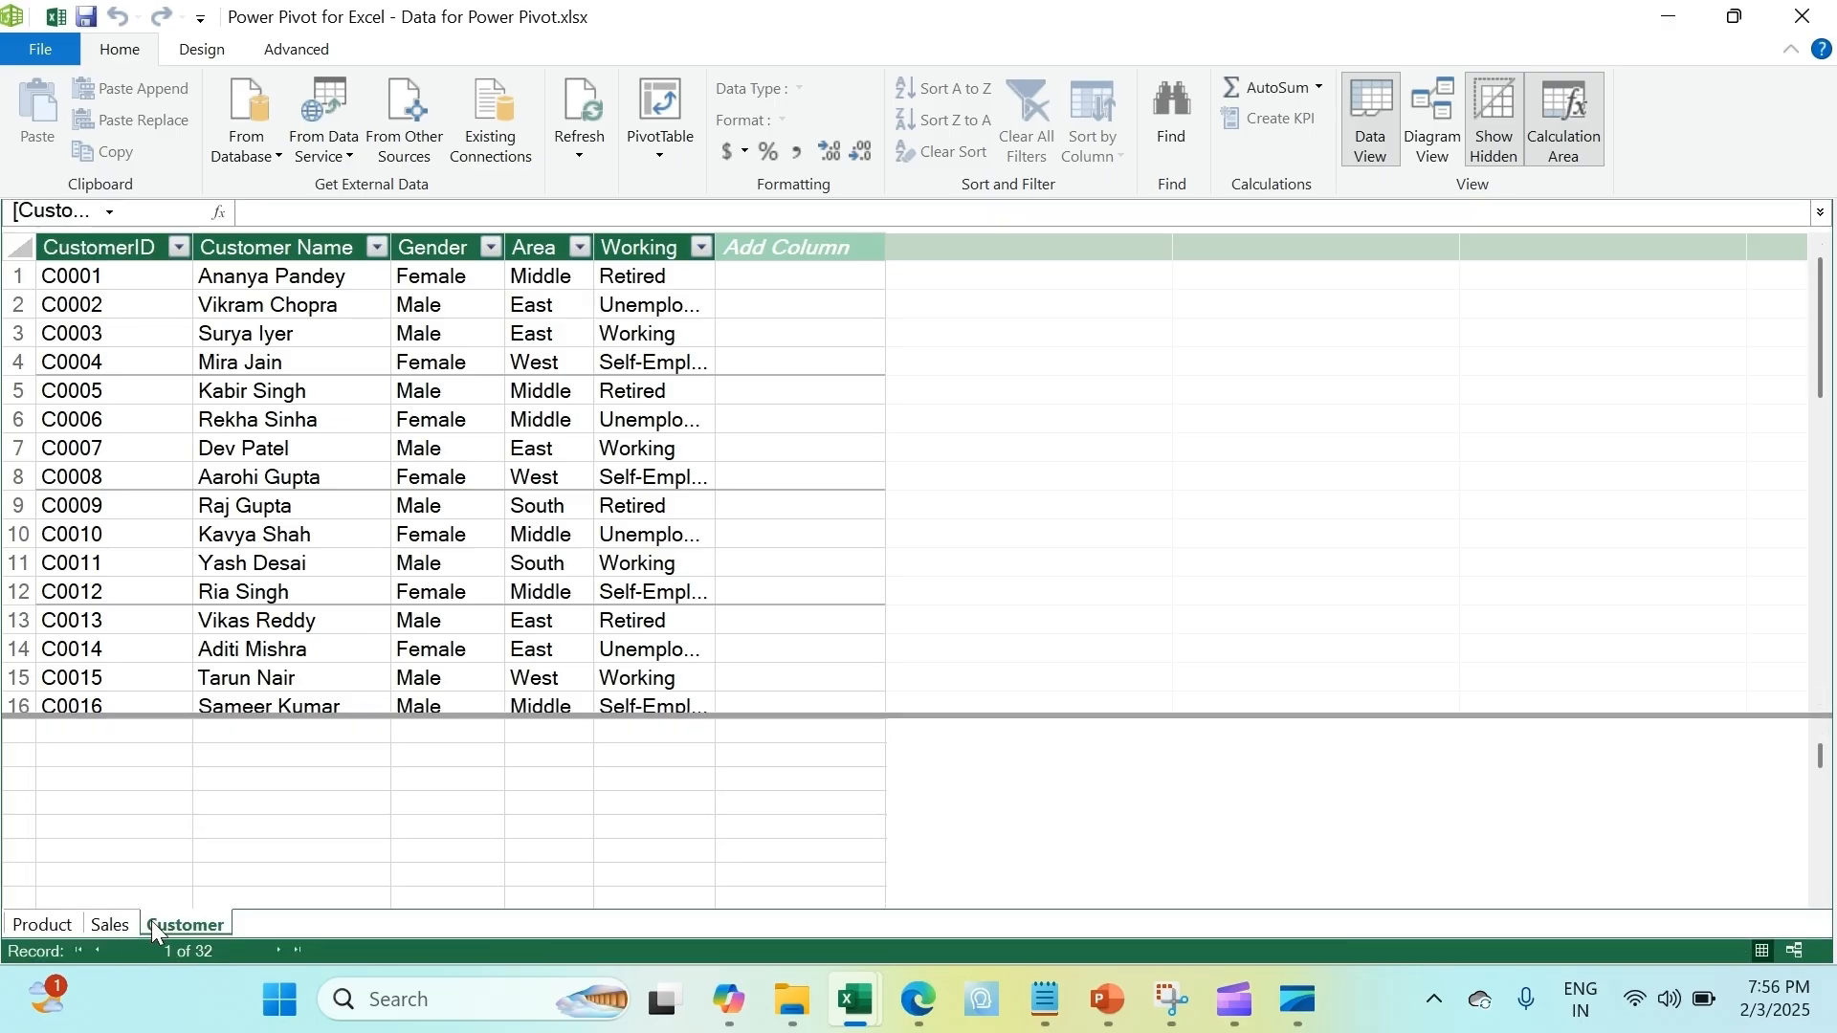
pyautogui.click(57, 926)
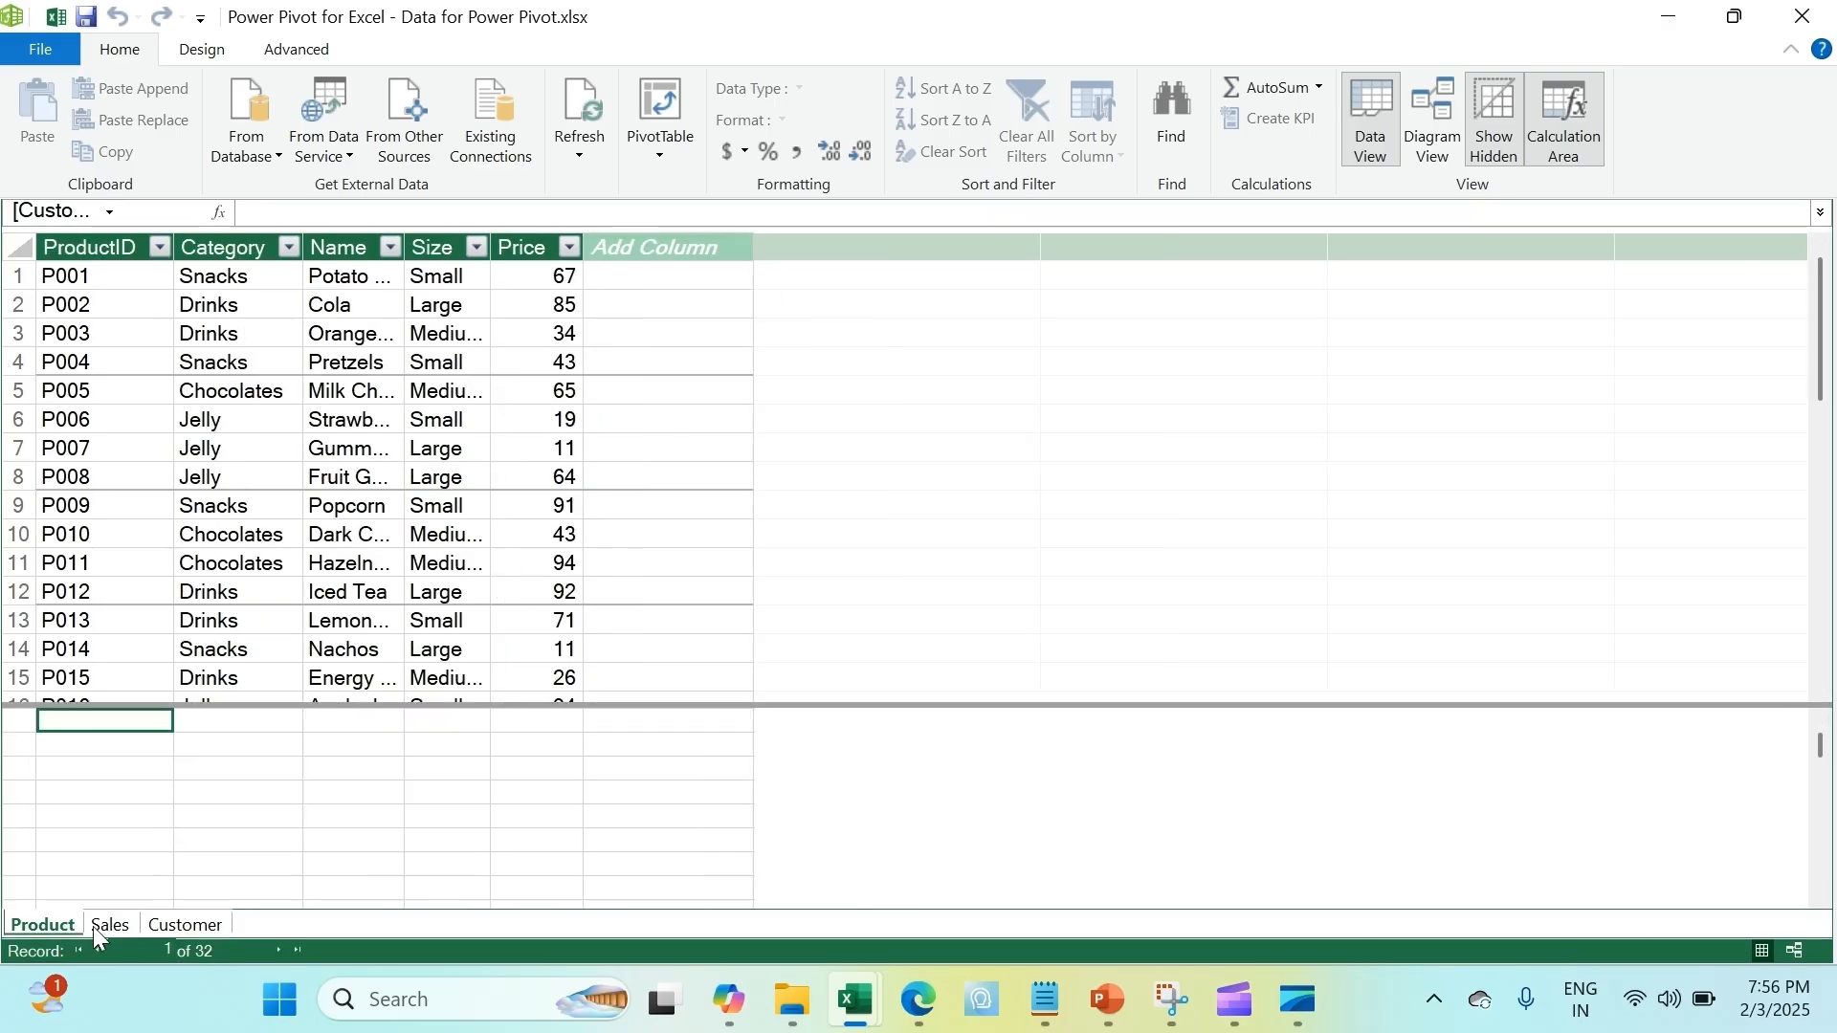
pyautogui.click(120, 925)
pyautogui.click(167, 925)
pyautogui.click(559, 487)
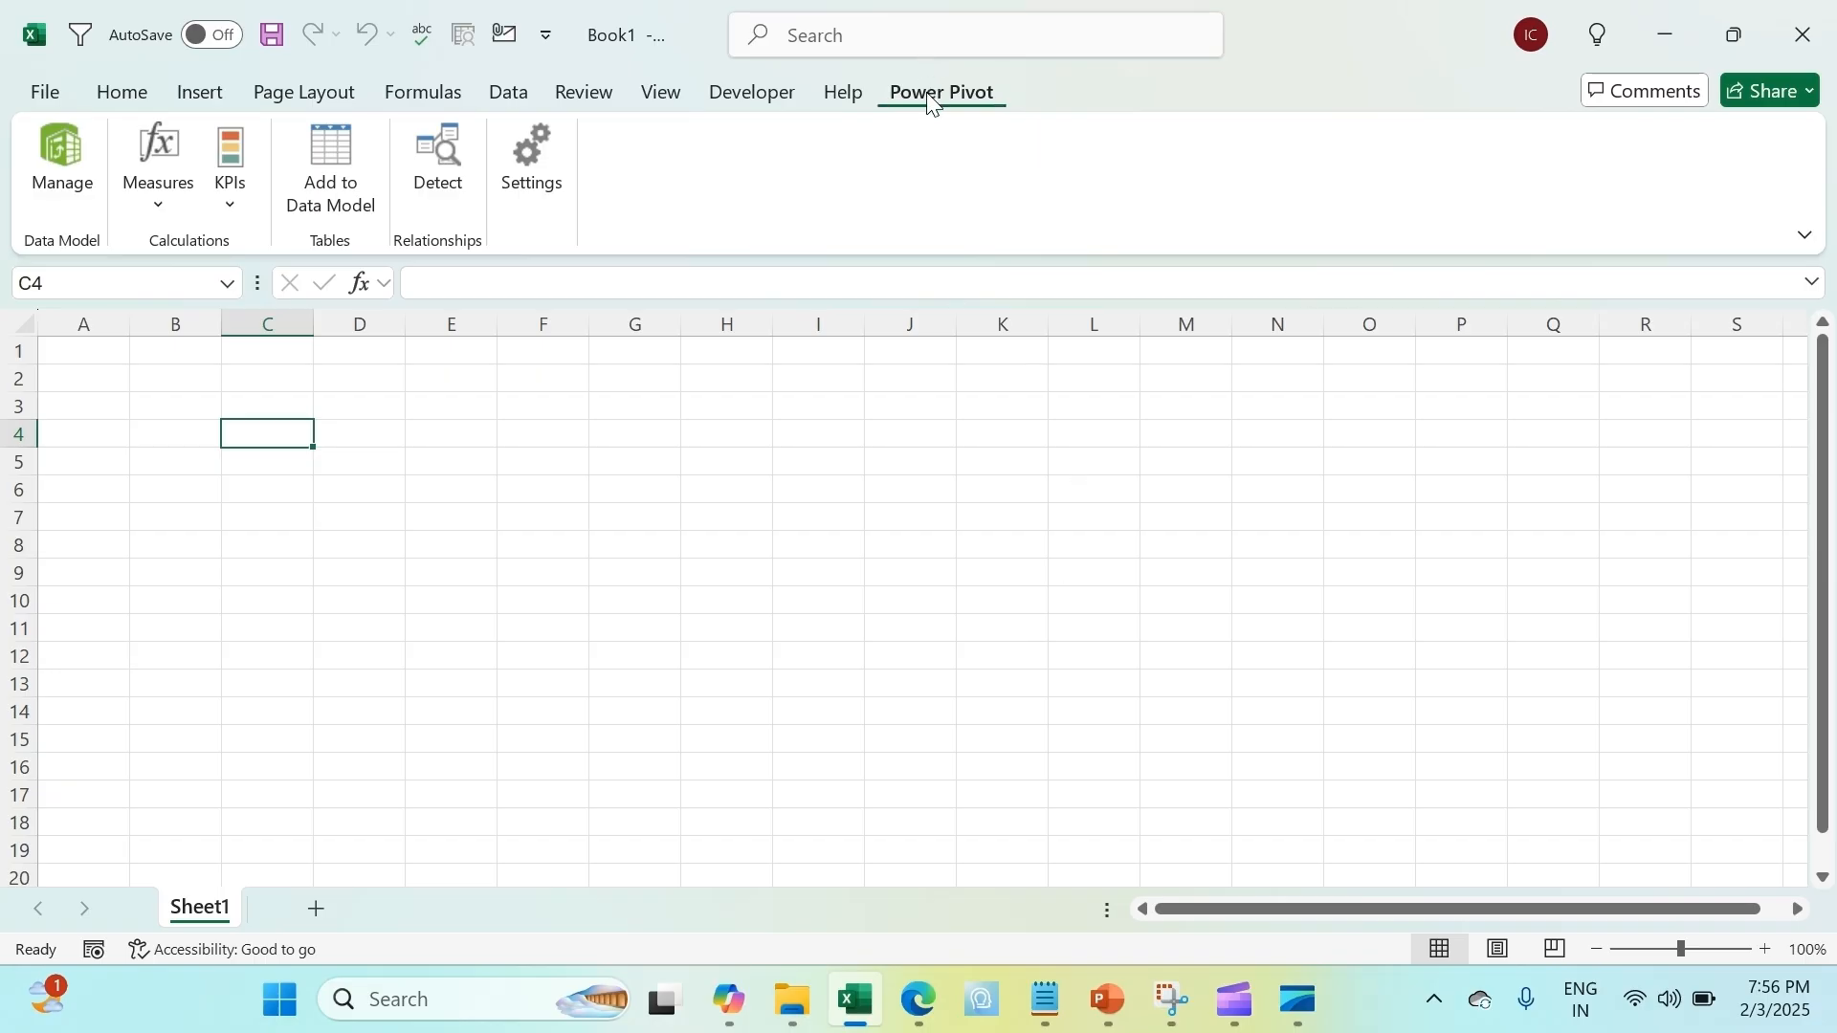
# Open the Power Pivot data model of Book1 and start a table import with Excel File as the source type
pyautogui.click(67, 191)
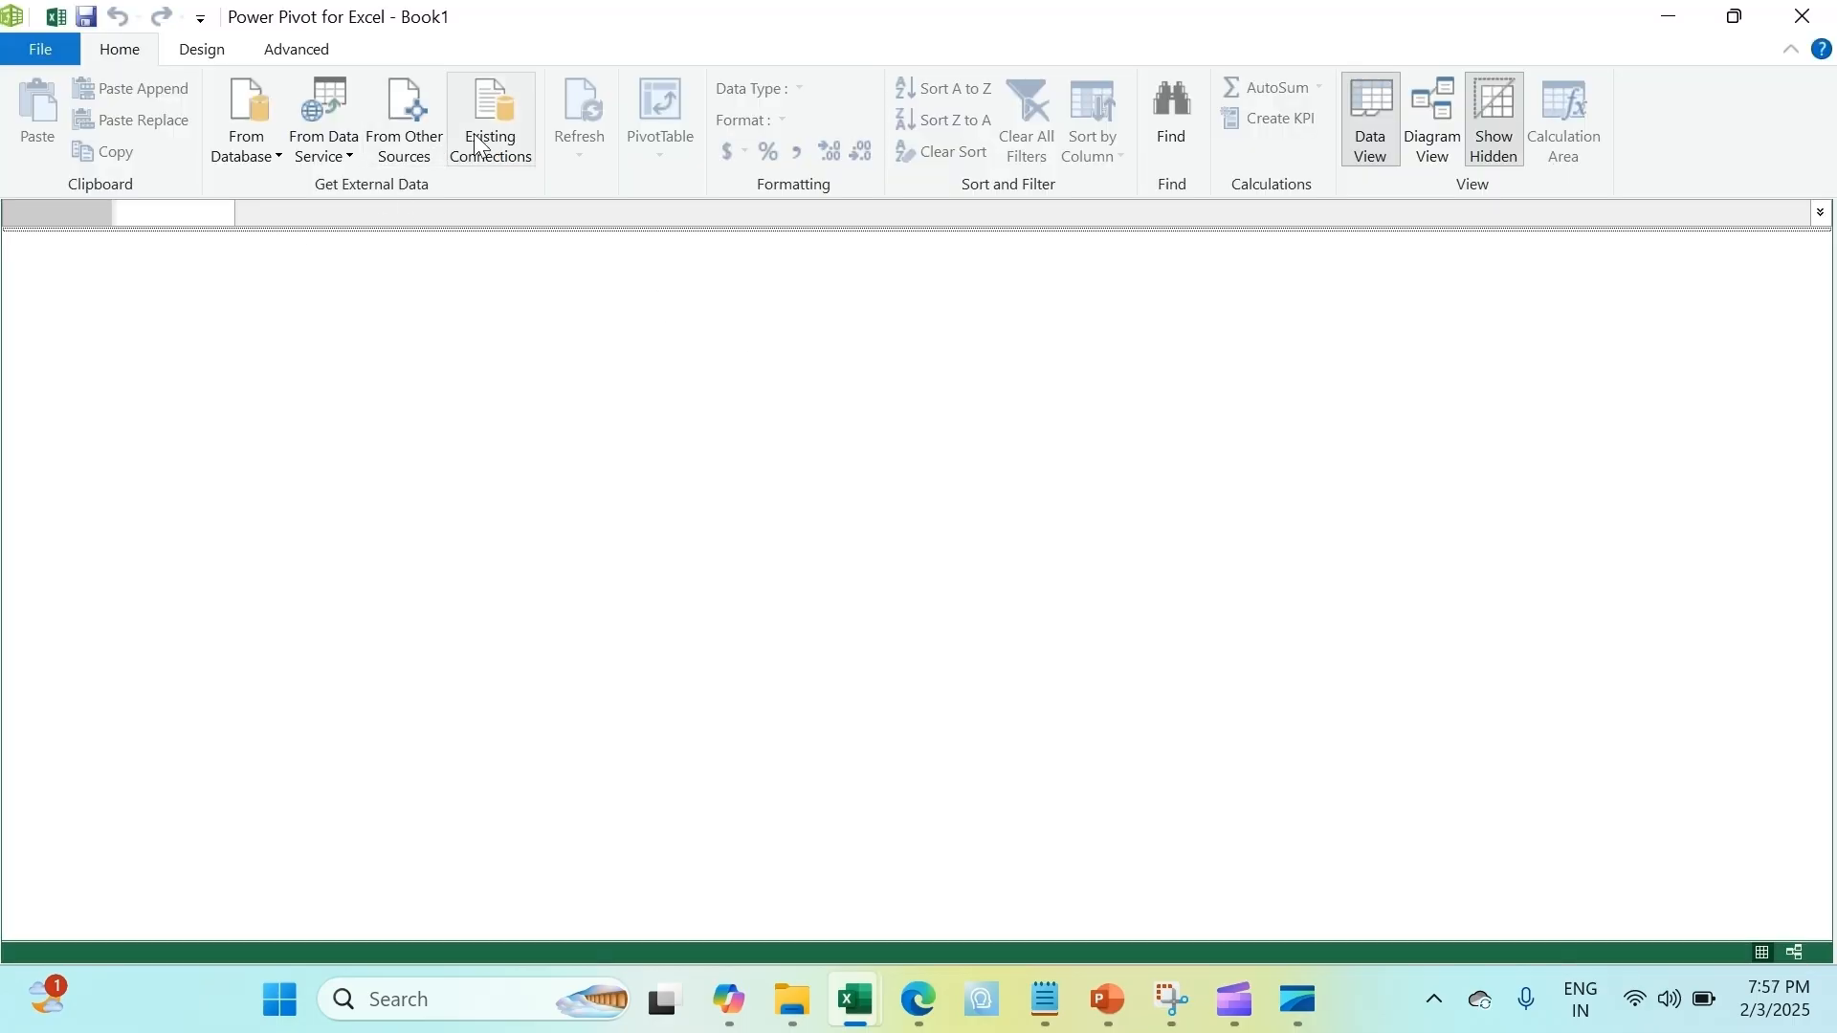
pyautogui.click(423, 128)
pyautogui.scroll(-2, 859, 570)
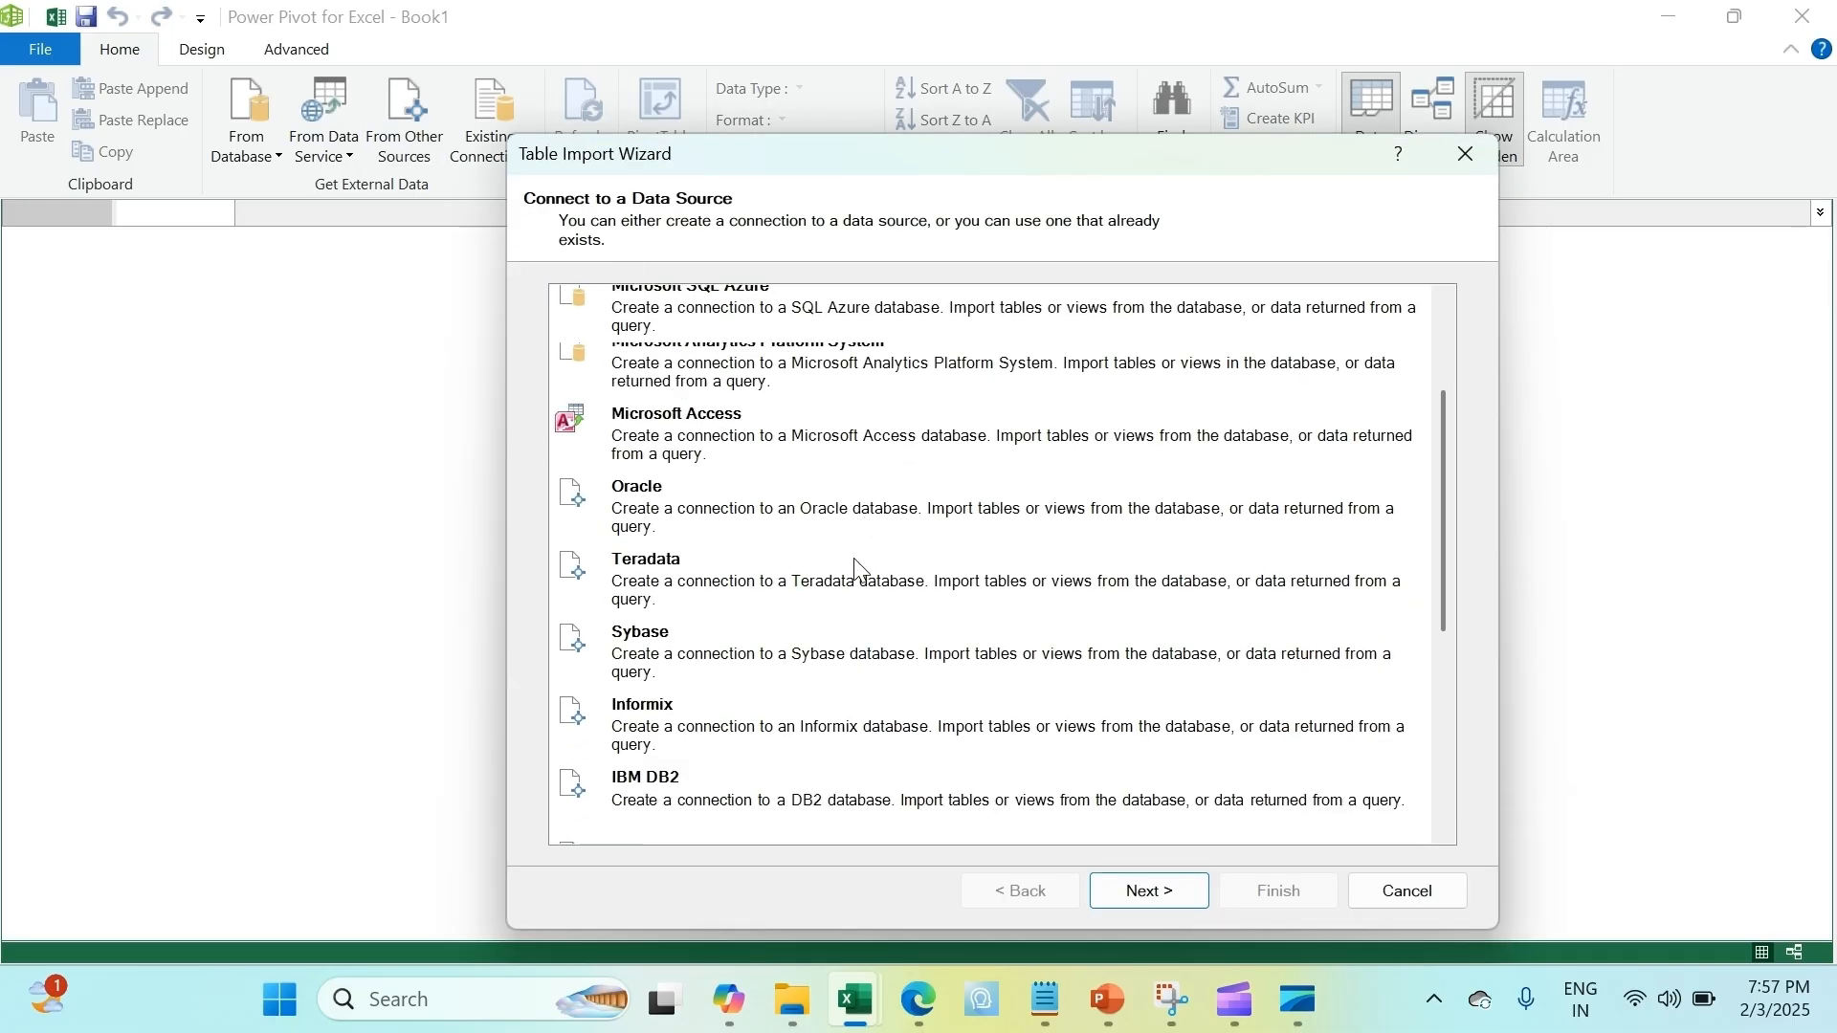
pyautogui.scroll(-5, 856, 565)
pyautogui.click(727, 722)
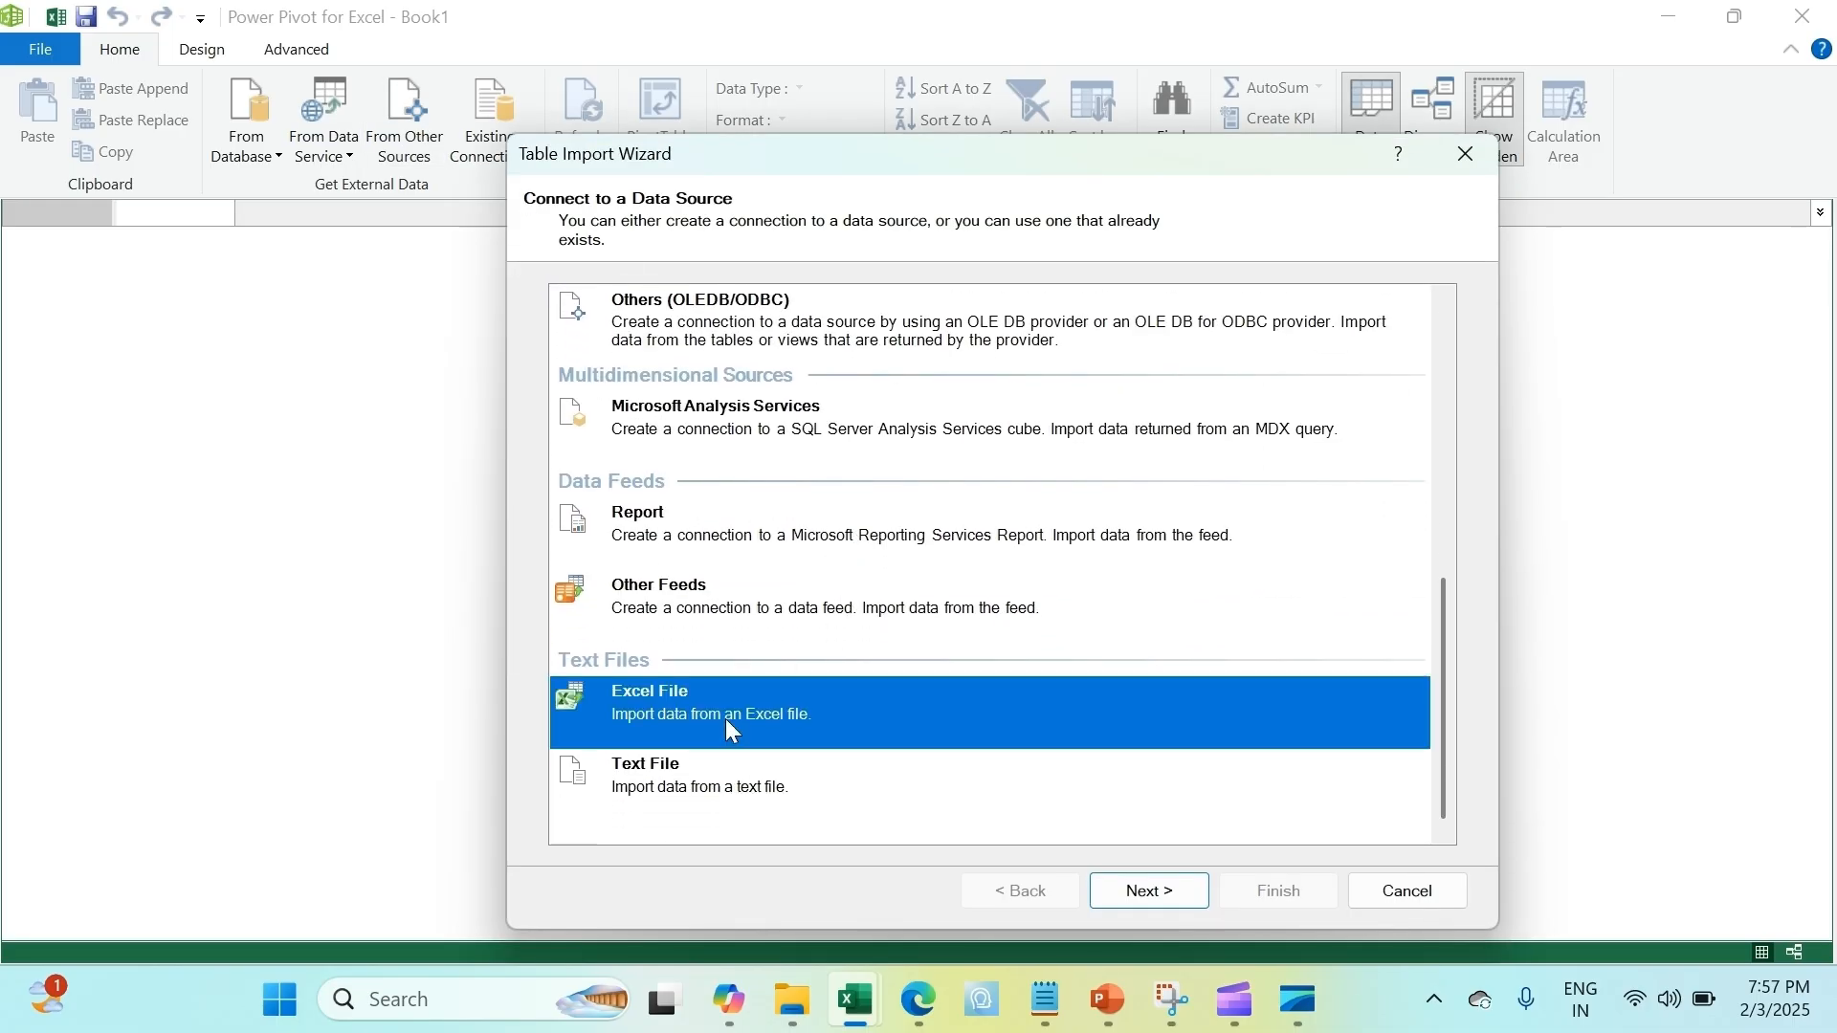
pyautogui.click(1144, 888)
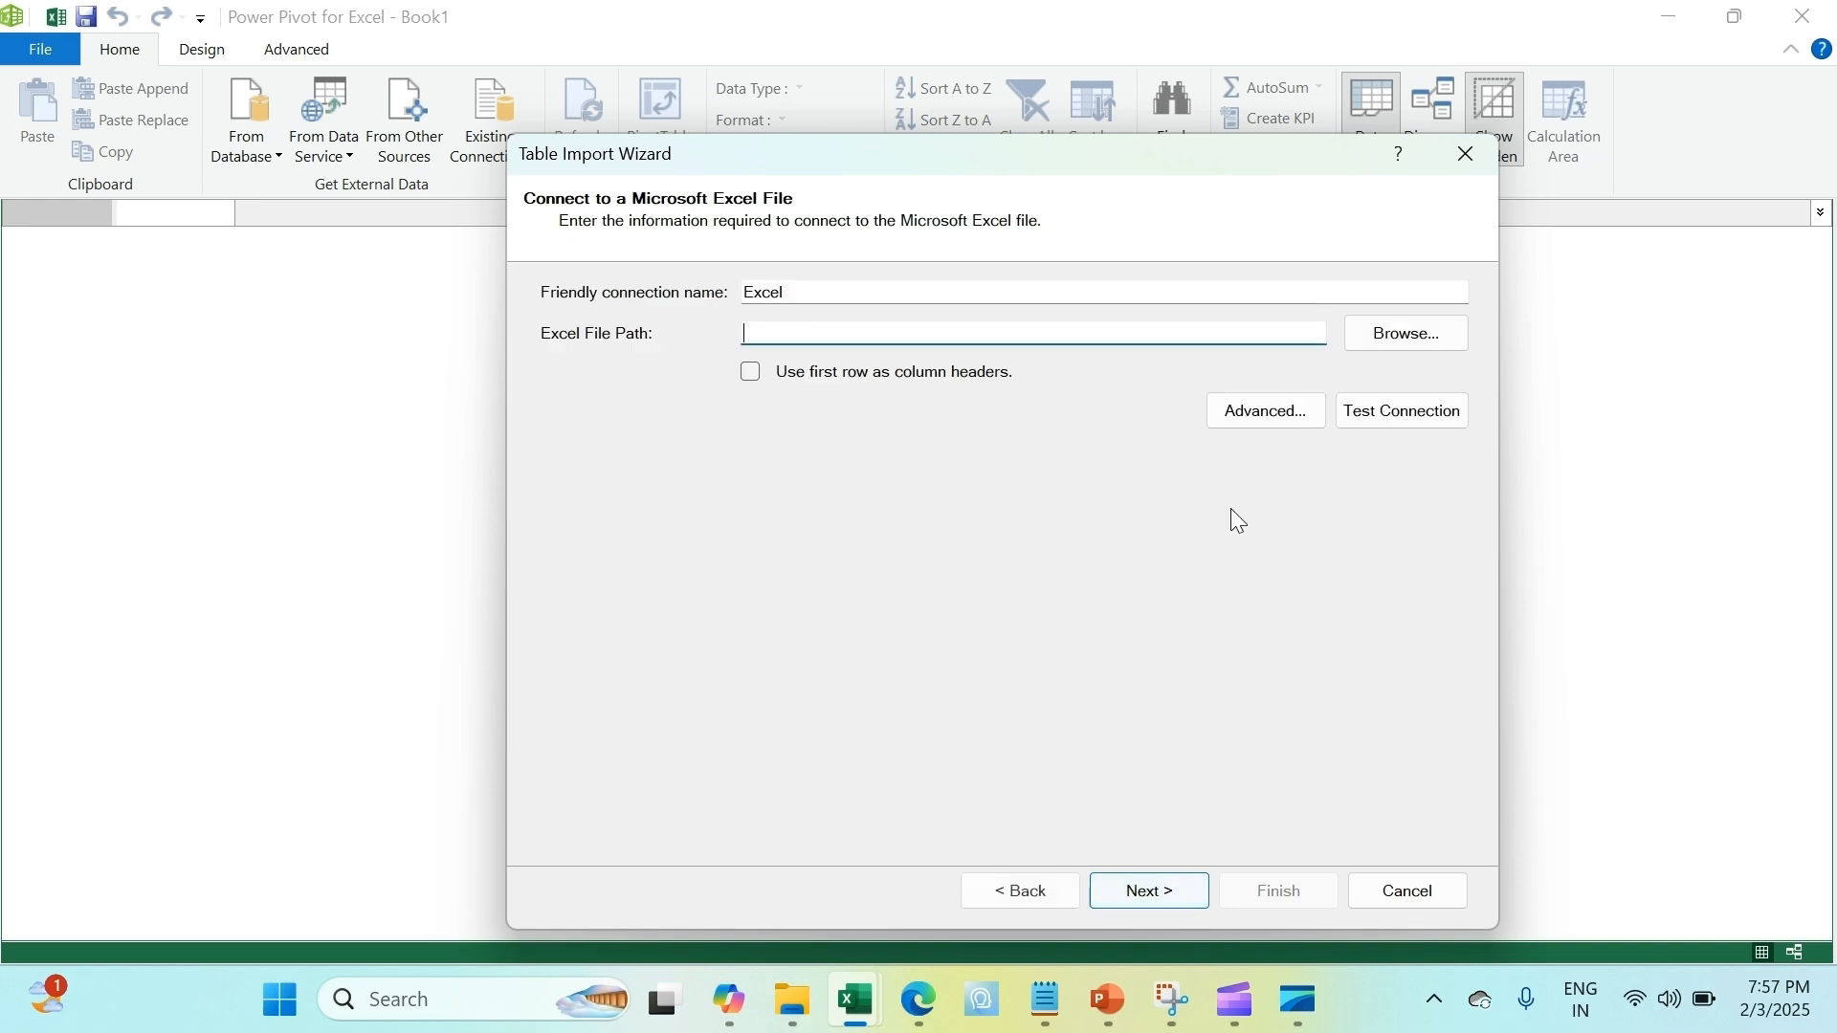
# Choose the Data for Power Pivot workbook as the import's source file and test the connection
pyautogui.click(1390, 352)
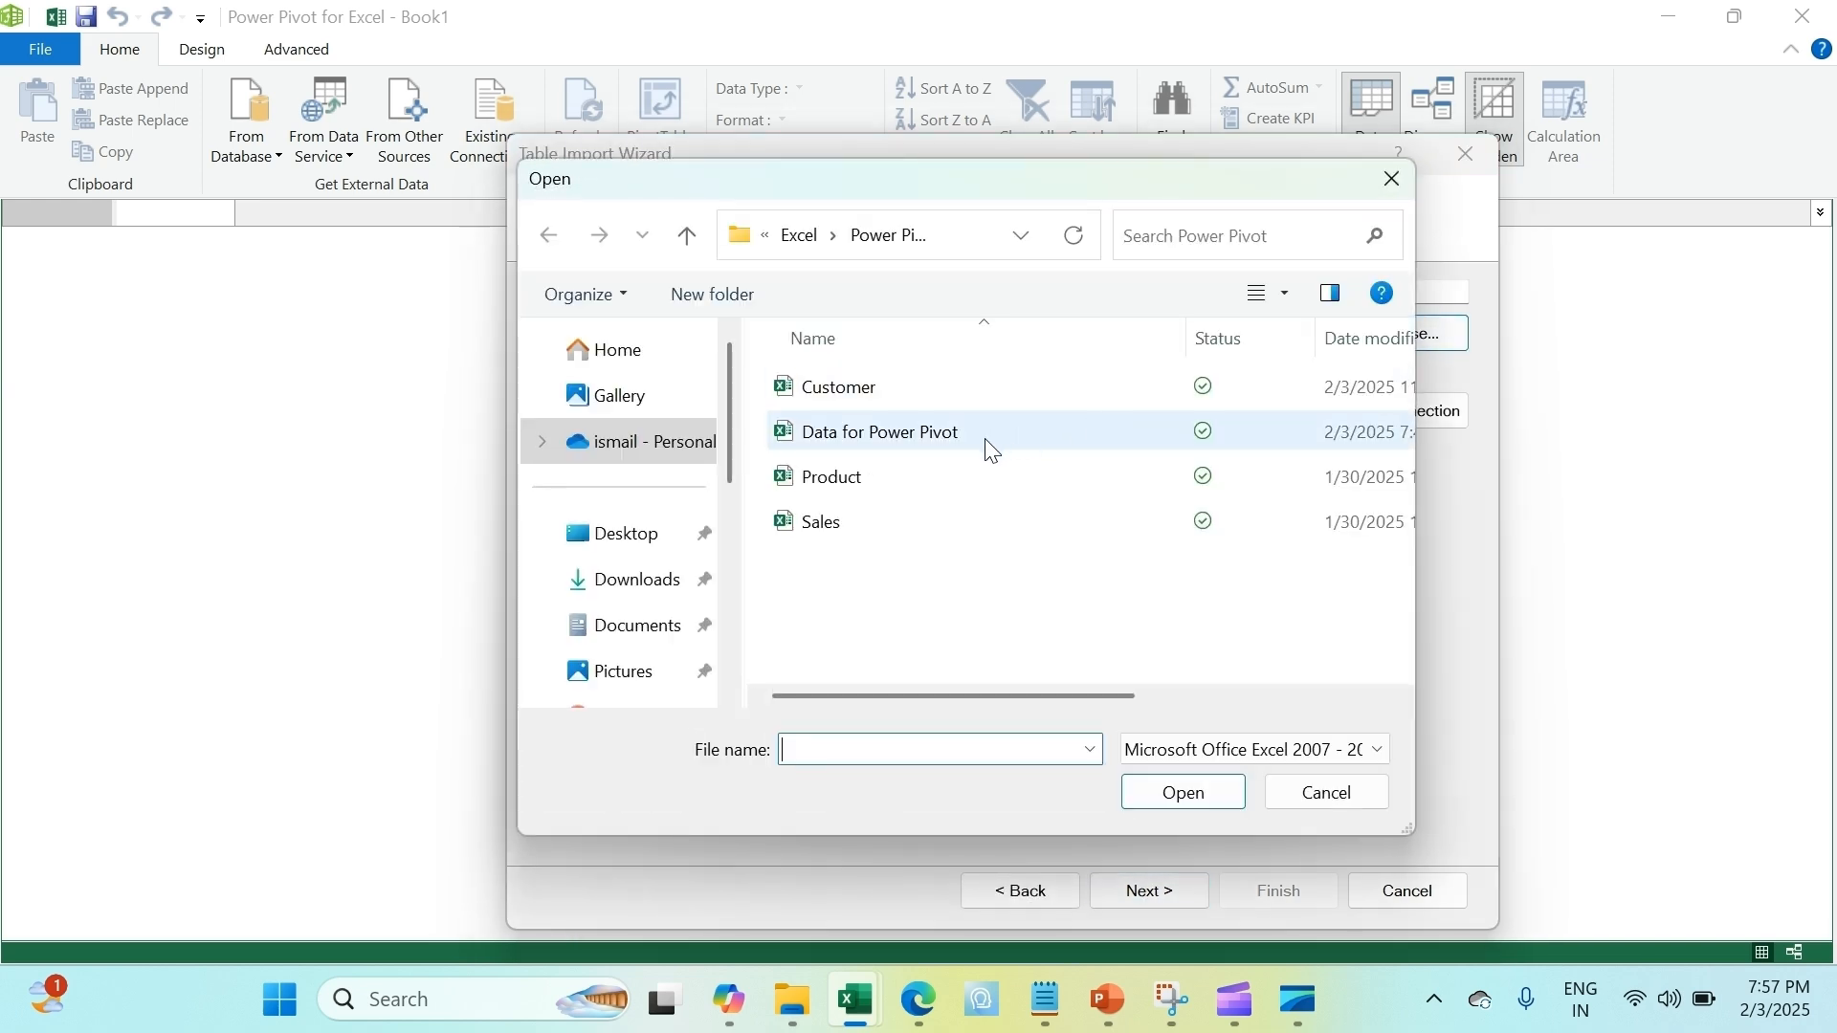
pyautogui.doubleClick(928, 450)
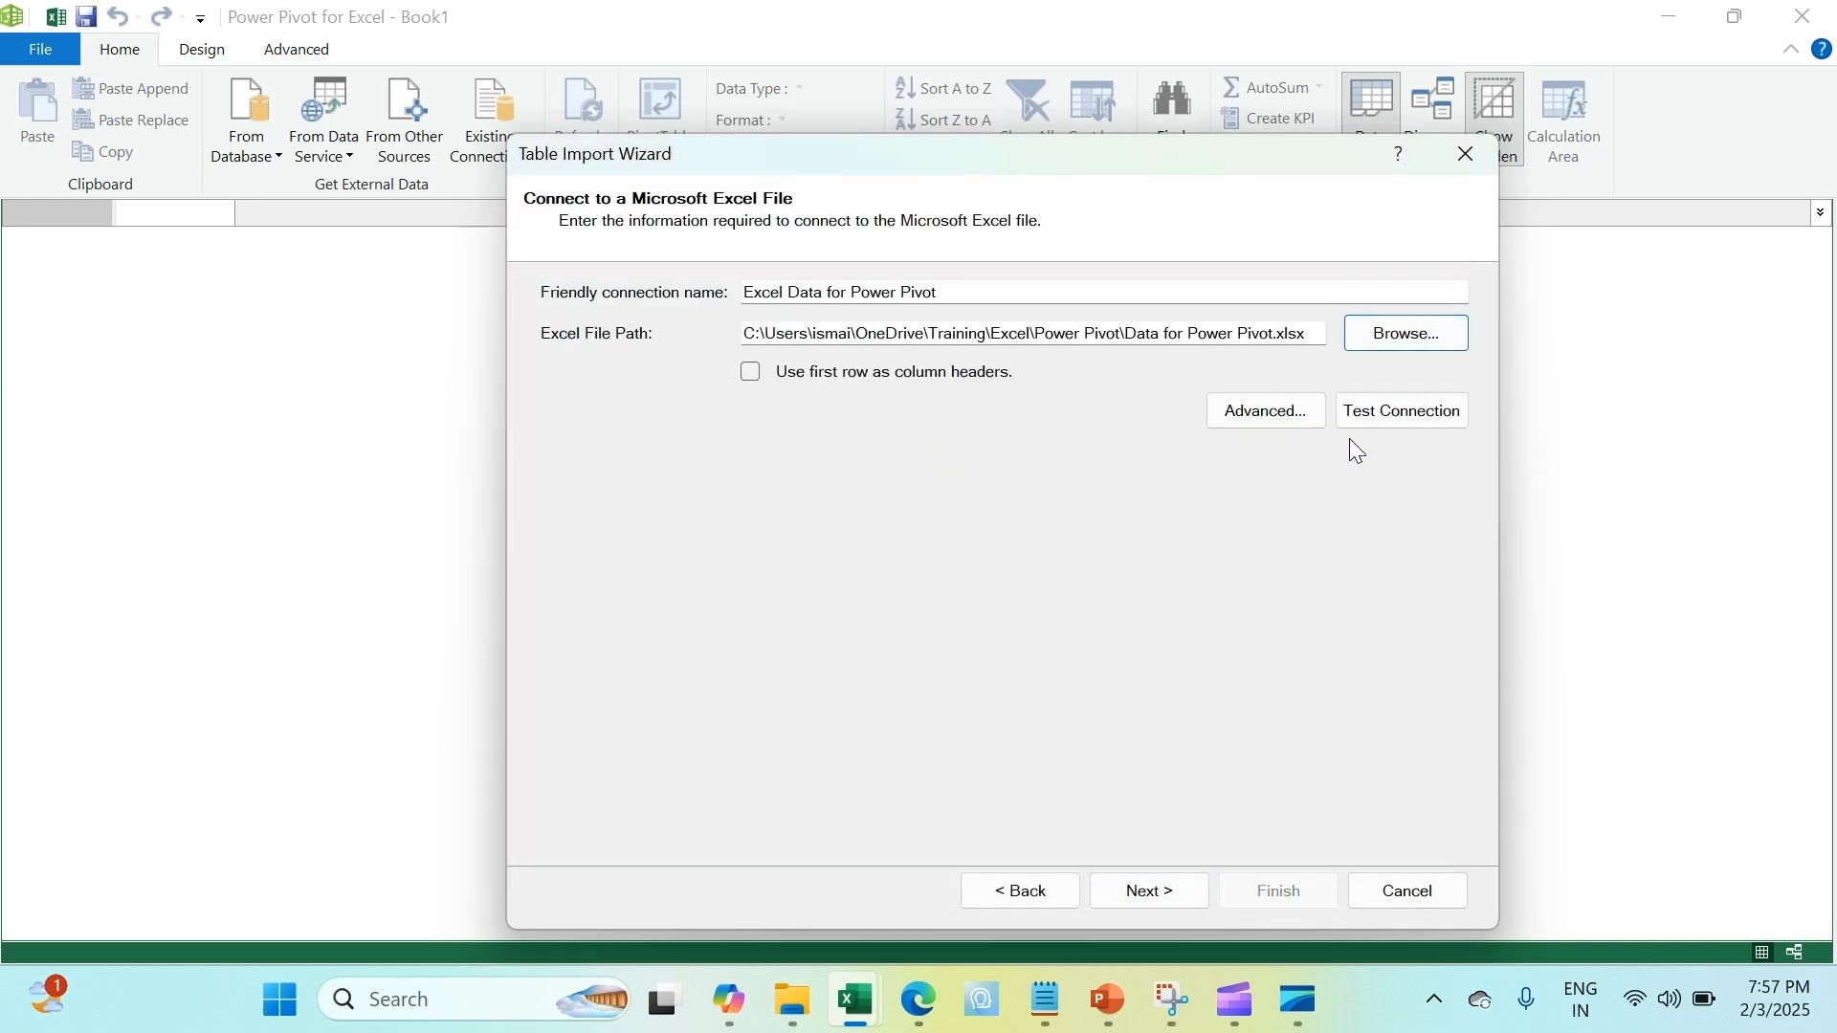
pyautogui.click(1392, 418)
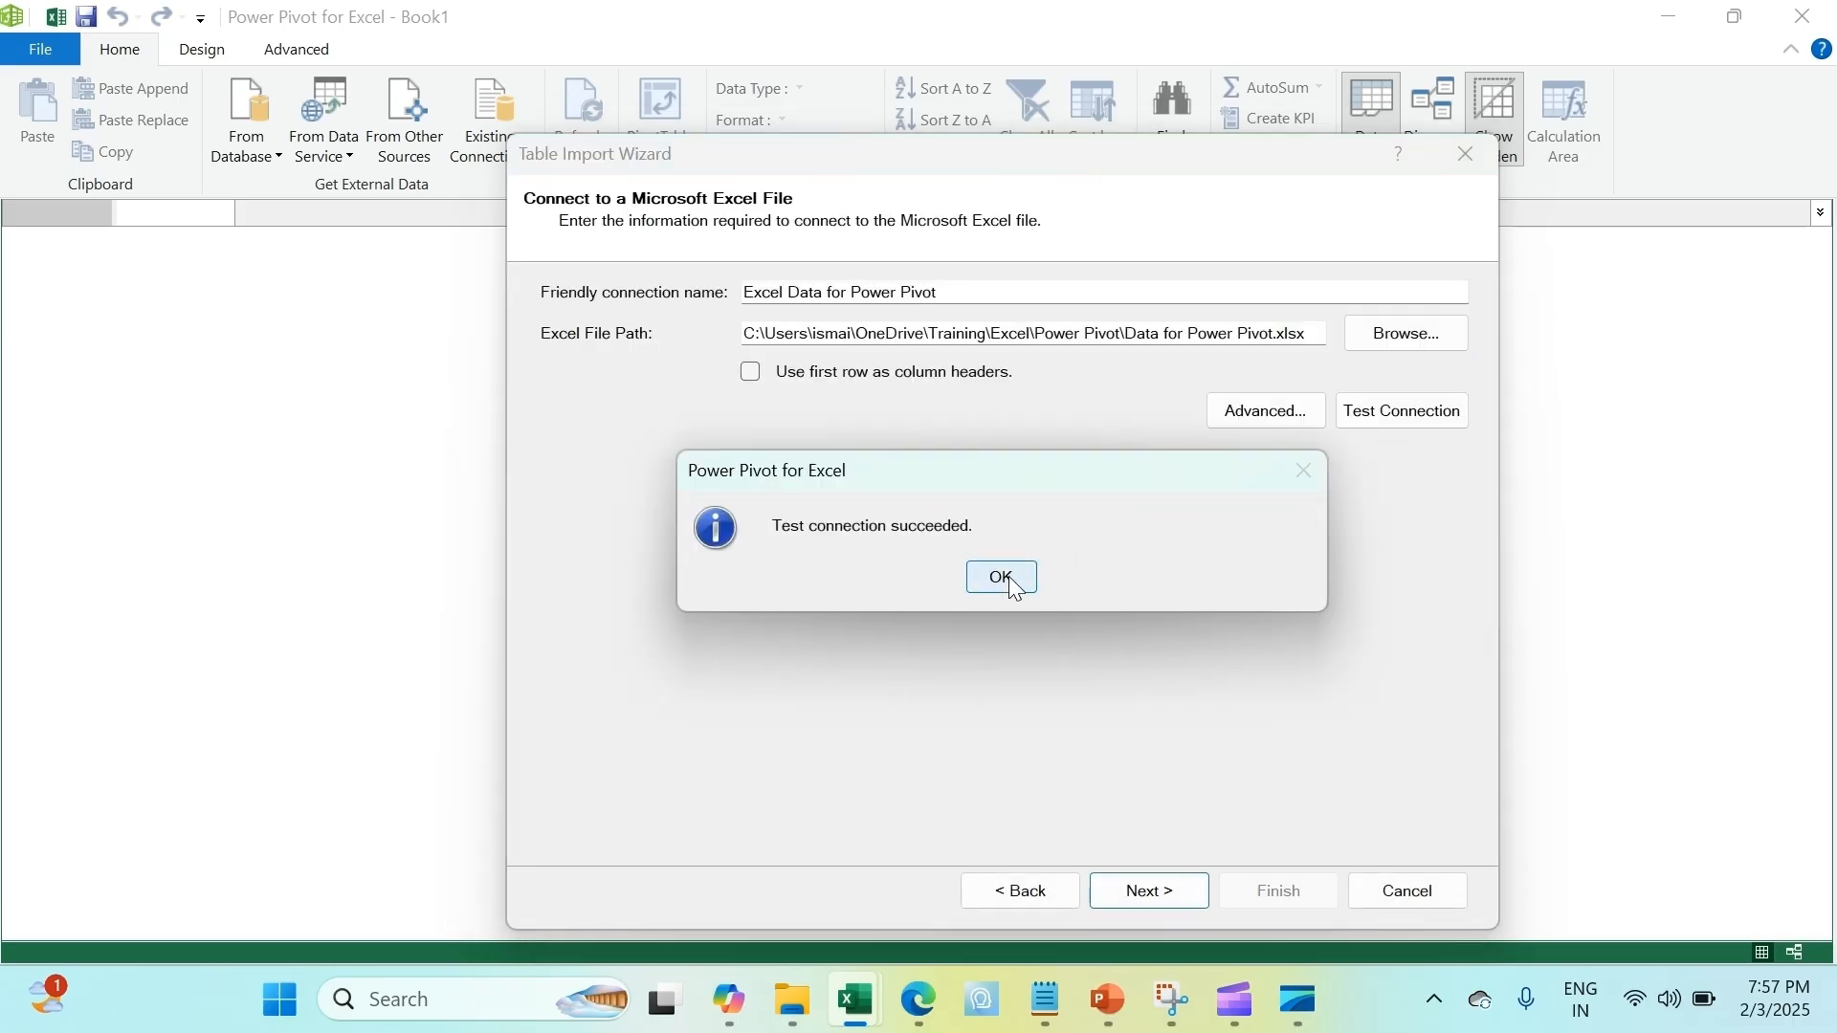
pyautogui.click(1002, 577)
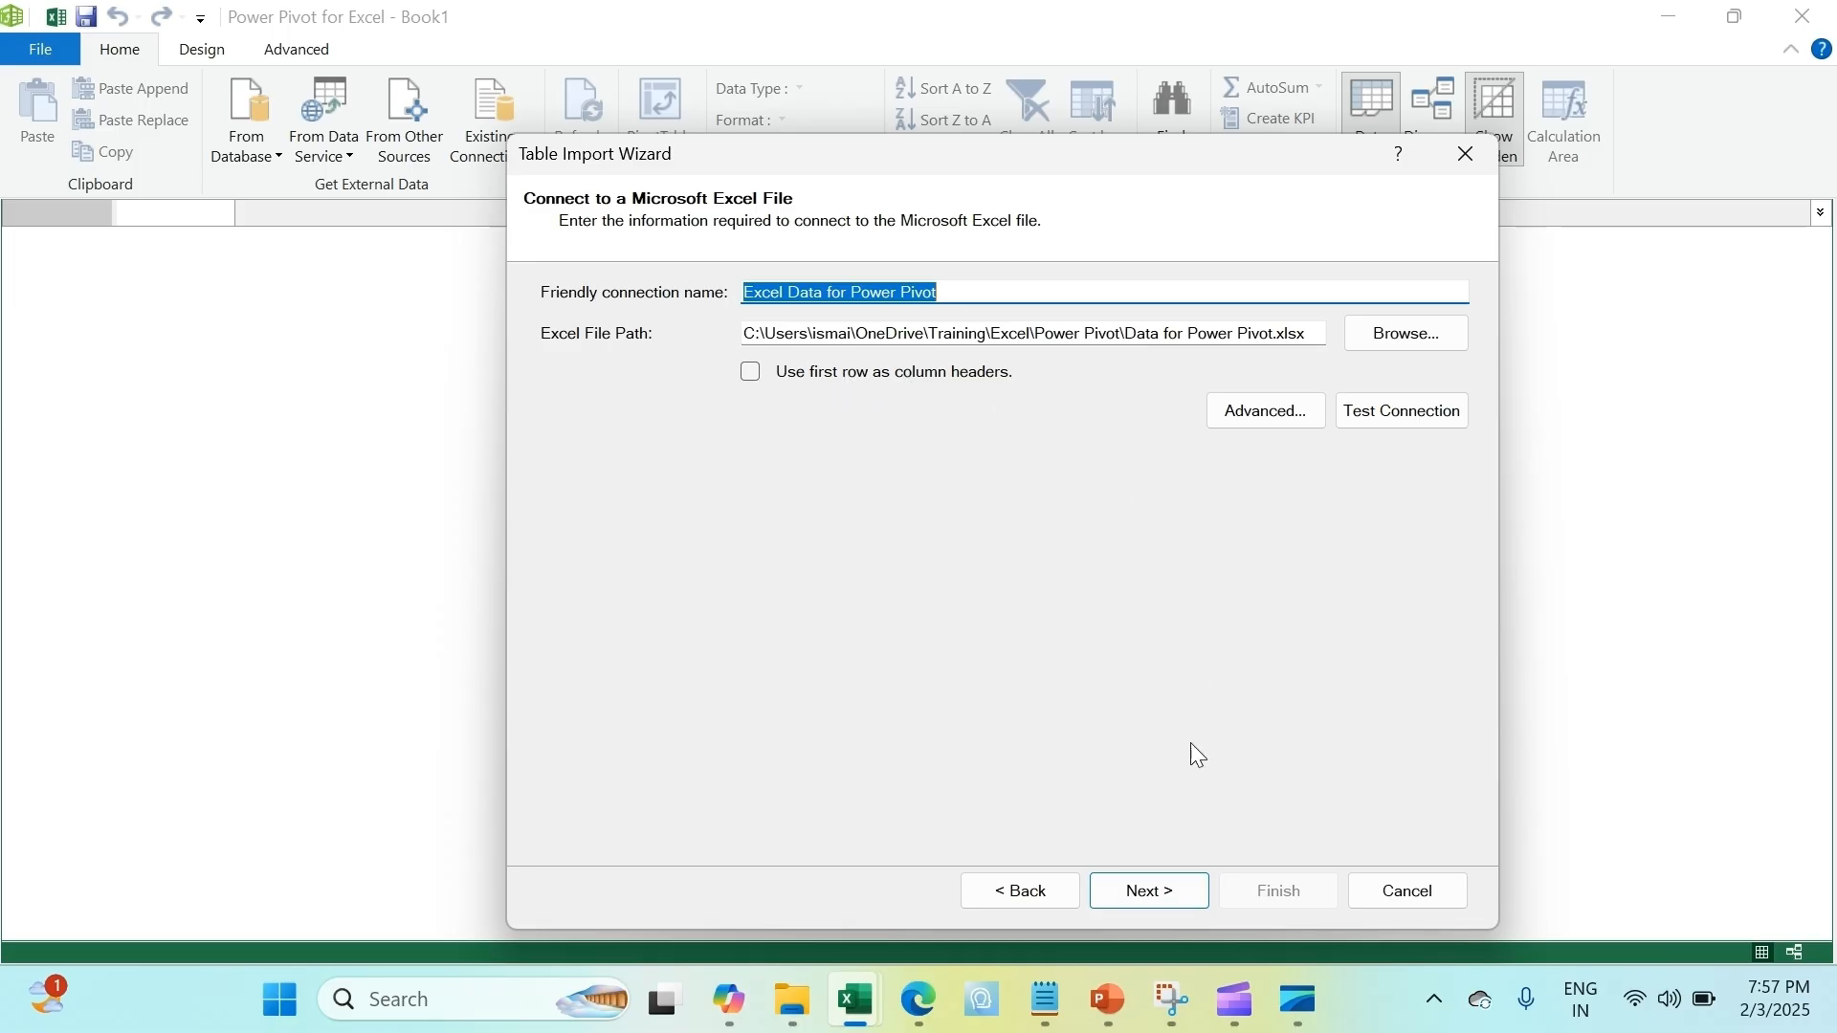
# Import the Customer$, Product$ and Sales$ source tables into Book1's data model and look through the imported tables
pyautogui.click(1158, 890)
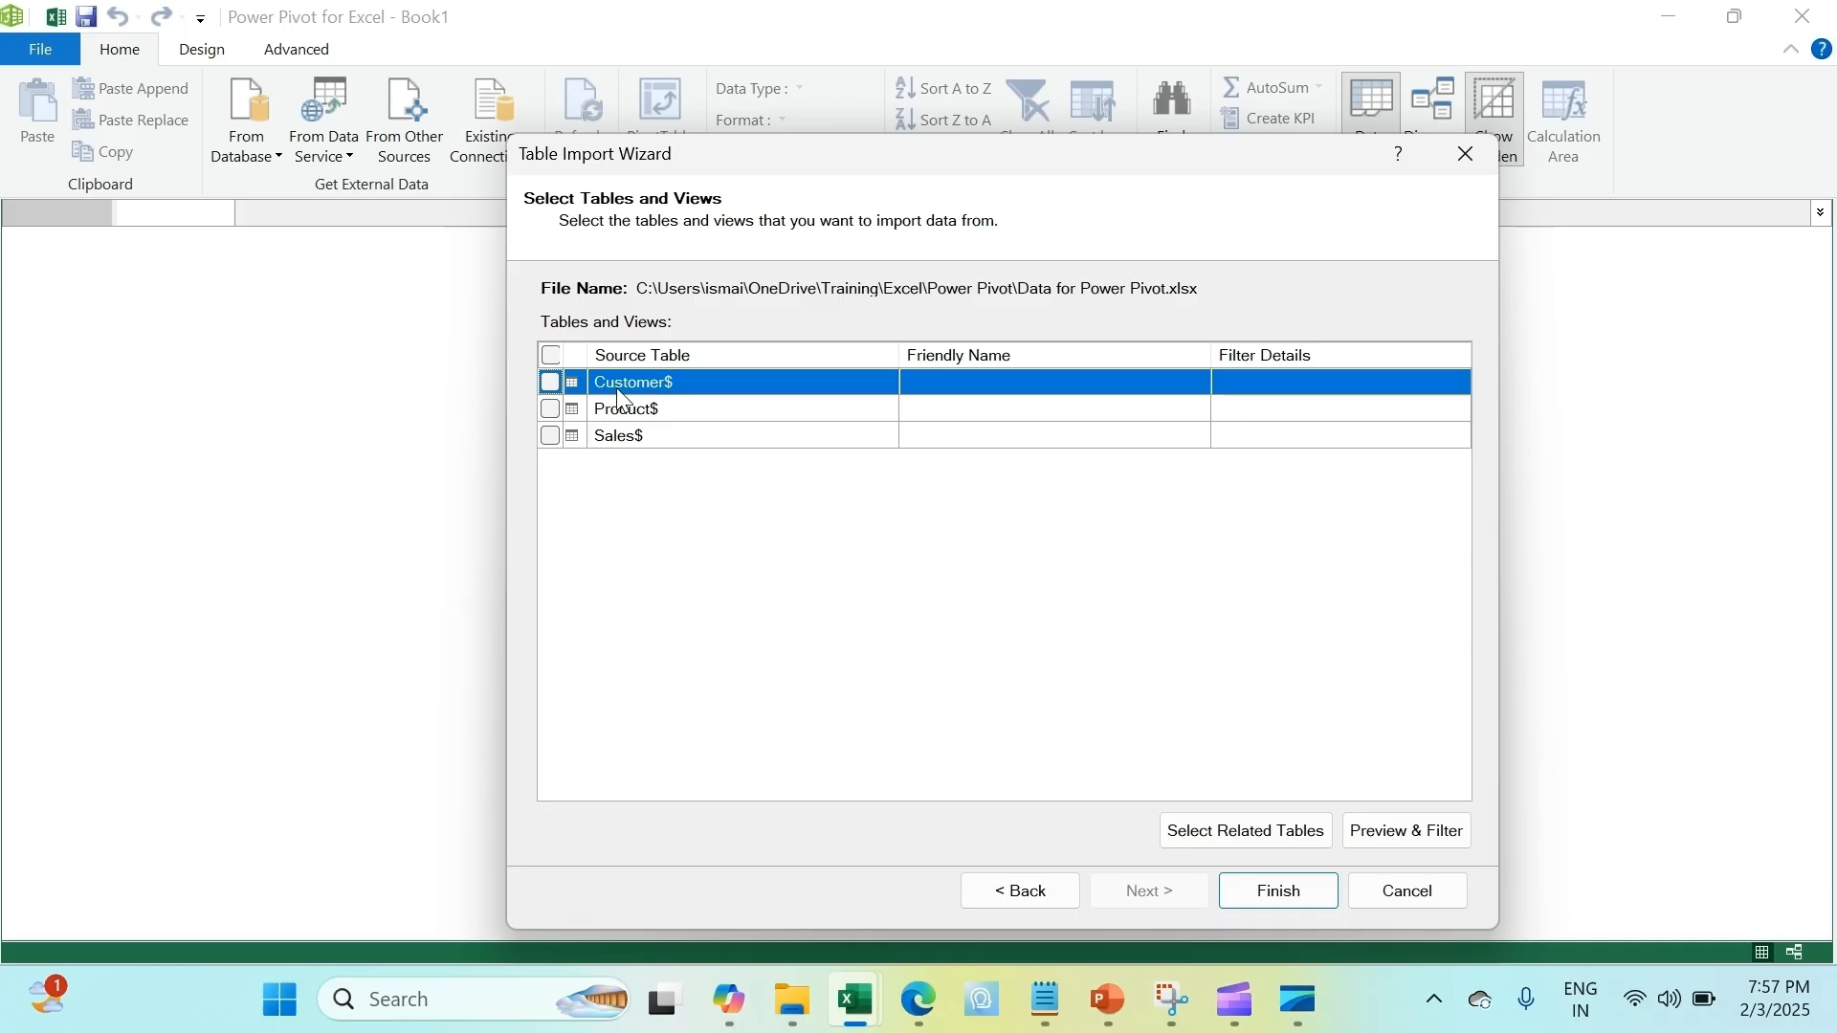
pyautogui.click(553, 357)
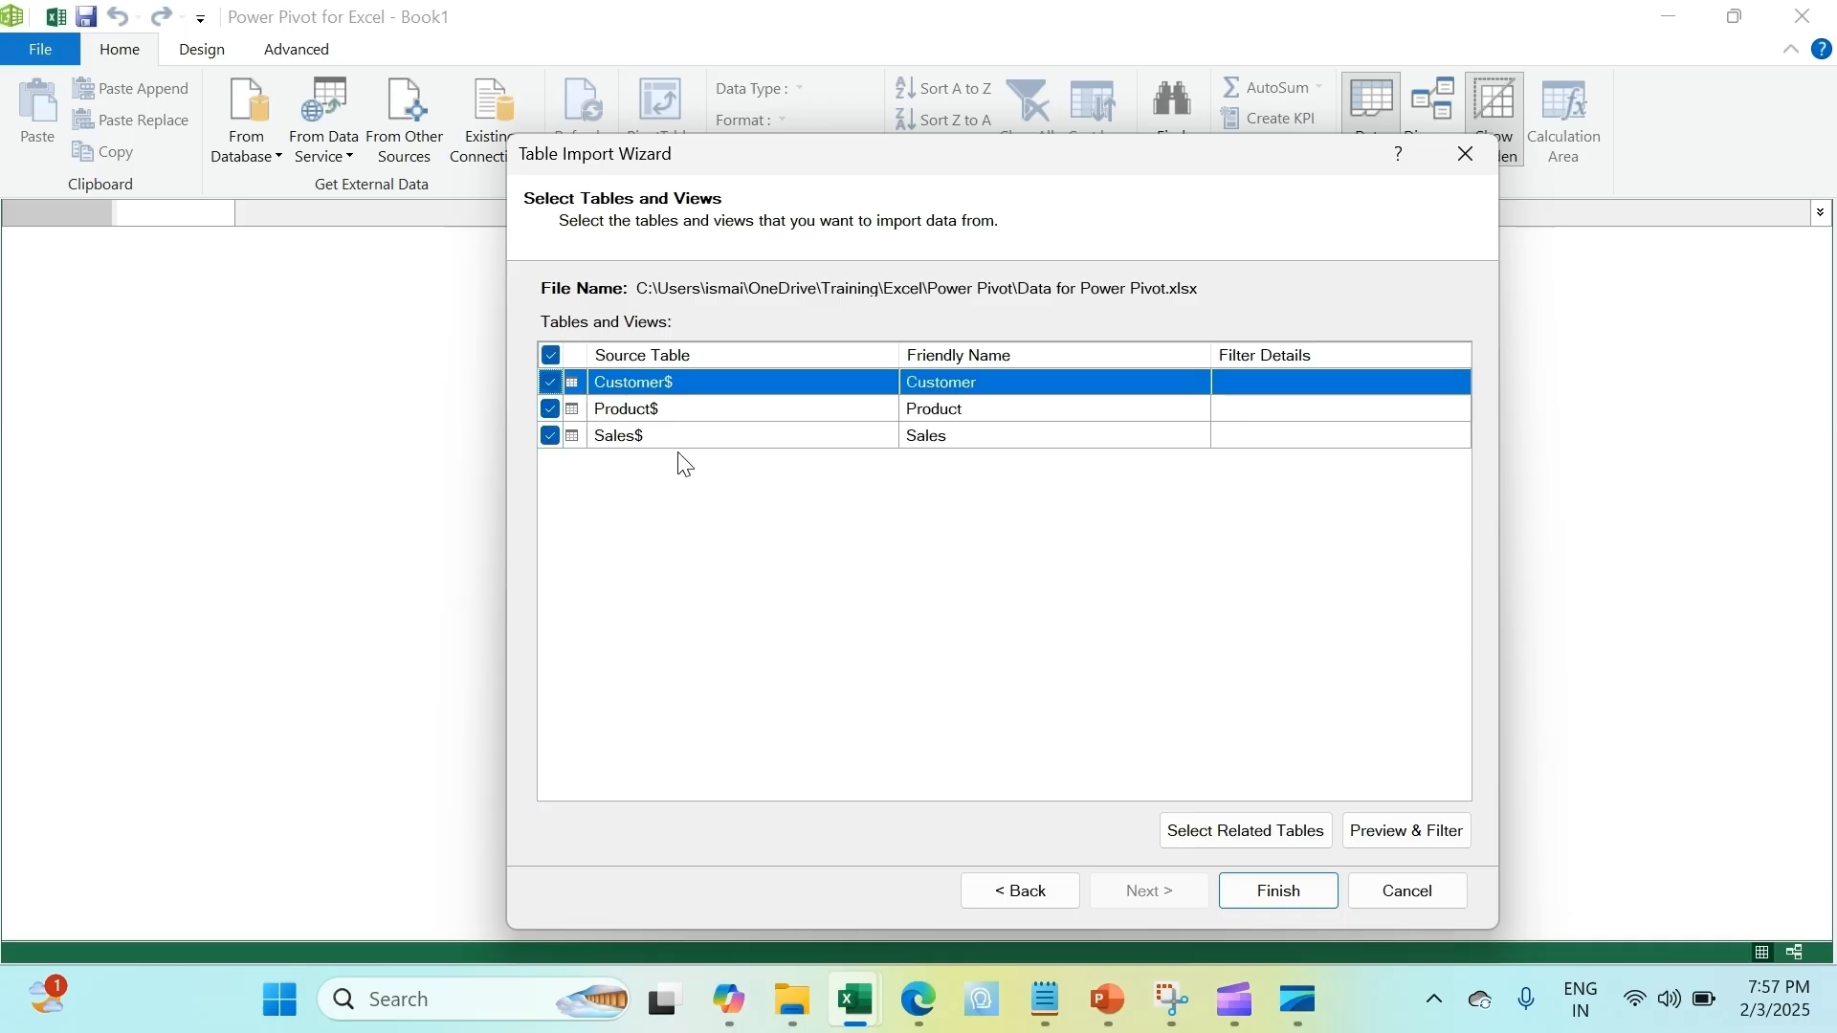
pyautogui.click(1249, 833)
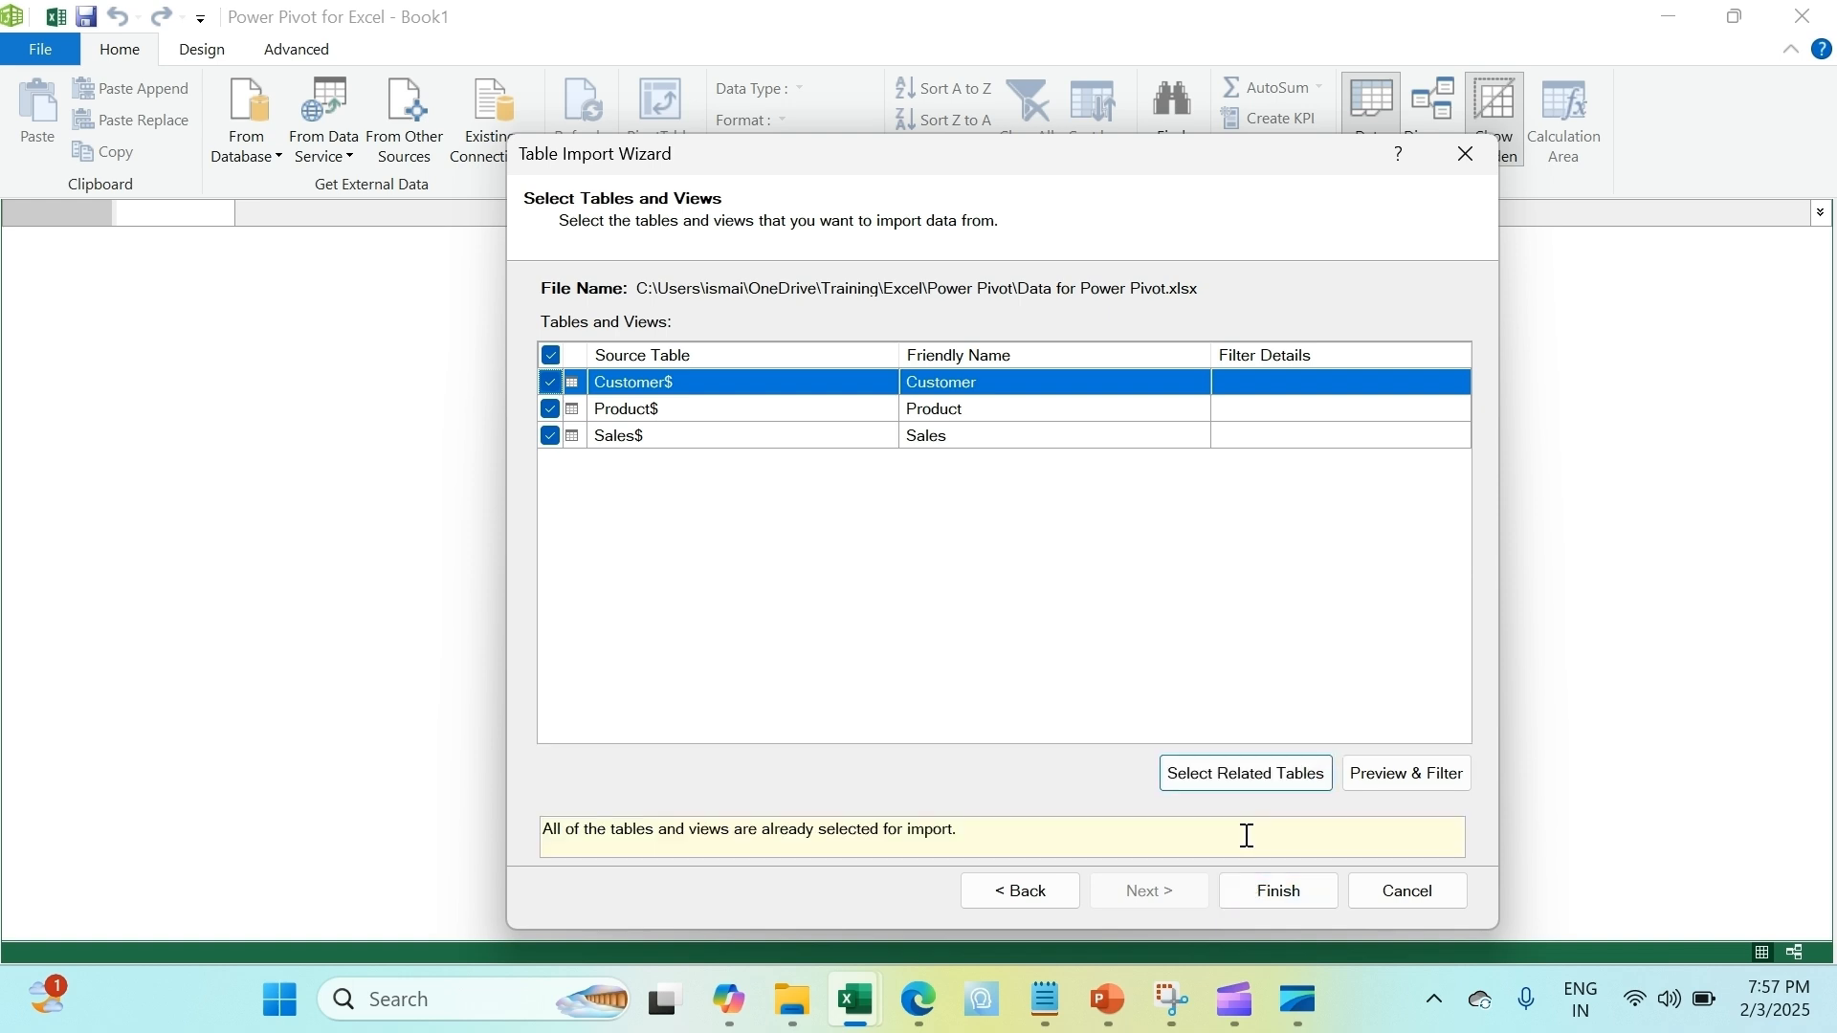
pyautogui.click(1313, 891)
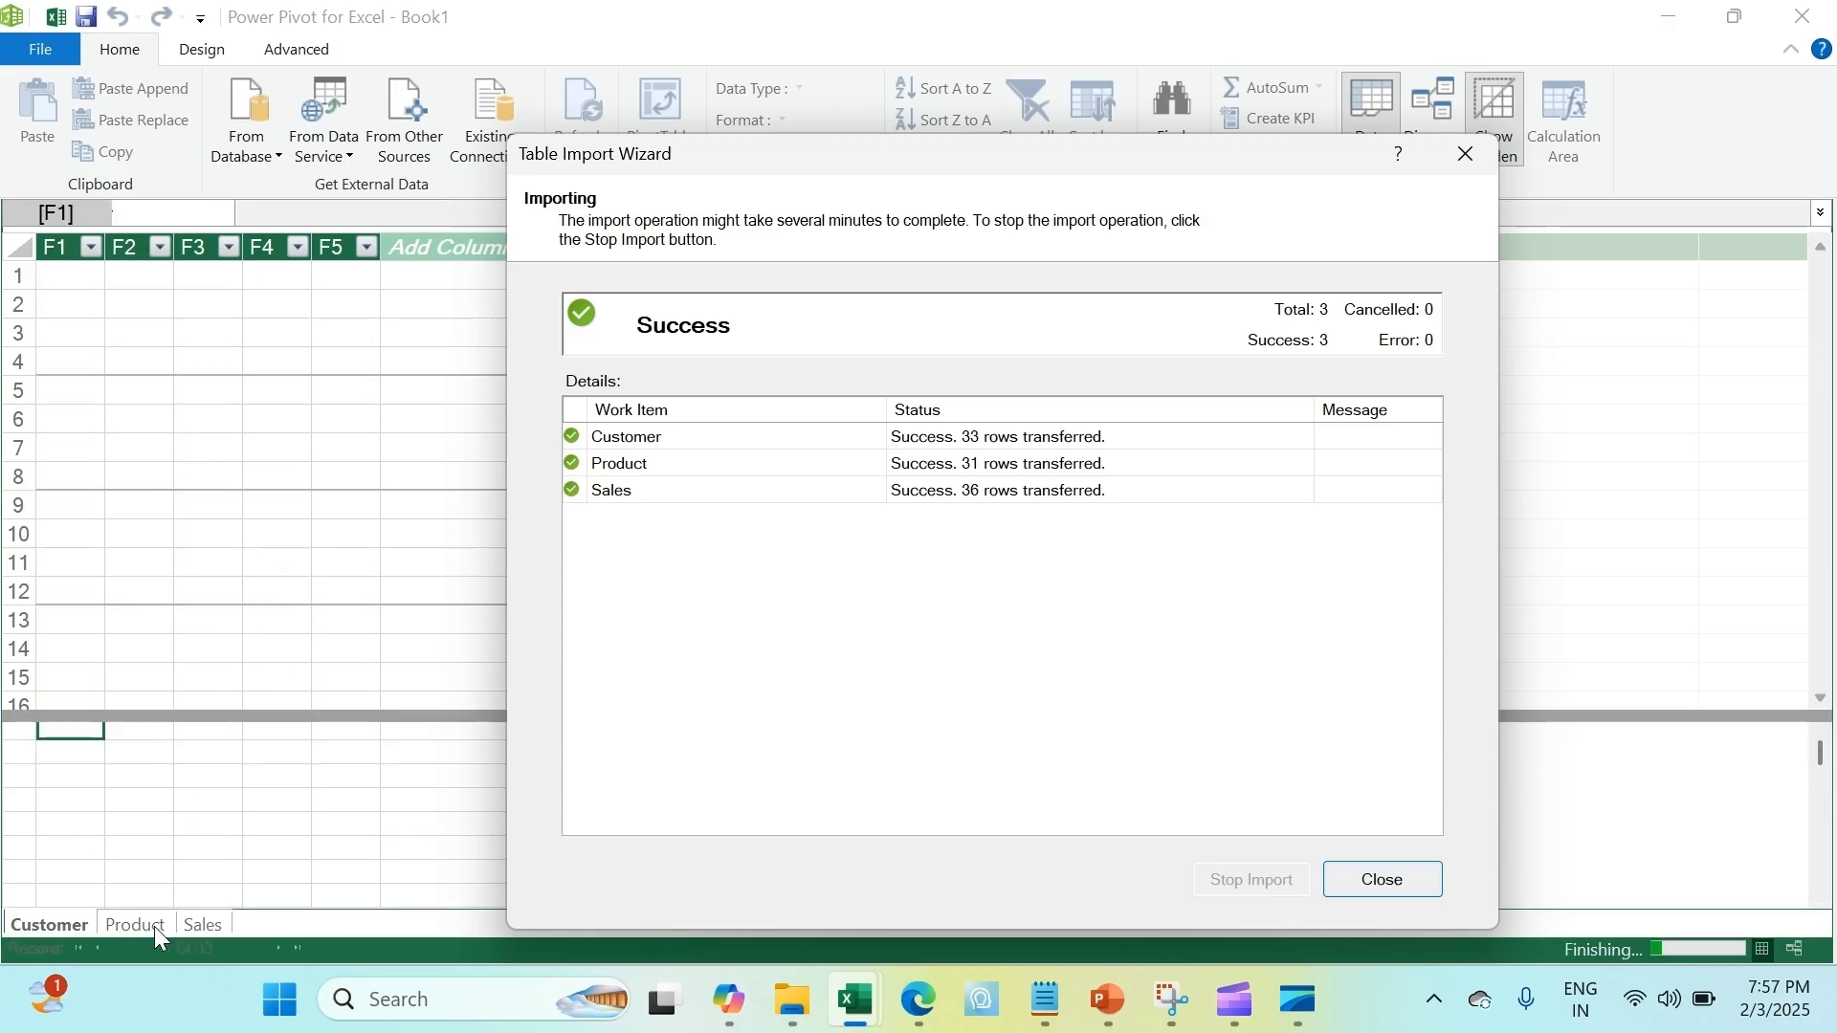
pyautogui.click(112, 923)
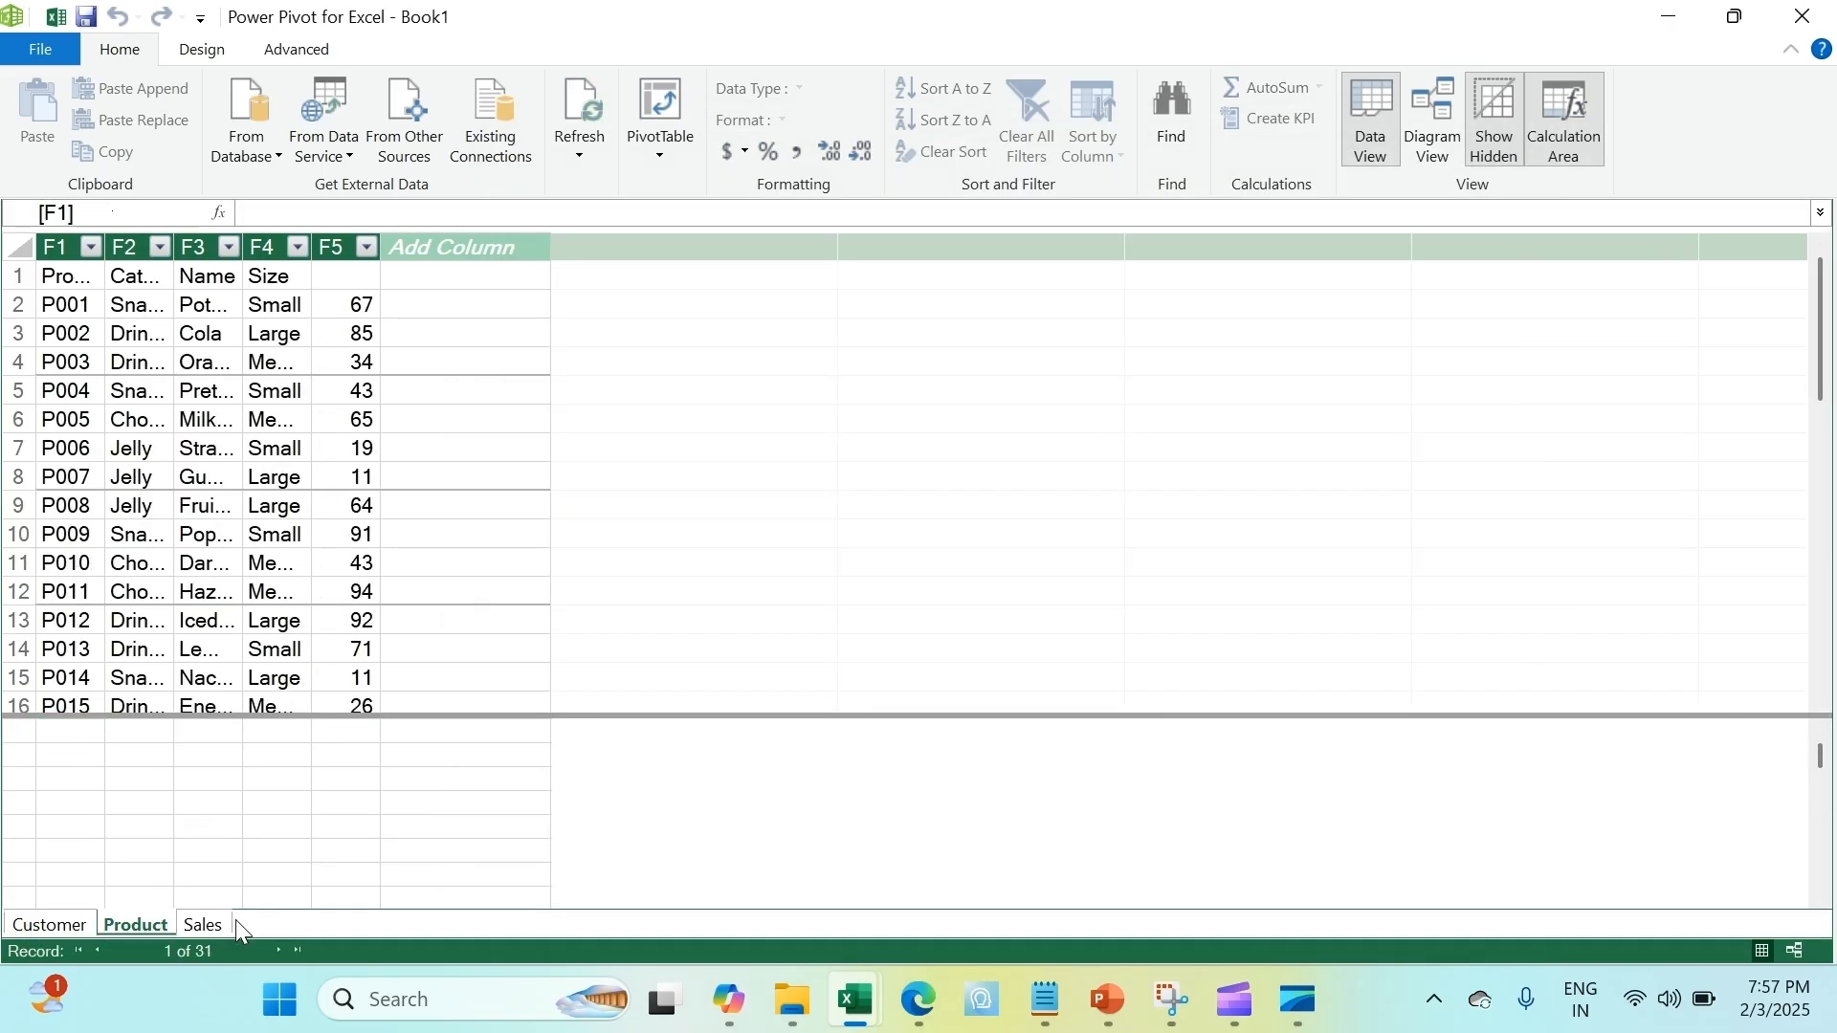
pyautogui.click(211, 918)
pyautogui.click(67, 921)
pyautogui.click(145, 927)
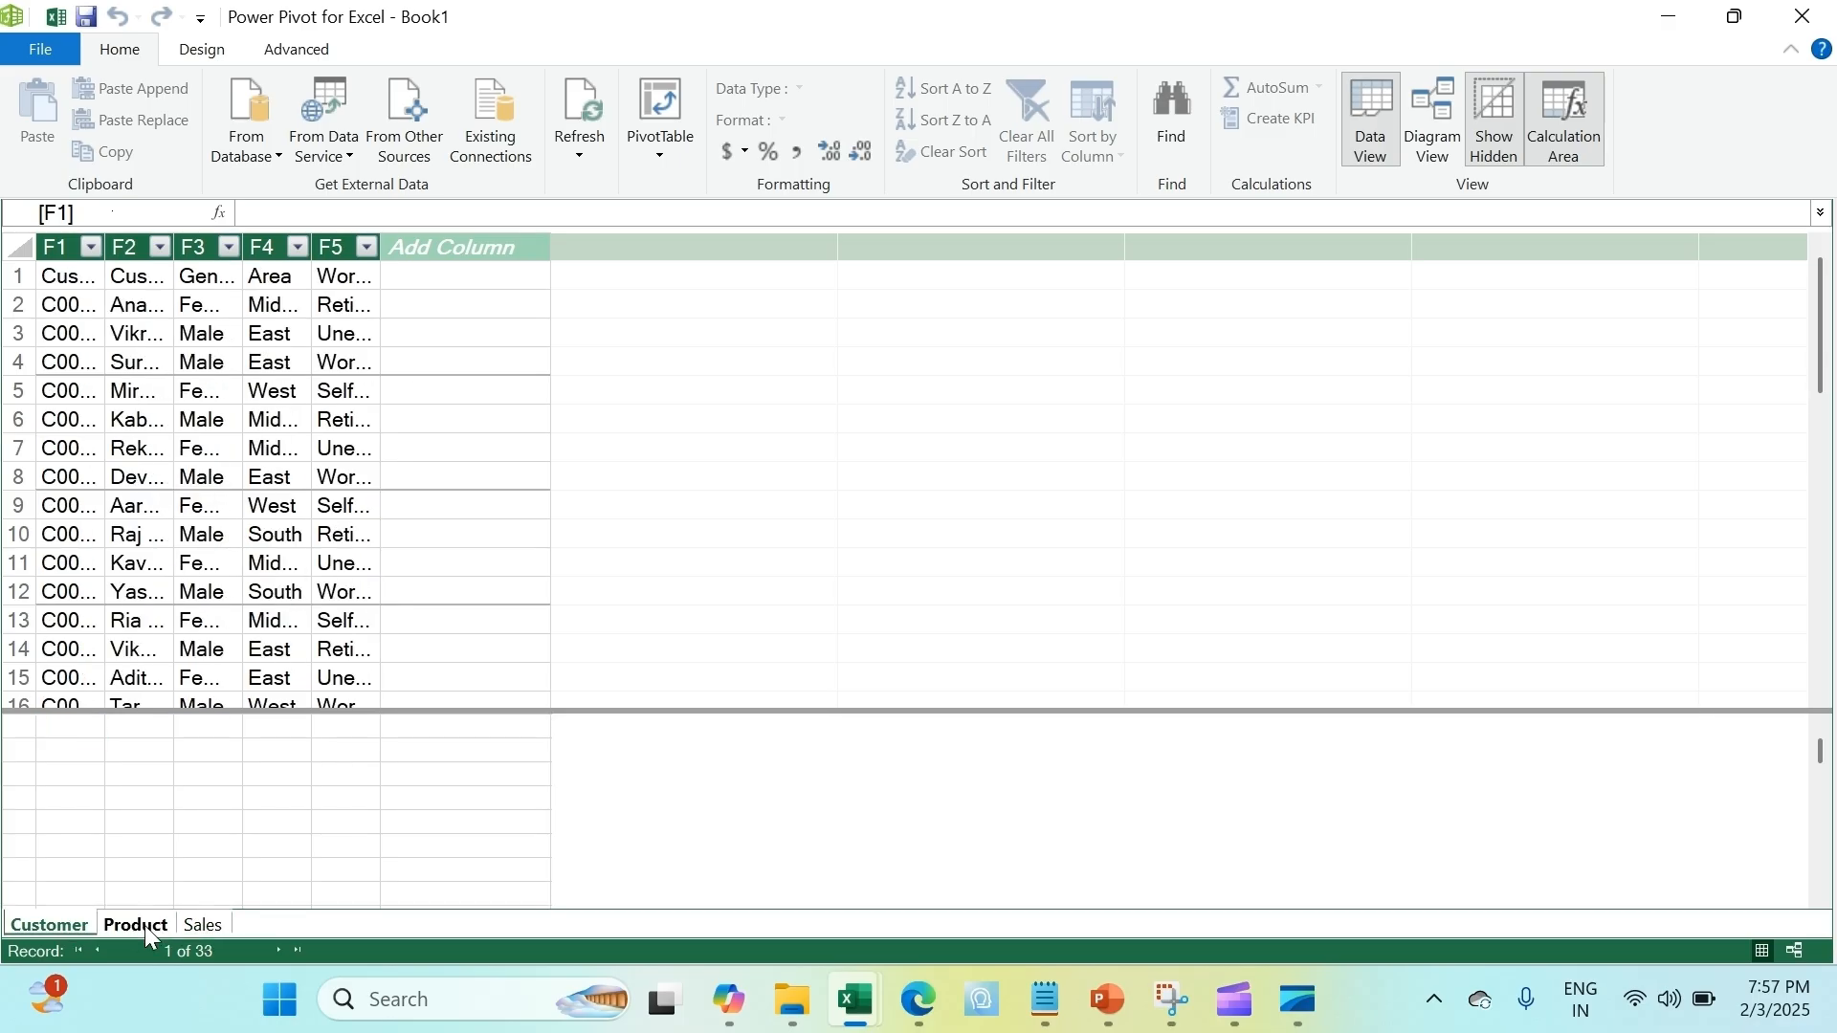
pyautogui.click(203, 925)
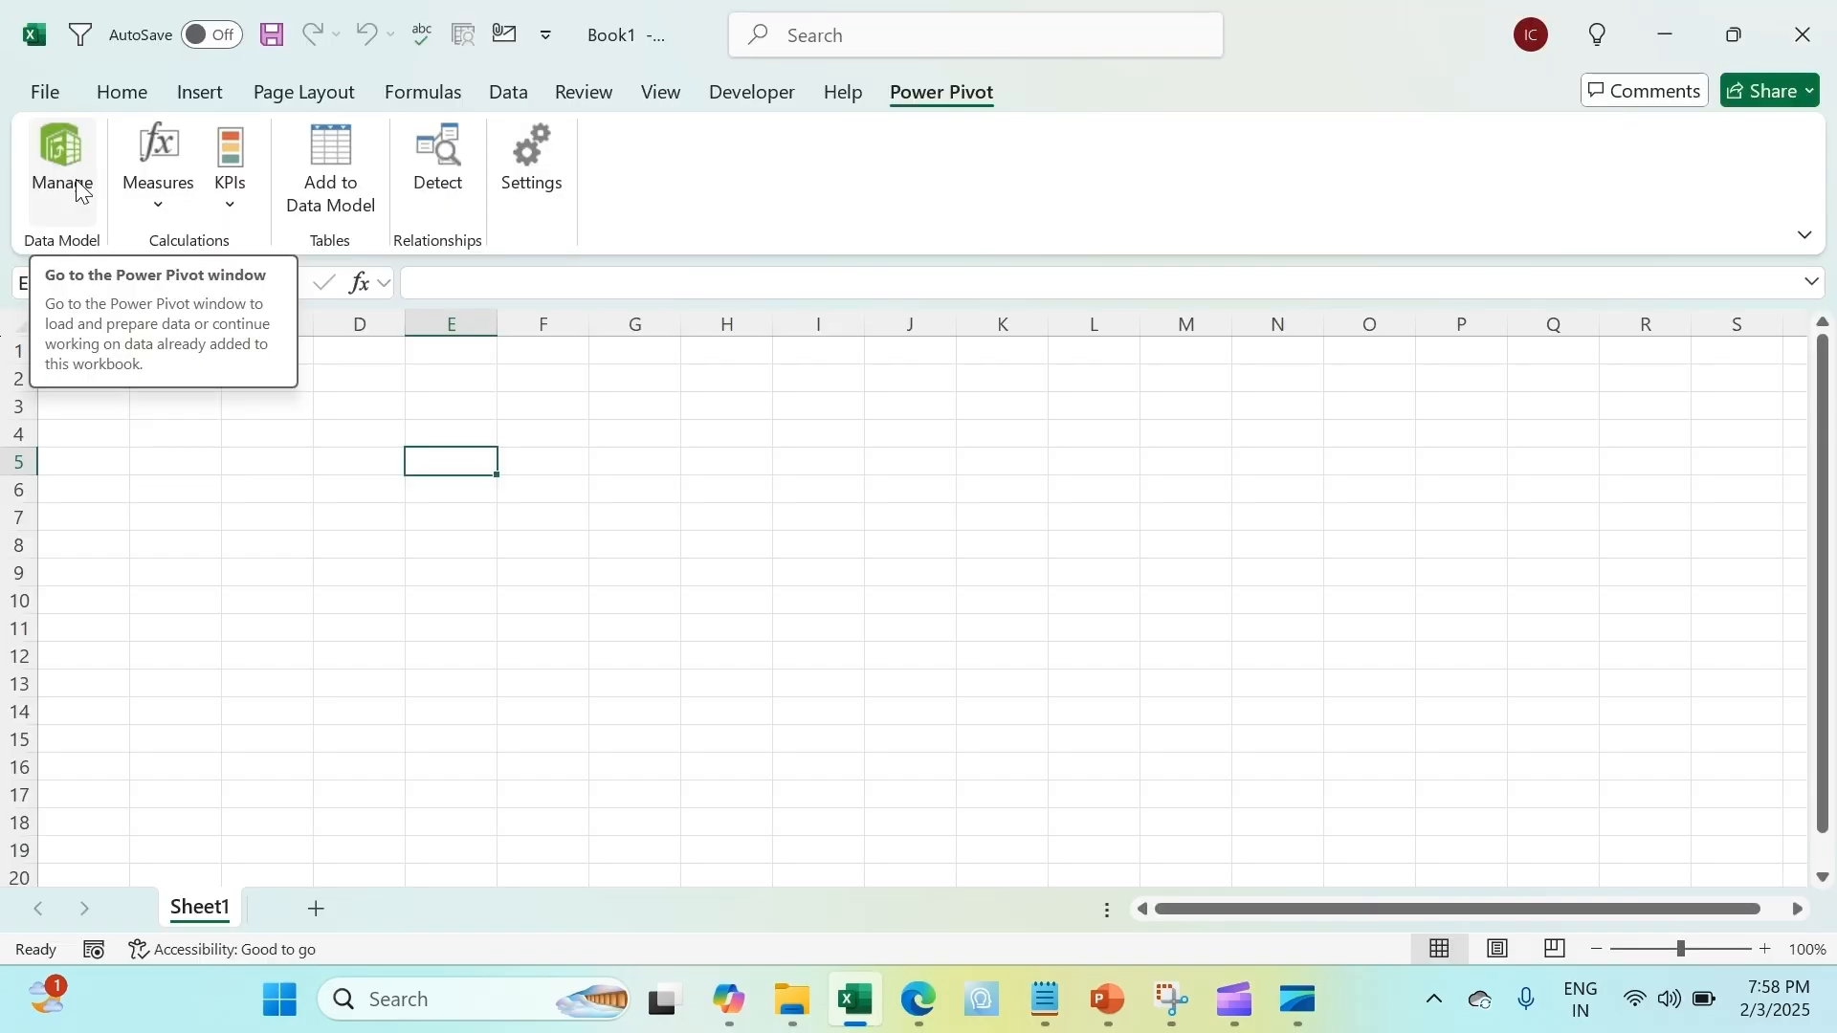
# Reopen Book1's data model and permanently delete the imported Sales, Product and Customer tables
pyautogui.click(81, 191)
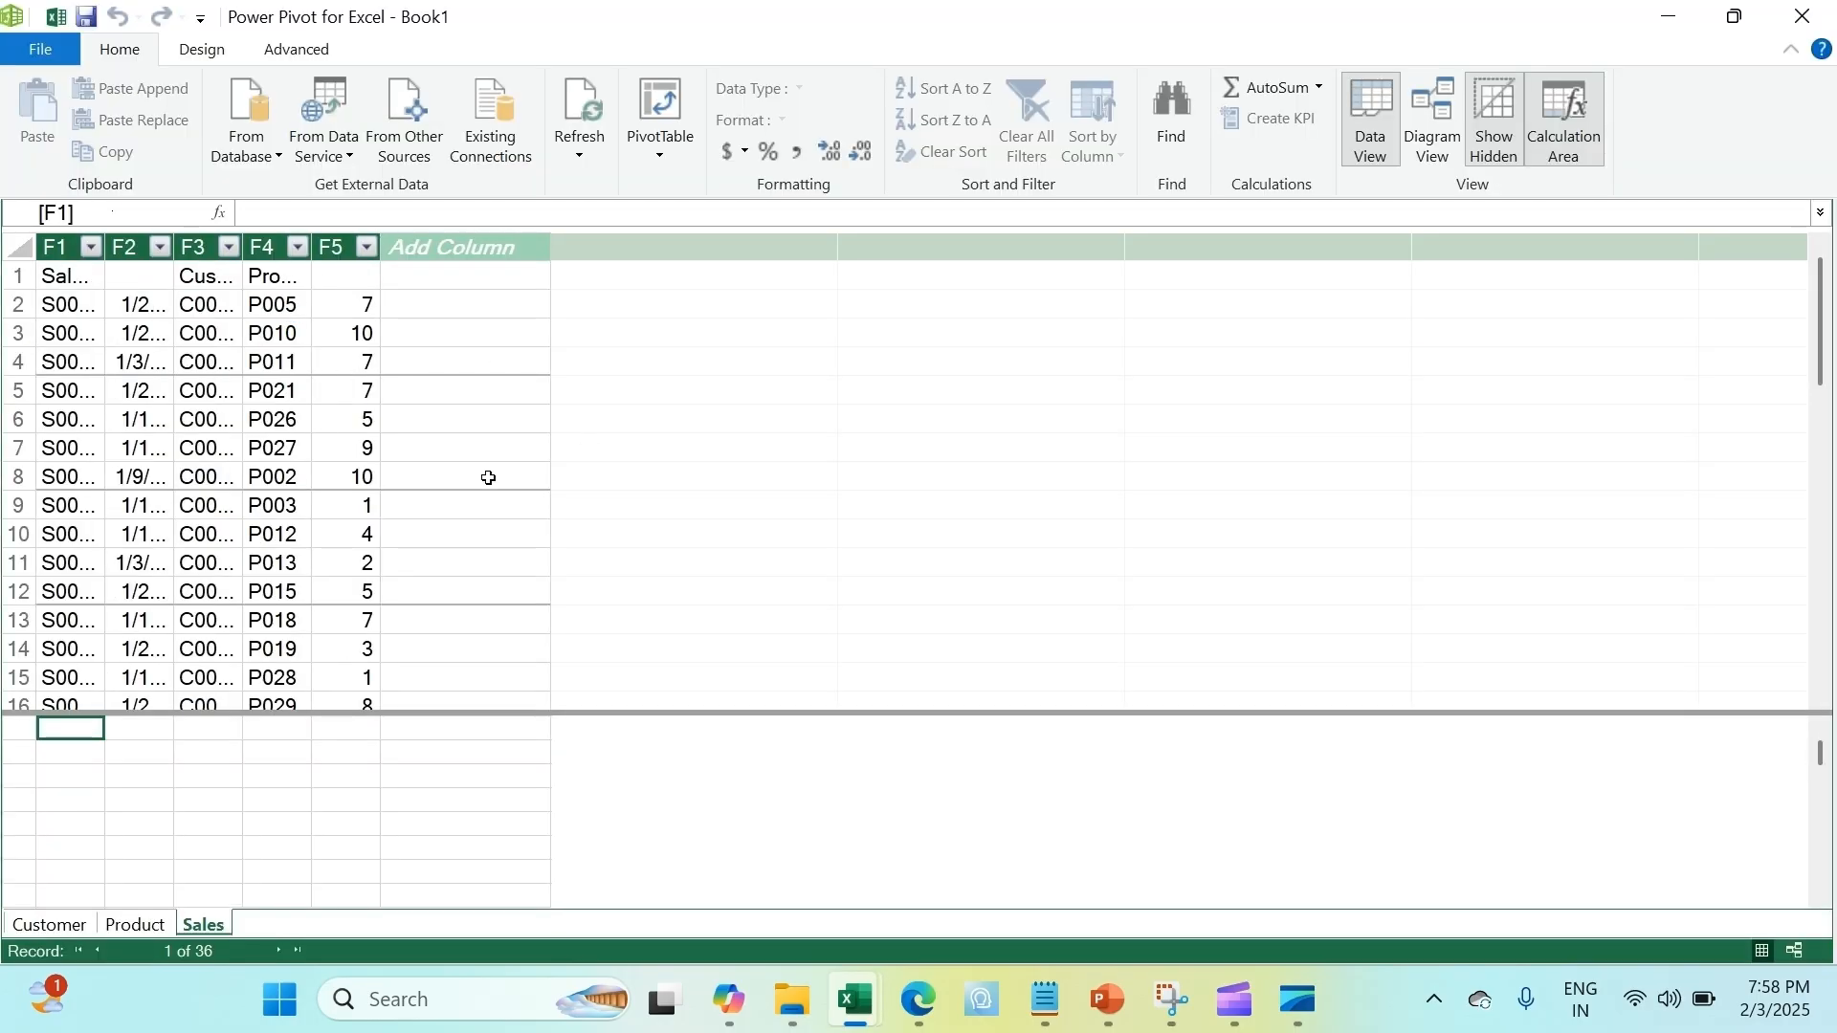
pyautogui.rightClick(212, 925)
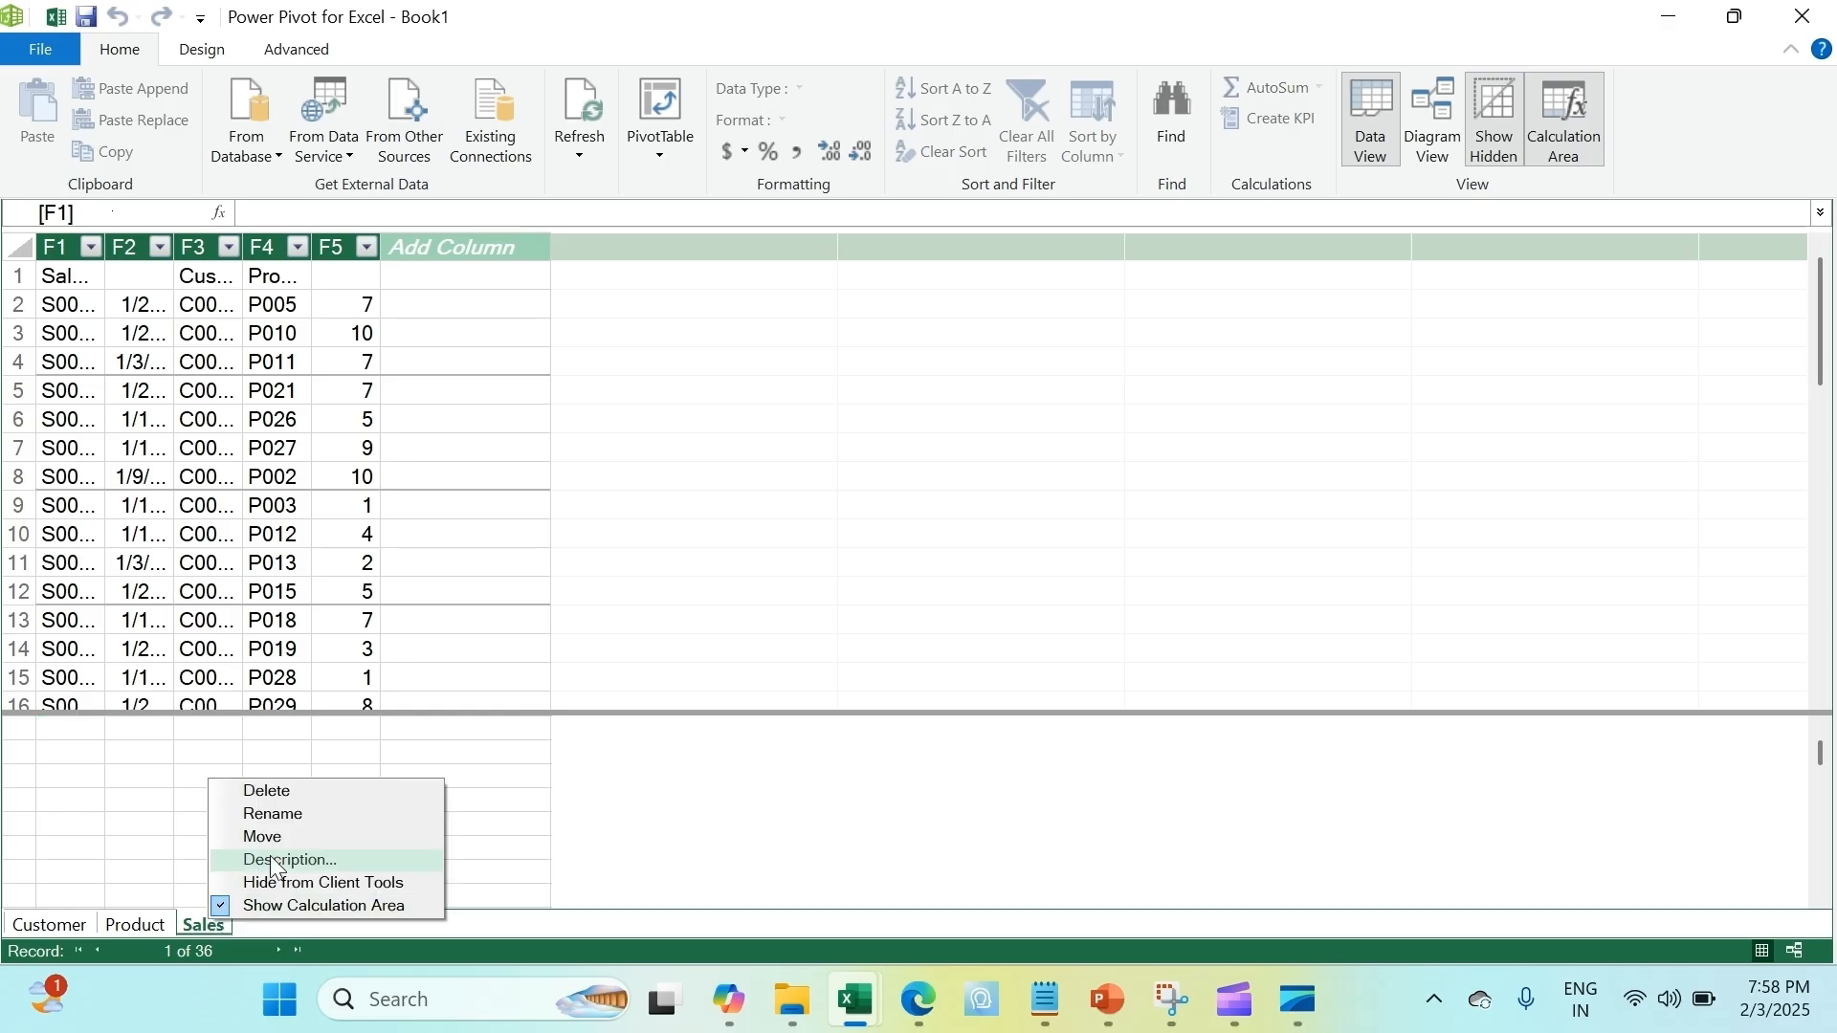
pyautogui.click(319, 790)
pyautogui.click(877, 532)
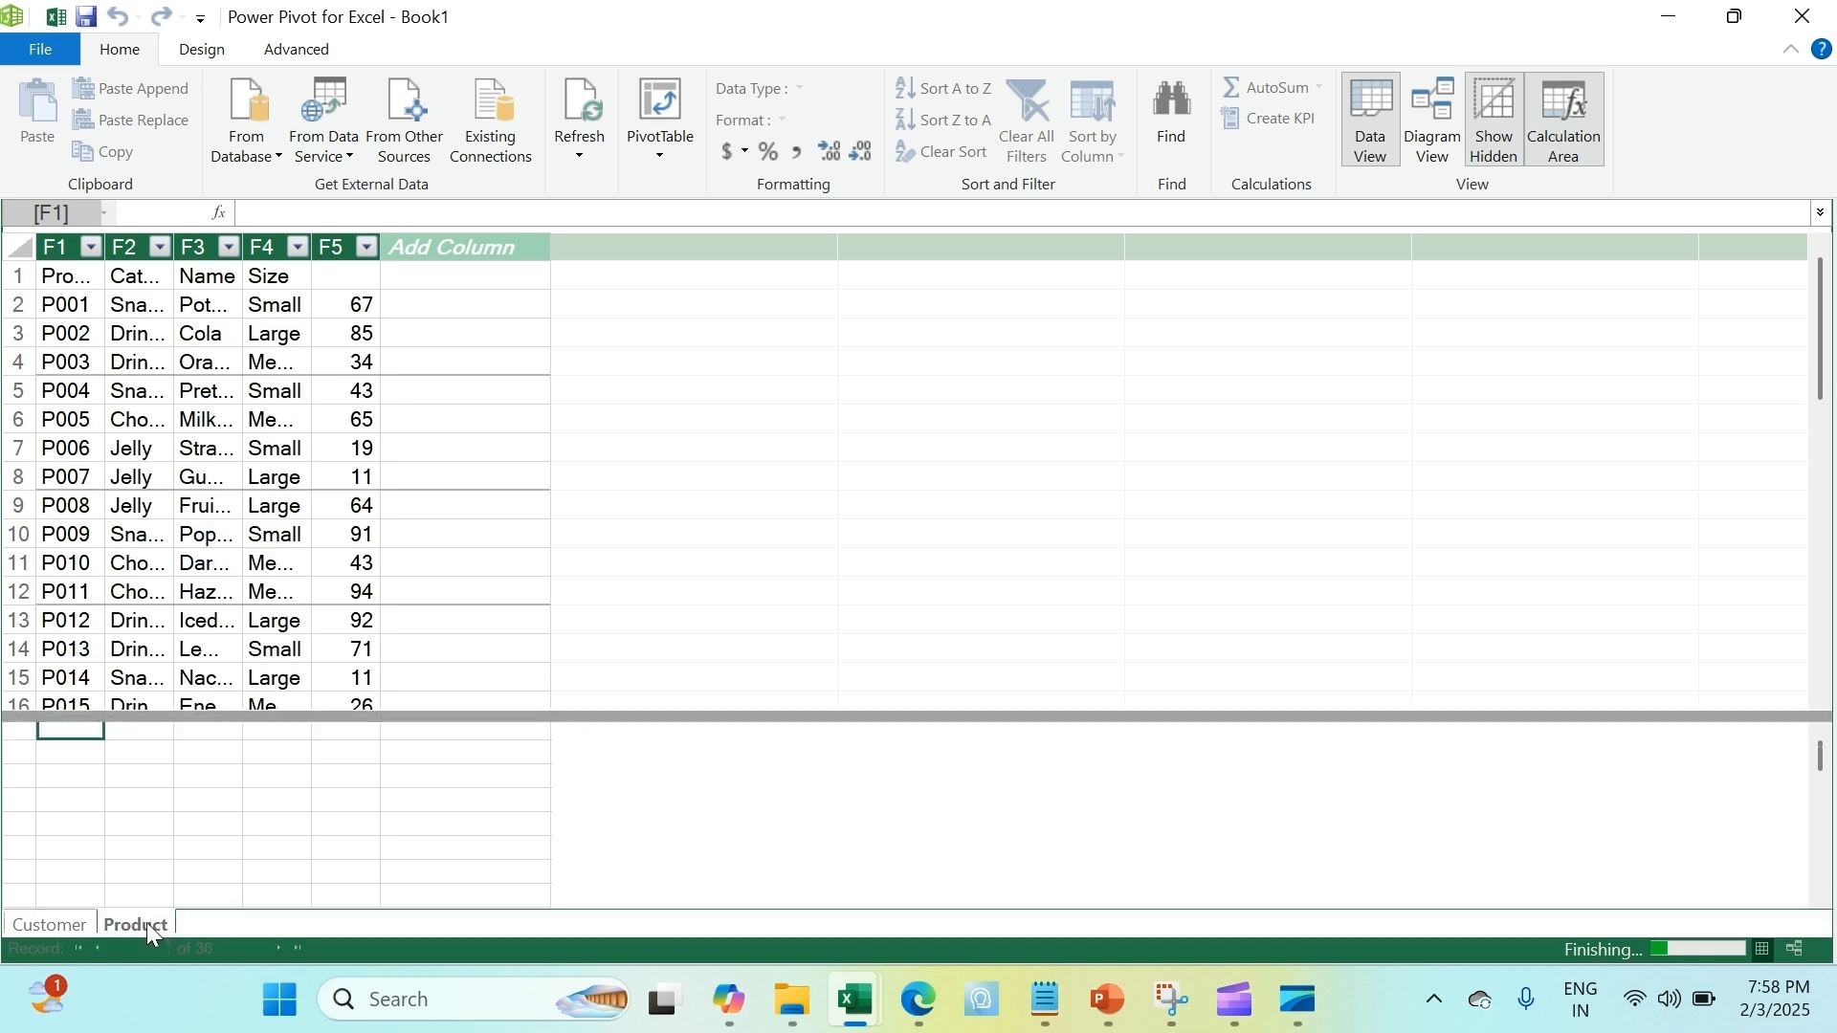
pyautogui.rightClick(147, 922)
pyautogui.click(222, 794)
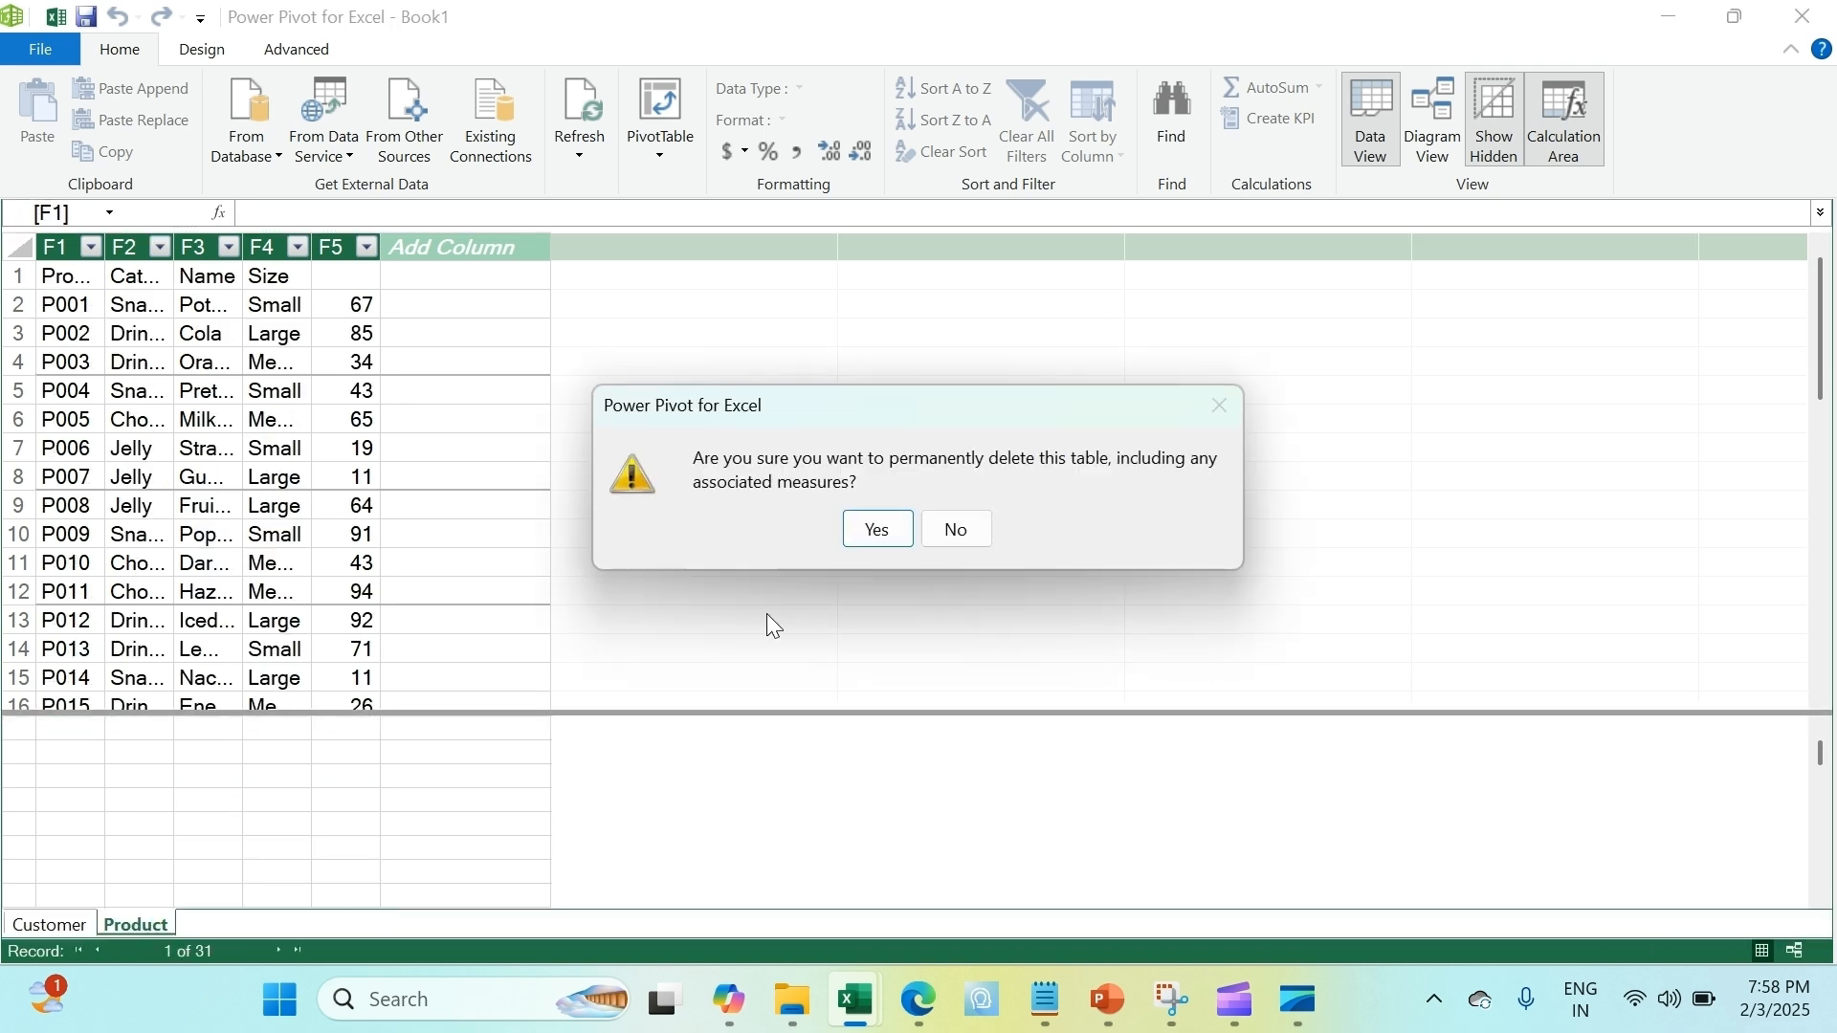
pyautogui.click(875, 532)
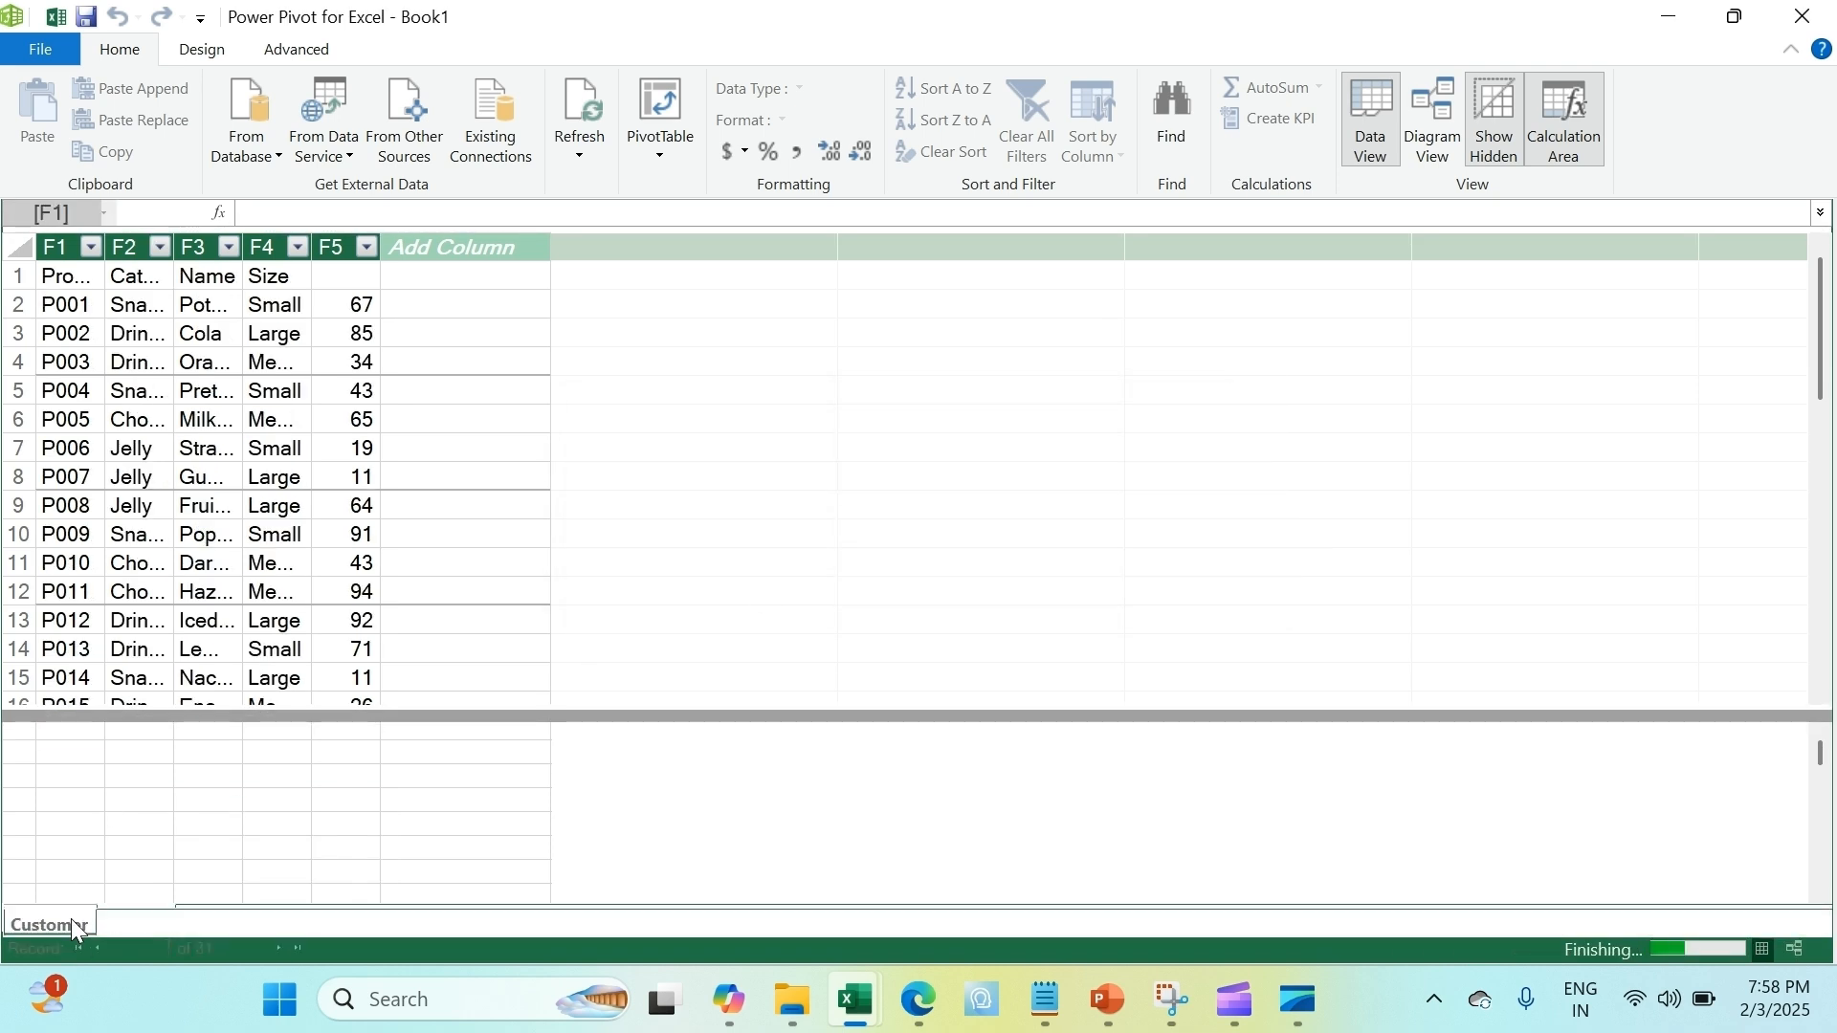
pyautogui.rightClick(71, 919)
pyautogui.click(161, 783)
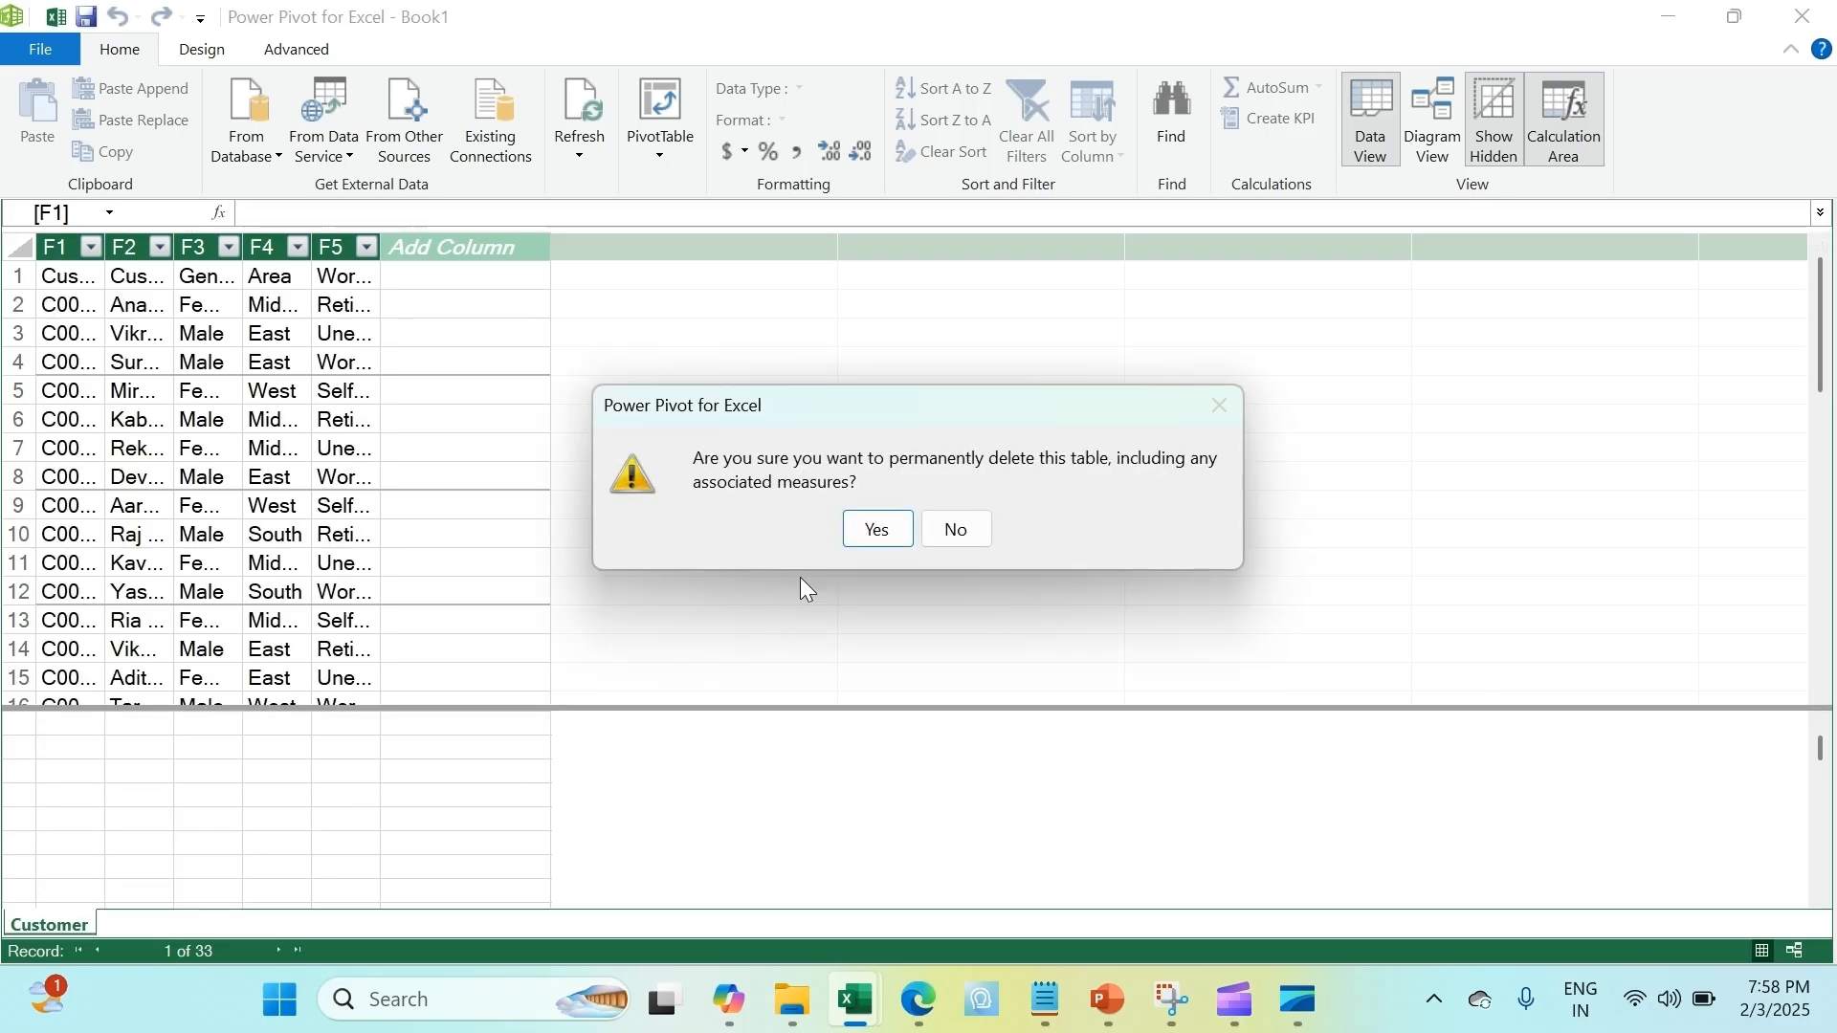
pyautogui.click(875, 530)
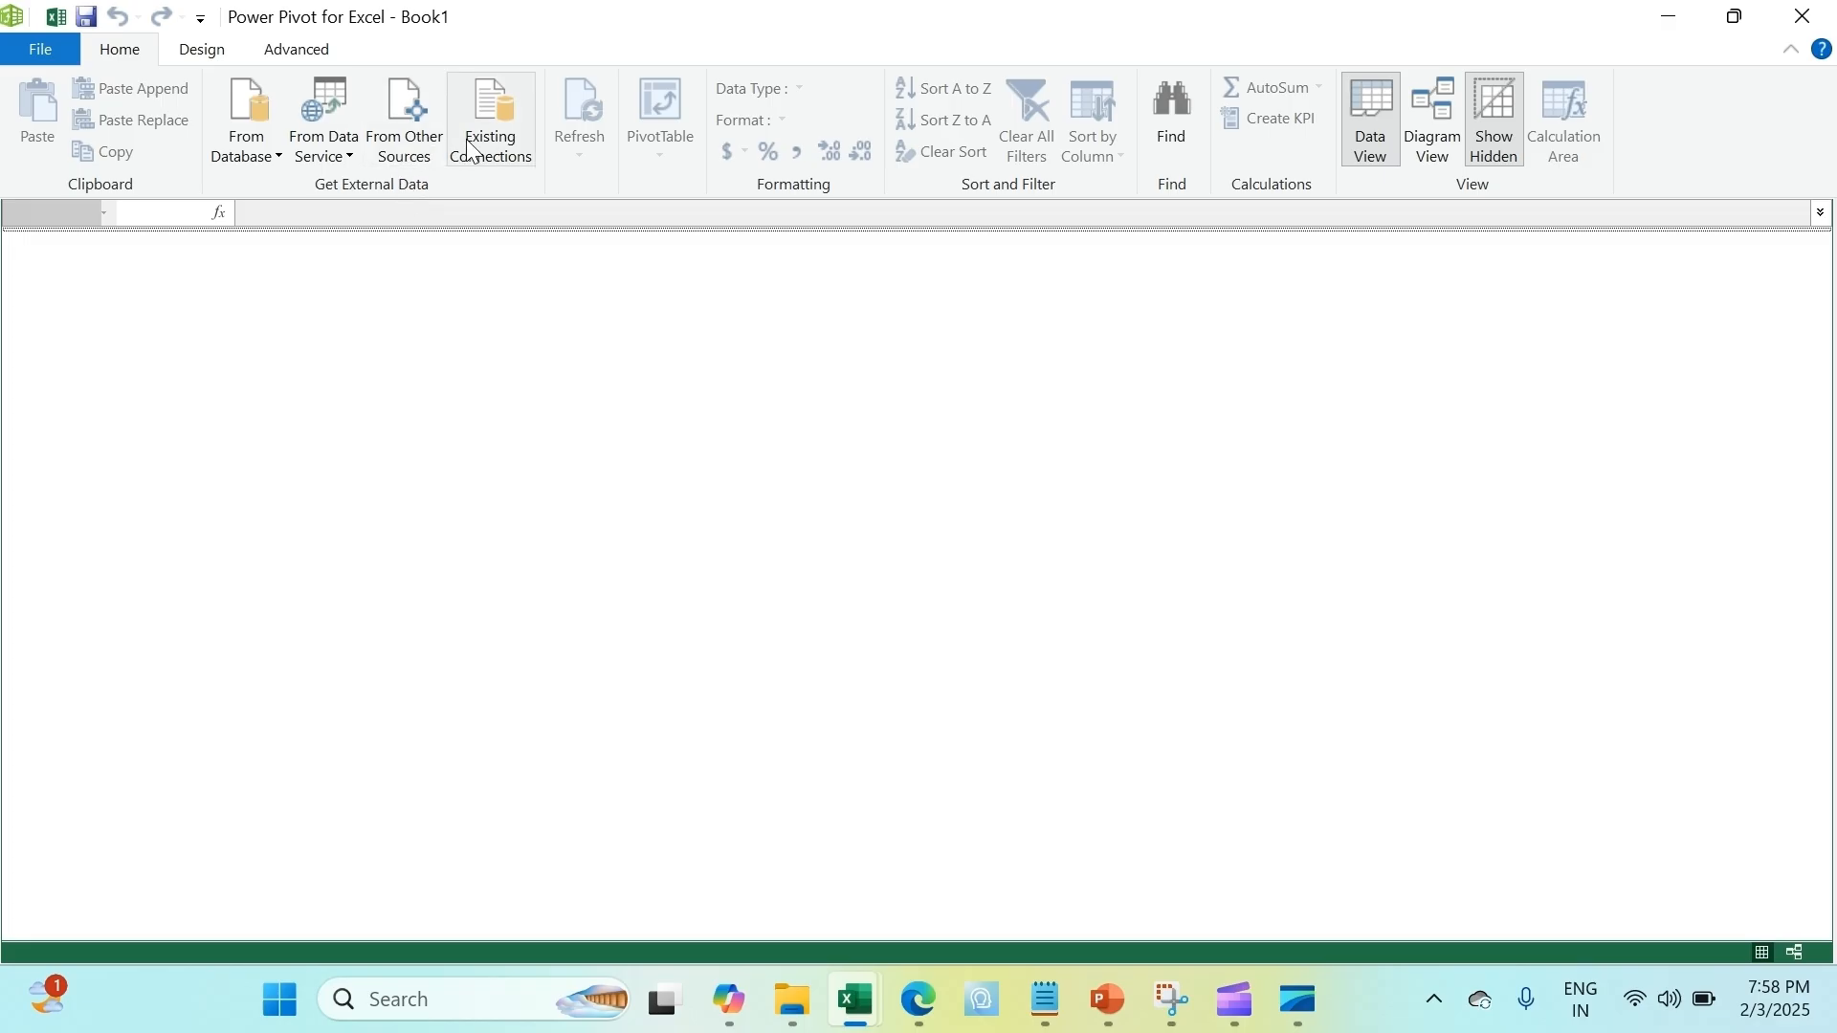
# Start a table import from an Excel file and choose the Customer workbook as its source
pyautogui.click(409, 143)
pyautogui.scroll(-6, 895, 515)
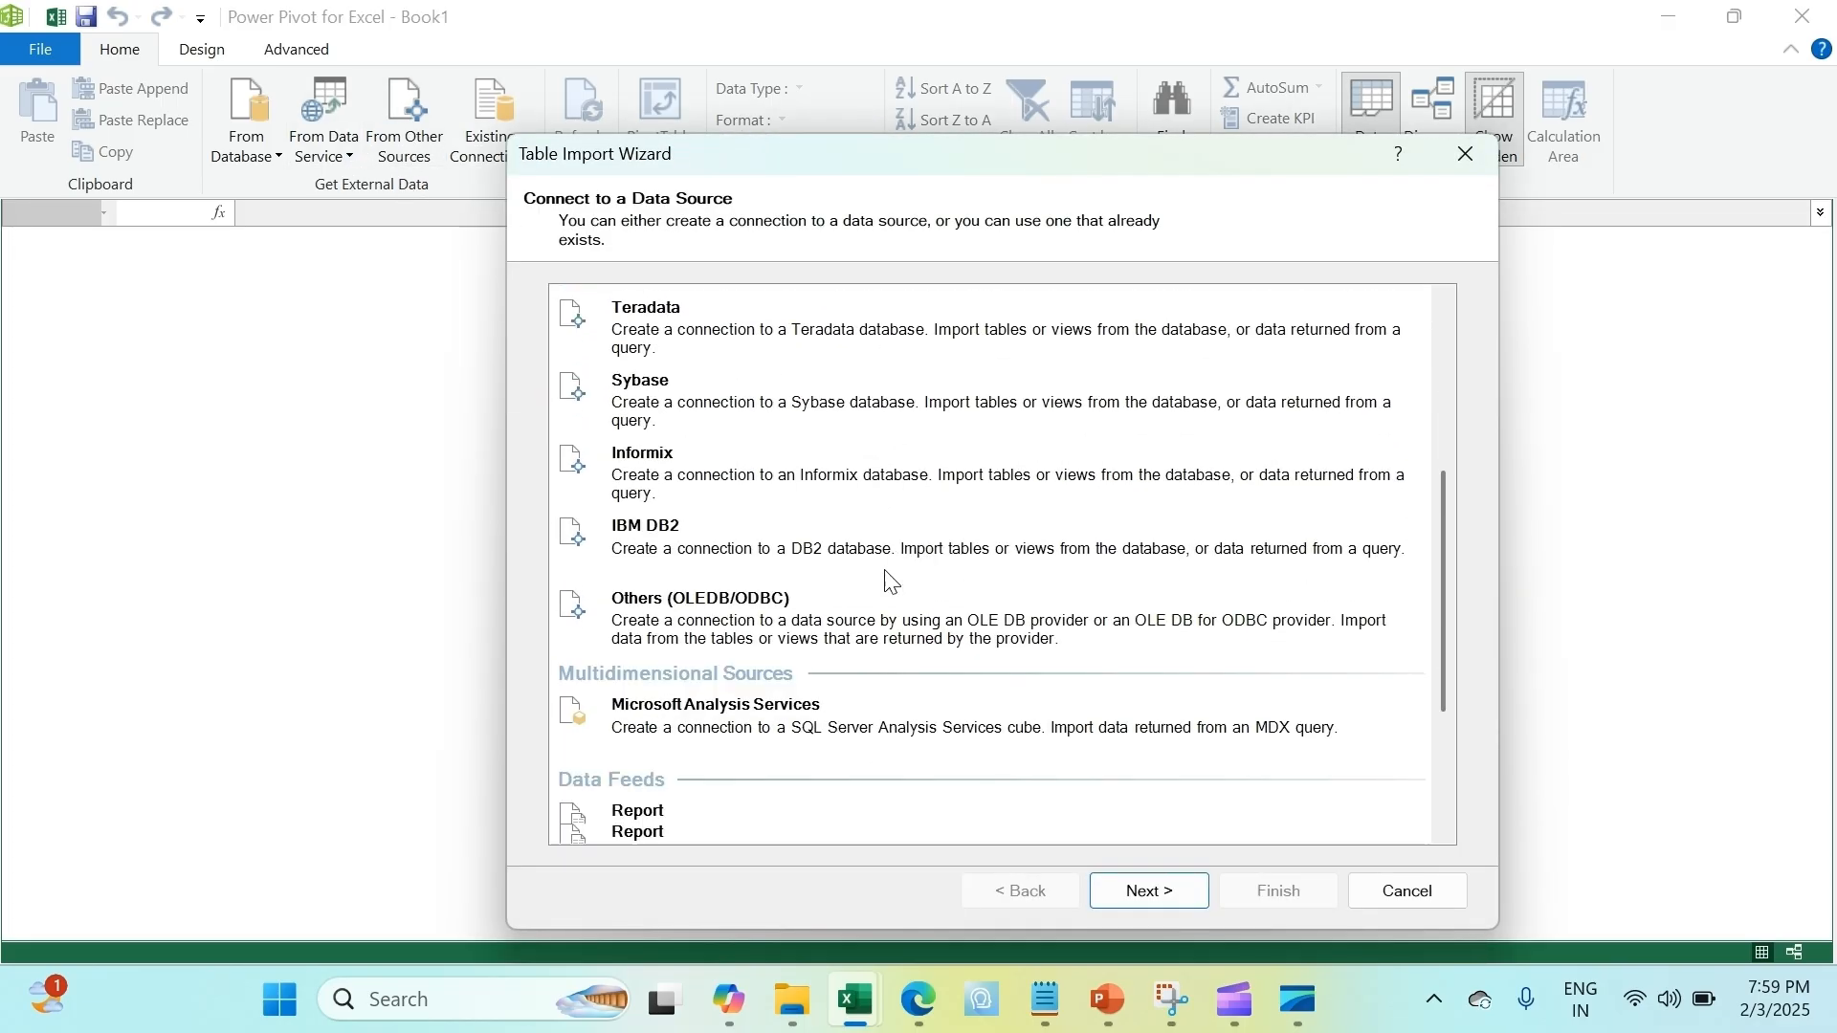
pyautogui.click(782, 719)
pyautogui.click(1150, 891)
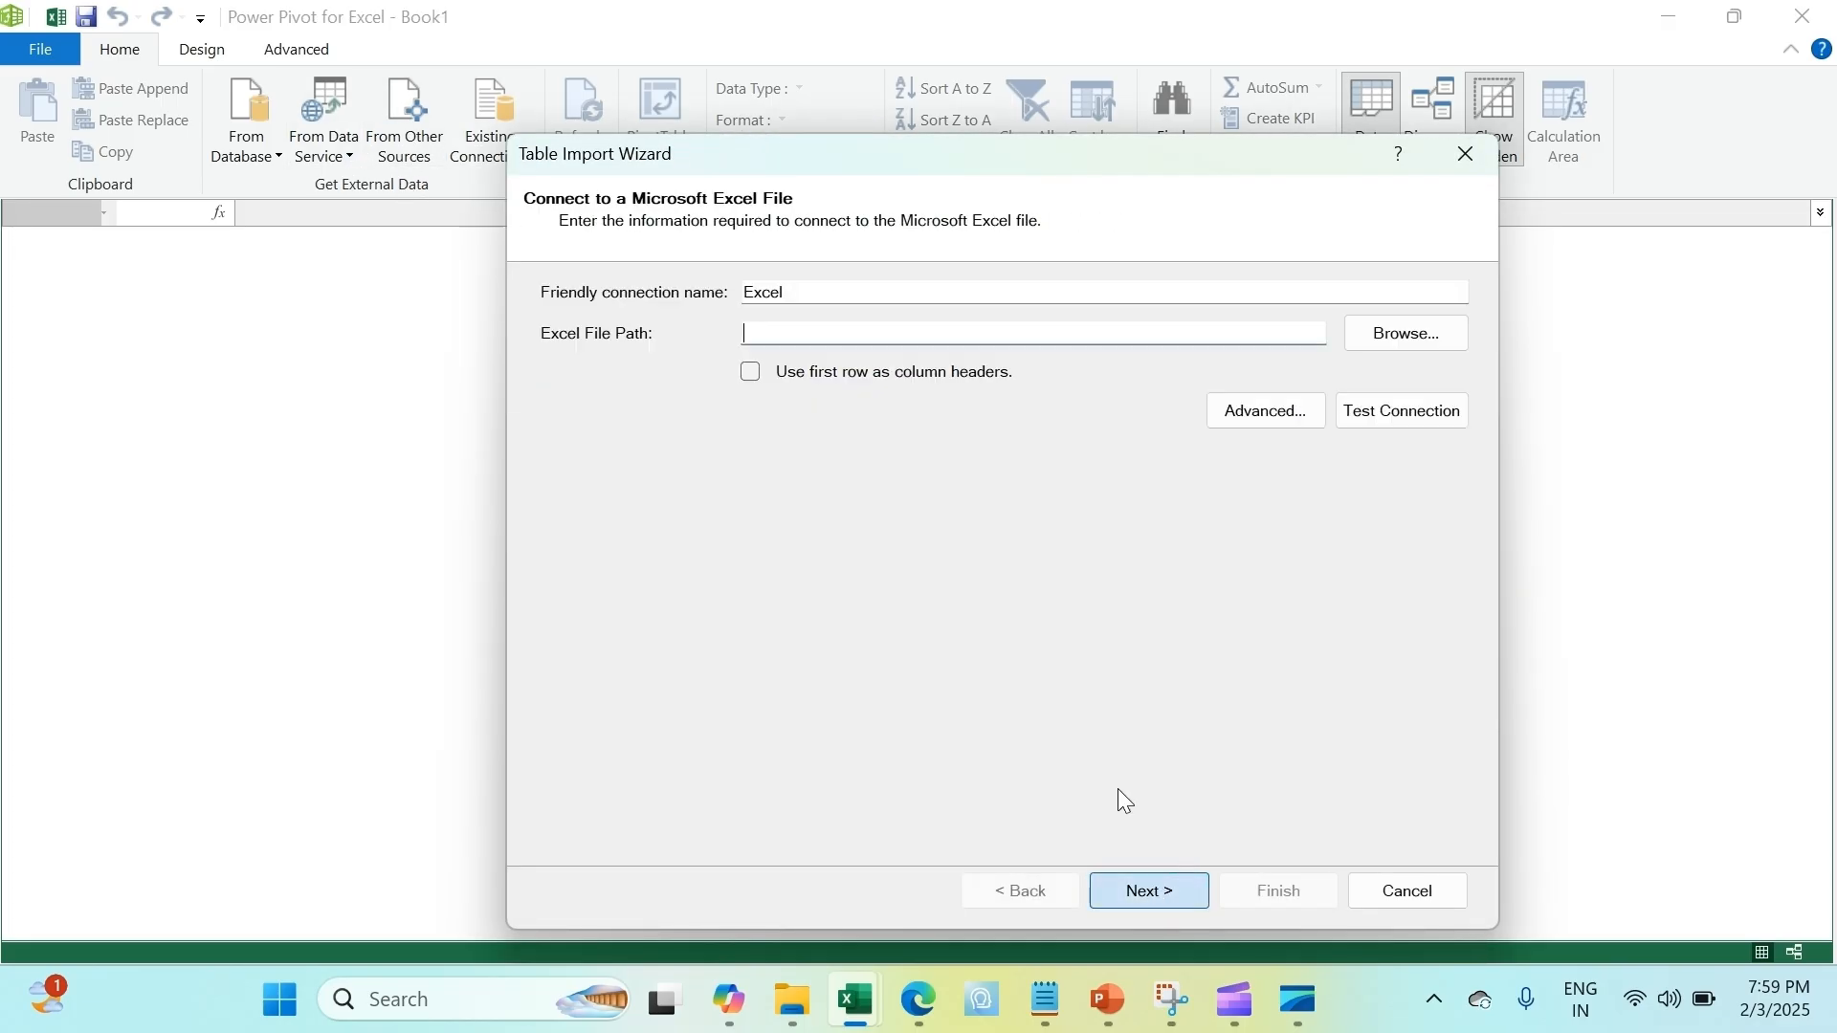
pyautogui.click(1388, 337)
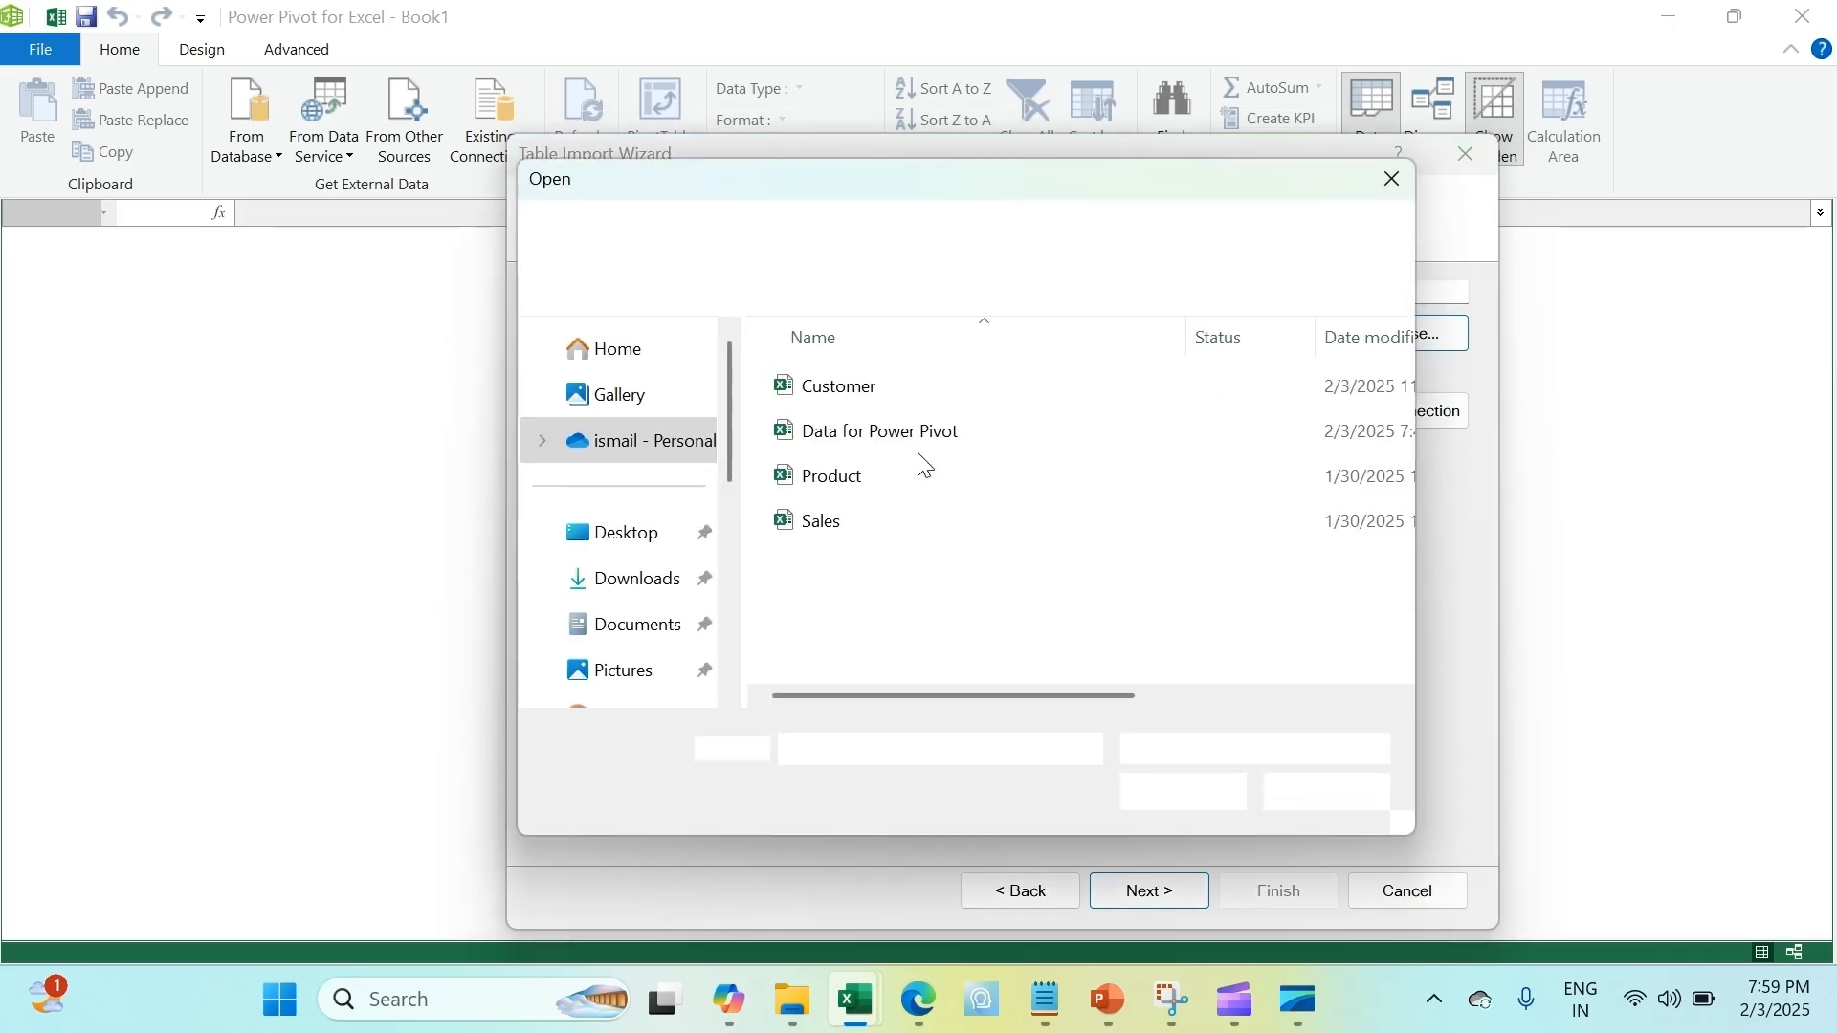
pyautogui.click(861, 400)
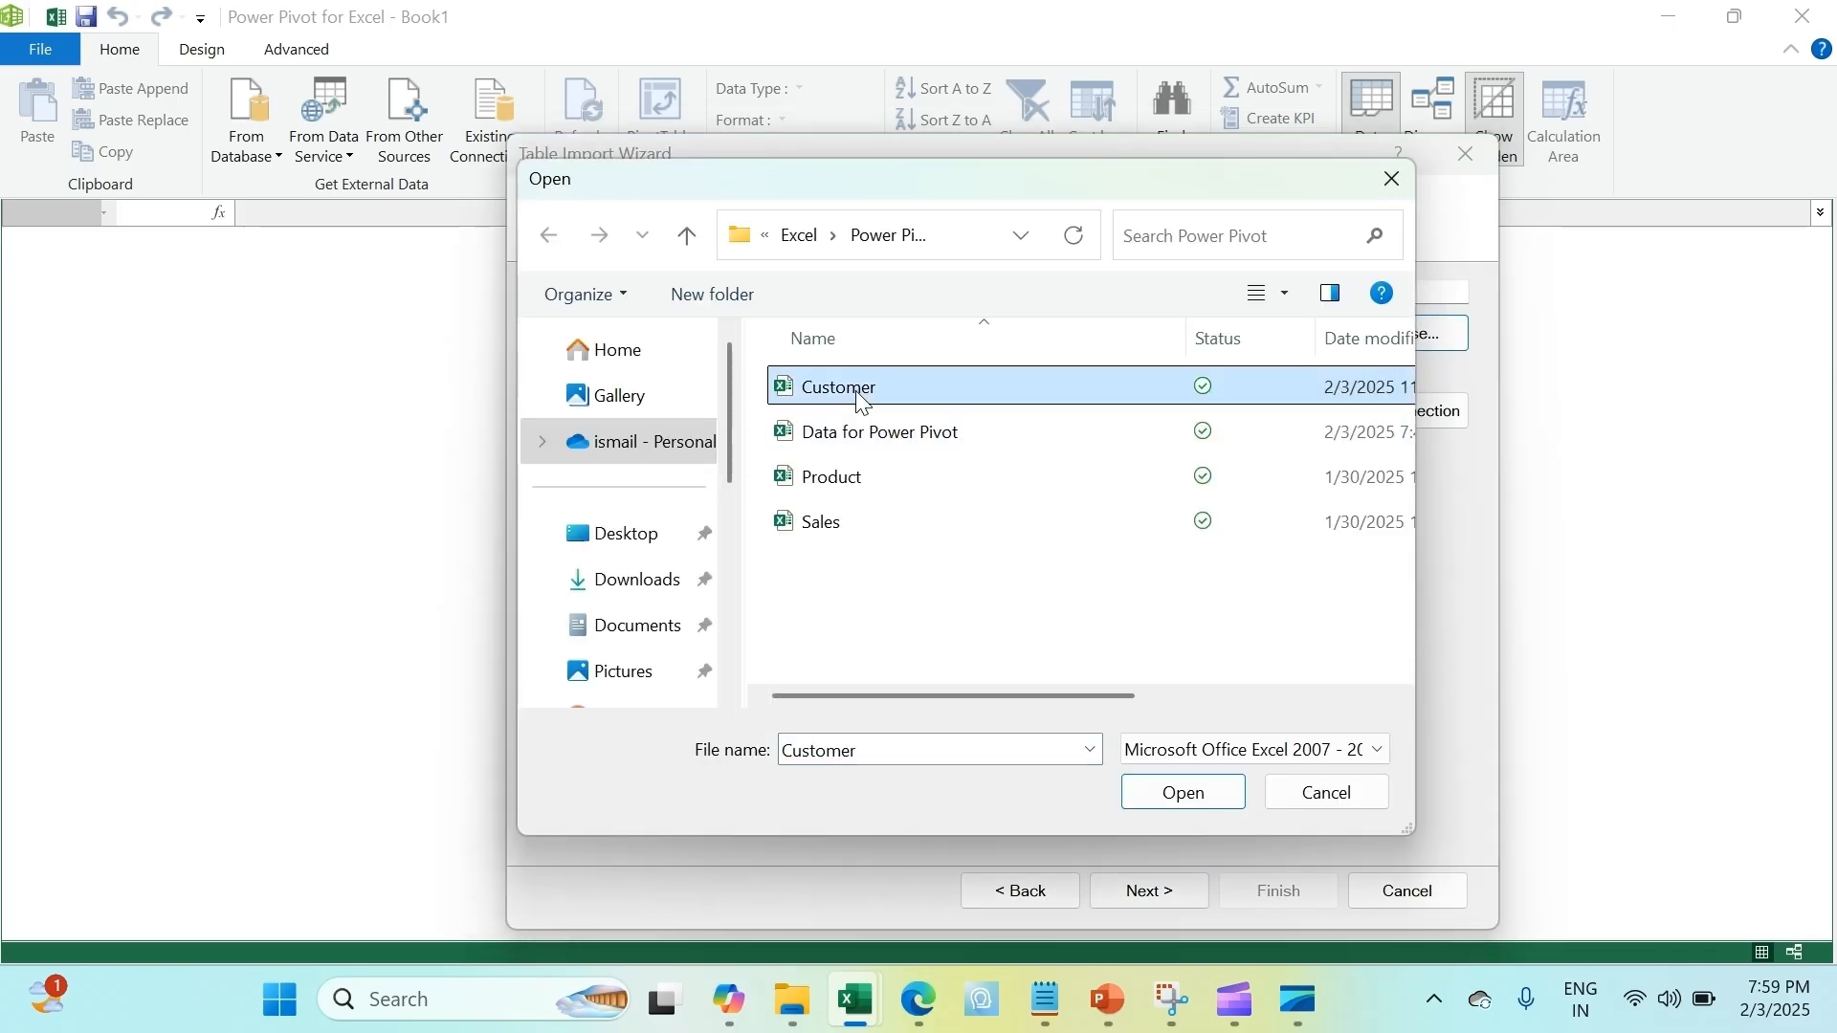
pyautogui.click(1186, 794)
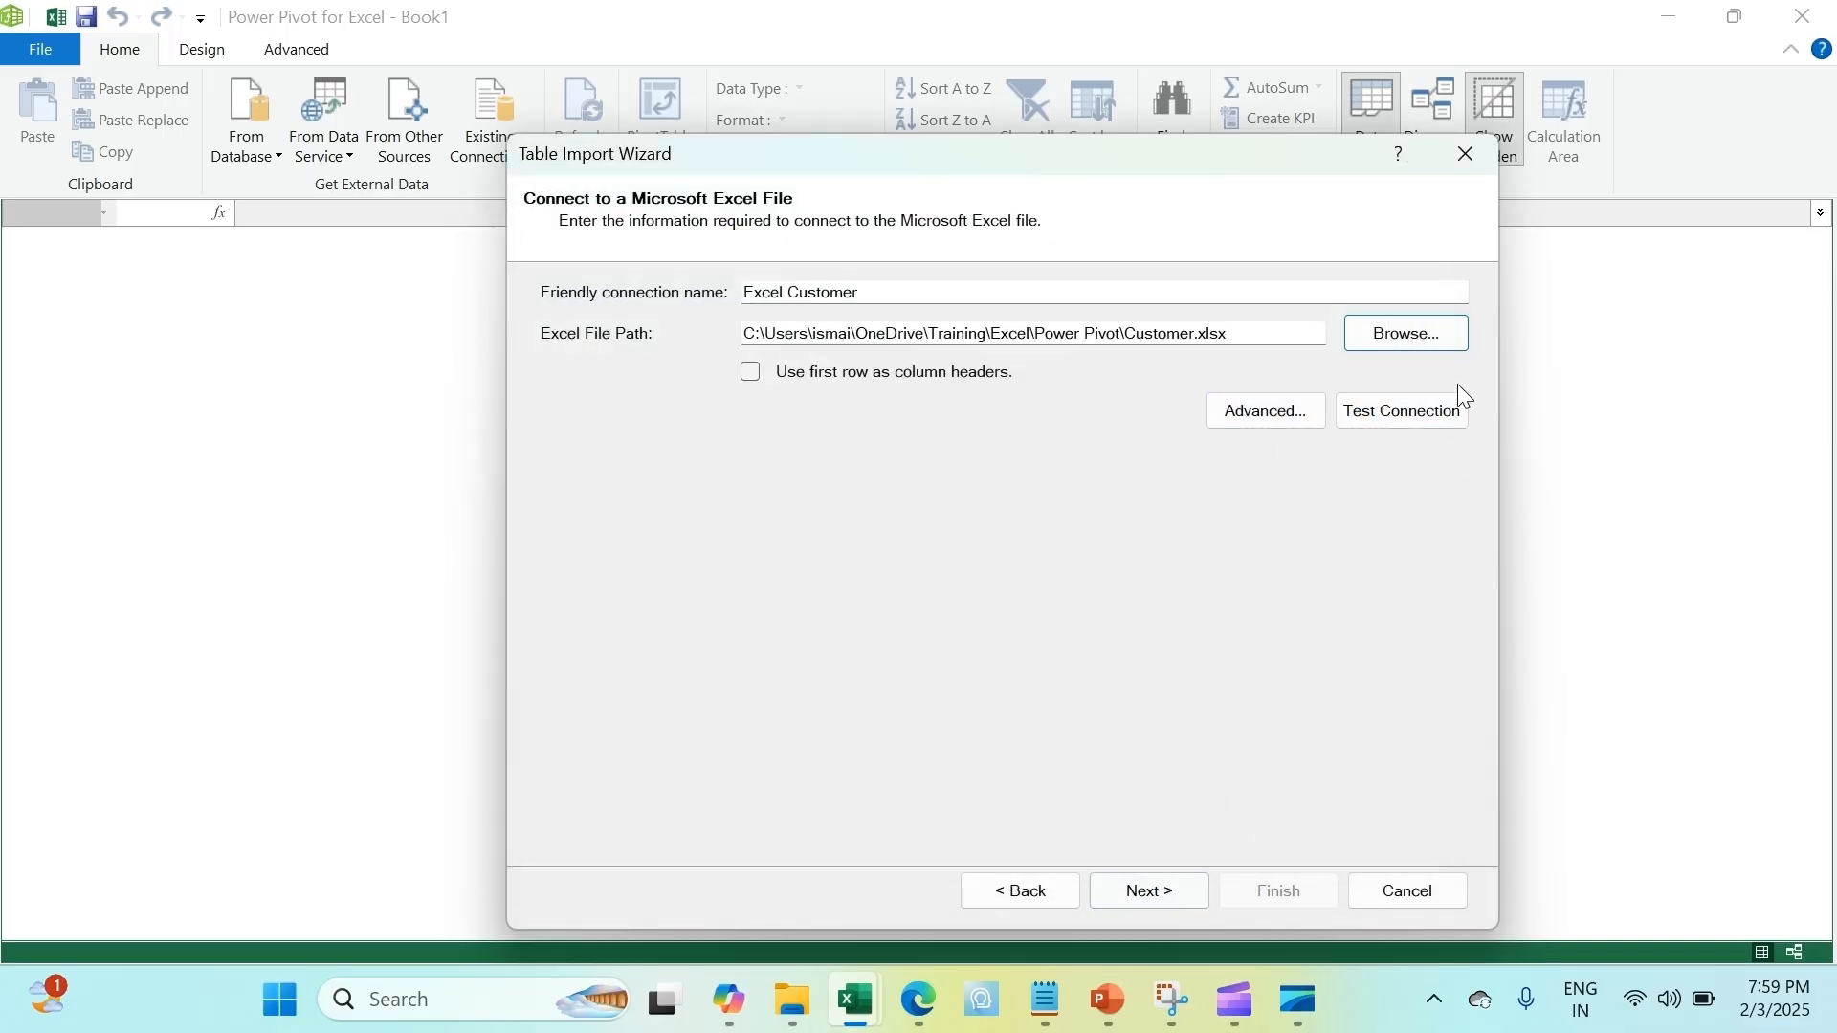
# Test the Customer workbook connection and import its Customer$ source table into the data model
pyautogui.click(1407, 427)
pyautogui.click(1024, 575)
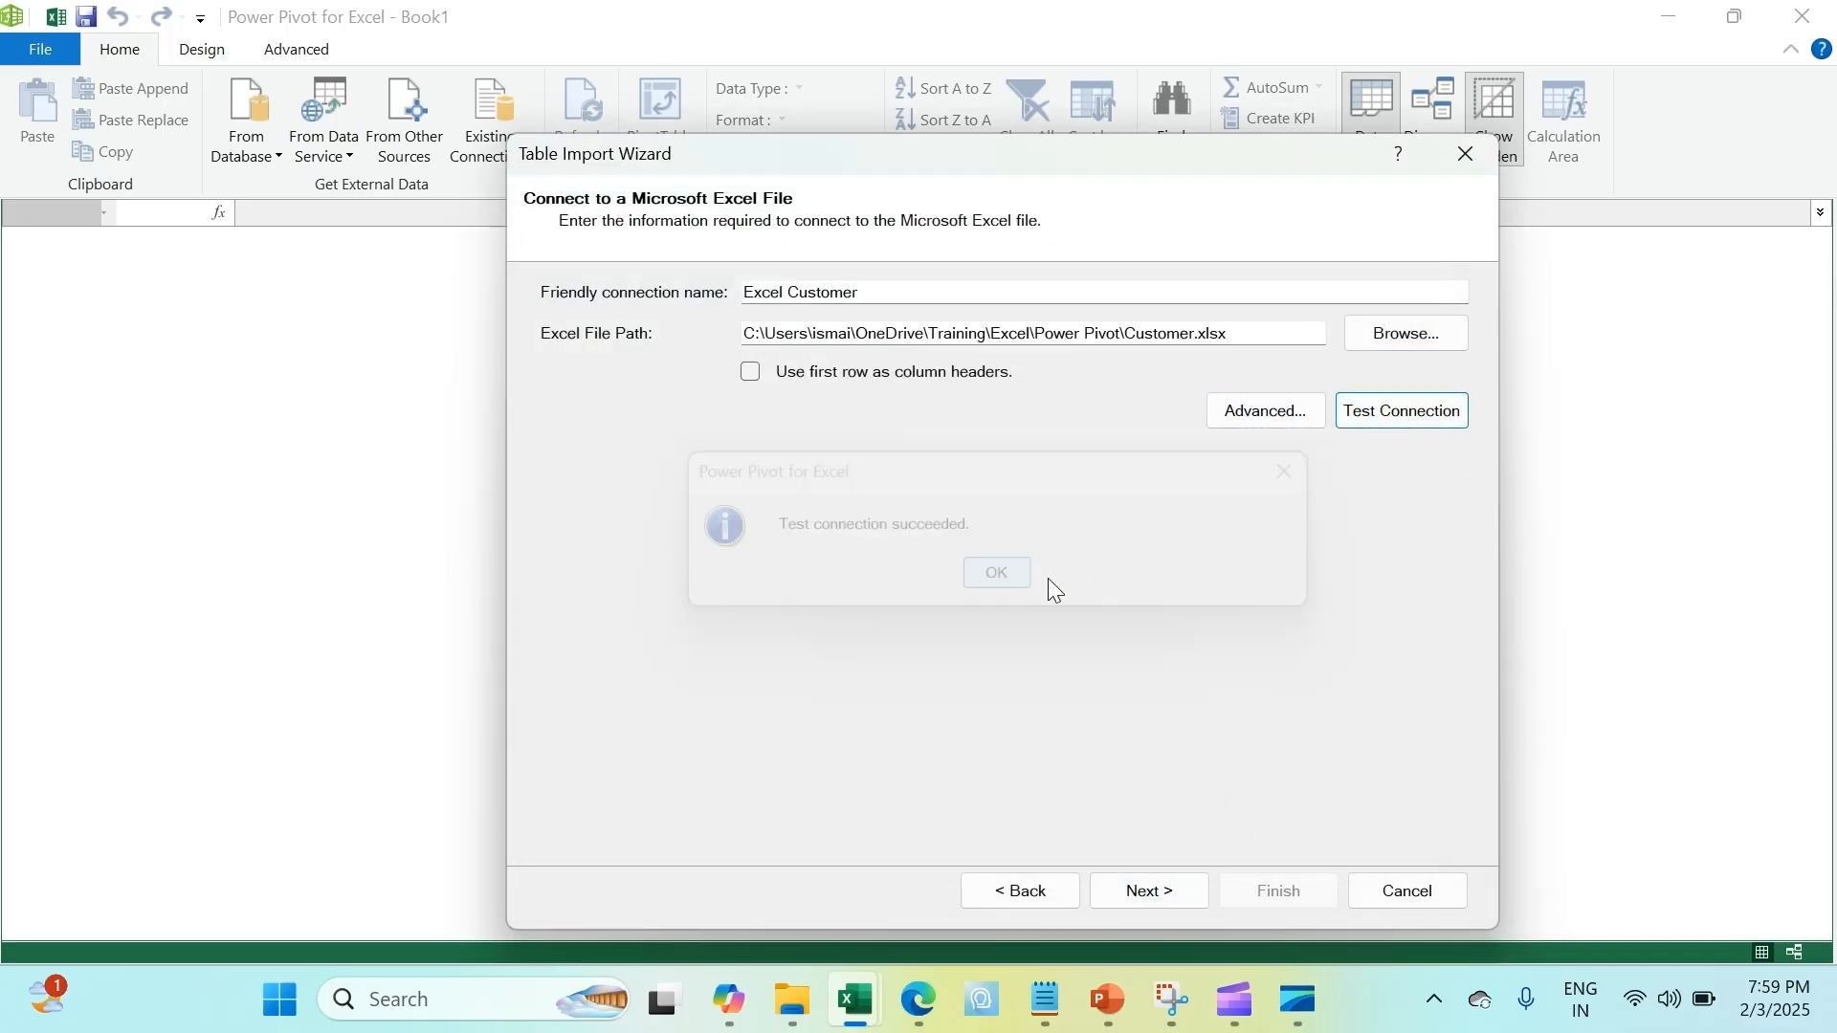
pyautogui.click(1143, 900)
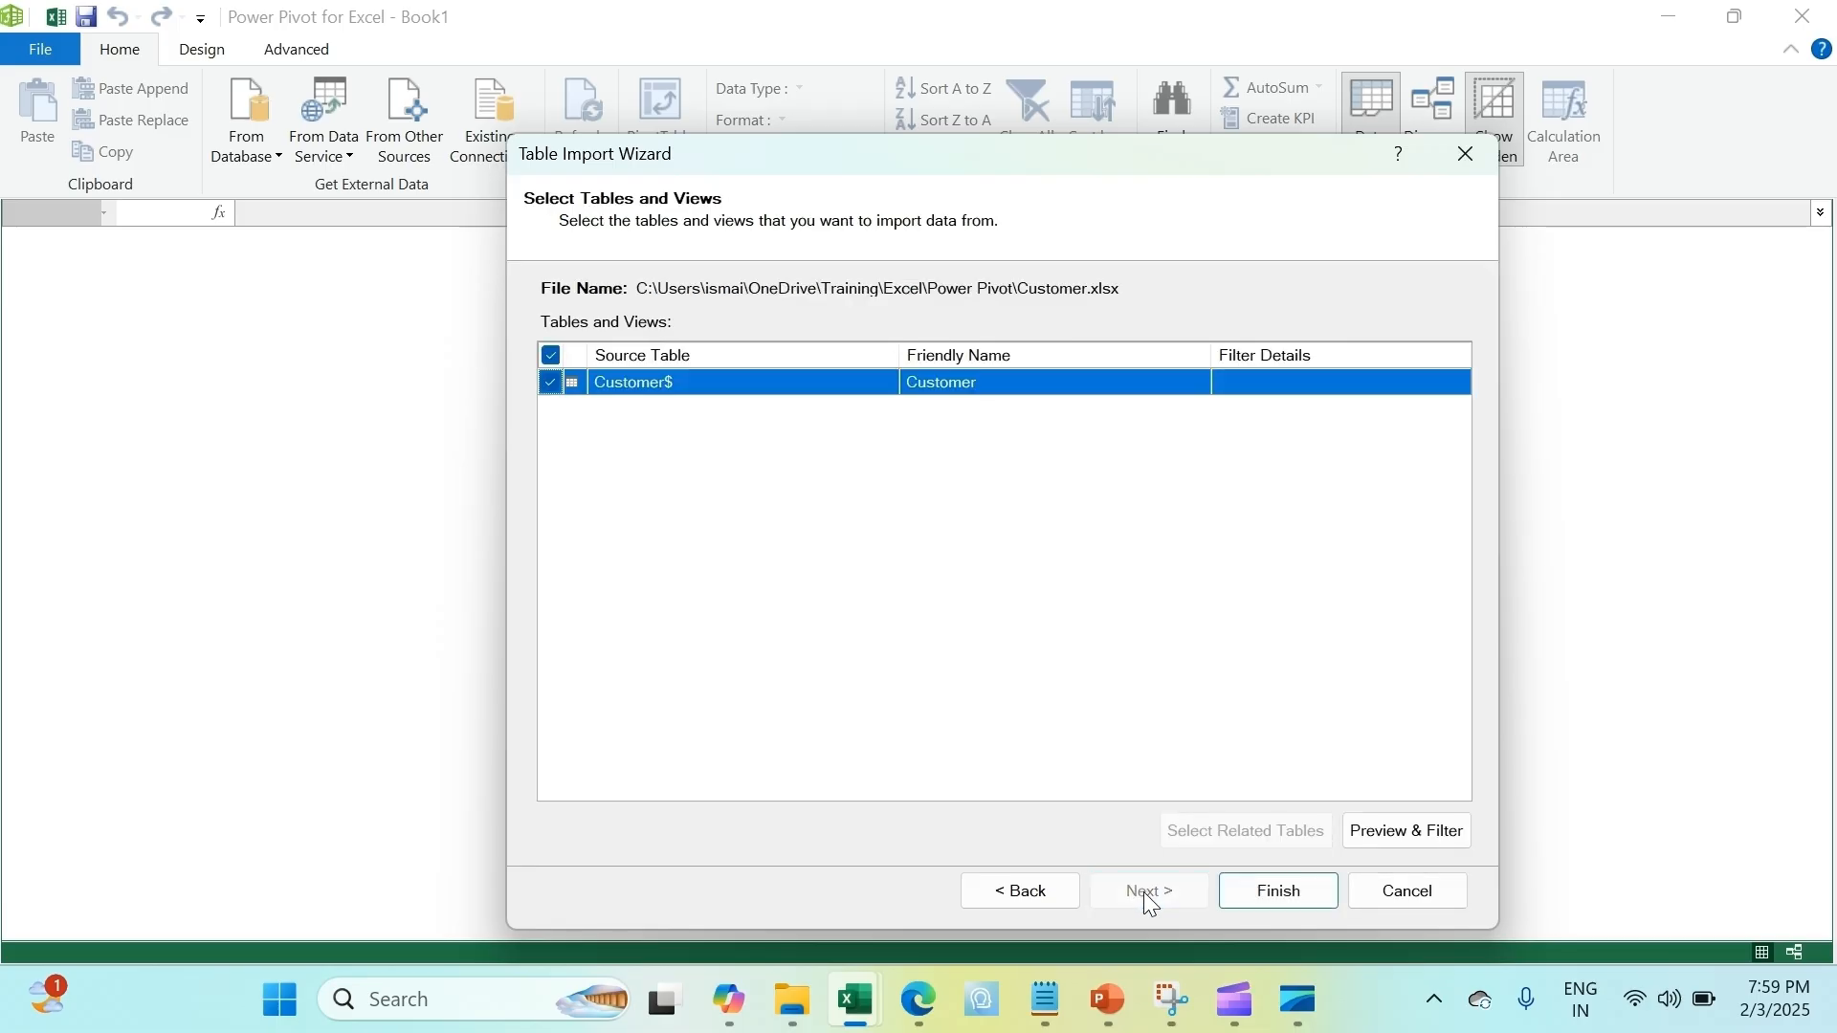
pyautogui.click(1276, 895)
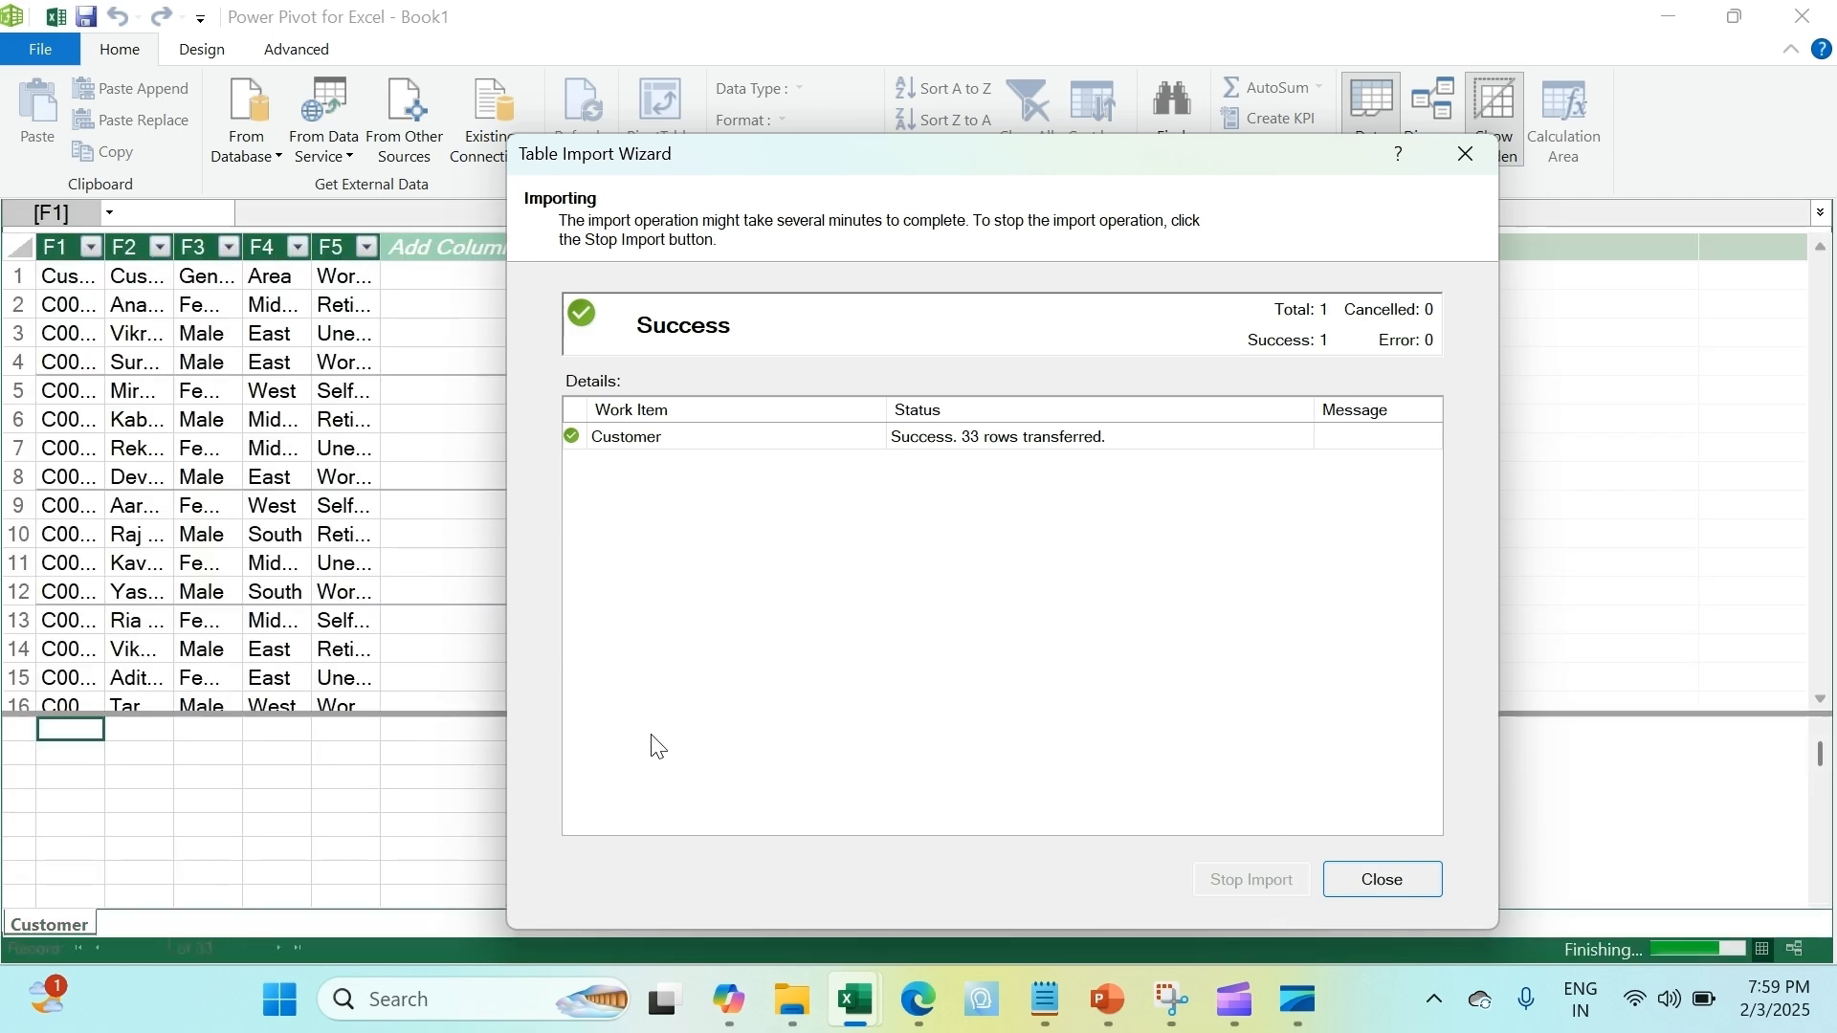
pyautogui.press('Return')
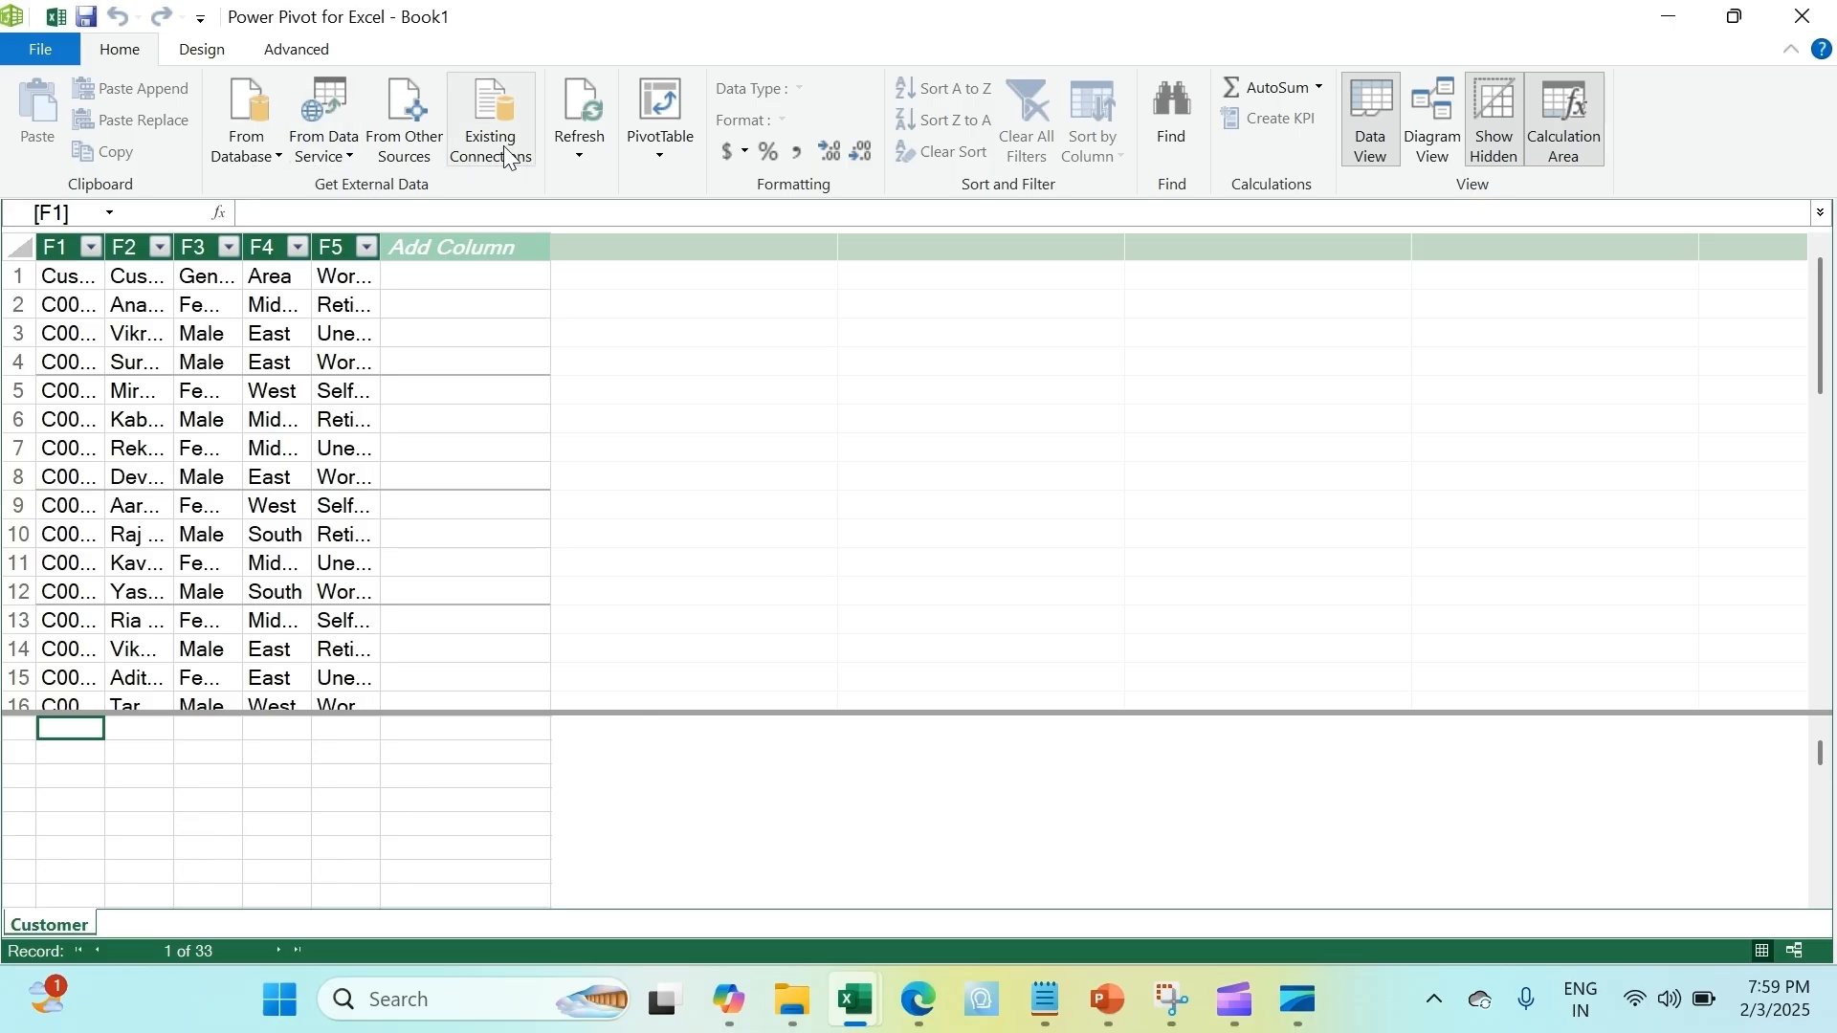
# Start another Excel File import and choose the Product workbook as its source
pyautogui.click(405, 125)
pyautogui.scroll(-5, 835, 713)
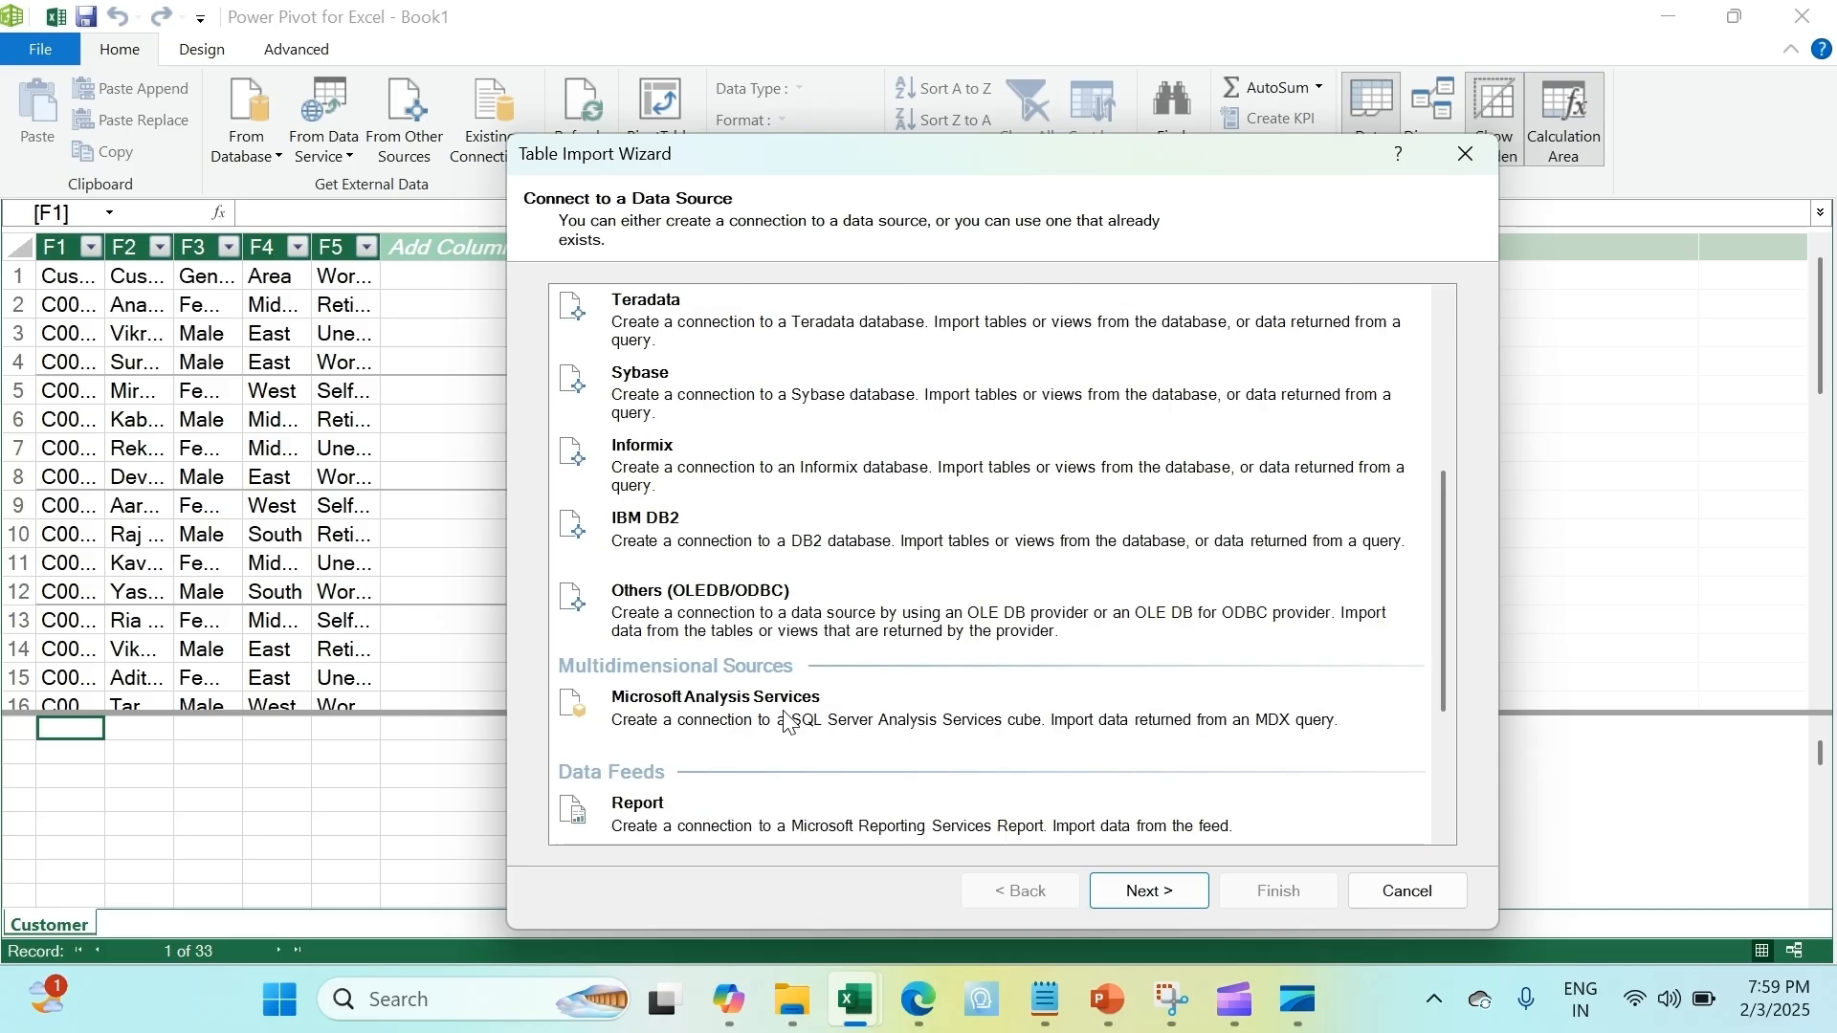
pyautogui.scroll(-3, 748, 695)
pyautogui.click(689, 706)
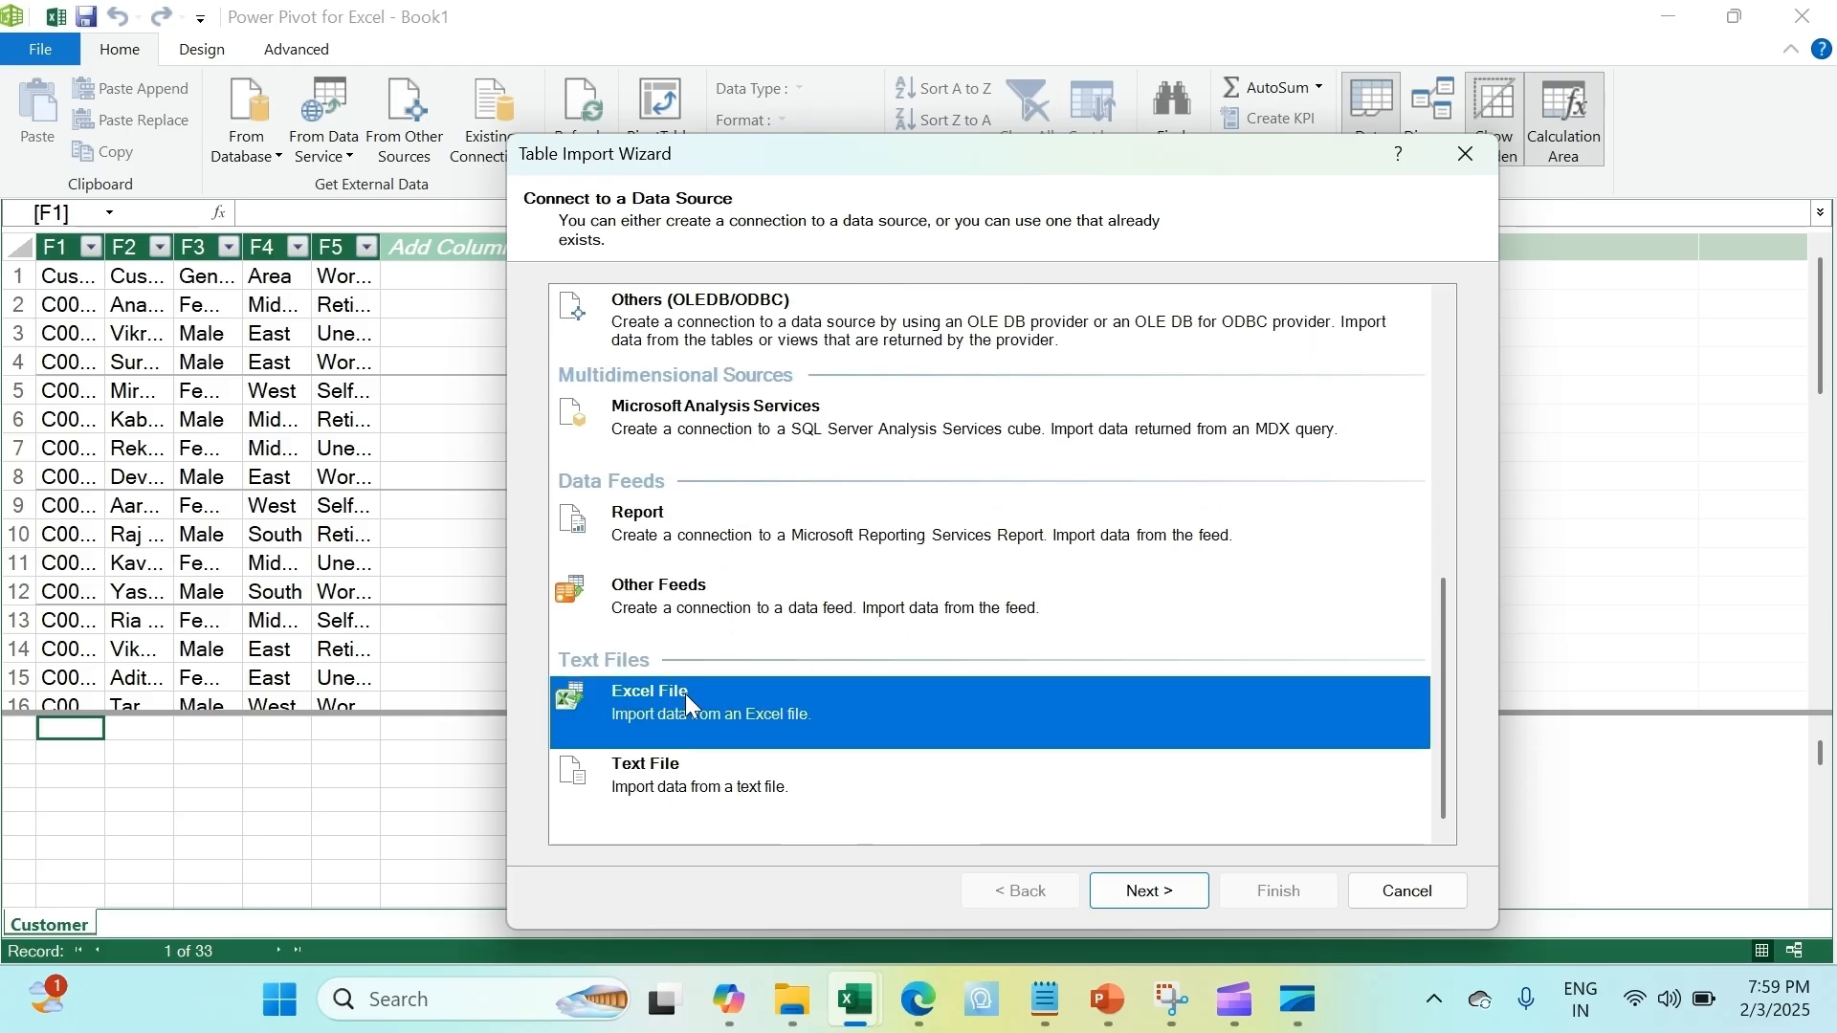
pyautogui.click(1150, 891)
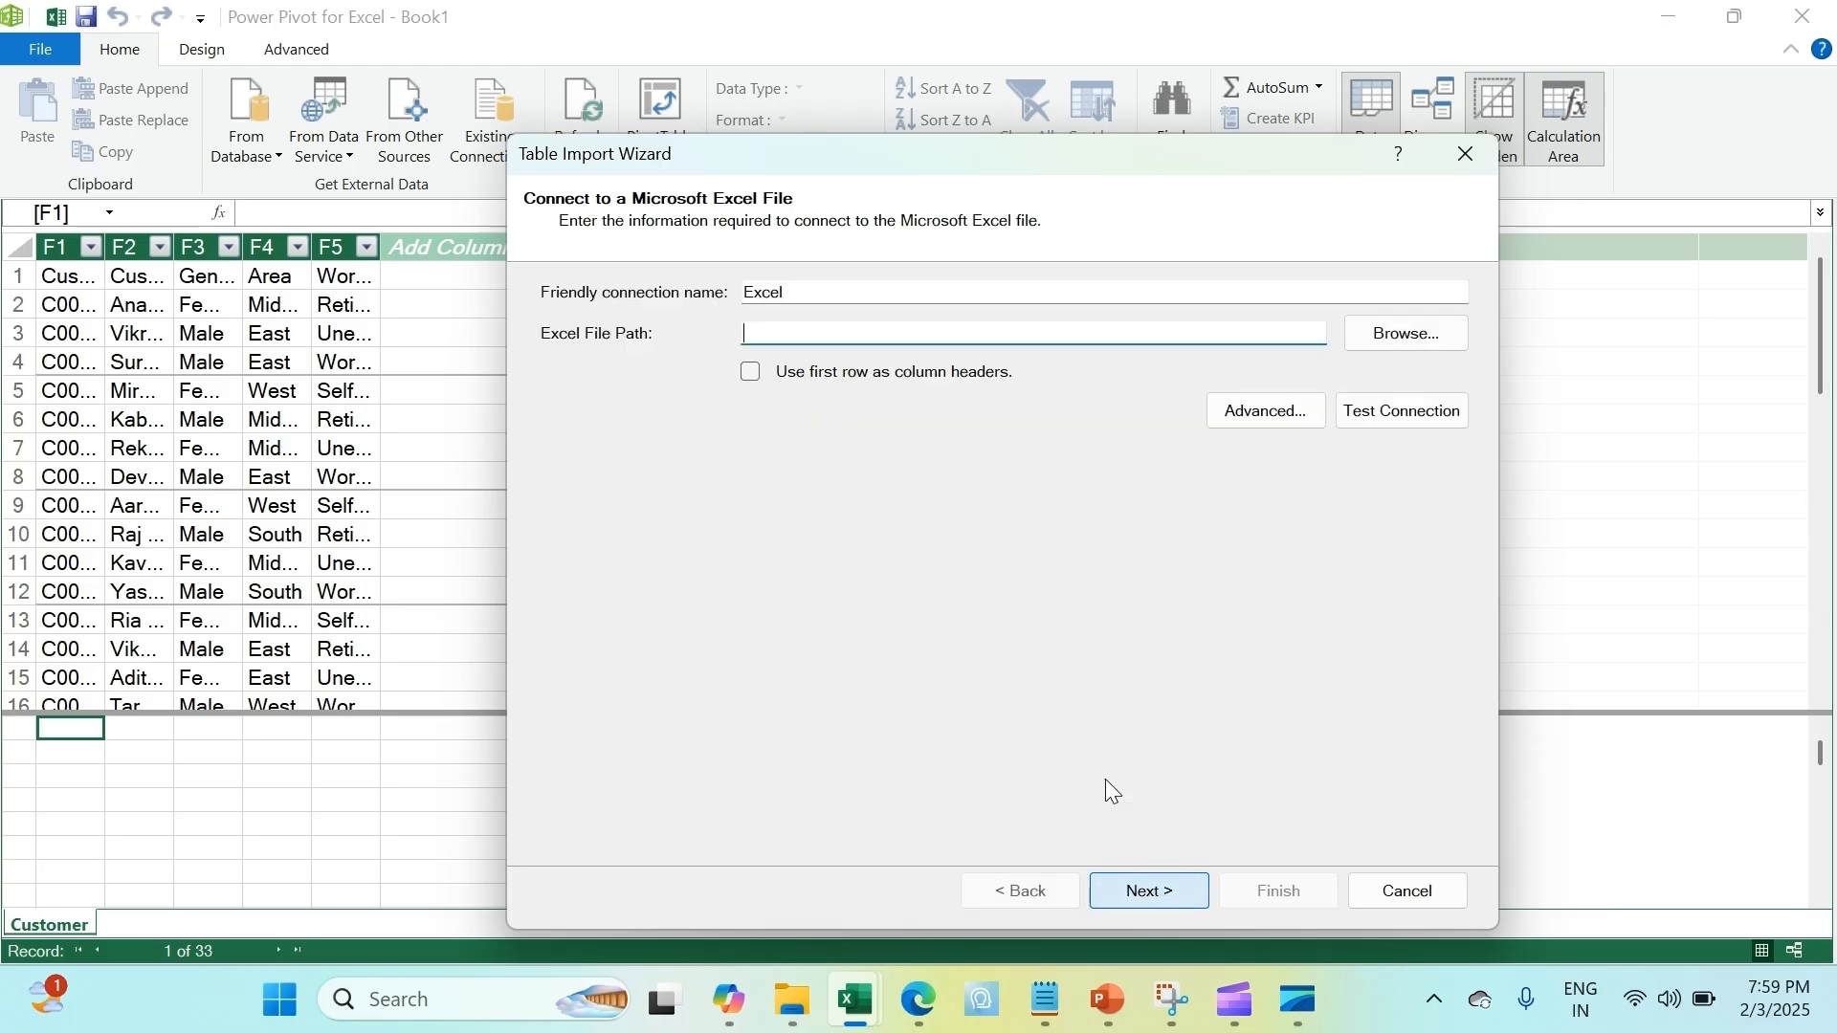
pyautogui.click(1407, 335)
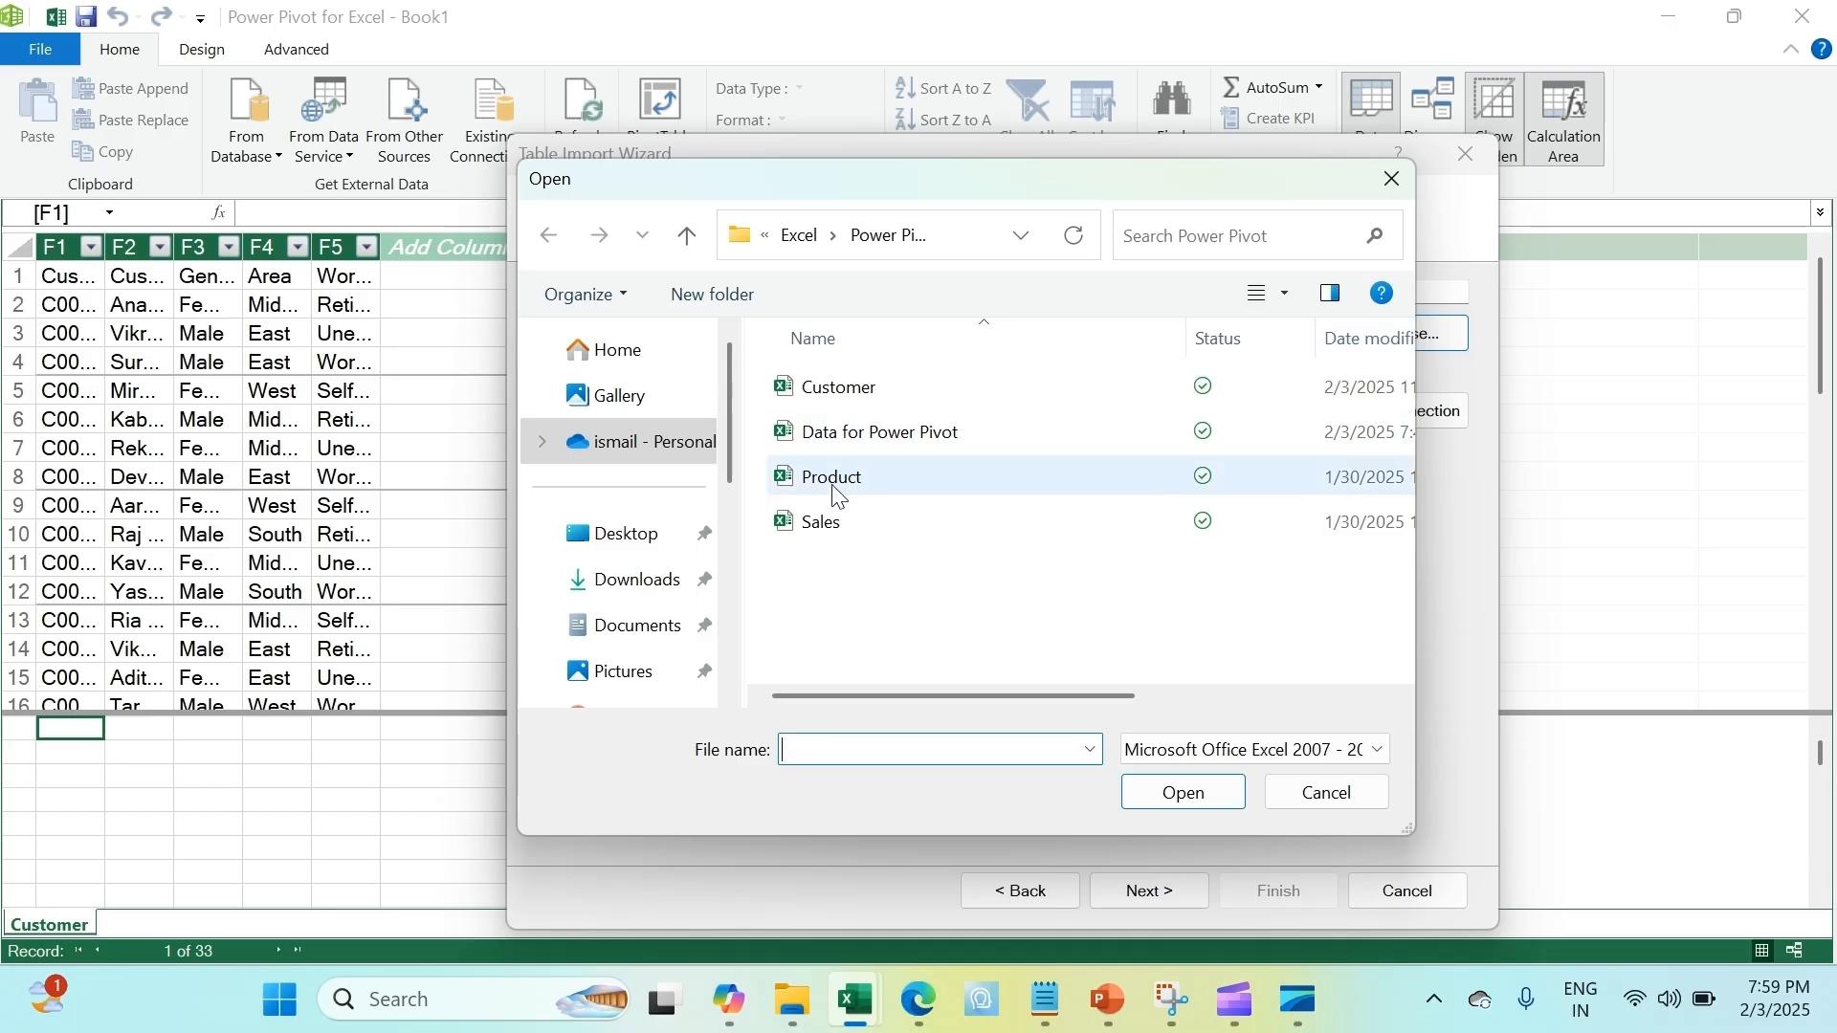
pyautogui.doubleClick(835, 485)
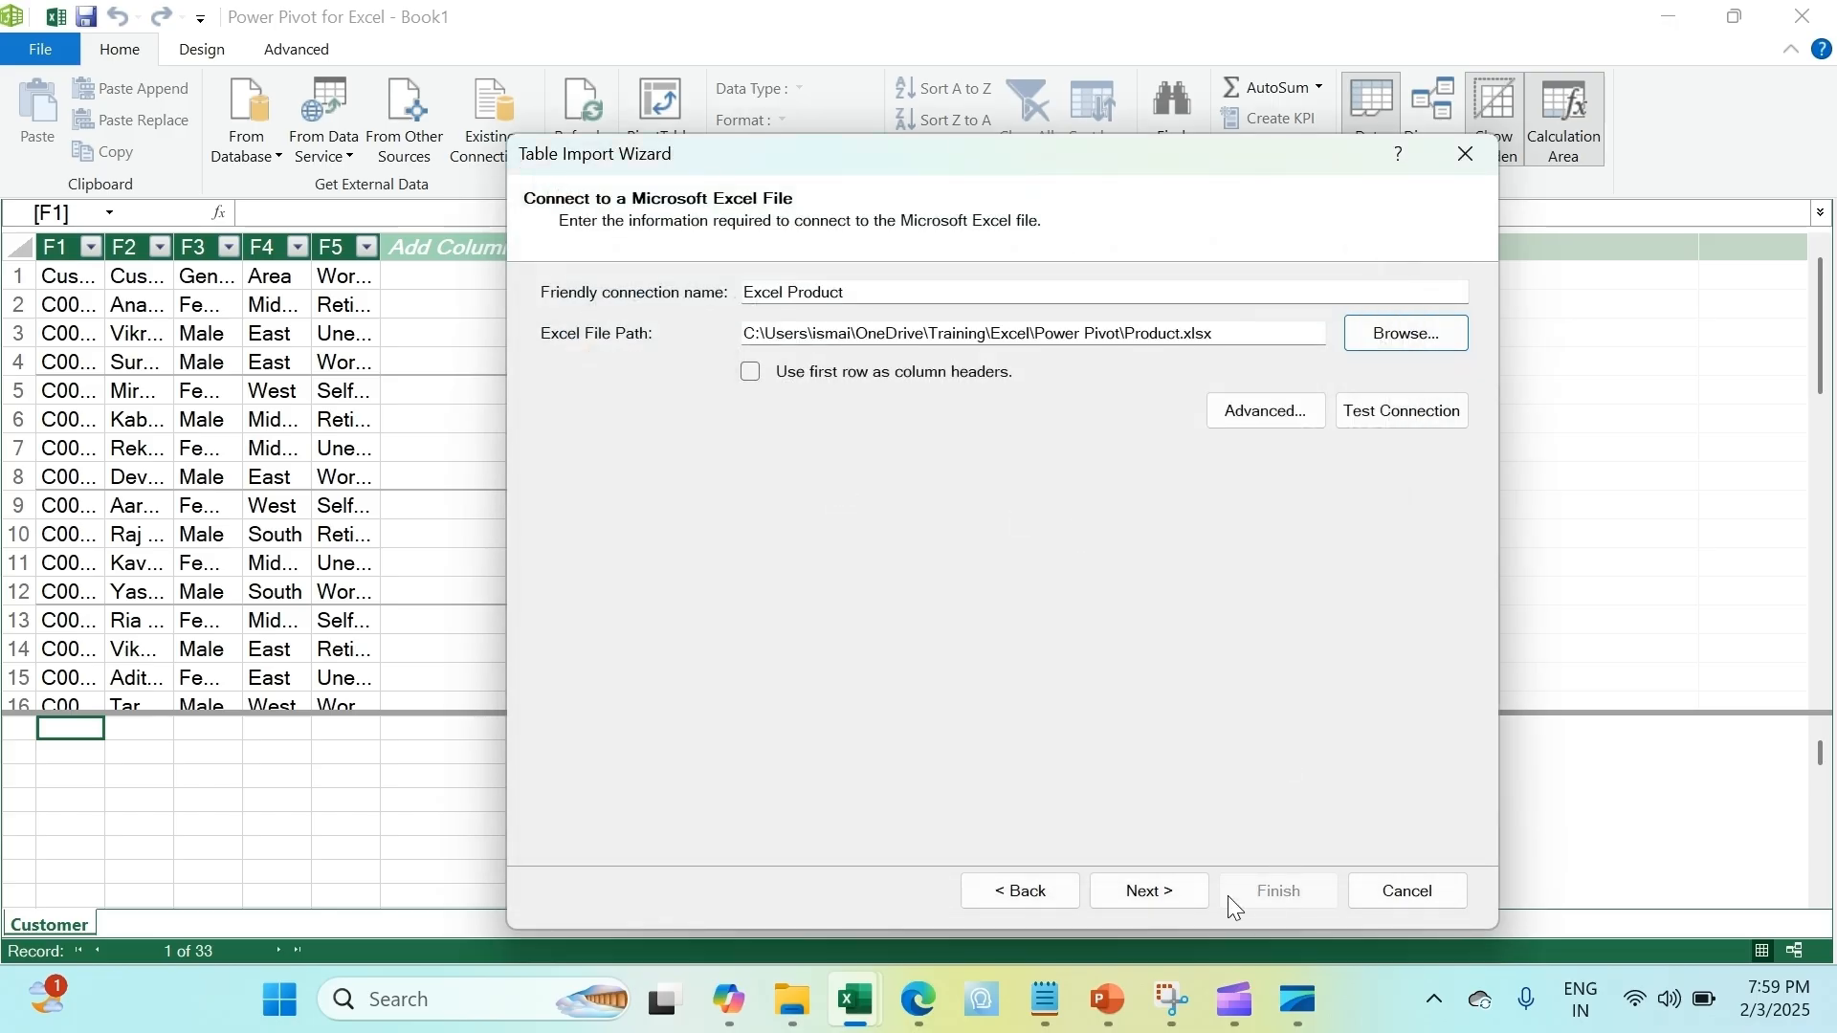
# Import the Product$ source table from the Product workbook into the data model
pyautogui.click(1148, 891)
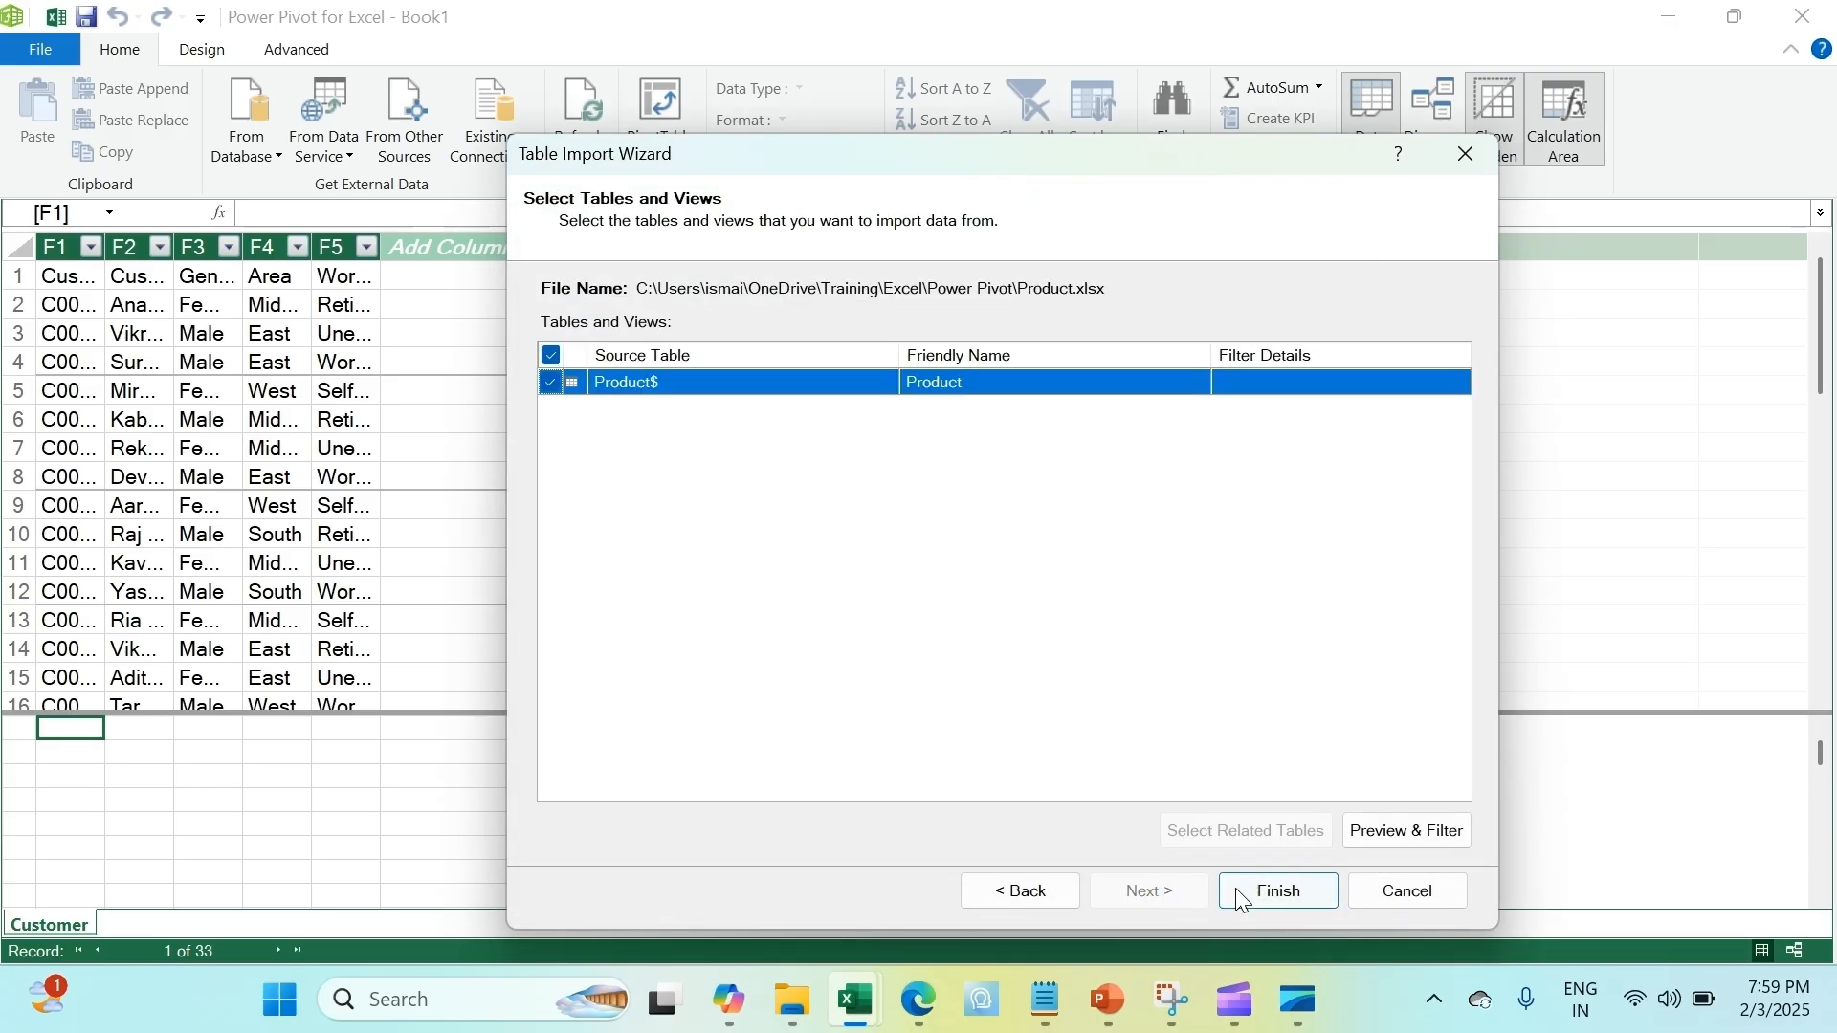
pyautogui.click(1261, 889)
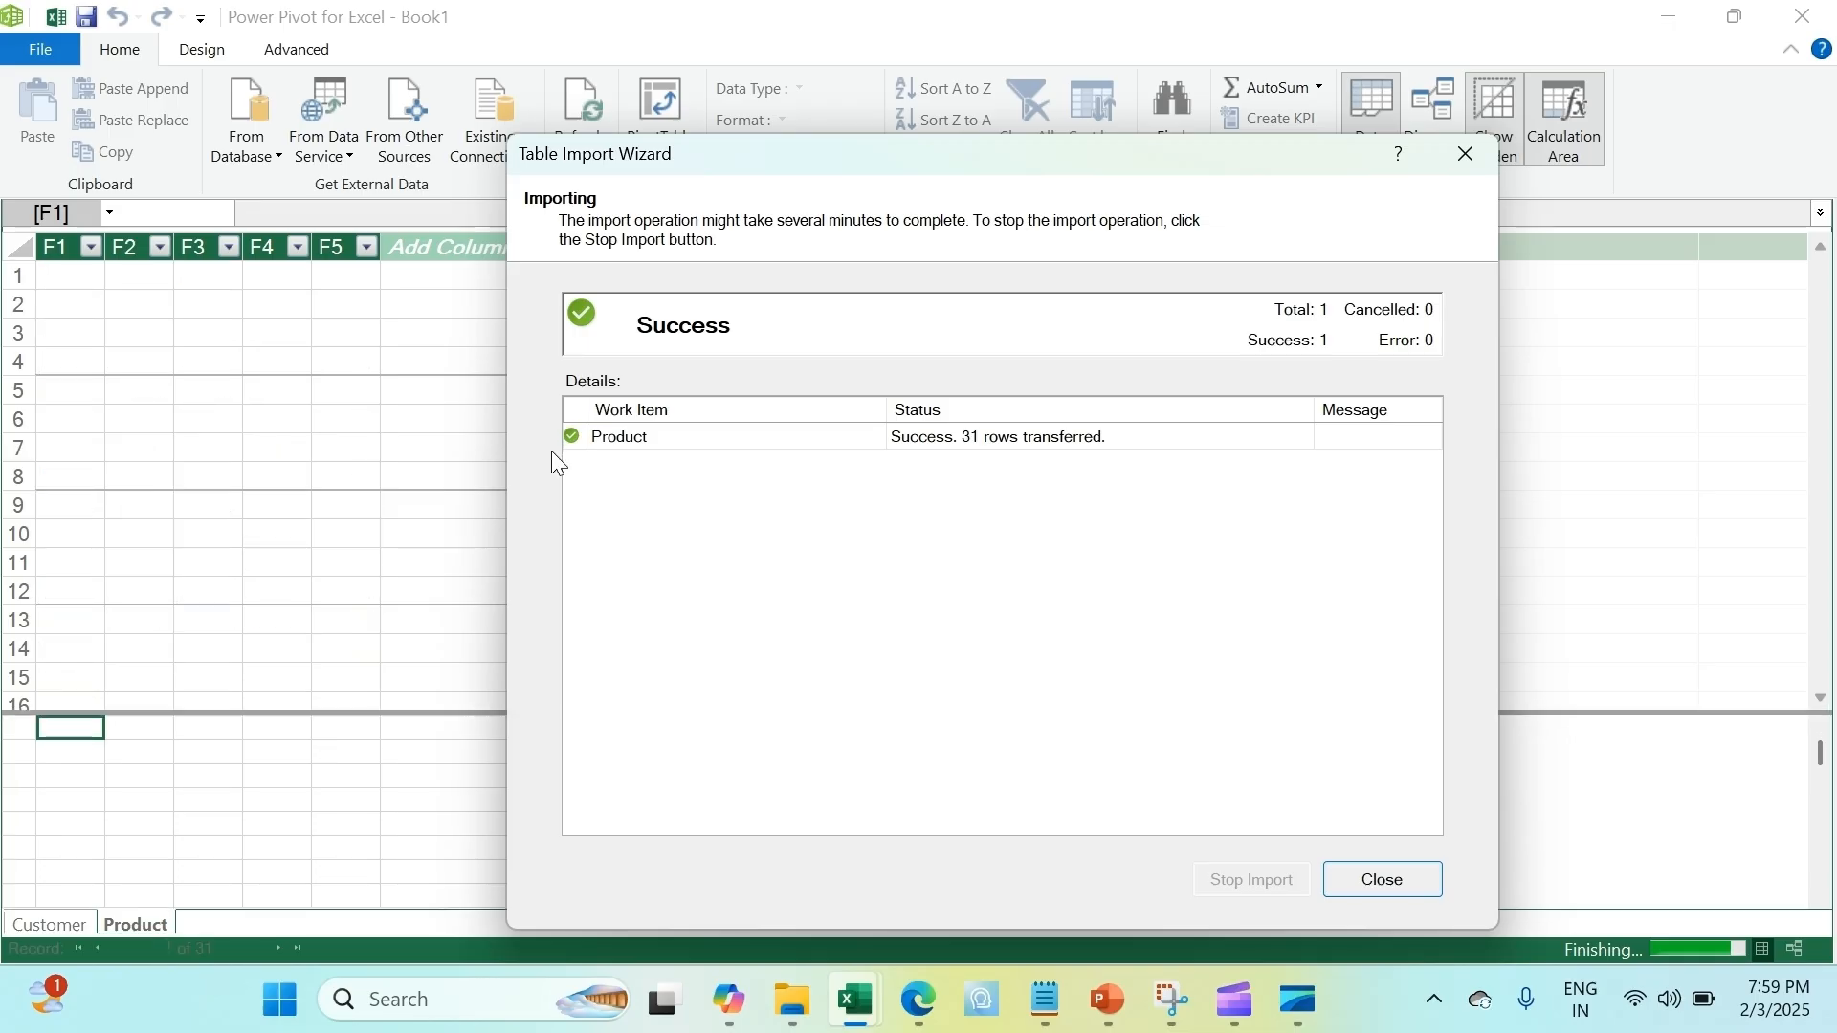
pyautogui.press('Return')
# Start a third Excel File import and choose the Sales workbook as its source
pyautogui.click(430, 164)
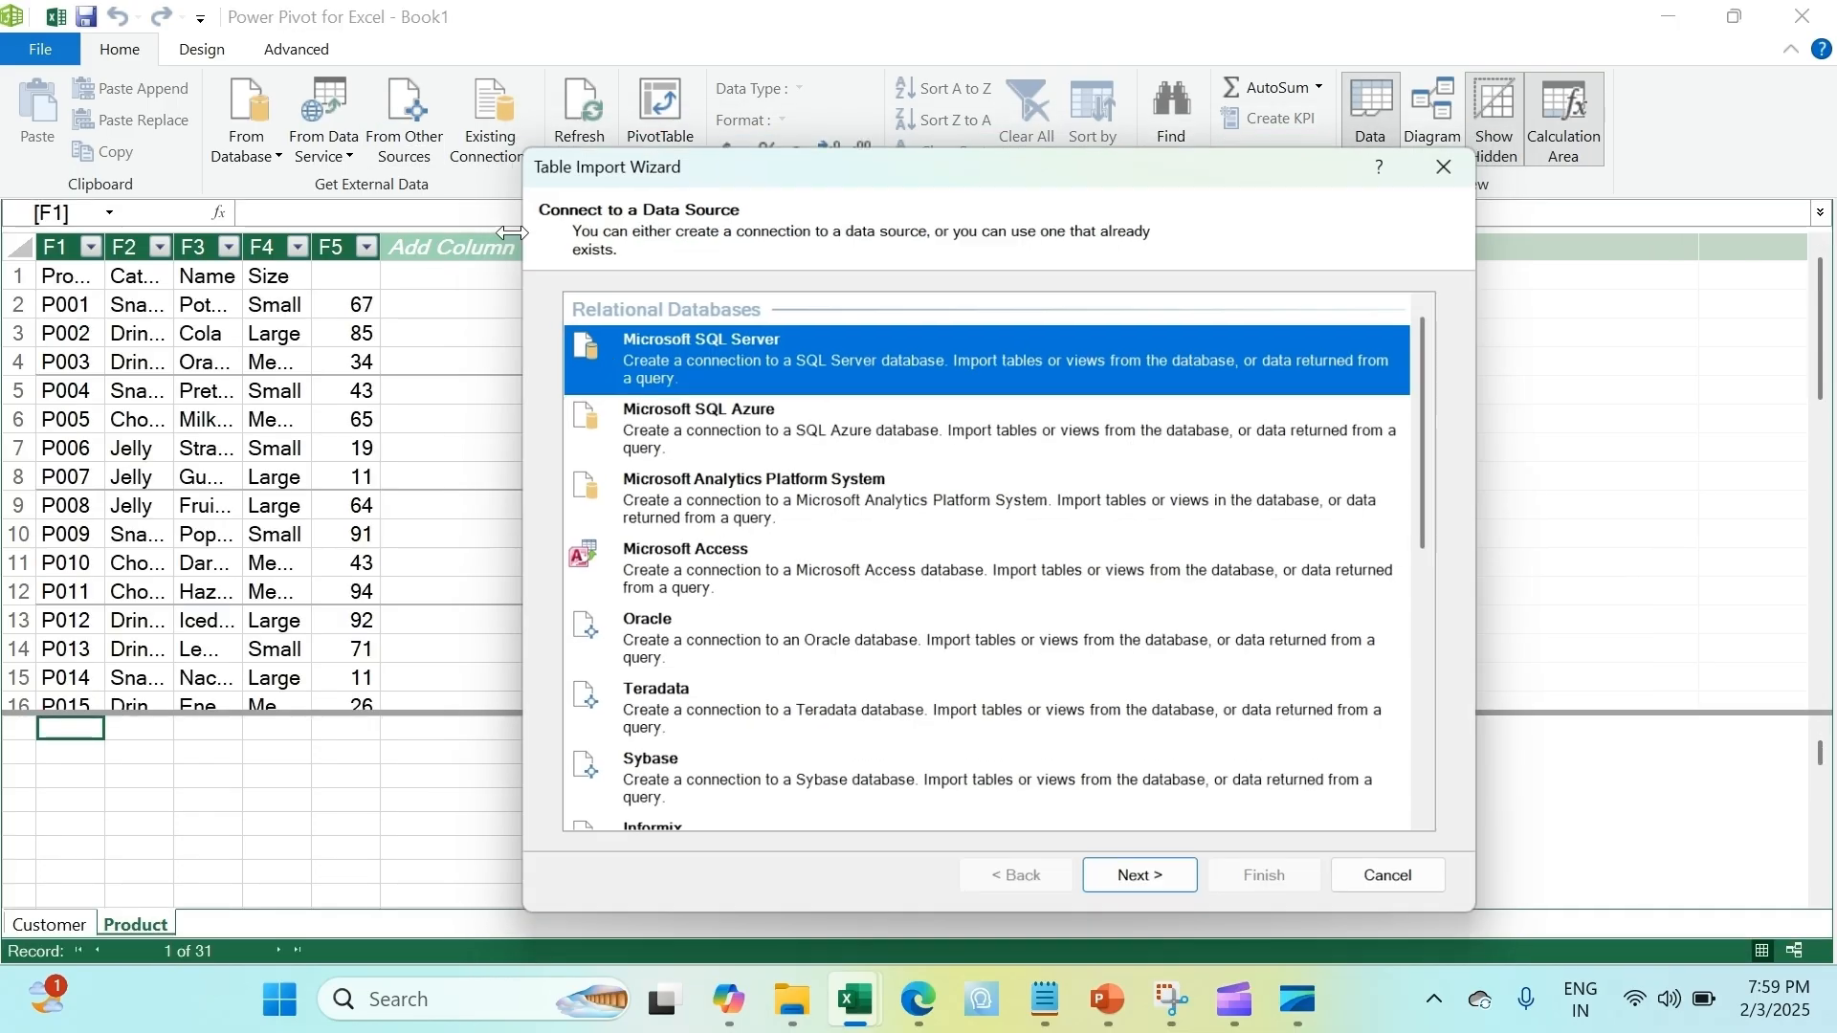
pyautogui.scroll(-10, 696, 823)
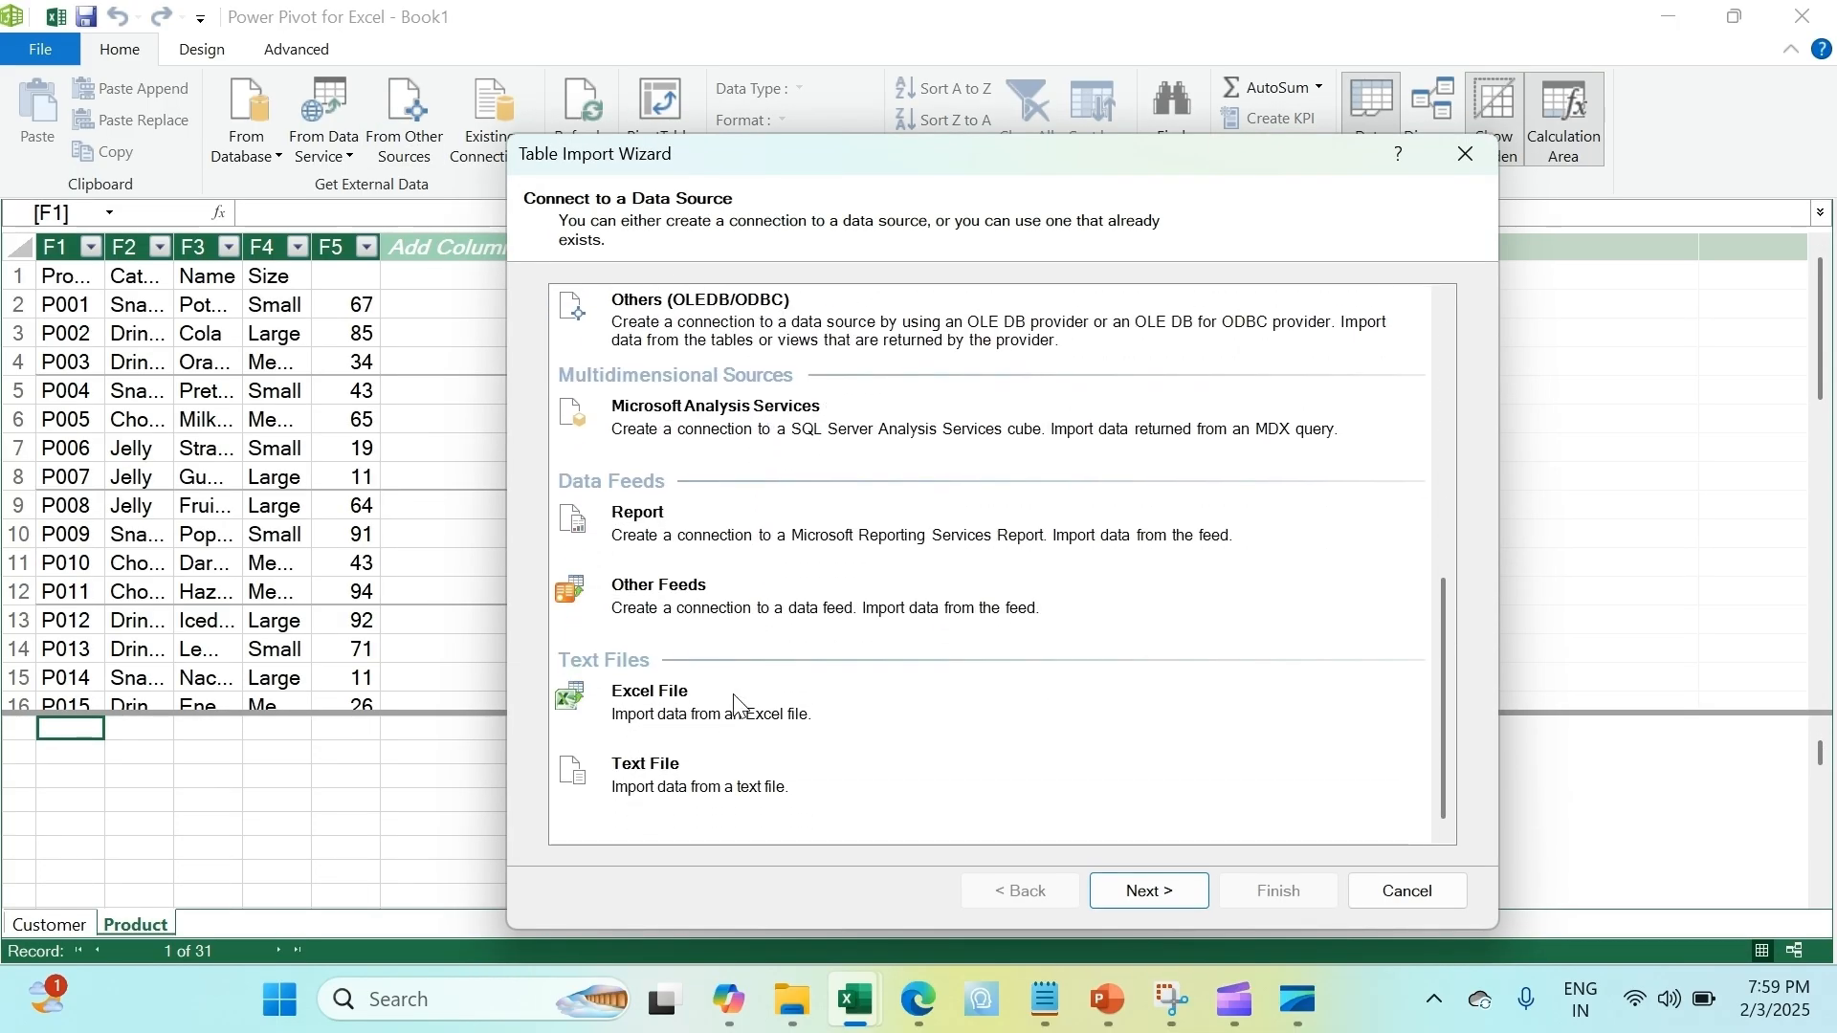
pyautogui.click(723, 723)
pyautogui.click(1202, 900)
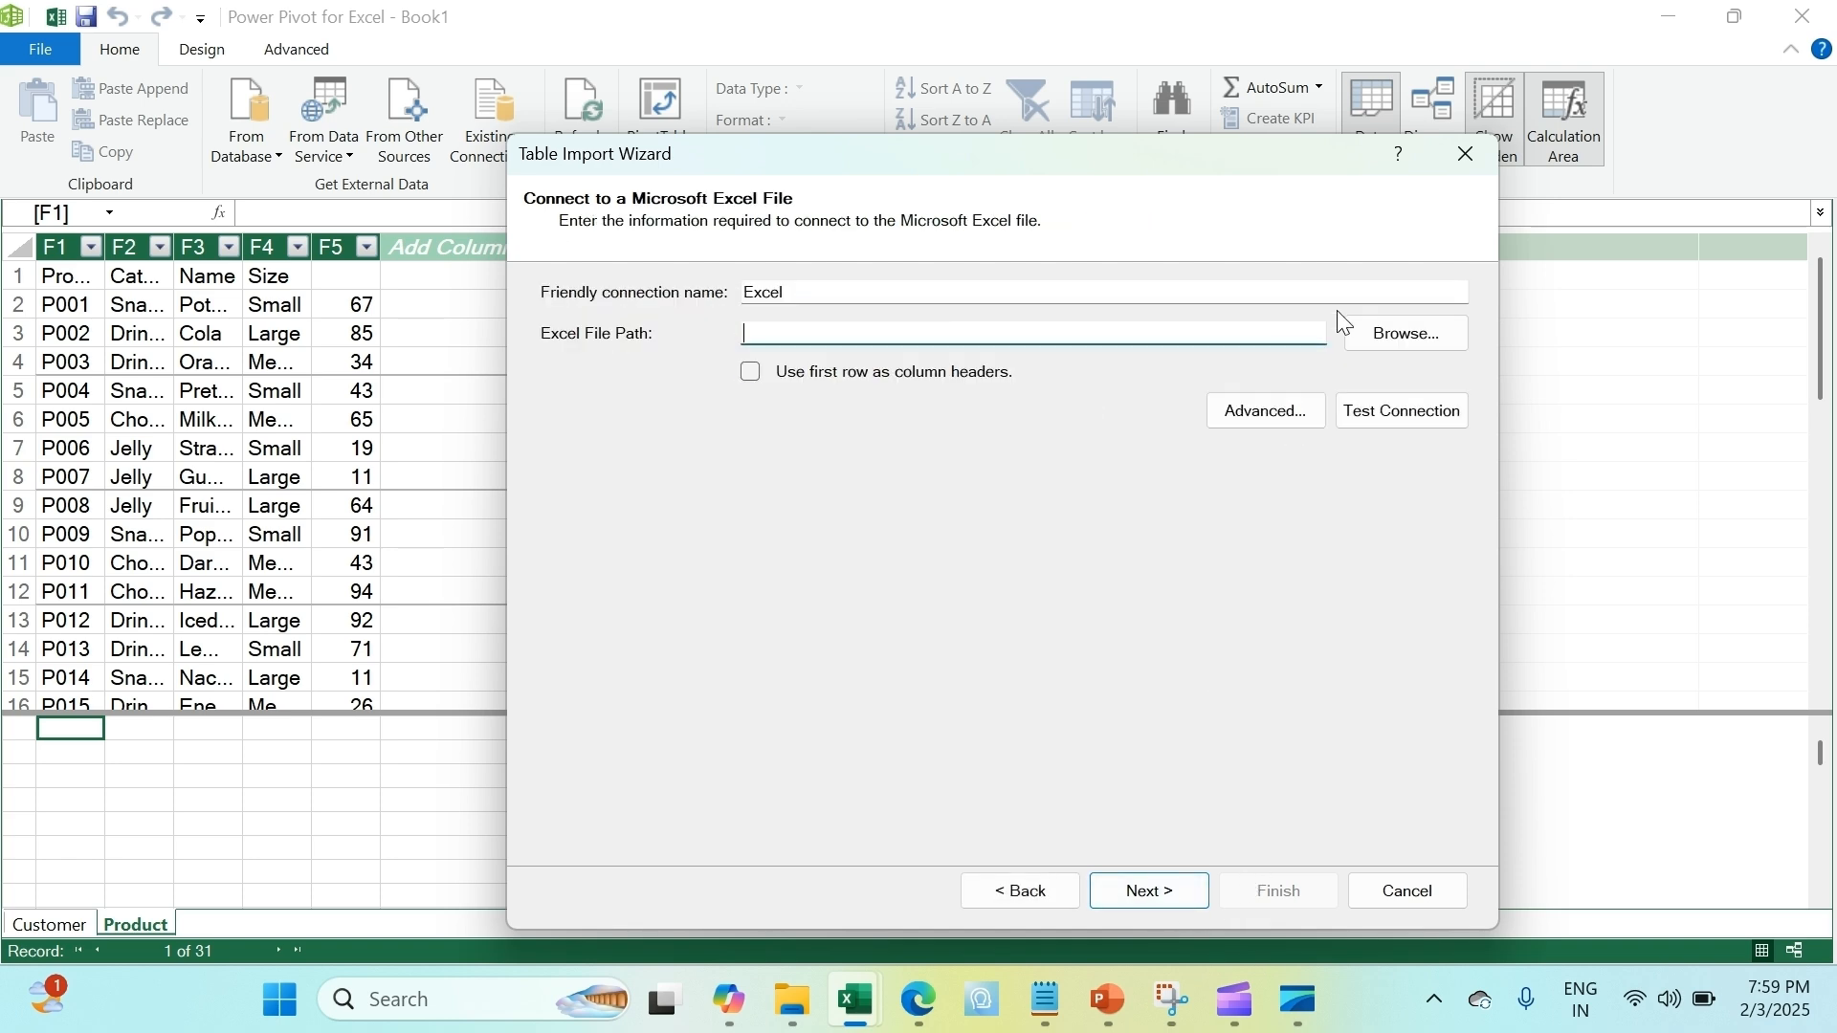
pyautogui.click(1390, 352)
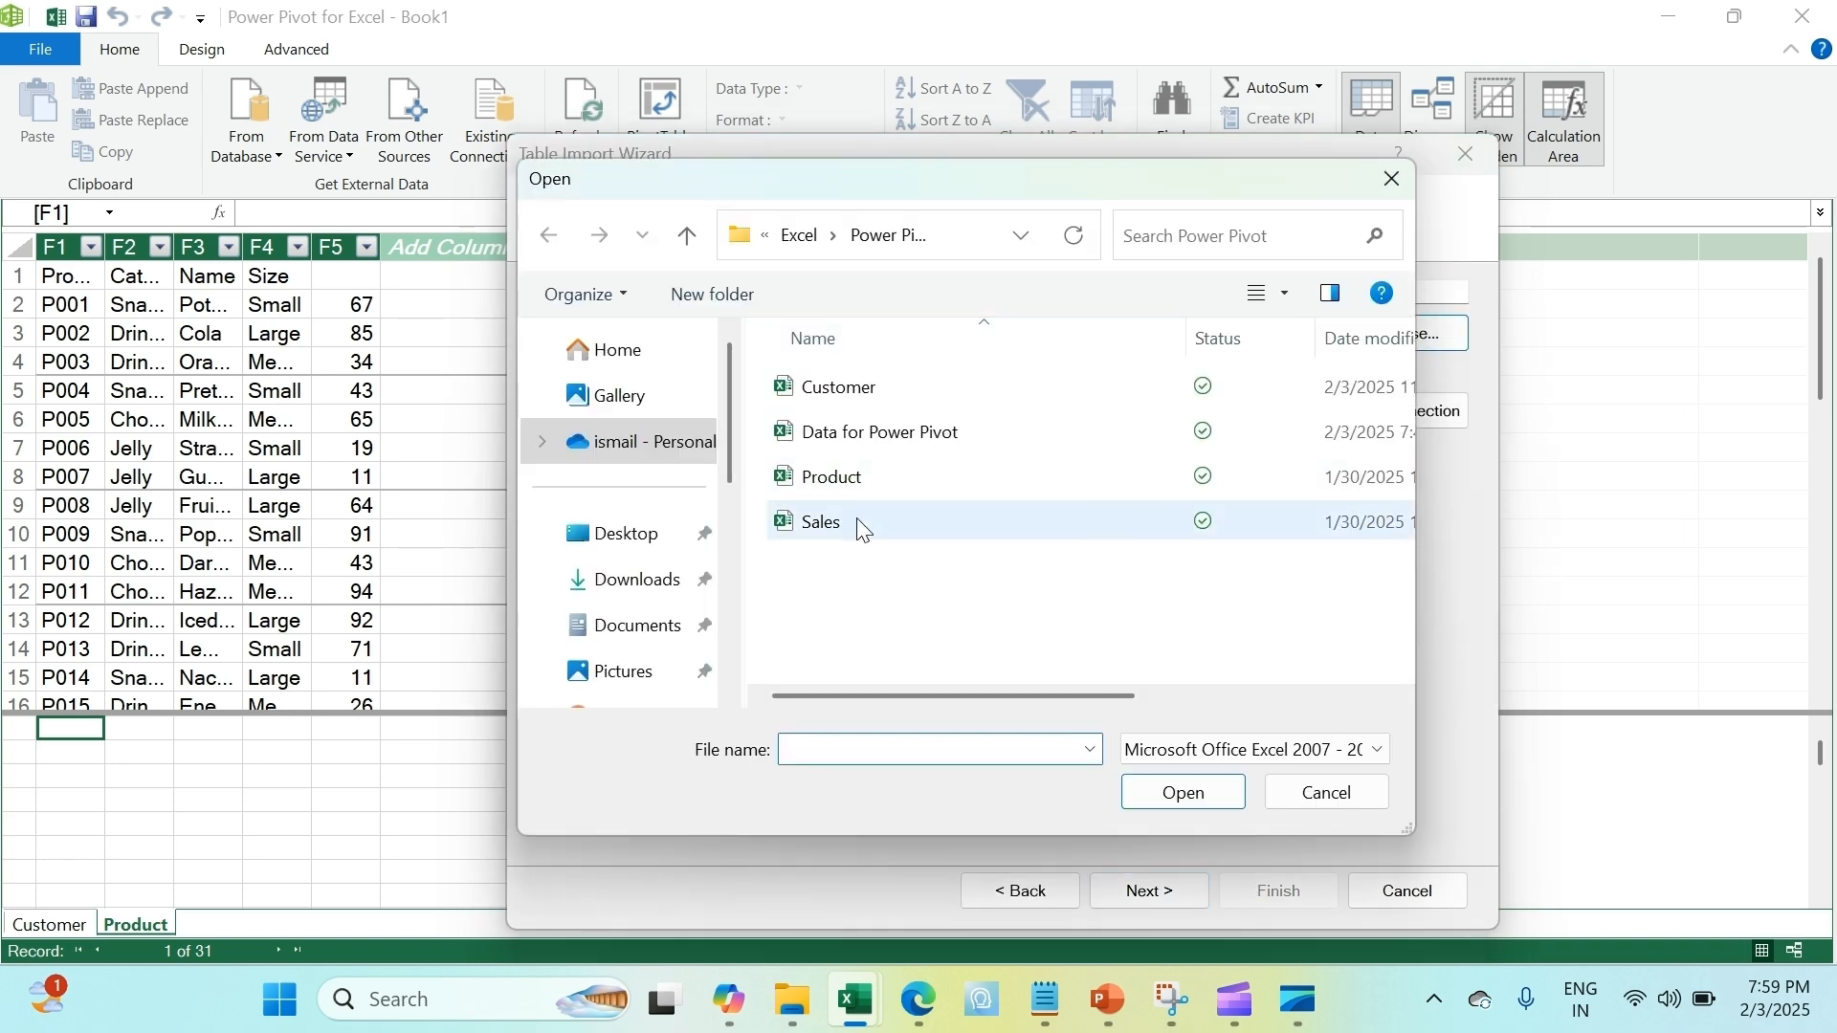
pyautogui.doubleClick(875, 522)
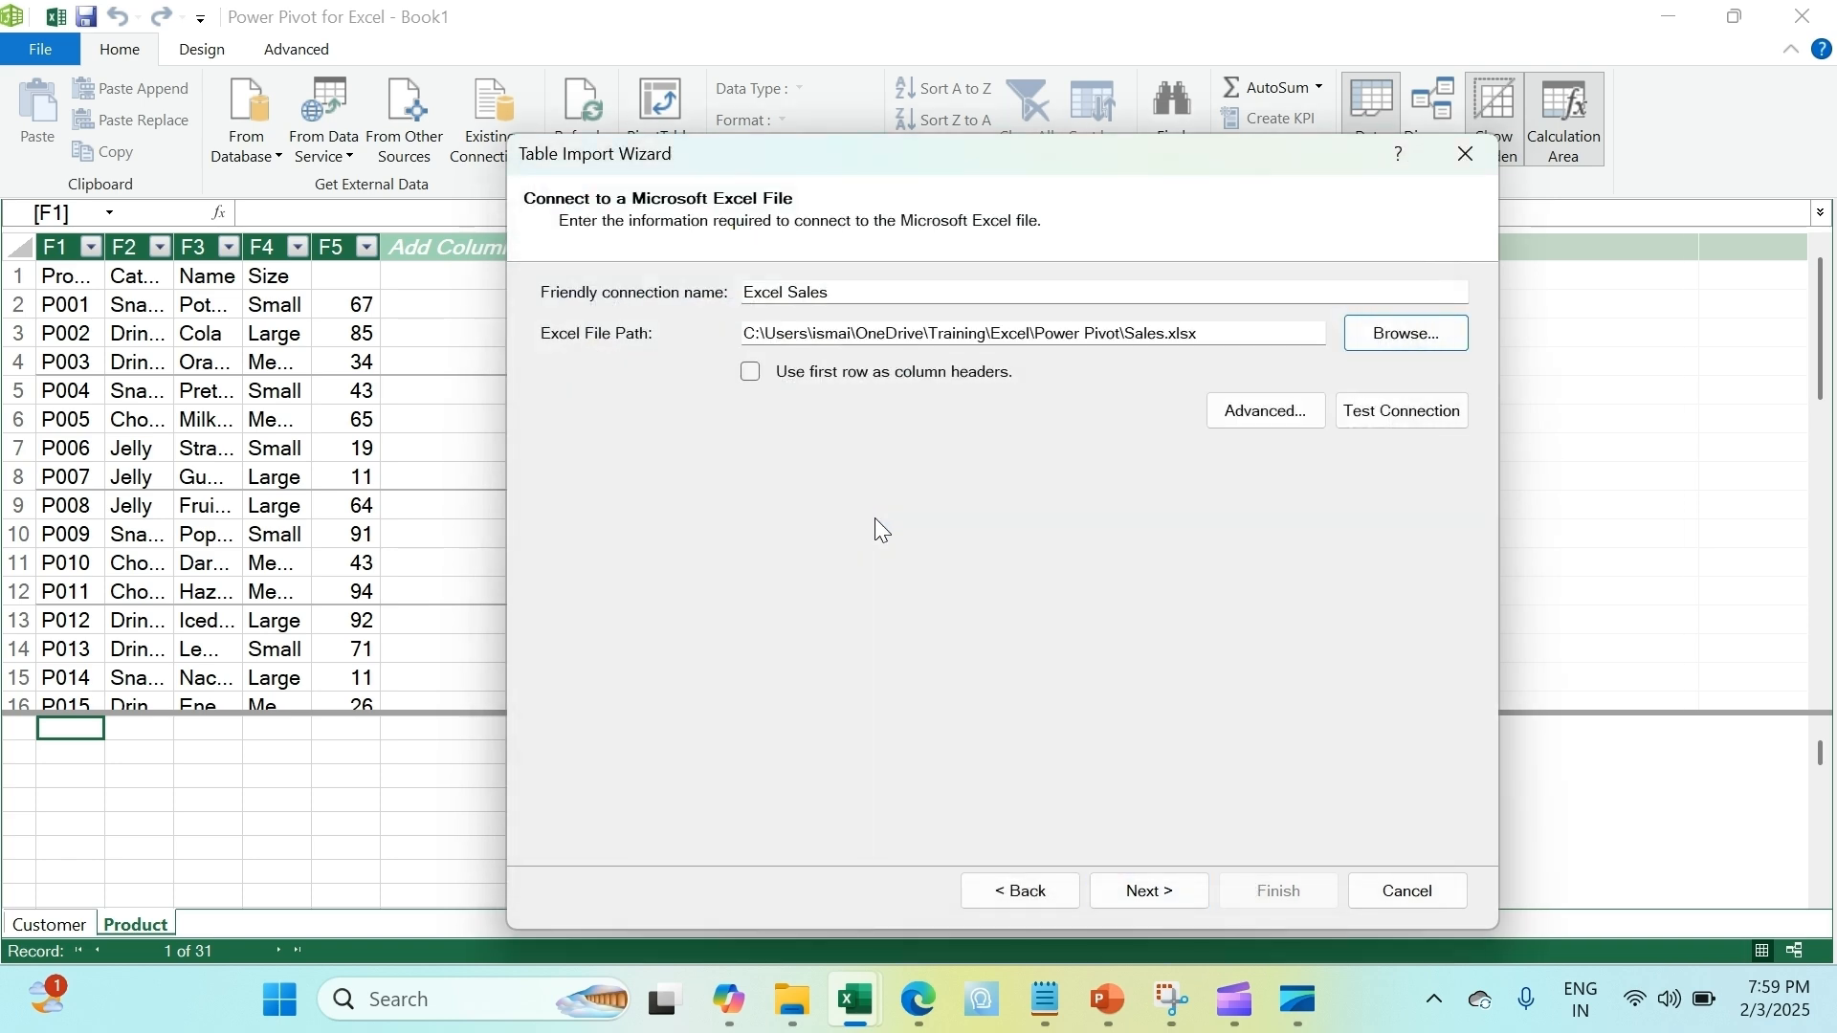
# Import the table from the Sales workbook into the data model and close the import wizard
pyautogui.click(1197, 900)
pyautogui.click(1285, 894)
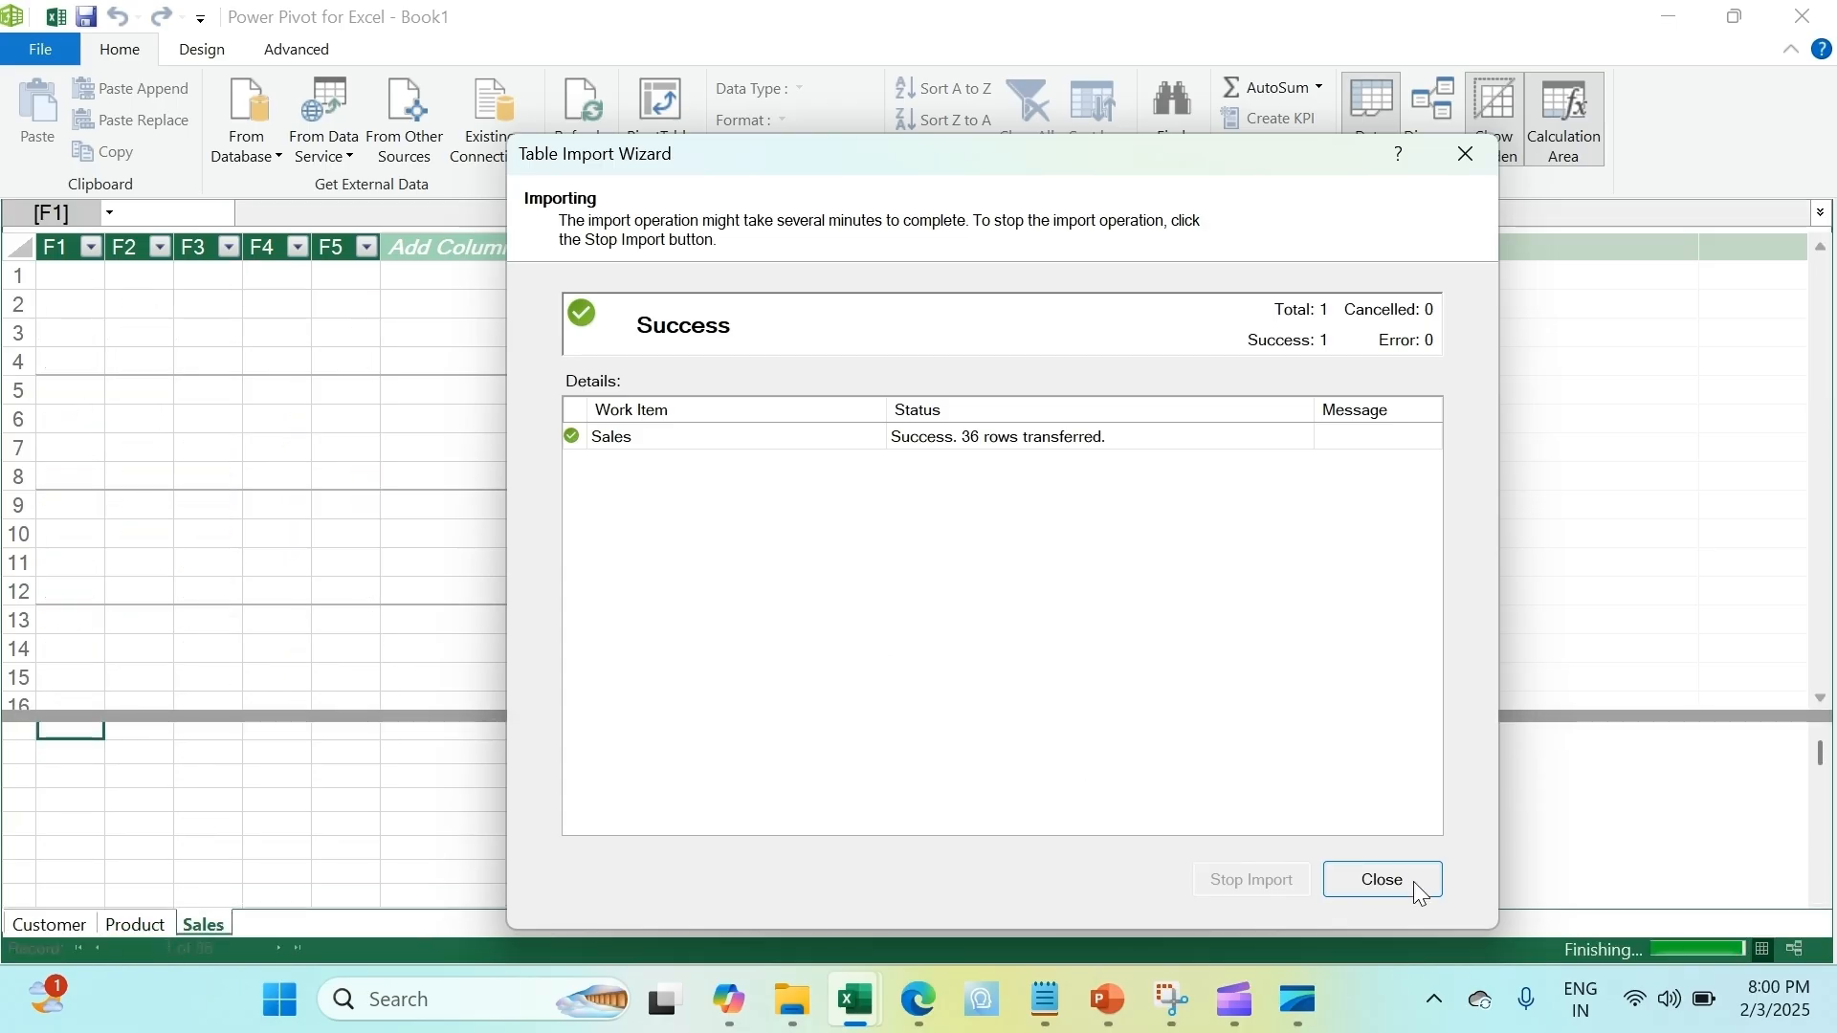
pyautogui.click(1383, 882)
pyautogui.click(307, 475)
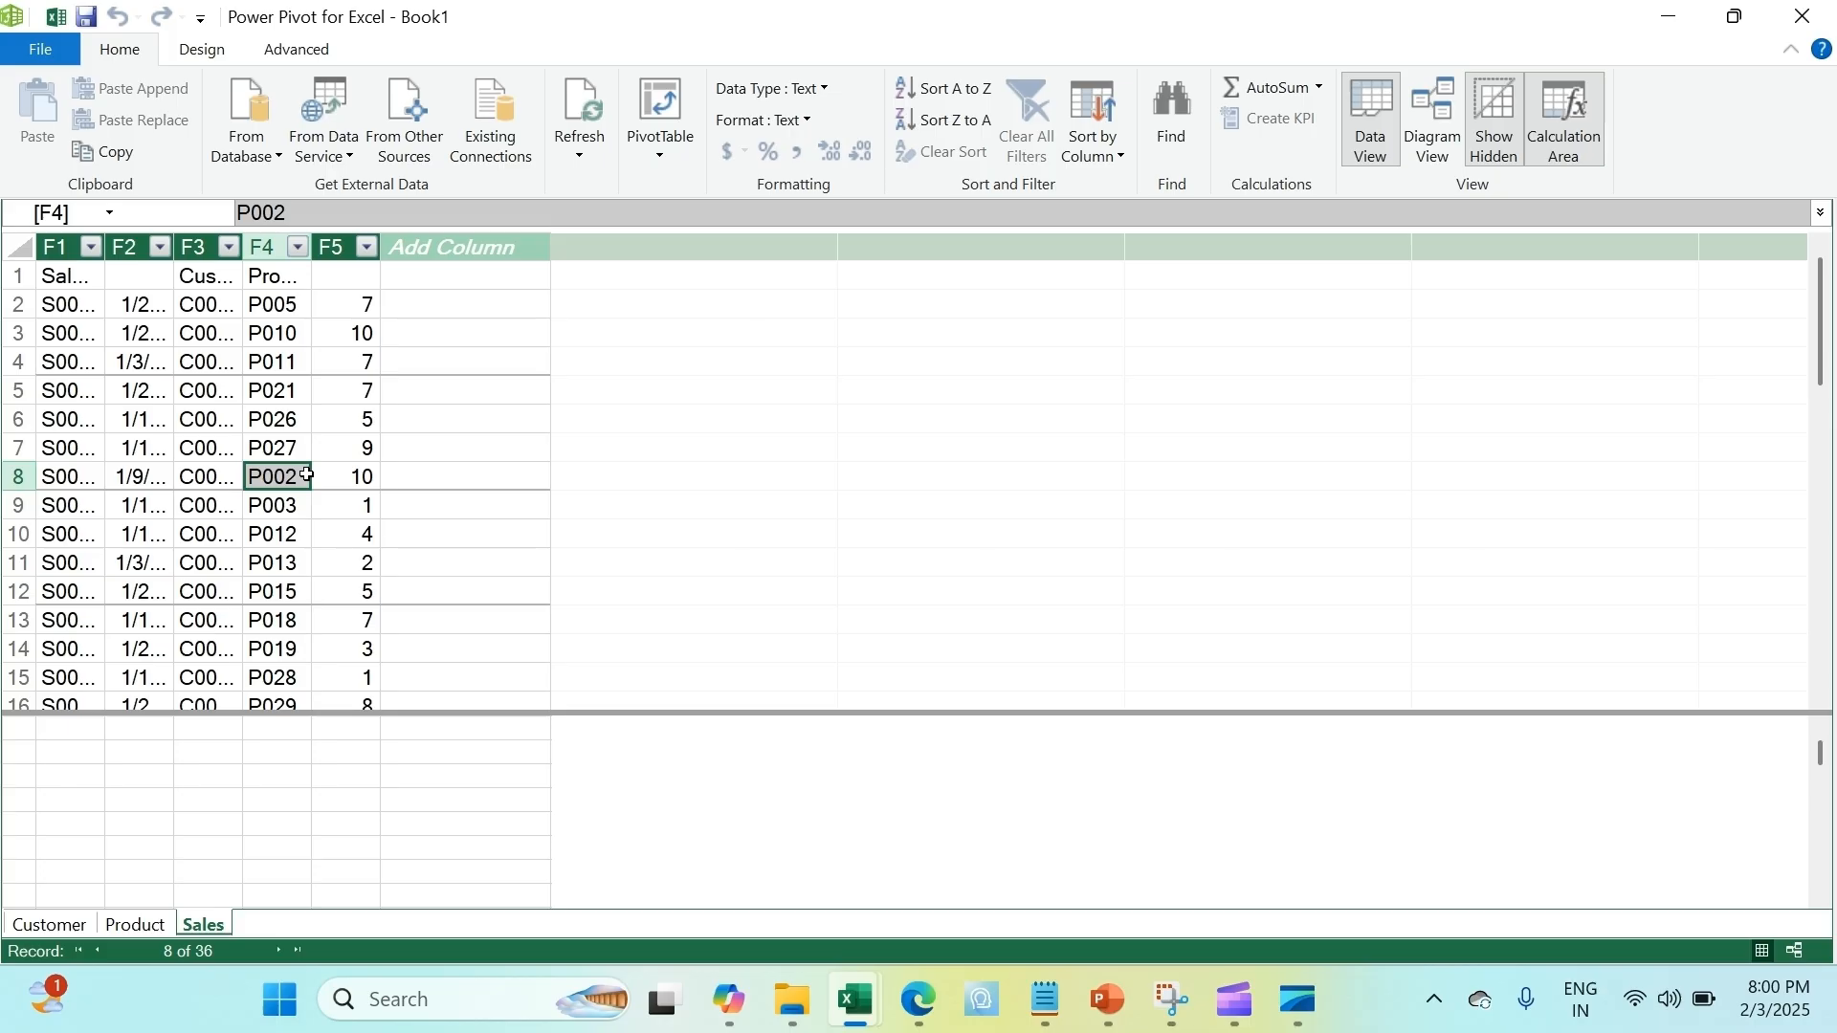